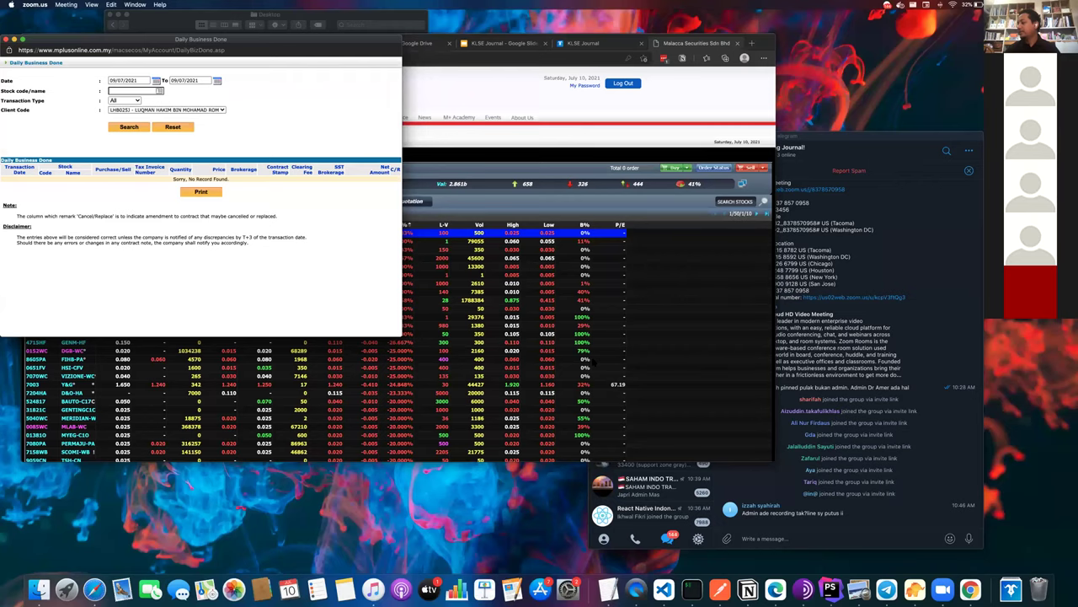
- Close and reopen the Daily Business Done report window in M+Online
left_click(303, 130)
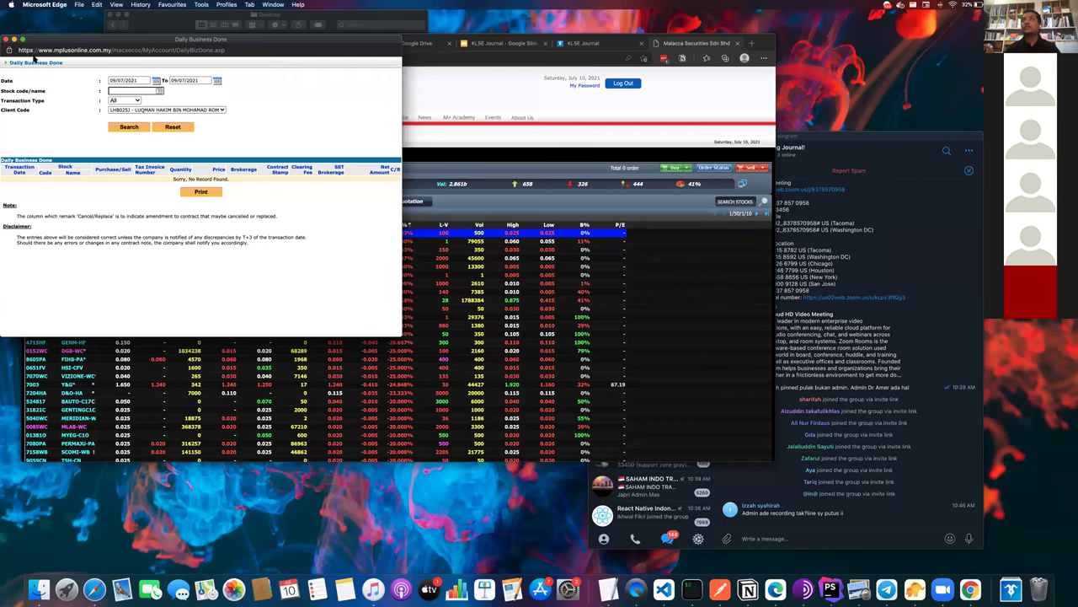
left_click(5, 39)
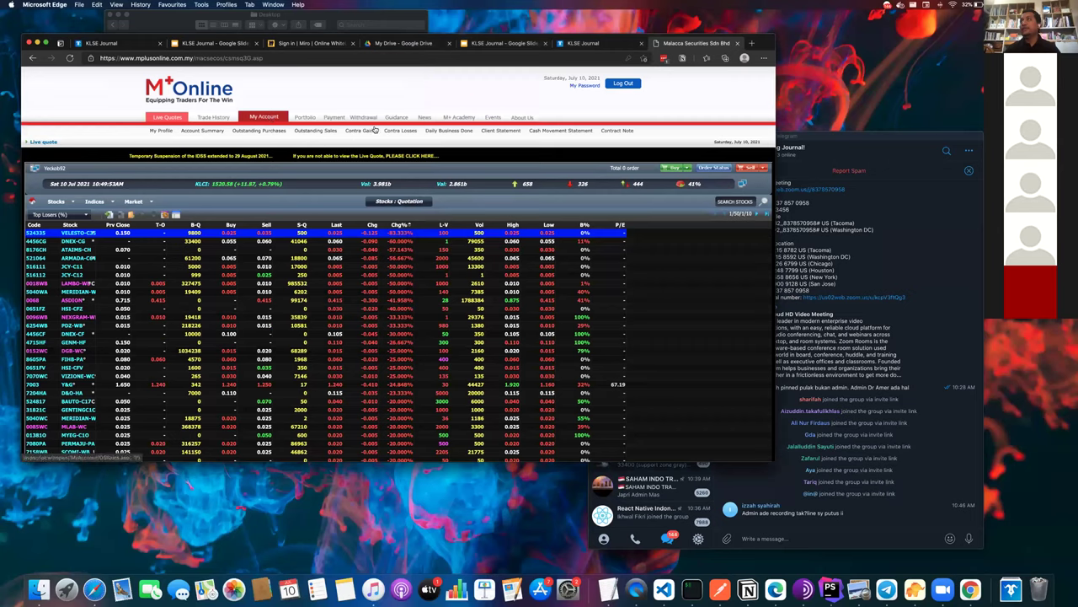
mouse_move(432, 124)
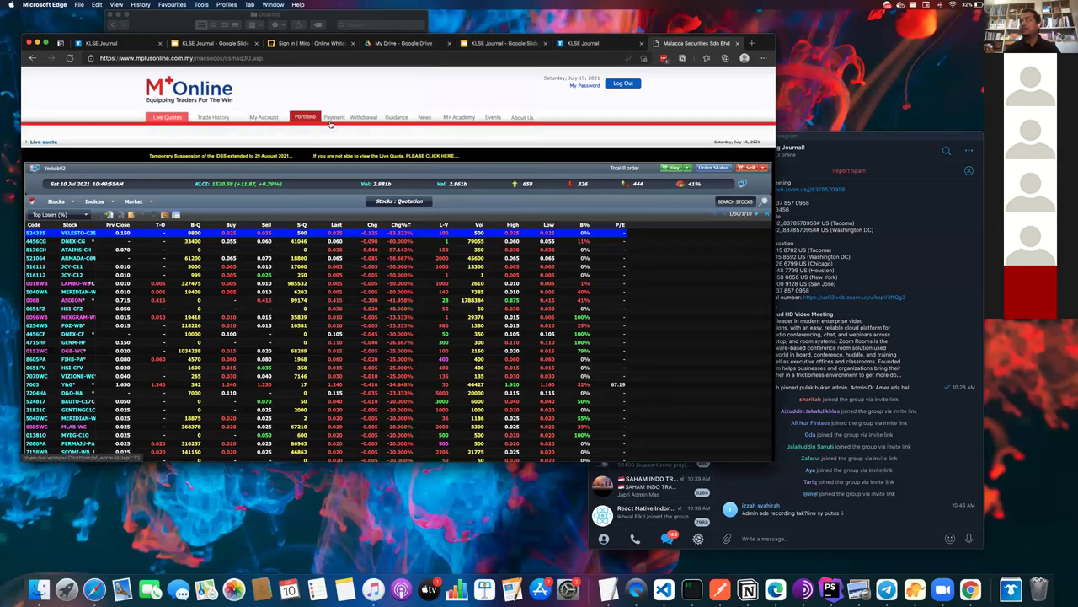
mouse_move(265, 118)
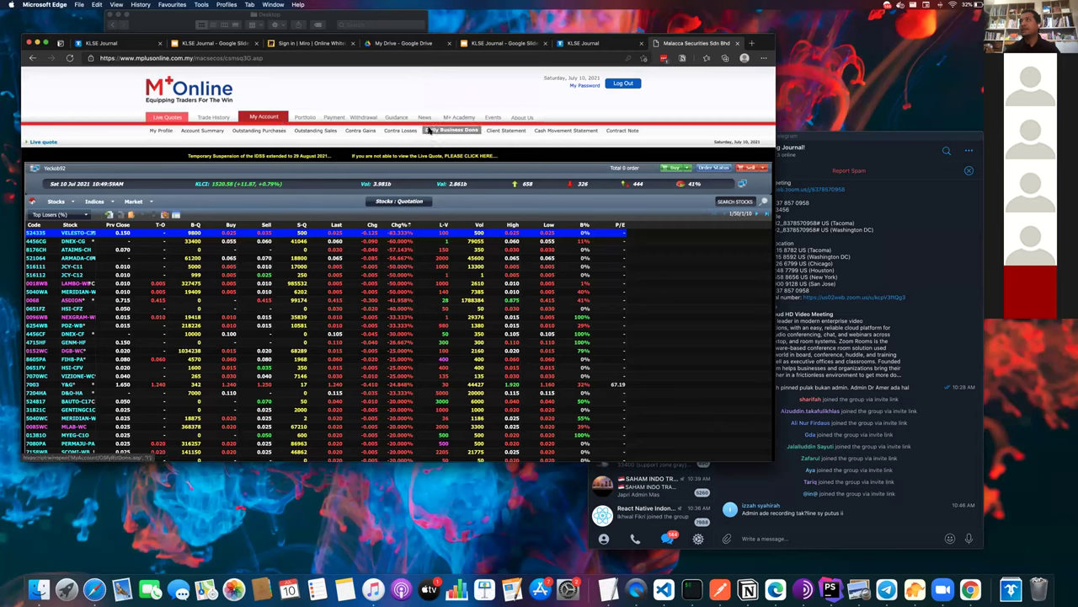
left_click(453, 130)
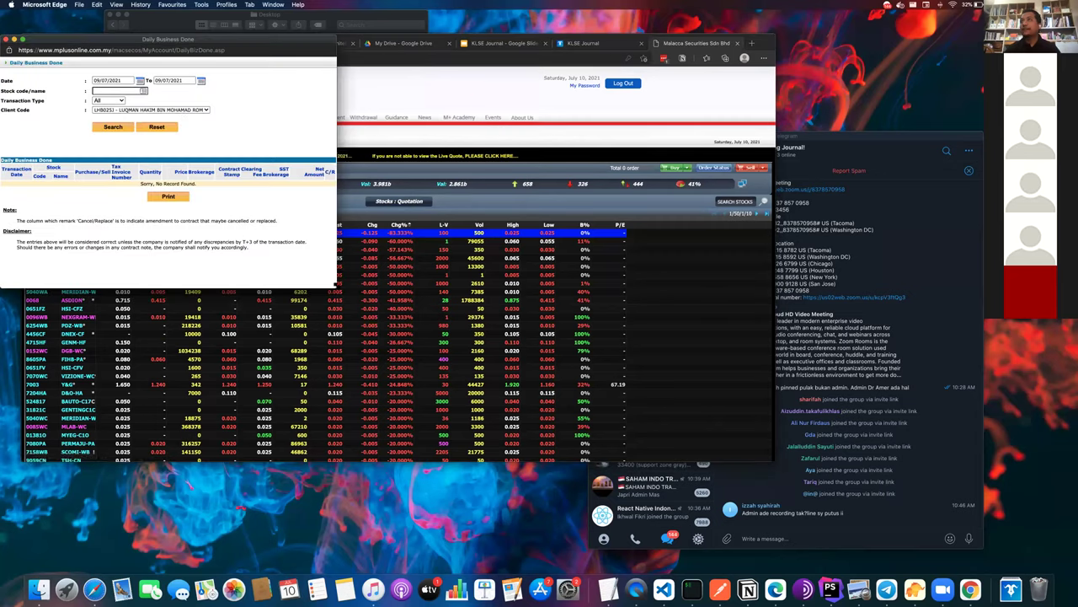
left_click_drag(599, 379, 594, 379)
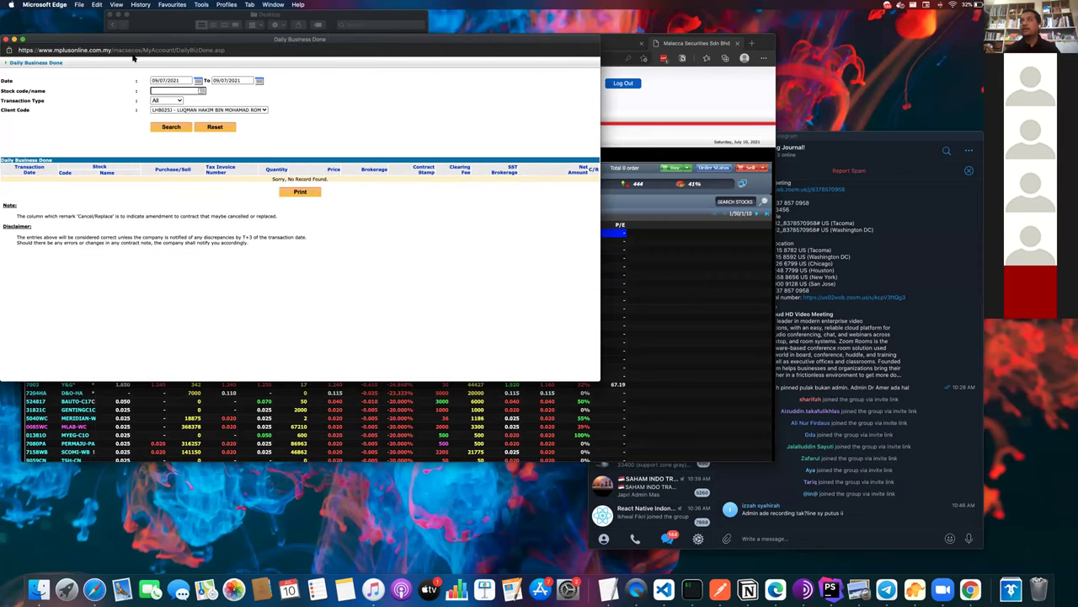
- Set the From date to 01/01/2020 with the calendar picker
left_click(198, 80)
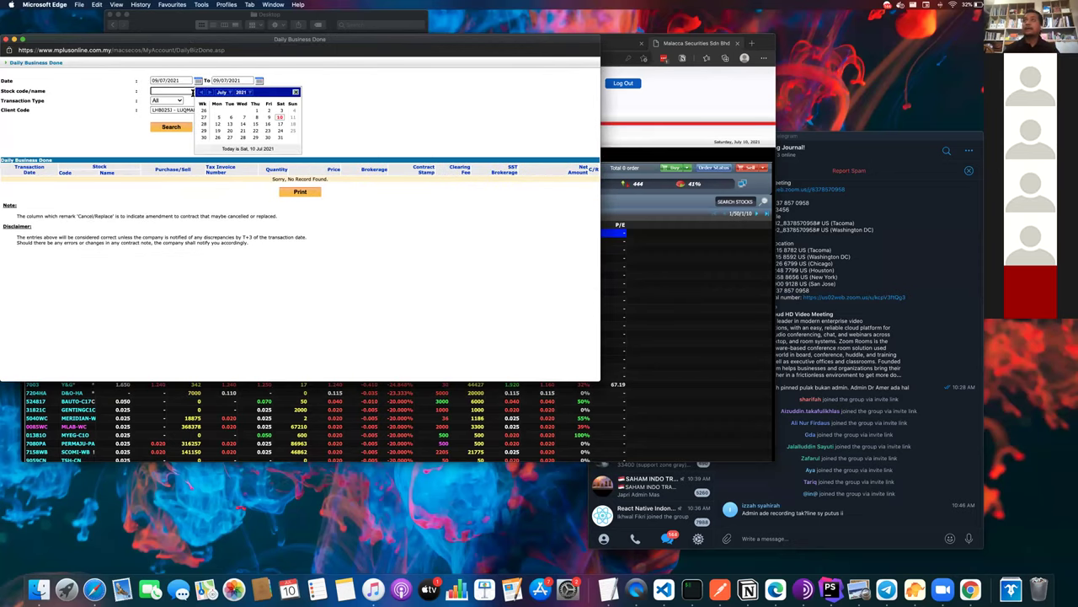
left_click(201, 93)
left_click(200, 92)
left_click(200, 92)
left_click(201, 93)
left_click(201, 93)
left_click(201, 92)
left_click(200, 94)
left_click(200, 93)
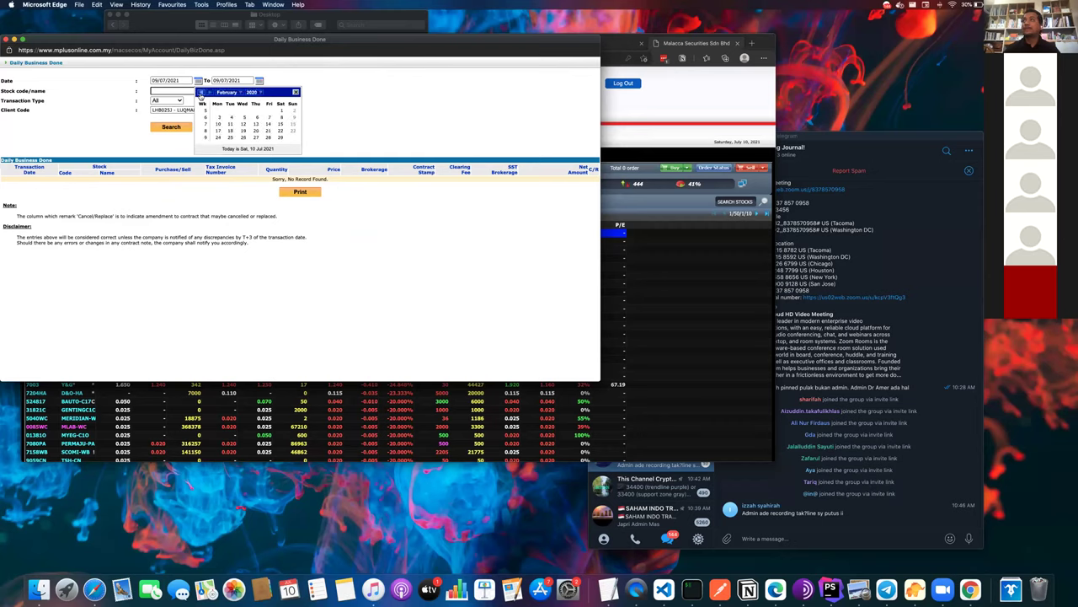
left_click(260, 81)
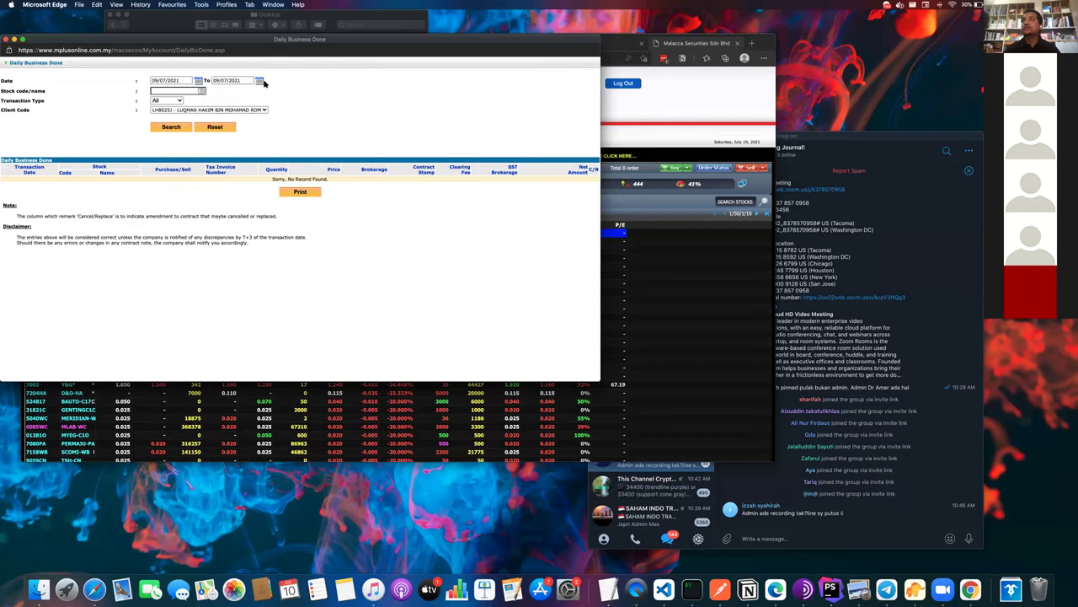
left_click(198, 81)
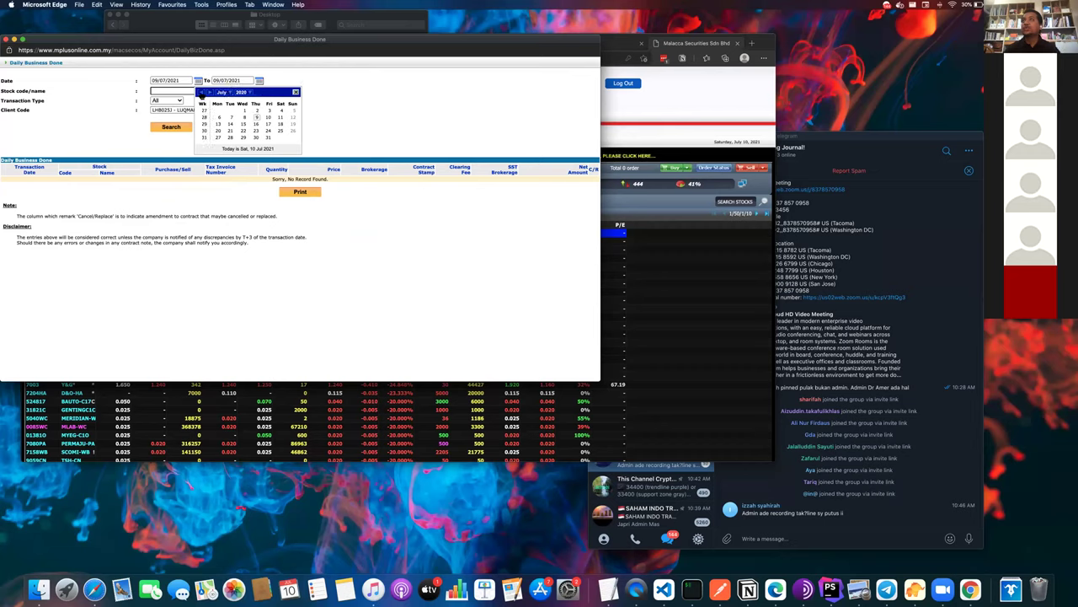
left_click(200, 94)
left_click(200, 93)
left_click(200, 93)
left_click(200, 94)
left_click(200, 93)
left_click(201, 93)
left_click(200, 94)
left_click(201, 94)
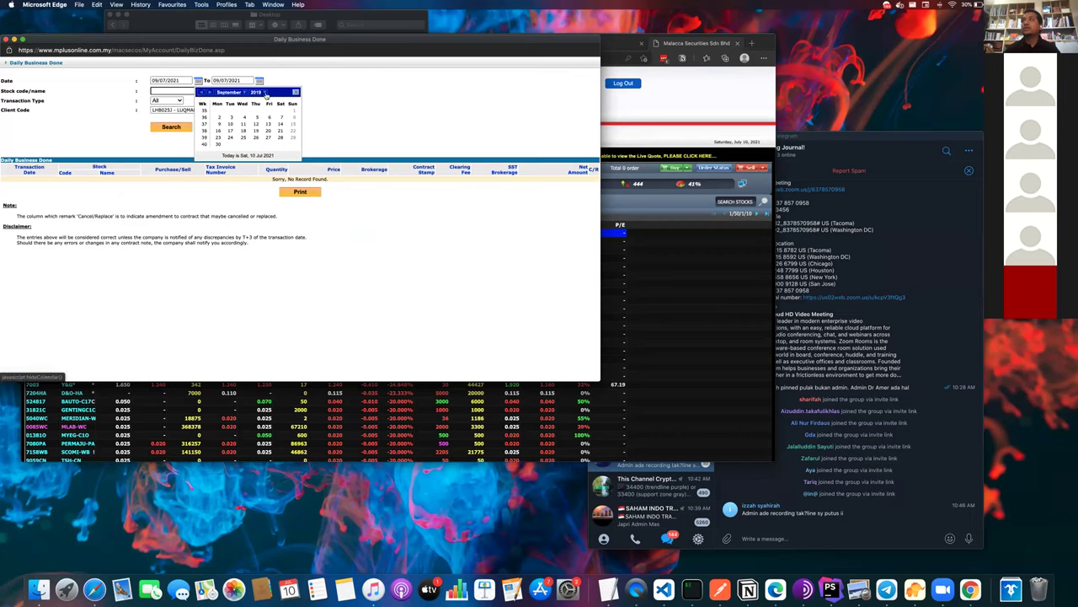
left_click(212, 92)
left_click(211, 93)
left_click(212, 93)
left_click(212, 92)
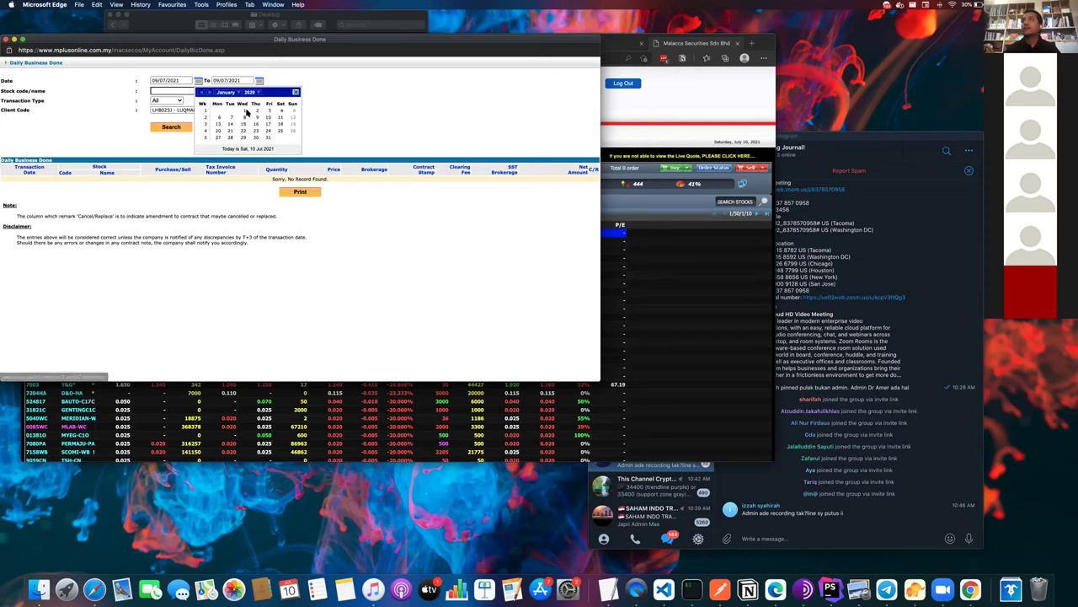
left_click(245, 110)
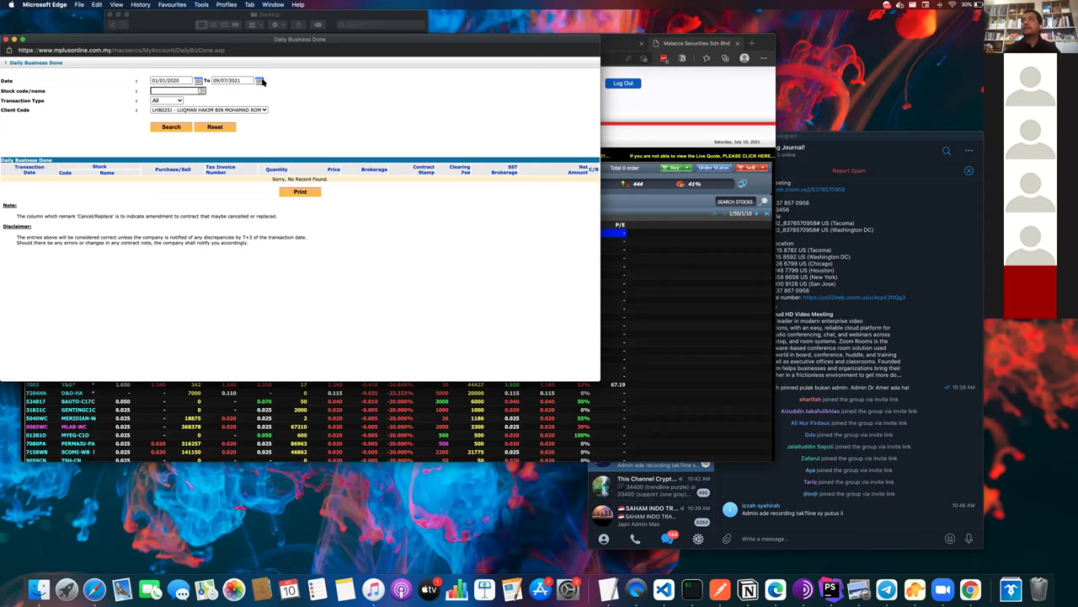
- Set the To date to 31/07/2020 and run the search
left_click(260, 81)
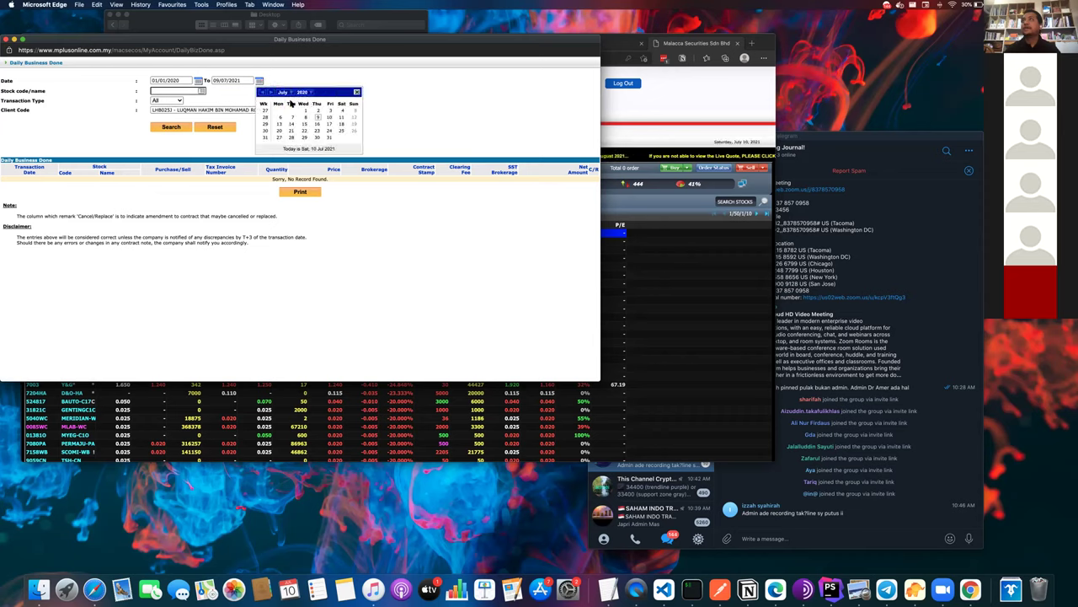
left_click(328, 138)
left_click(182, 127)
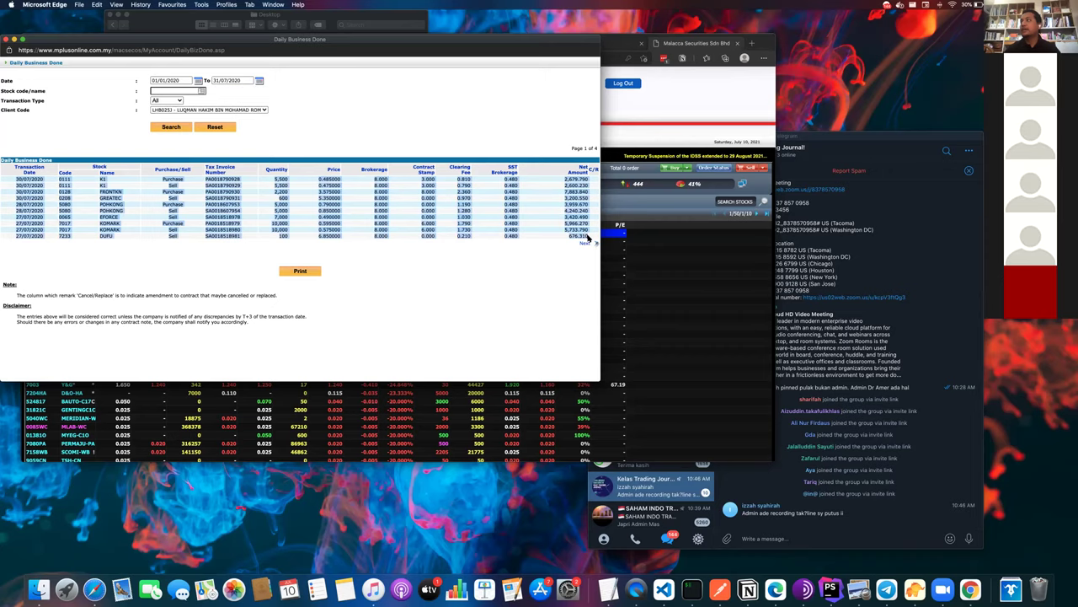
- Switch to KLSE Journal's Import Trade page and put the cursor in the Trades box
key("ctrl+Up")
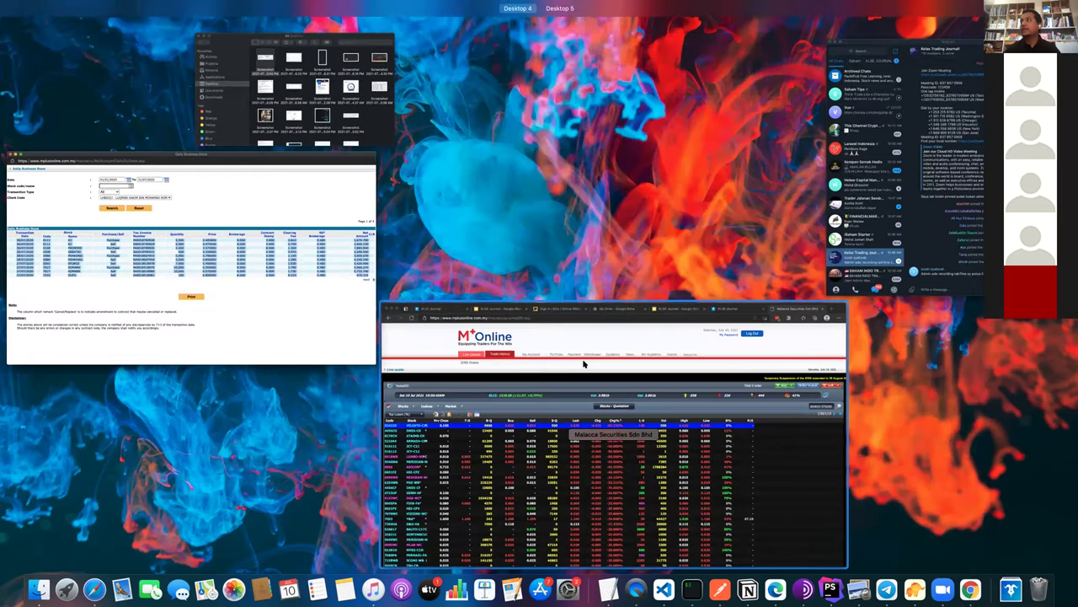
left_click(602, 430)
key("super+grave")
key("super+grave")
key("super+grave")
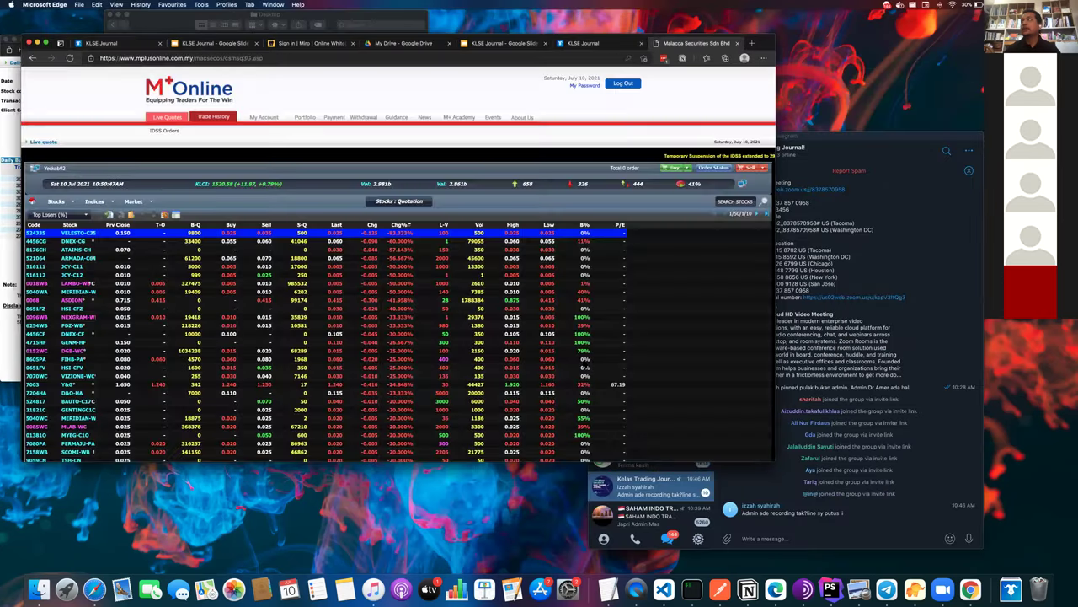
scroll(384, 419, "down", 1)
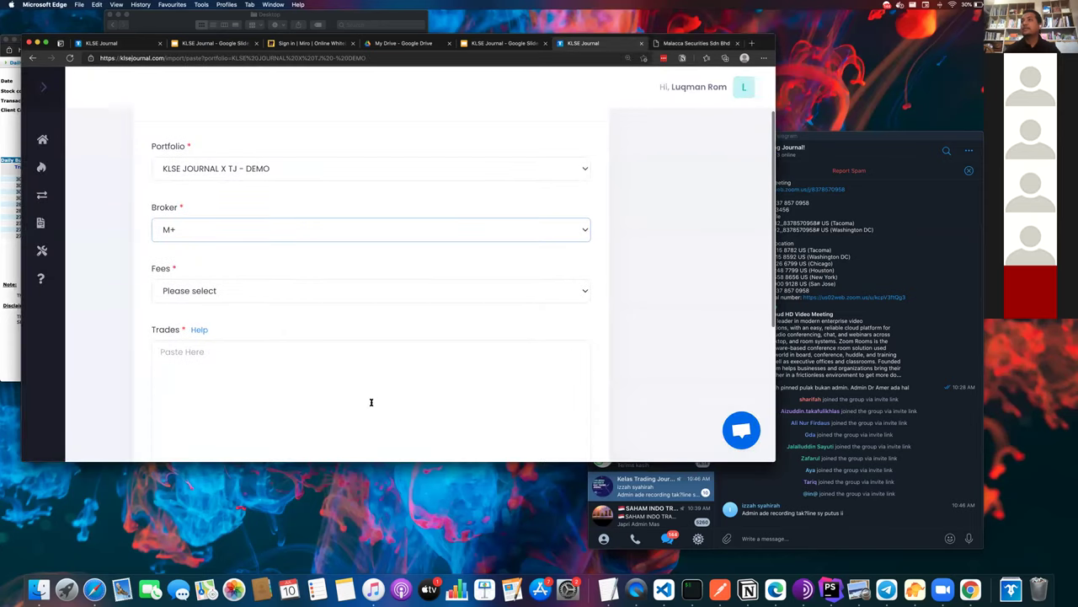
left_click(359, 386)
type("c")
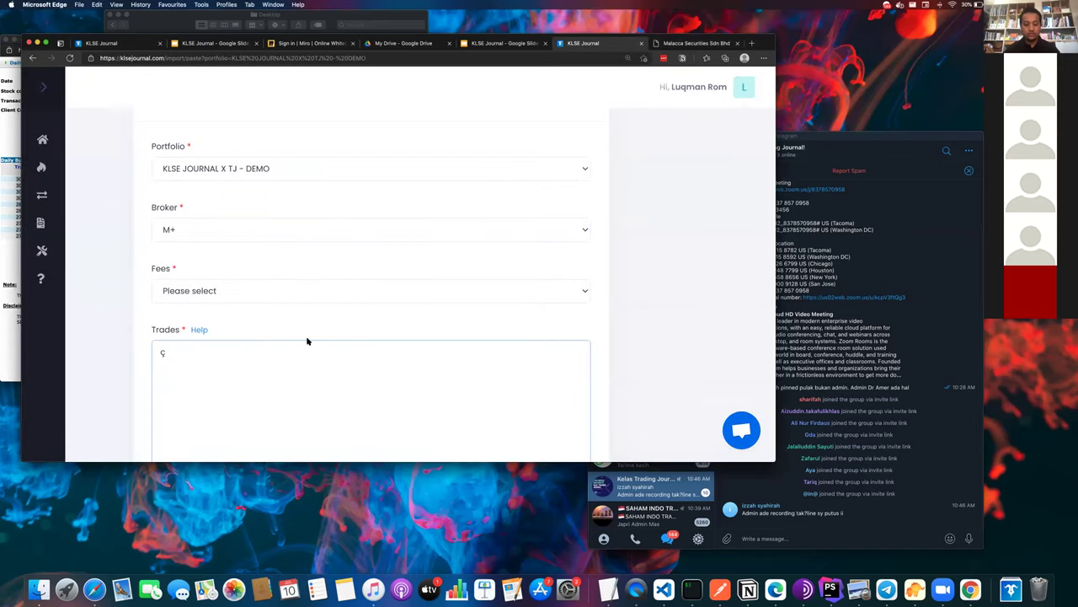
key("BackSpace")
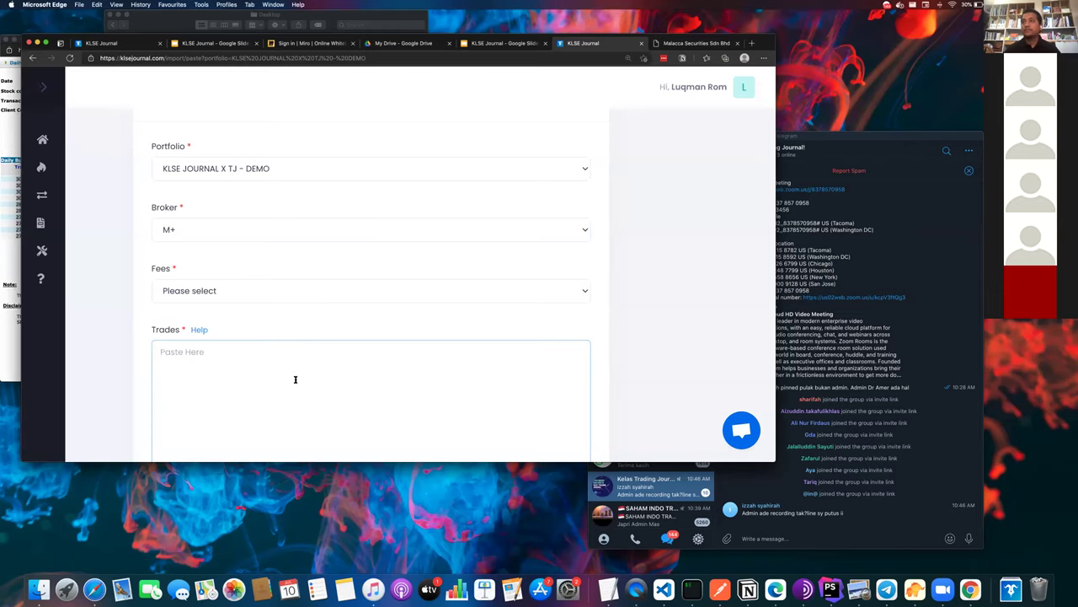
- Clear the wrongly pasted text from Trades and return to Daily Business Done
key("super+v")
key("super+a")
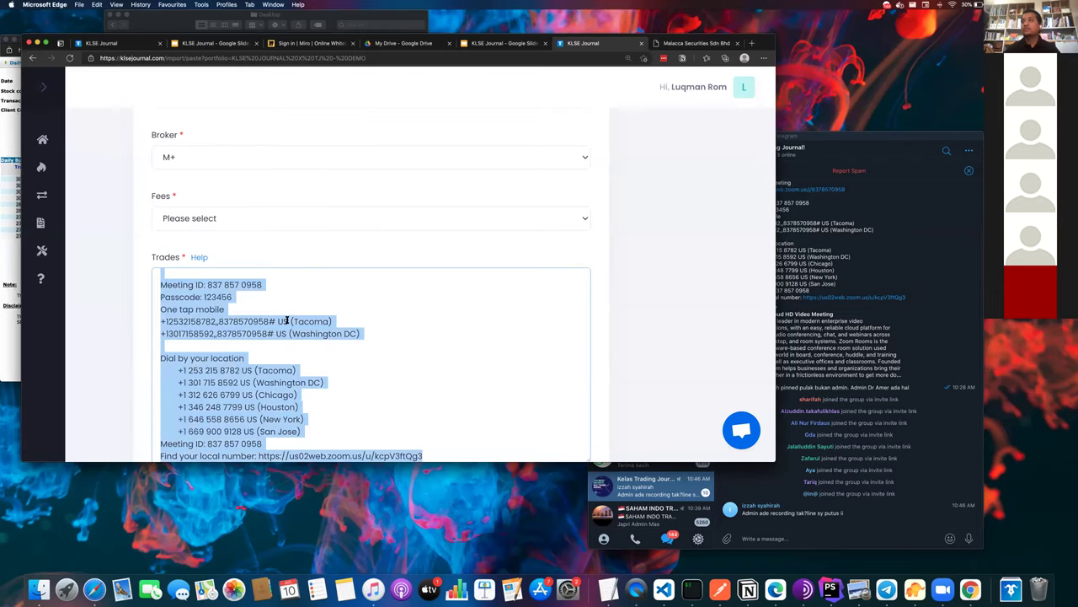
key("BackSpace")
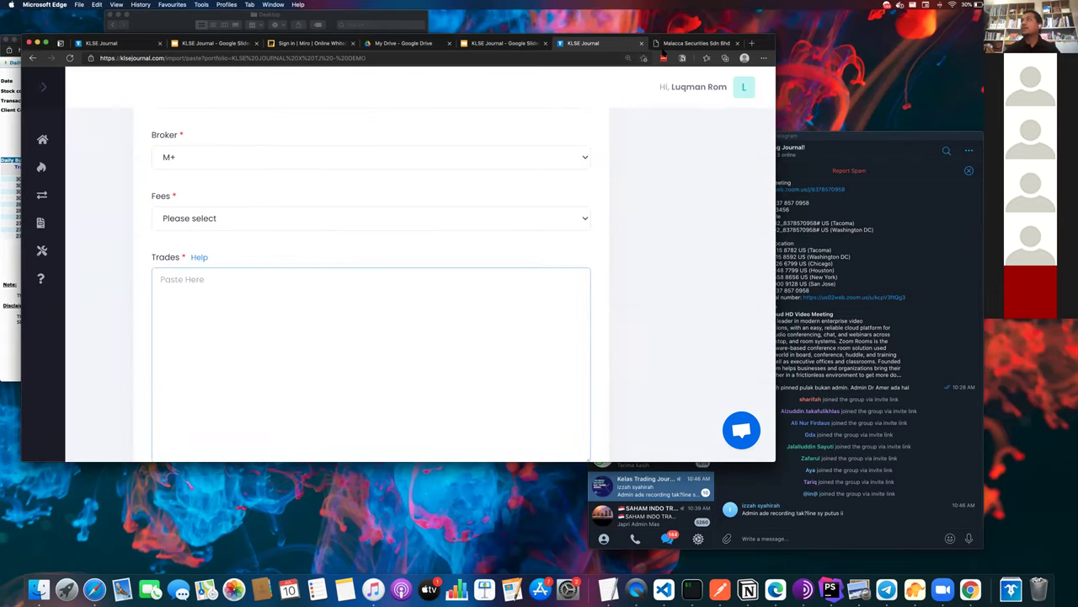
key("ctrl+Up")
left_click(452, 144)
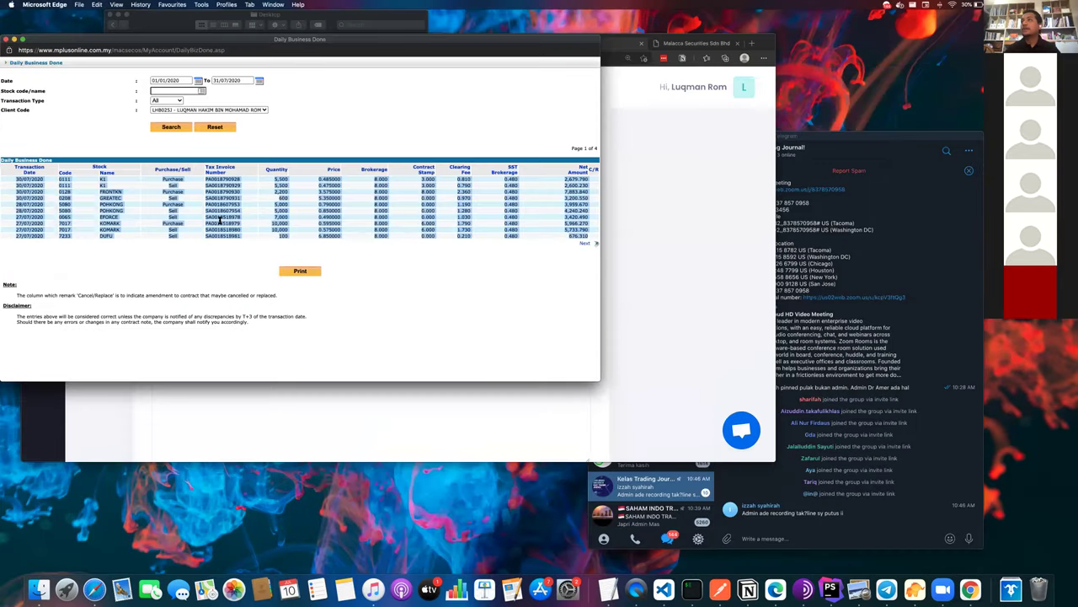
- Copy the first page of trade rows into the KLSE Journal Trades box
right_click(220, 223)
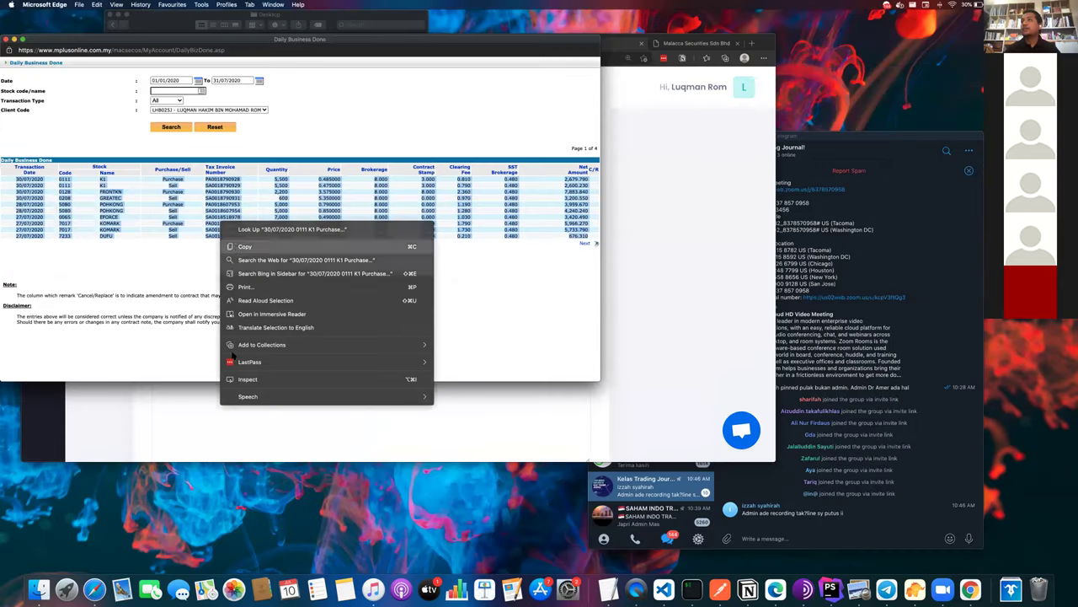
key("super+c")
left_click(236, 409)
key("super+v")
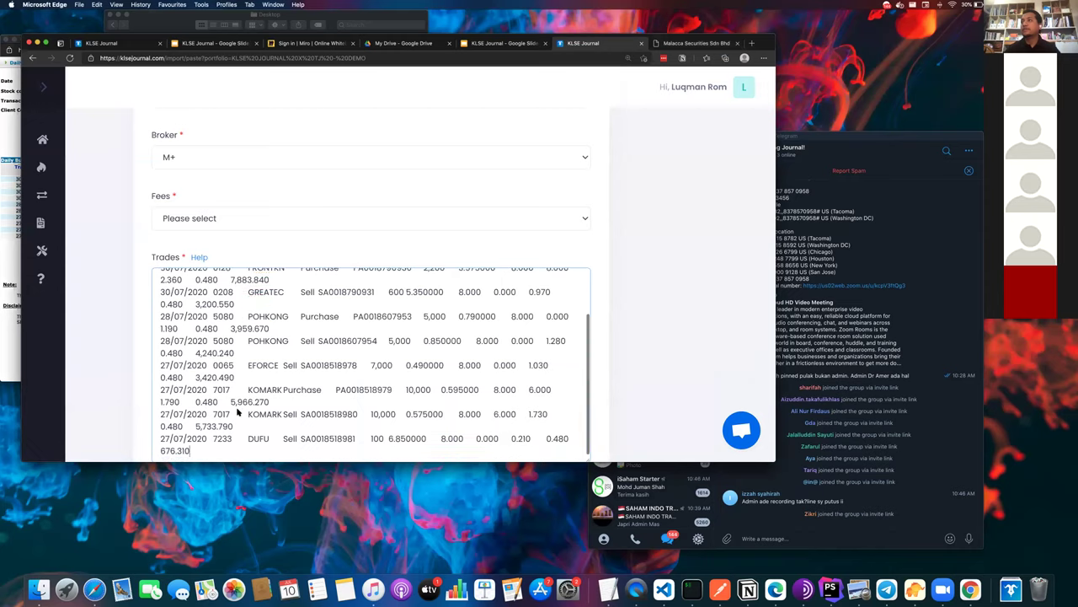
scroll(240, 410, "down", 2)
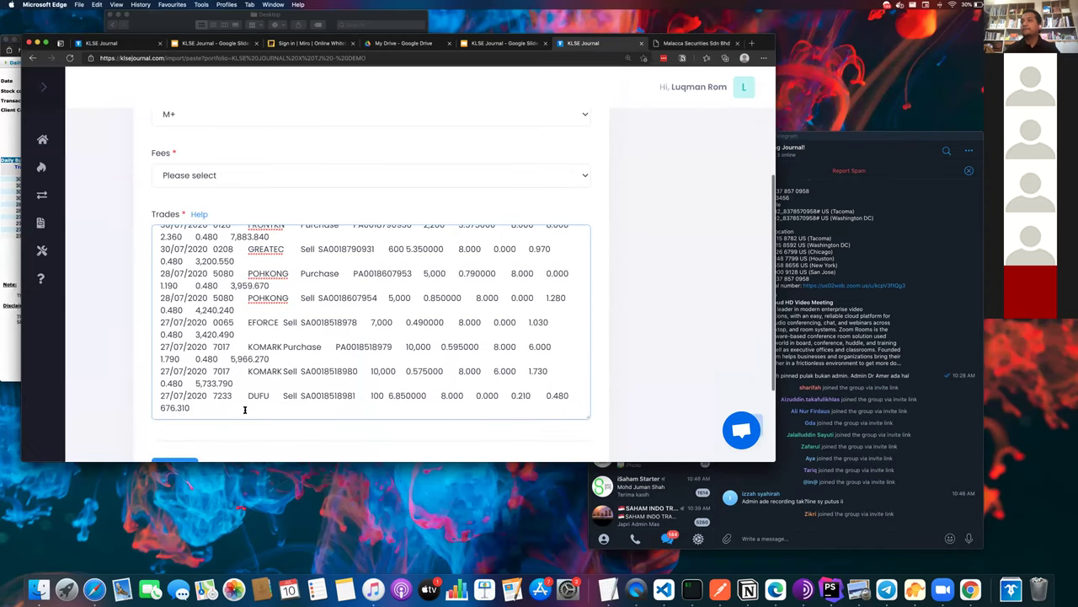
scroll(244, 410, "down", 1)
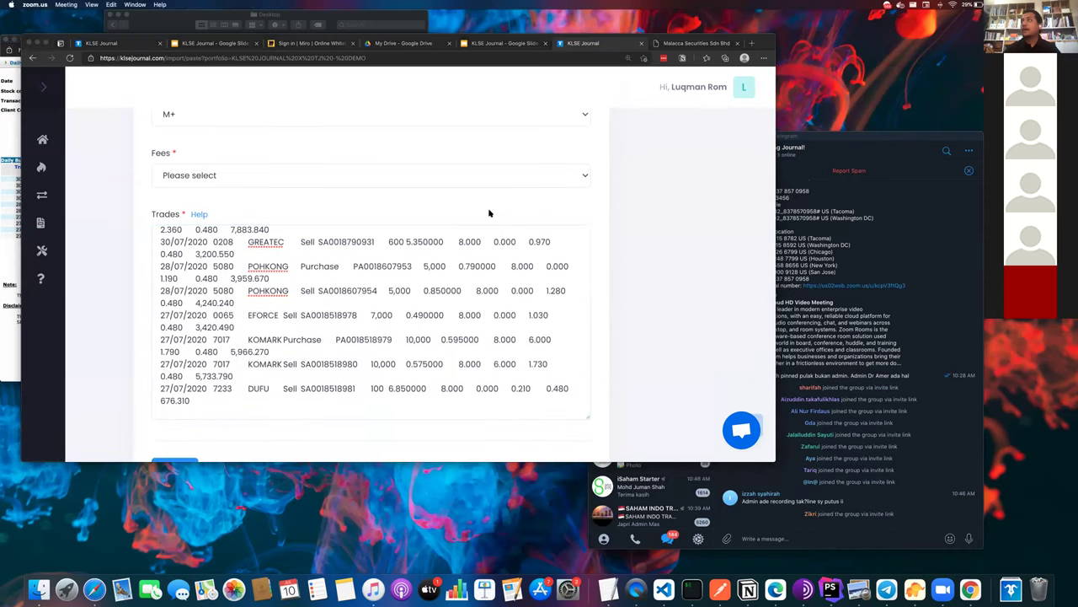
- Select the page 2 trade rows and paste them into Trades
key("ctrl+Up")
left_click(286, 184)
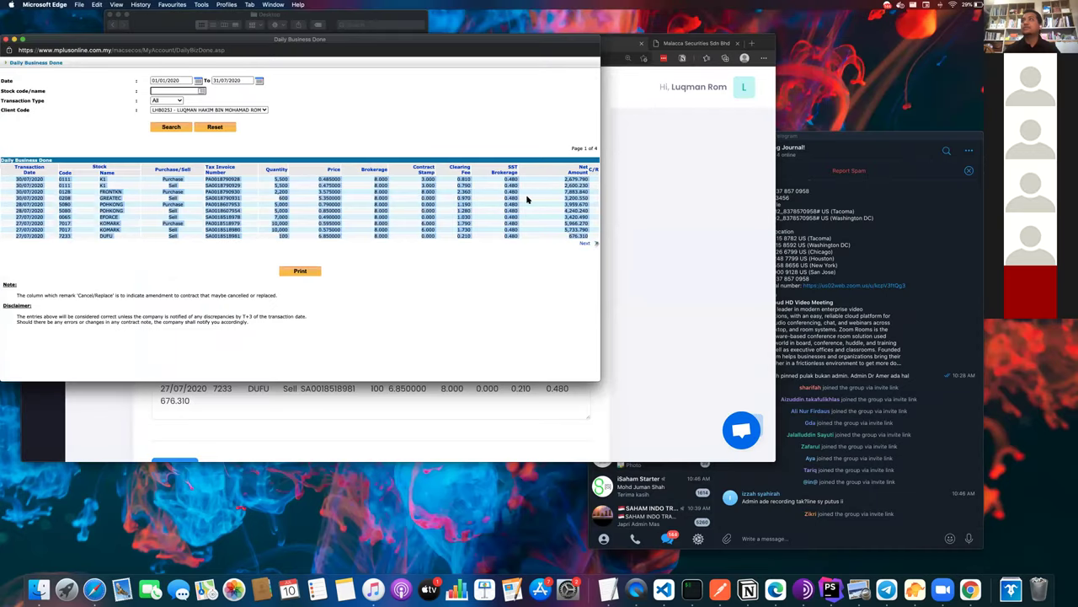
left_click(589, 243)
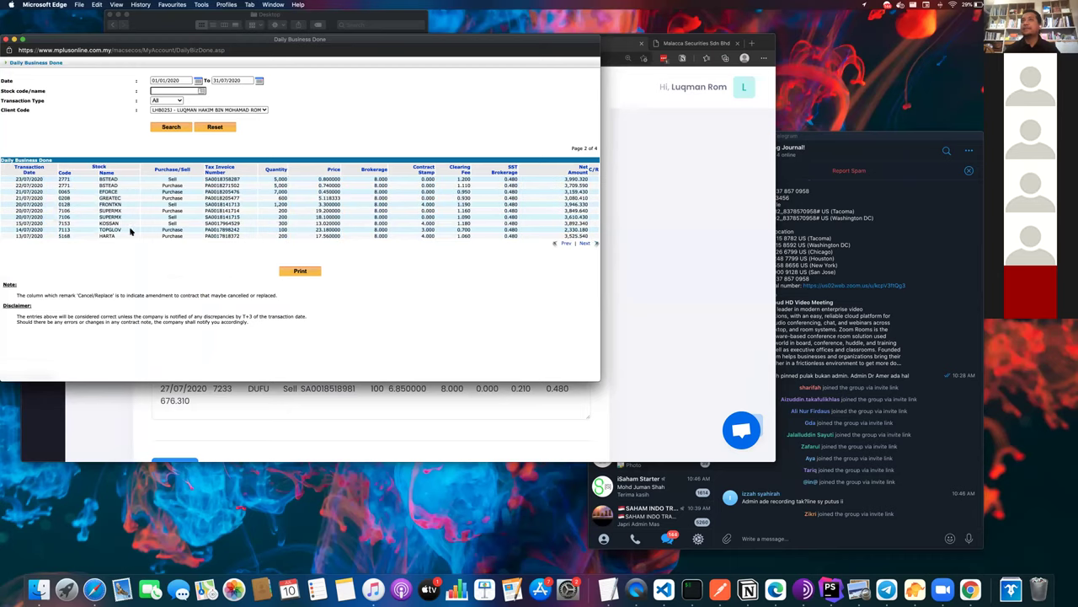
left_click_drag(15, 178, 589, 237)
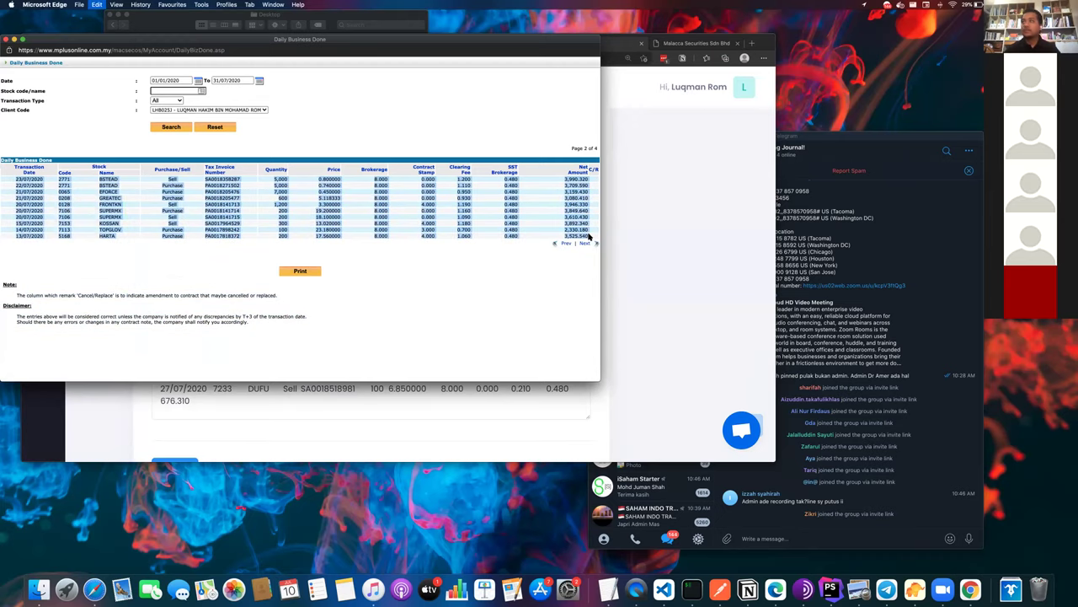
key("ctrl+Up")
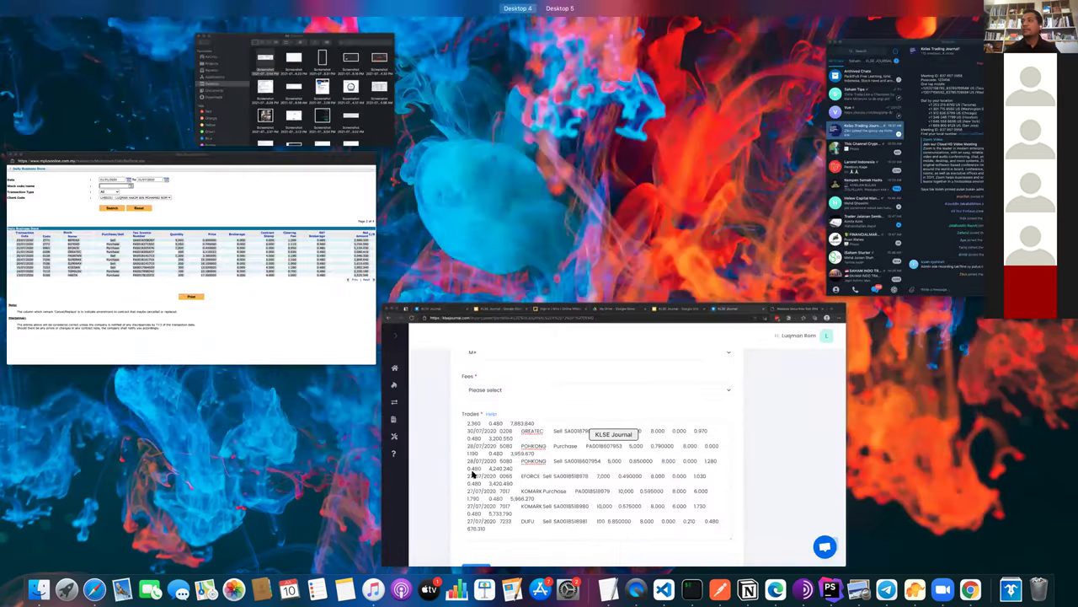
left_click(461, 455)
key("super+v")
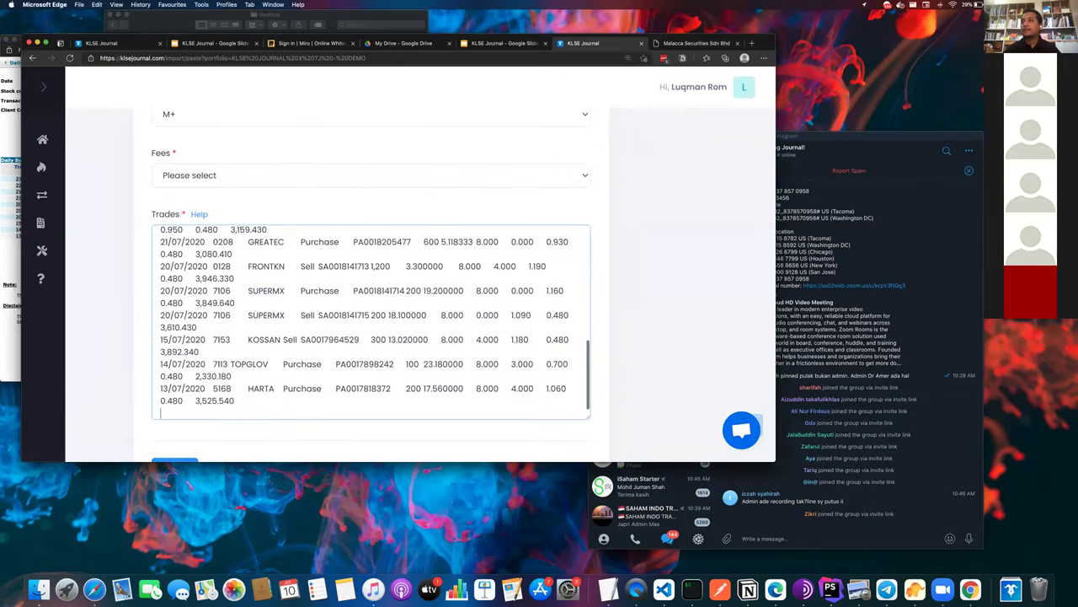
- Copy all page 3 trade rows and paste them into Trades
key("ctrl+Up")
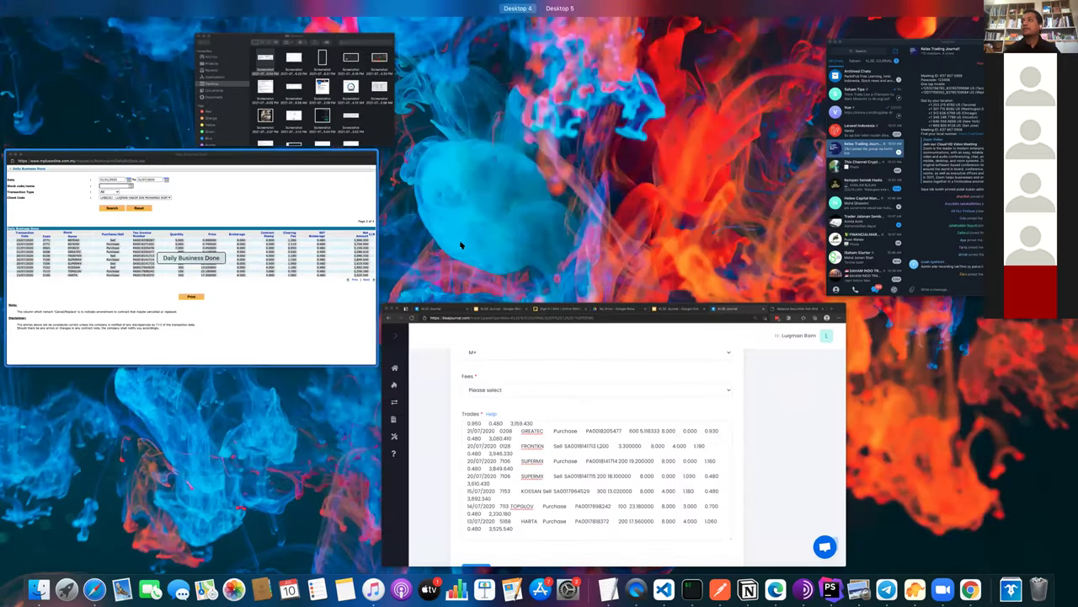
left_click(278, 270)
left_click(585, 245)
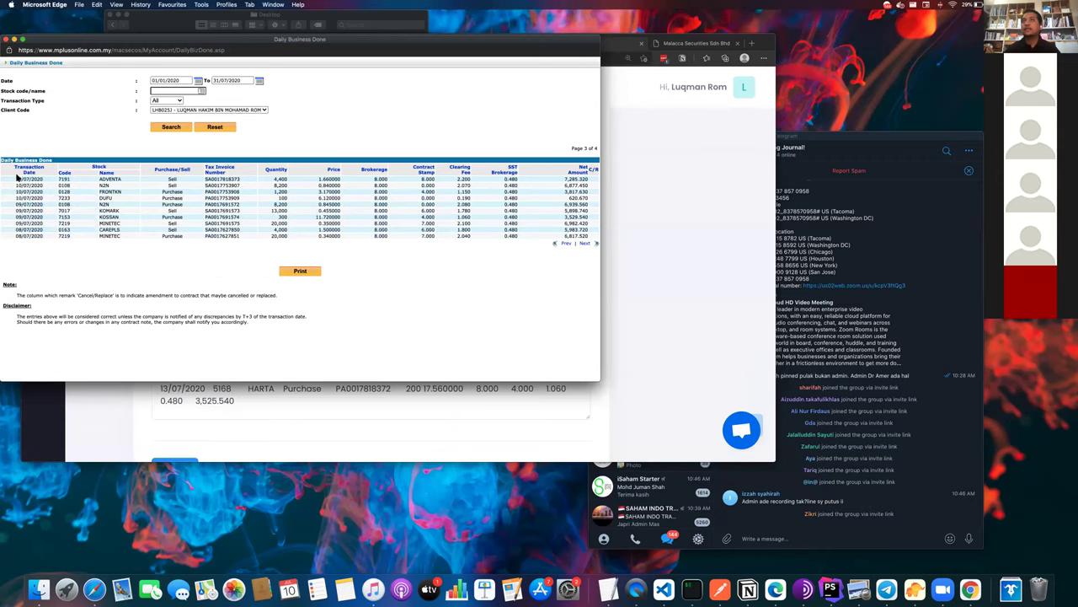
left_click_drag(14, 179, 590, 238)
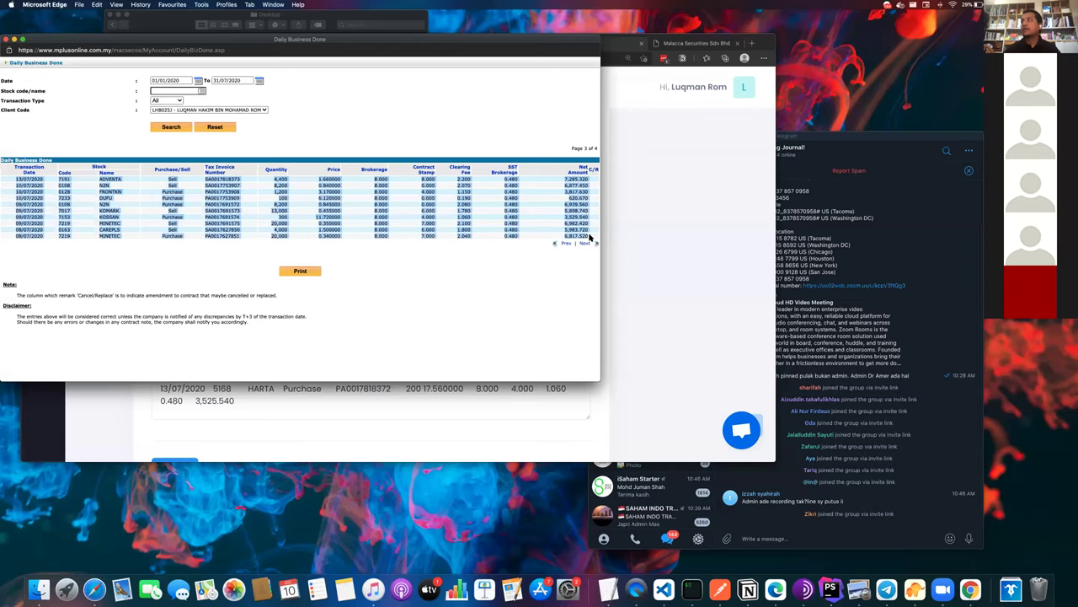
key("super+c")
key("ctrl+Up")
left_click(595, 362)
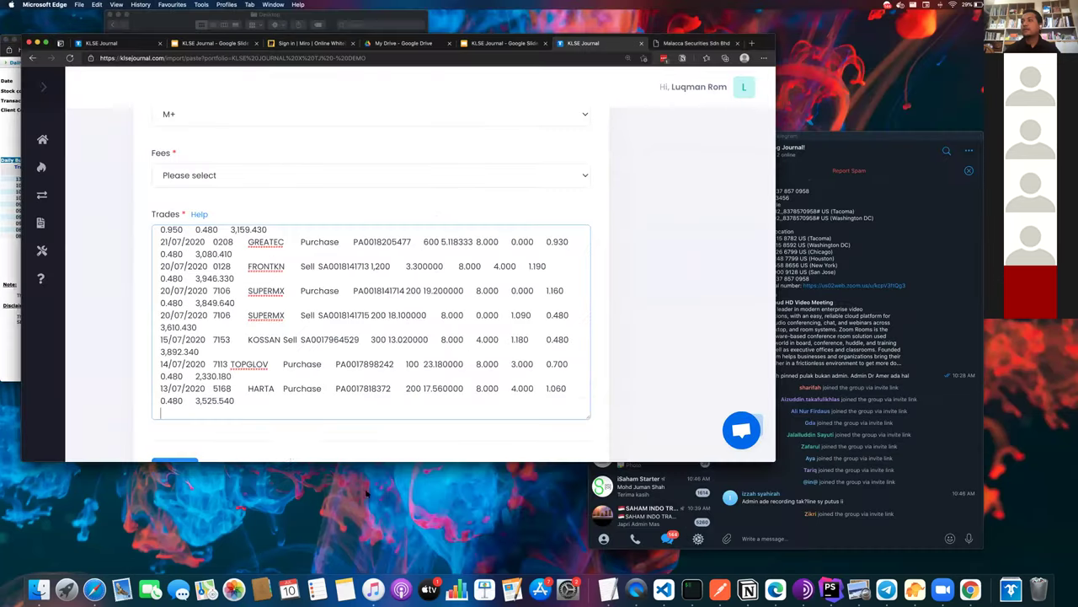
key("super+v")
scroll(295, 413, "down", 1)
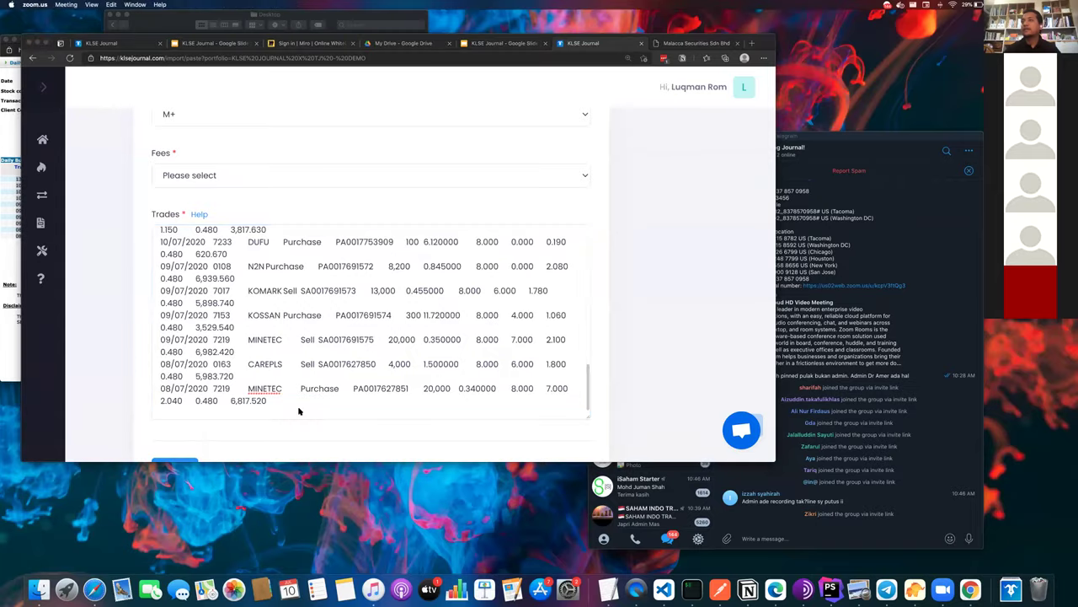
- Add the last page's SCOMNET and KOMARK trades, ending with the 07/07 KOMARK purchase
key("ctrl+Up")
left_click(296, 280)
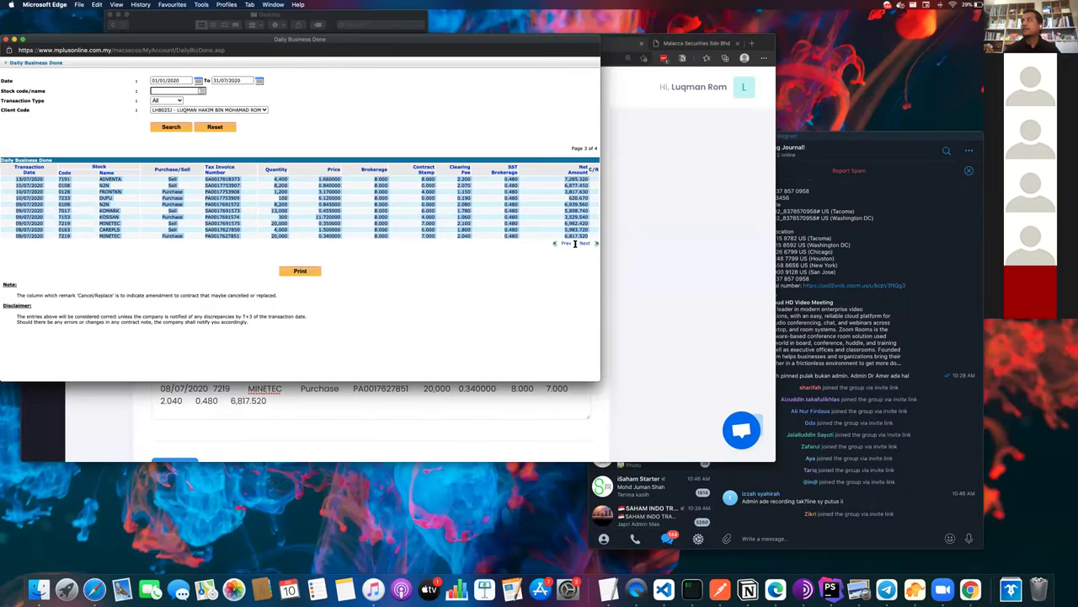
left_click(585, 242)
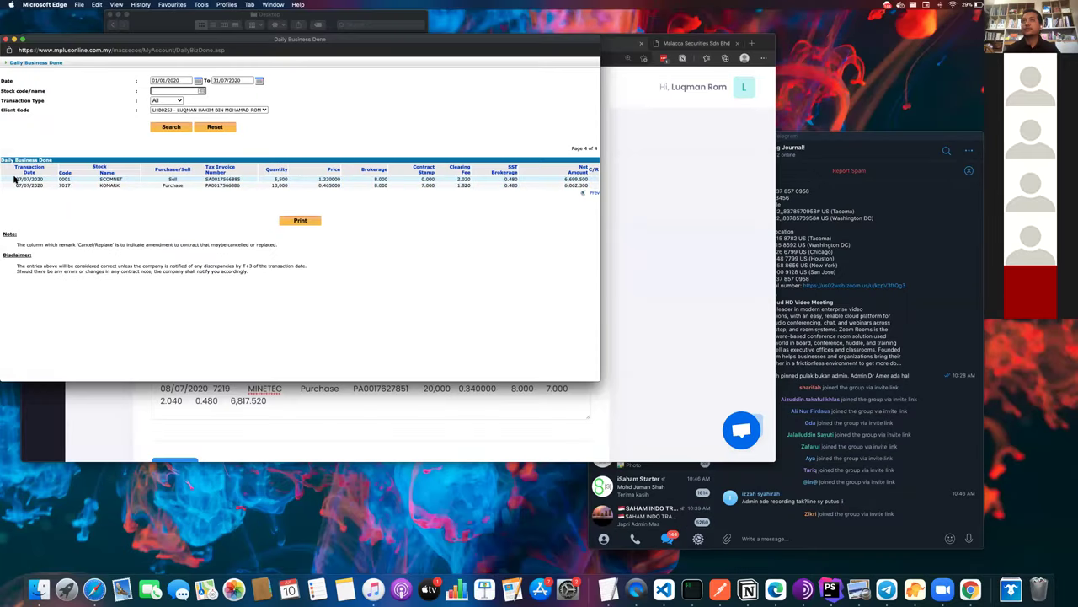
left_click_drag(367, 154, 548, 195)
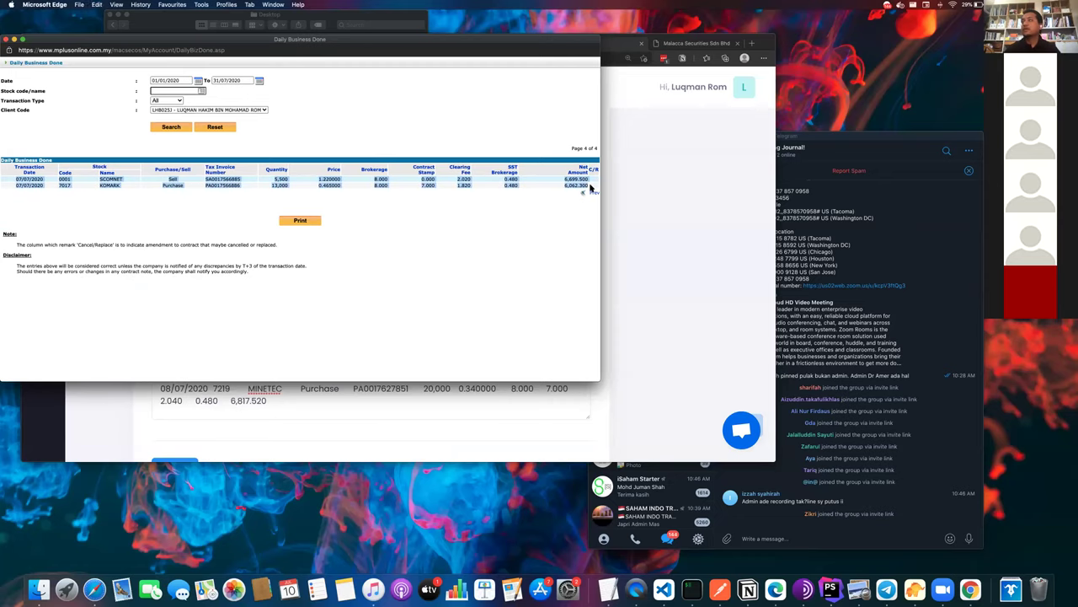
left_click(413, 410)
key("super+v")
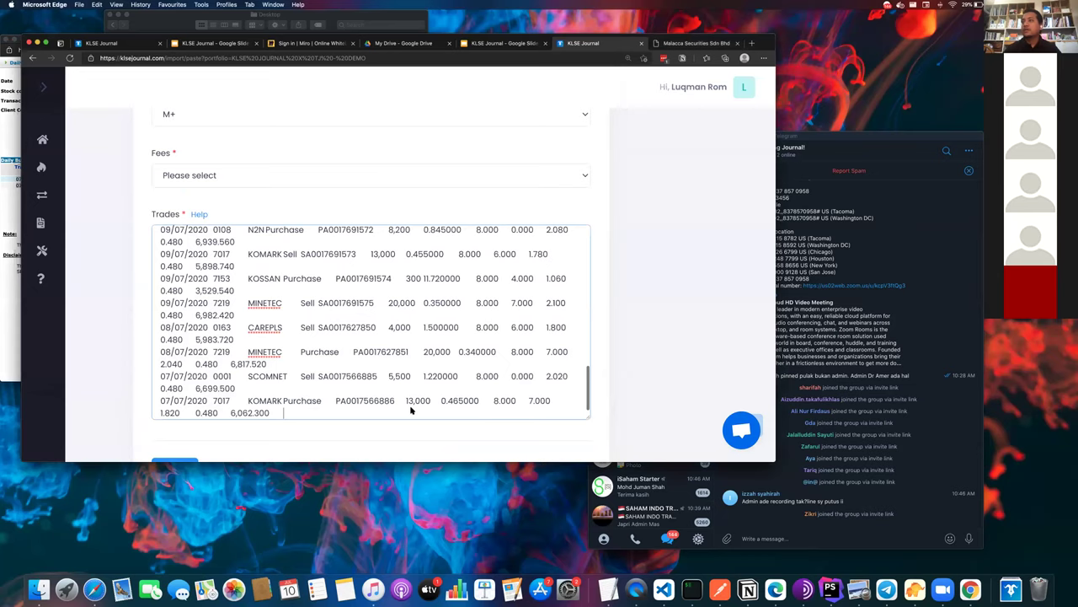
key("Return")
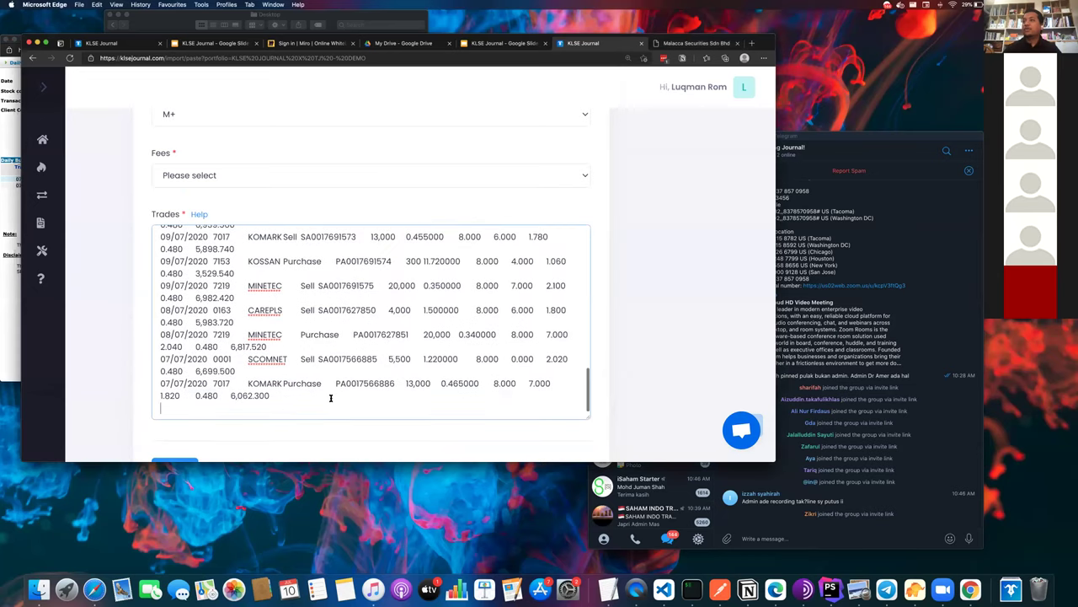
- Set the Fees plan to M+ Silver (0.08% or RM8.00)
scroll(288, 451, "down", 2)
scroll(286, 454, "up", 5)
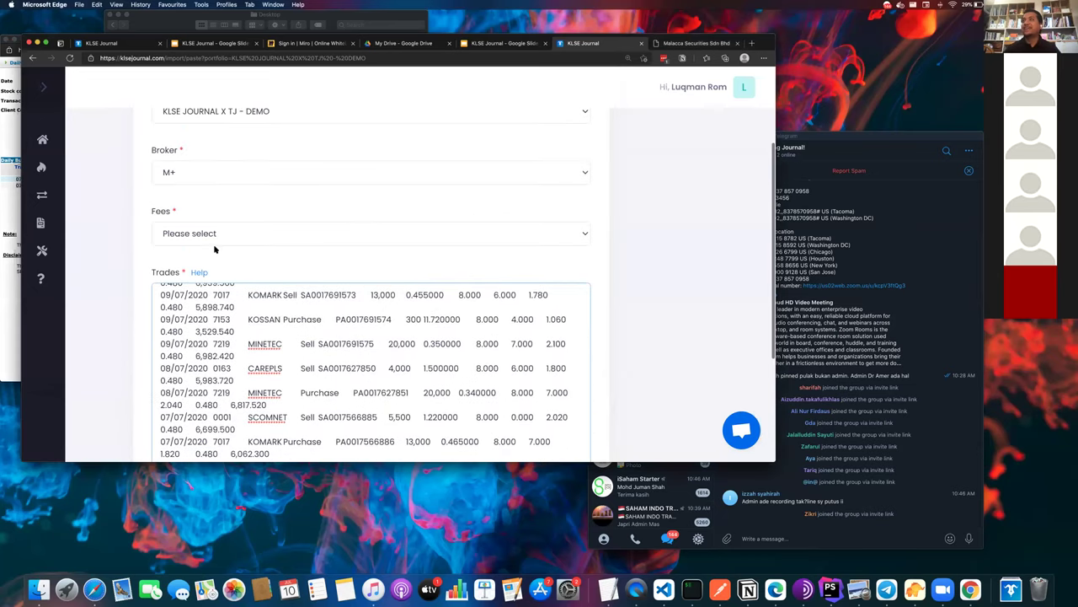
left_click(207, 280)
left_click(206, 307)
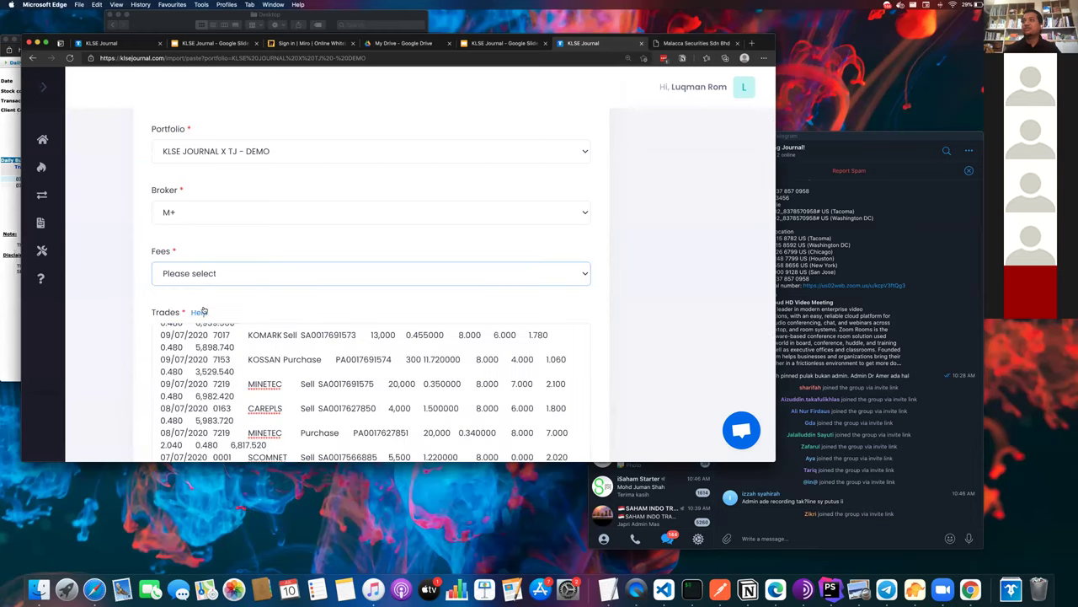
scroll(211, 260, "up", 1)
scroll(213, 261, "down", 3)
scroll(207, 287, "down", 4)
scroll(202, 284, "up", 7)
left_click(201, 276)
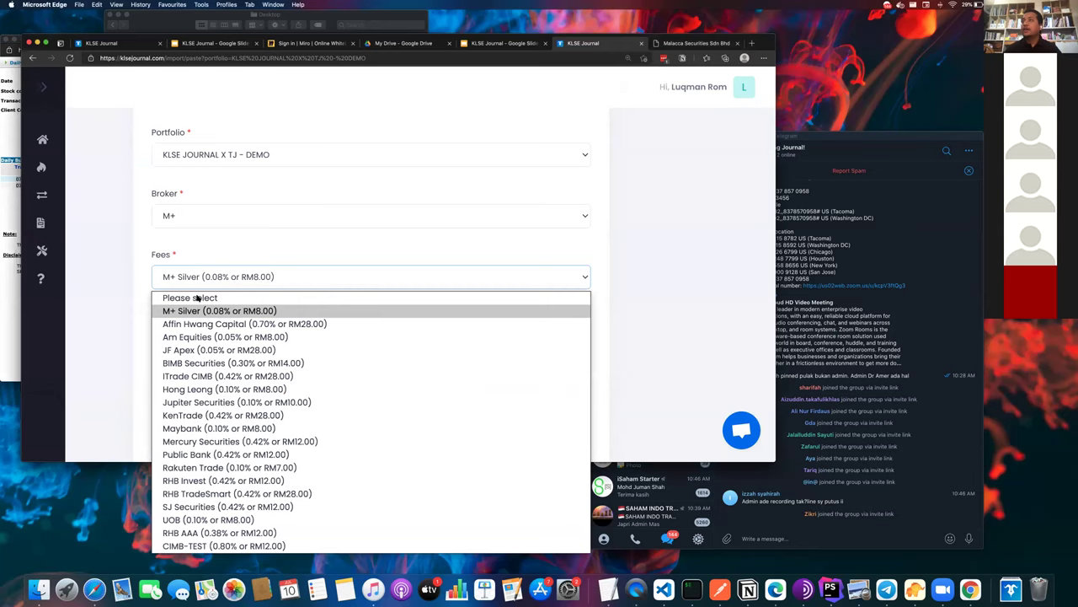
left_click(195, 310)
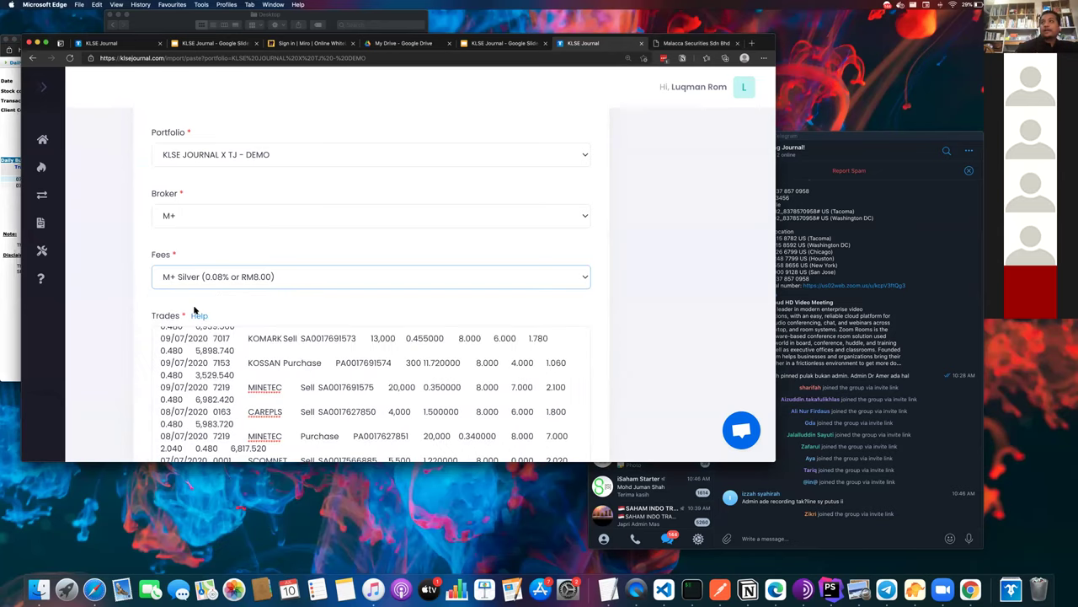
- Keep M+ as the broker and submit the pasted trades for an import preview
left_click(218, 221)
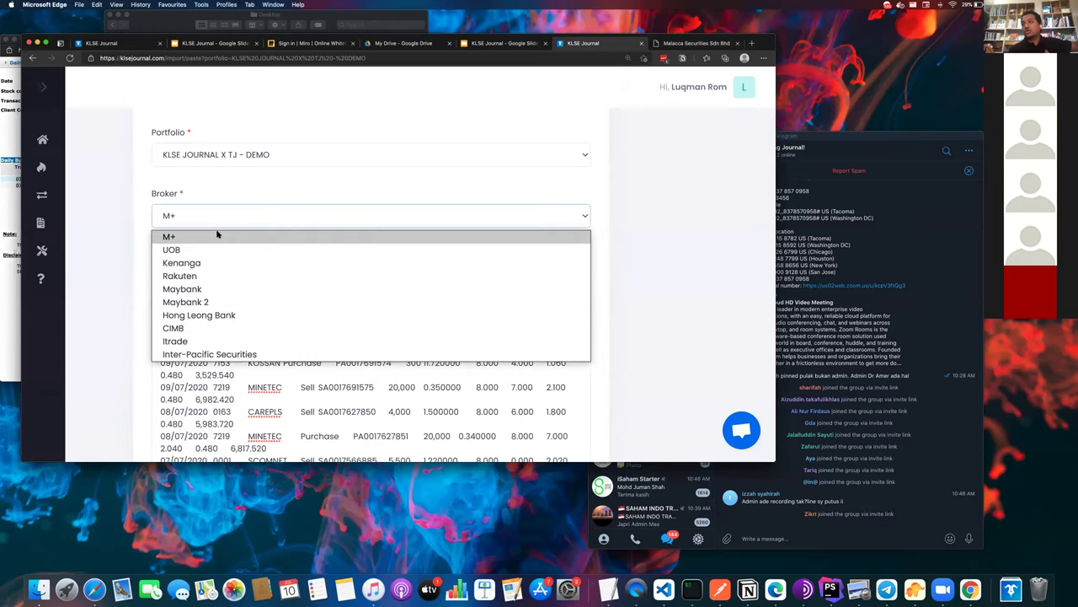
left_click(211, 237)
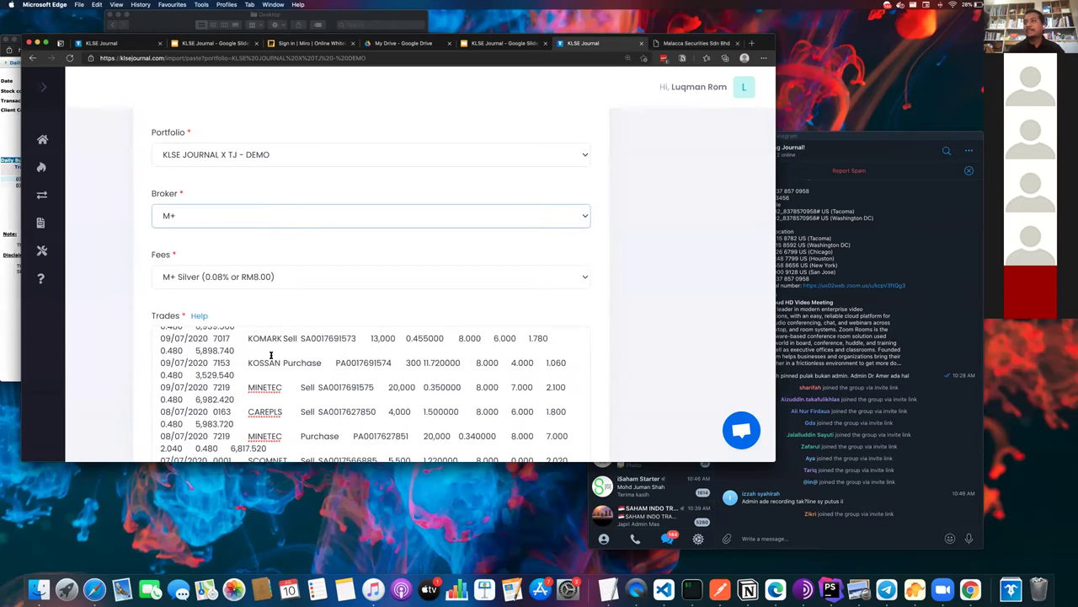
double_click(299, 363)
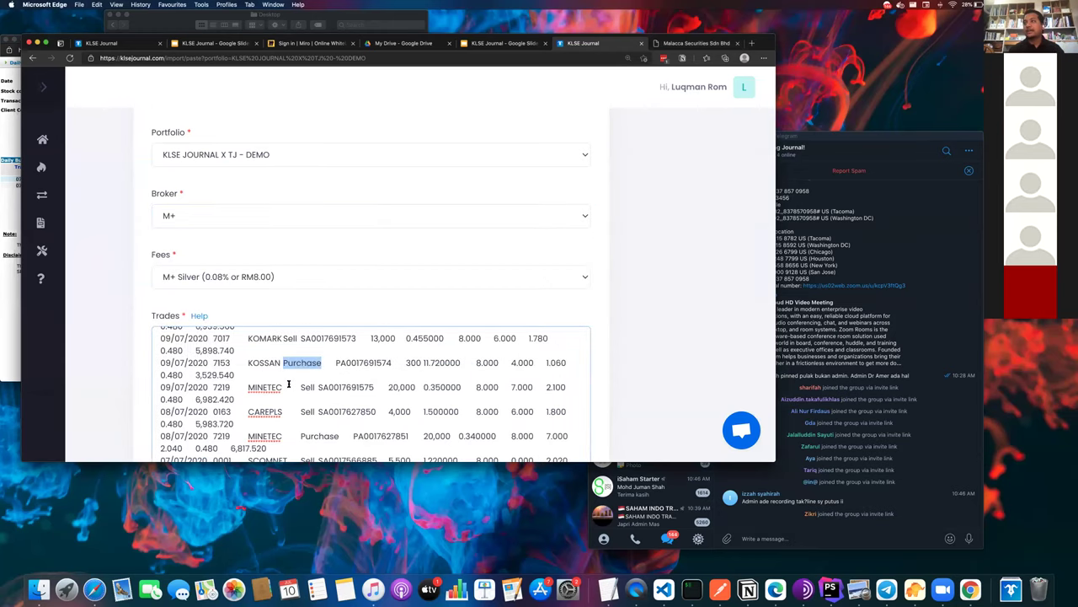
scroll(231, 270, "down", 2)
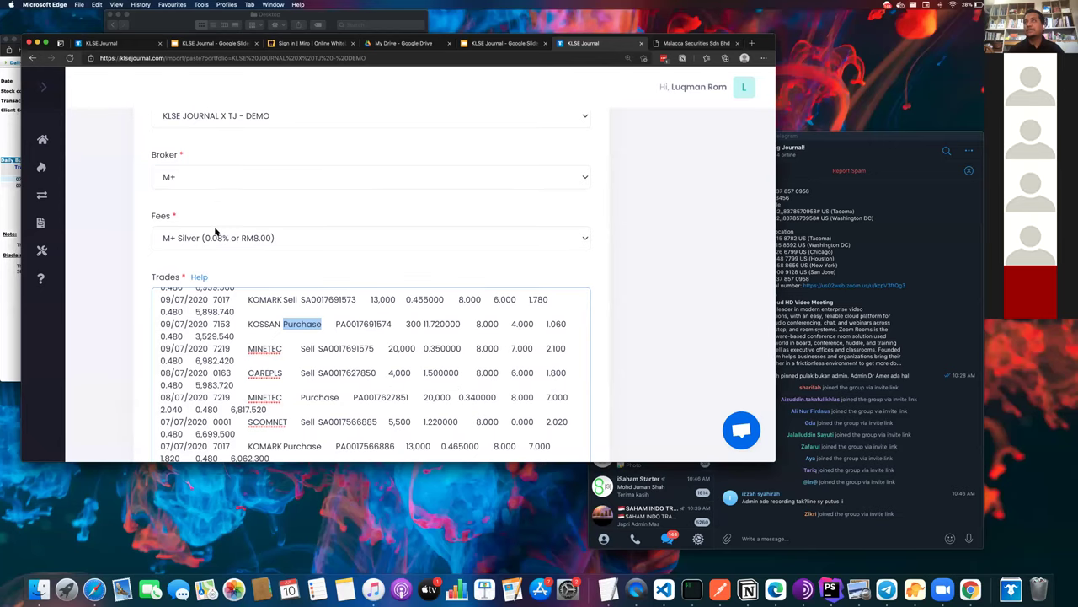
scroll(211, 295, "down", 5)
left_click(185, 368)
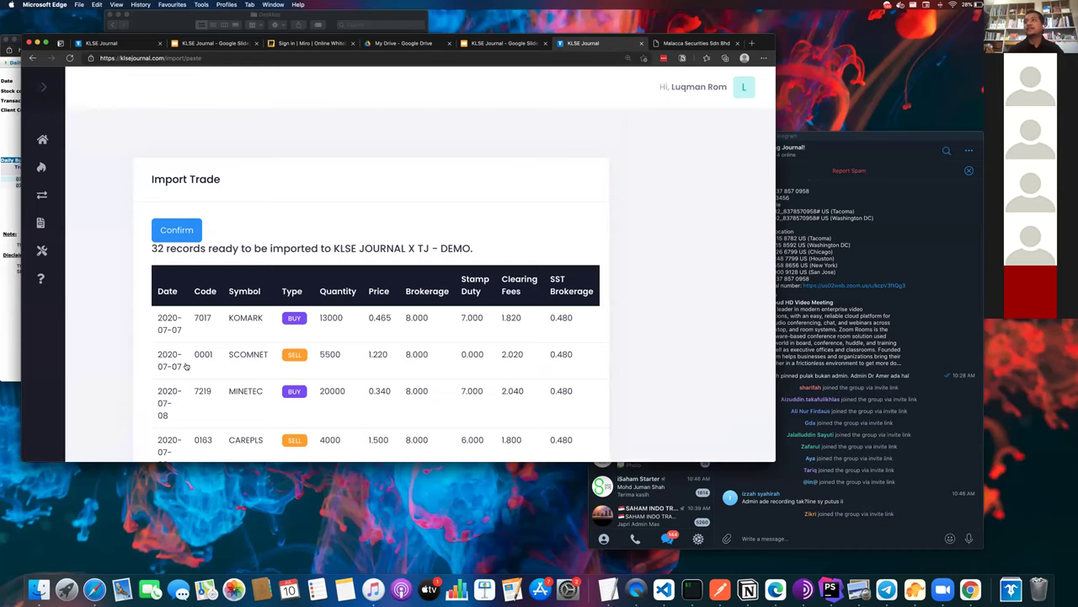
- Confirm importing the 32 previewed trades and reload the DEMO portfolio page
scroll(189, 257, "down", 15)
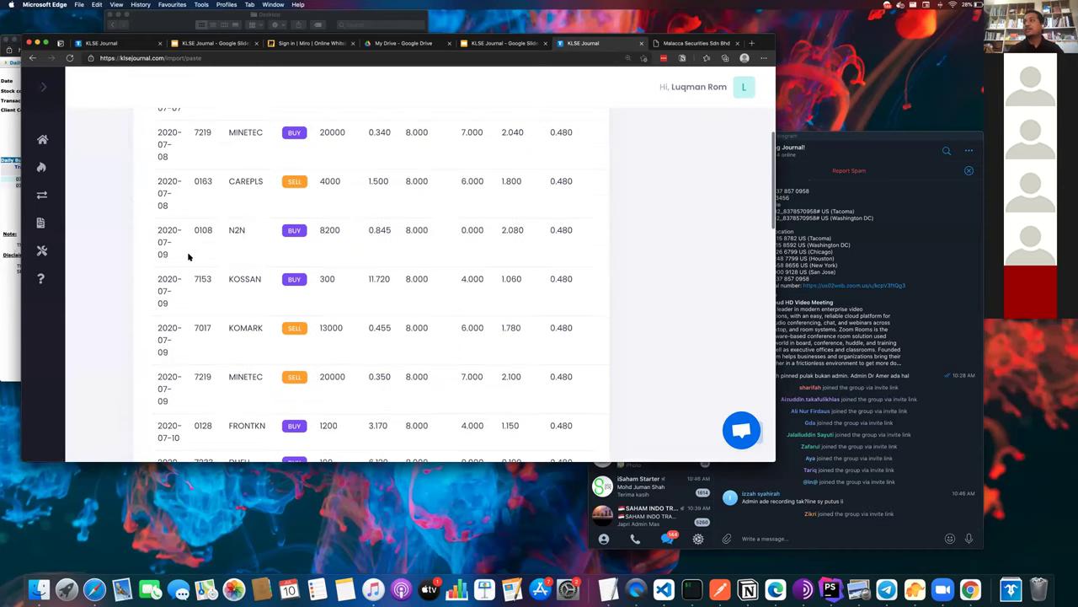
scroll(188, 257, "up", 15)
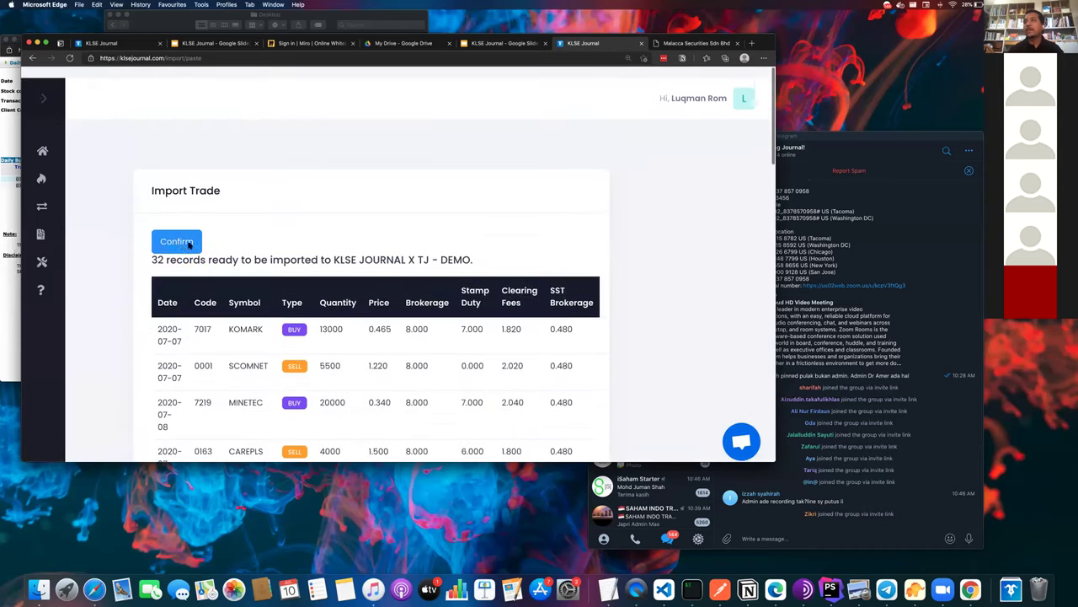
left_click(182, 238)
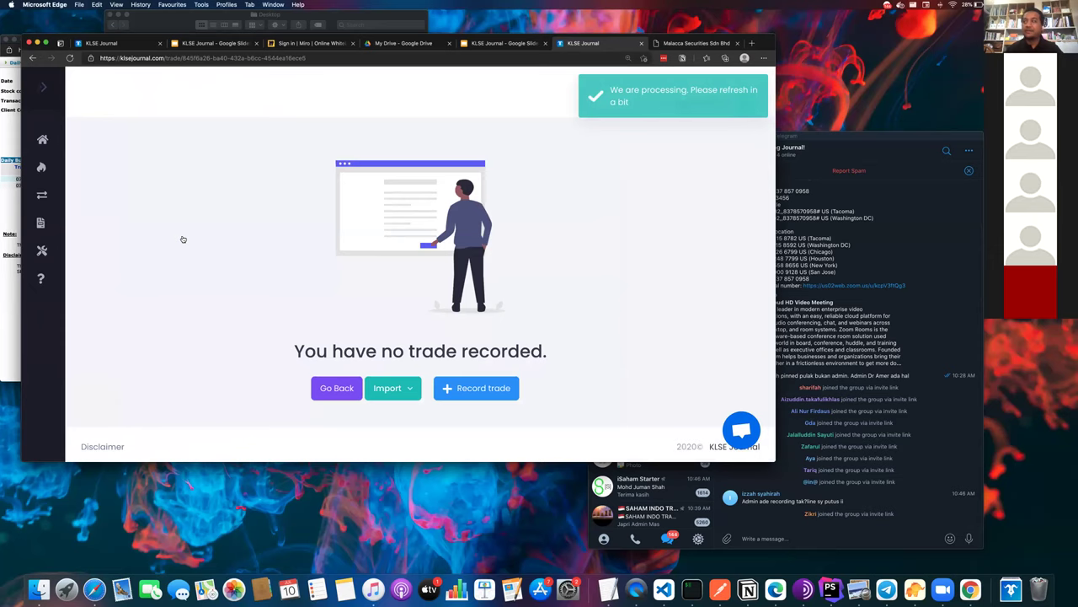
key("super+r")
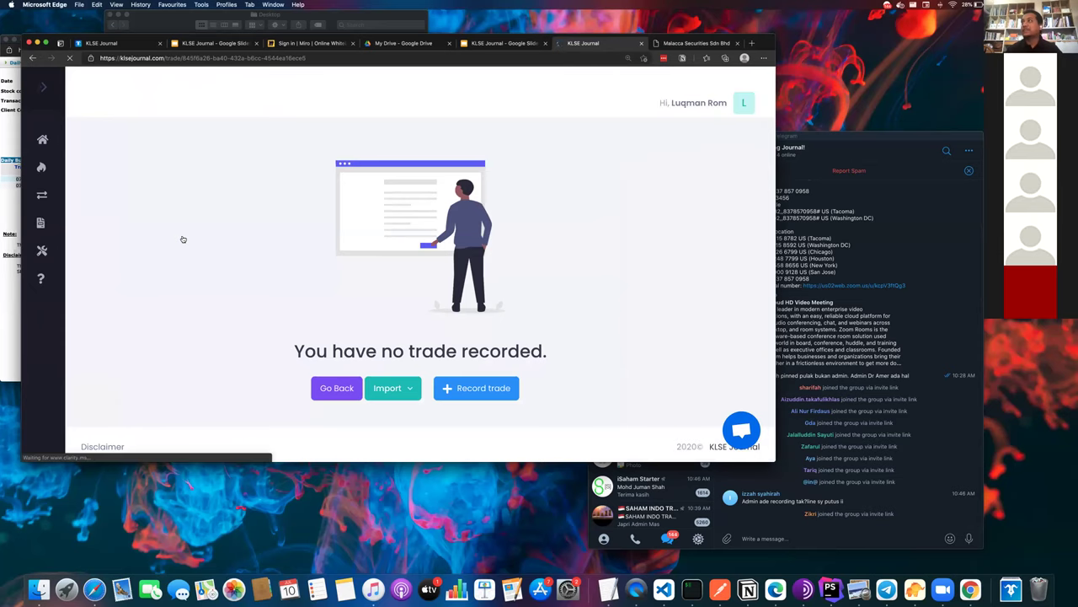
key("super+r")
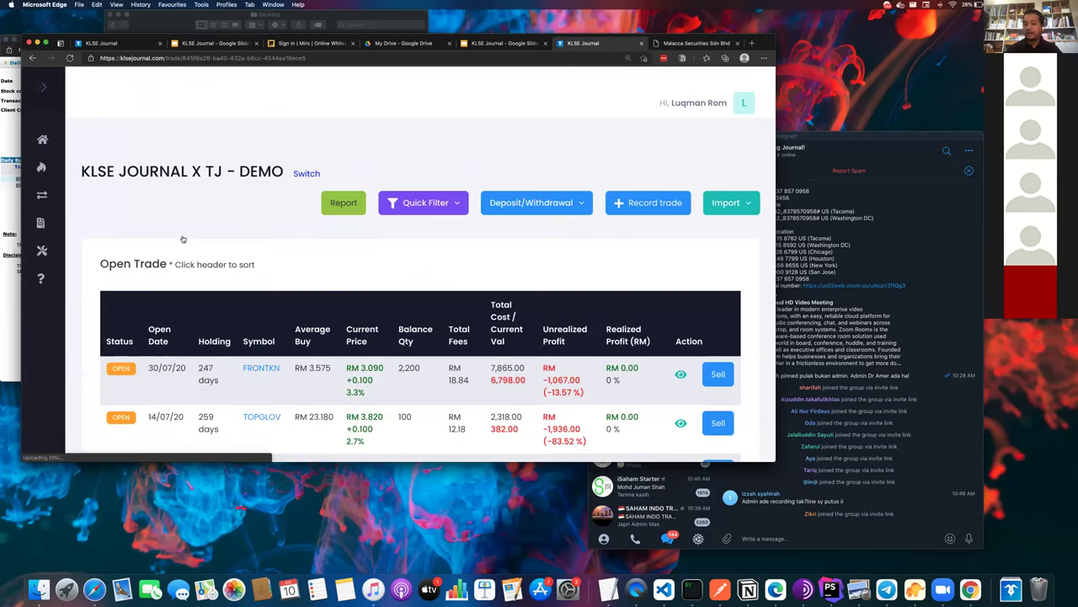
- Zoom out to view the whole DEMO portfolio page
key("super+minus")
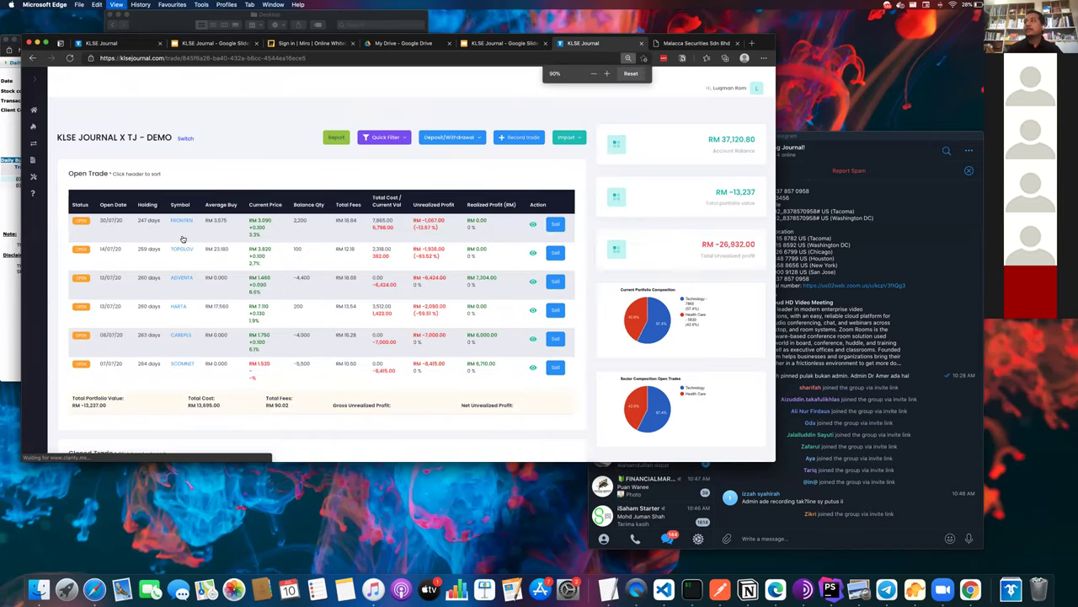
scroll(182, 239, "down", 3)
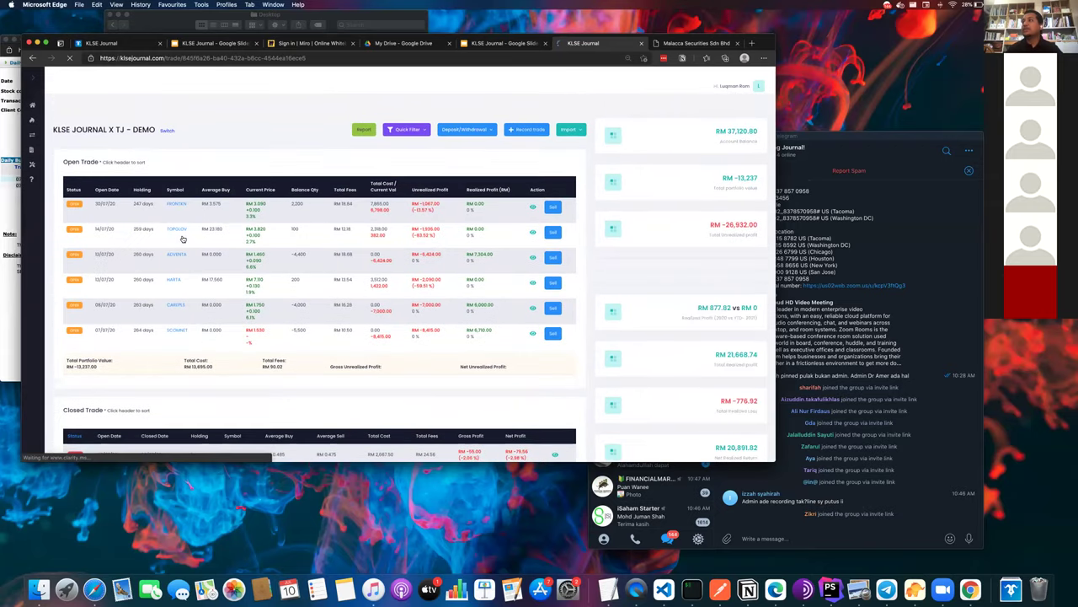
scroll(182, 240, "down", 5)
scroll(182, 240, "up", 3)
scroll(182, 240, "up", 3)
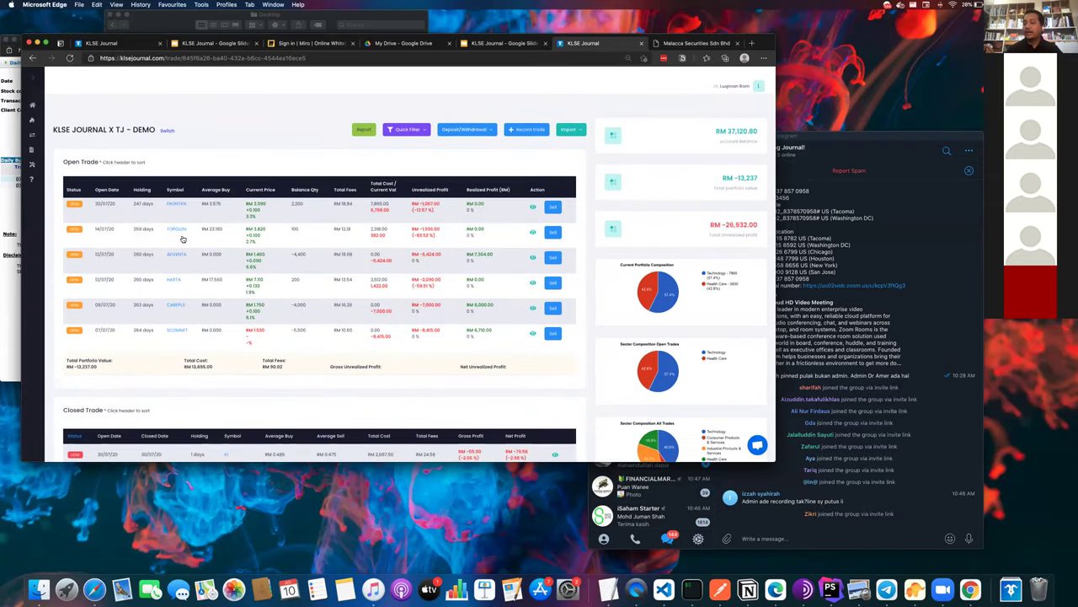
- Reset the zoom to 100% and review the Open and Closed Trade tables
key("super+equal")
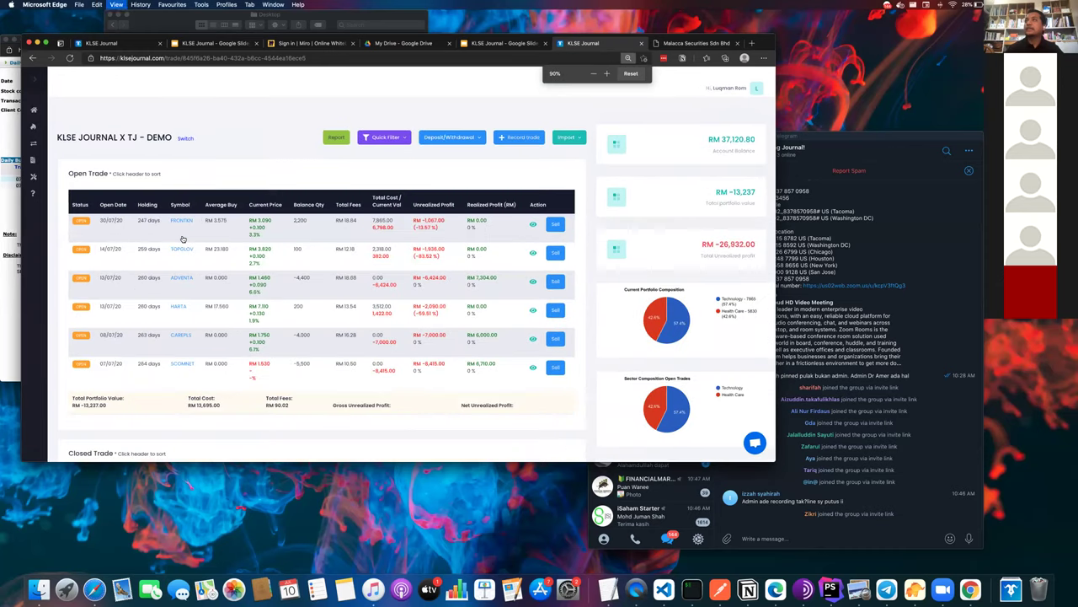
scroll(182, 239, "down", 5)
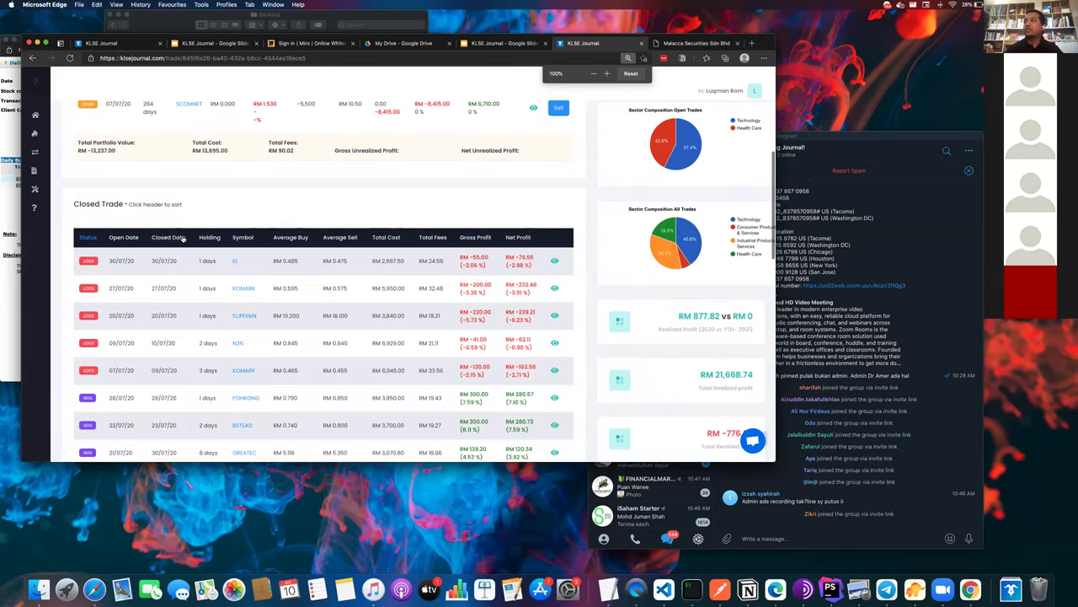
scroll(182, 240, "up", 1)
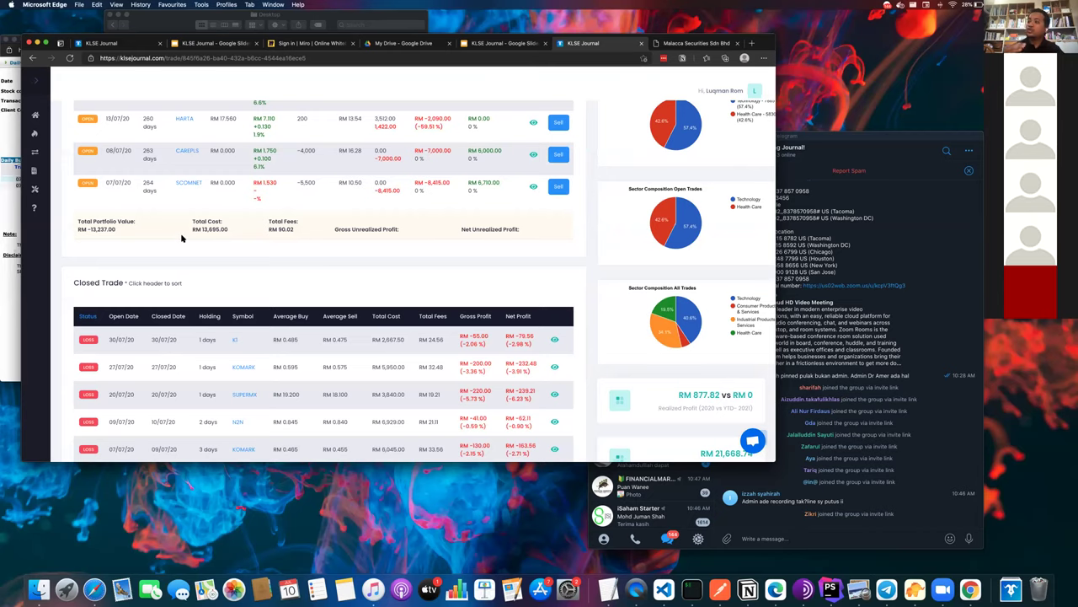
scroll(181, 239, "up", 2)
scroll(181, 239, "up", 3)
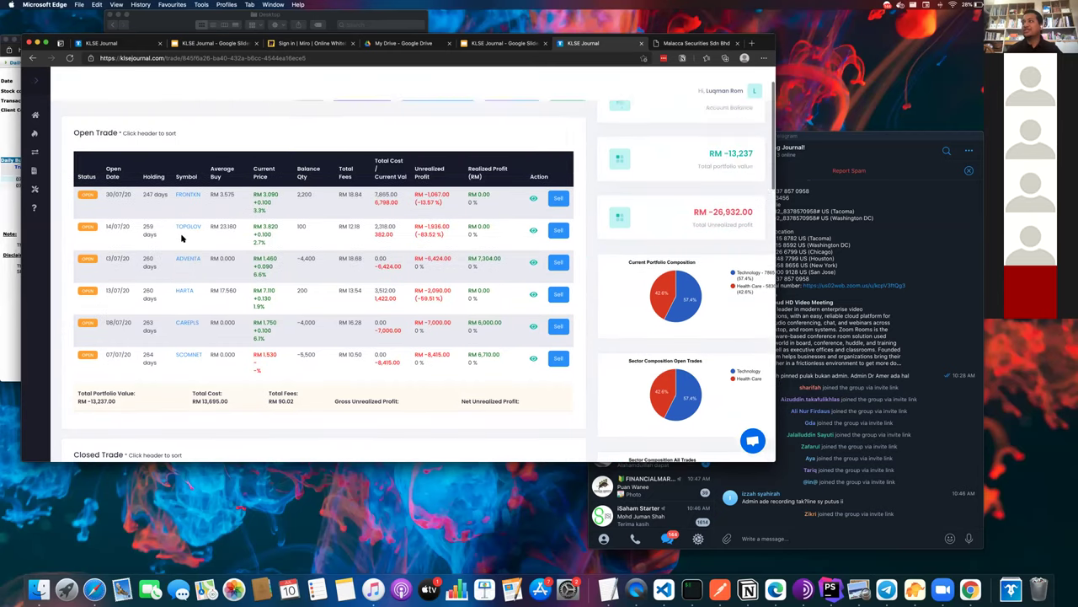
scroll(181, 238, "down", 6)
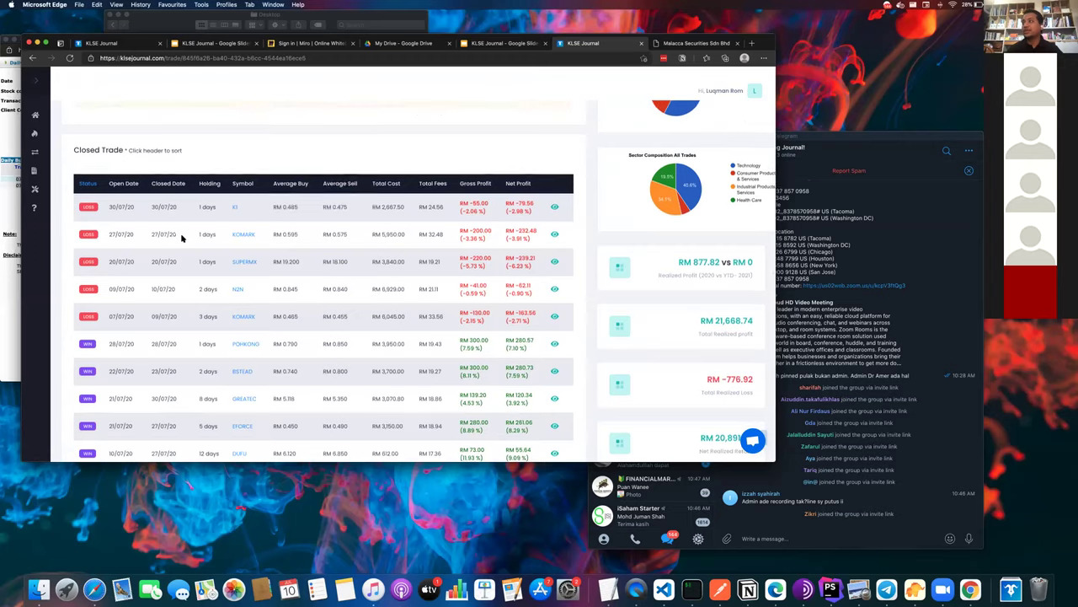
scroll(181, 239, "down", 5)
scroll(181, 238, "up", 8)
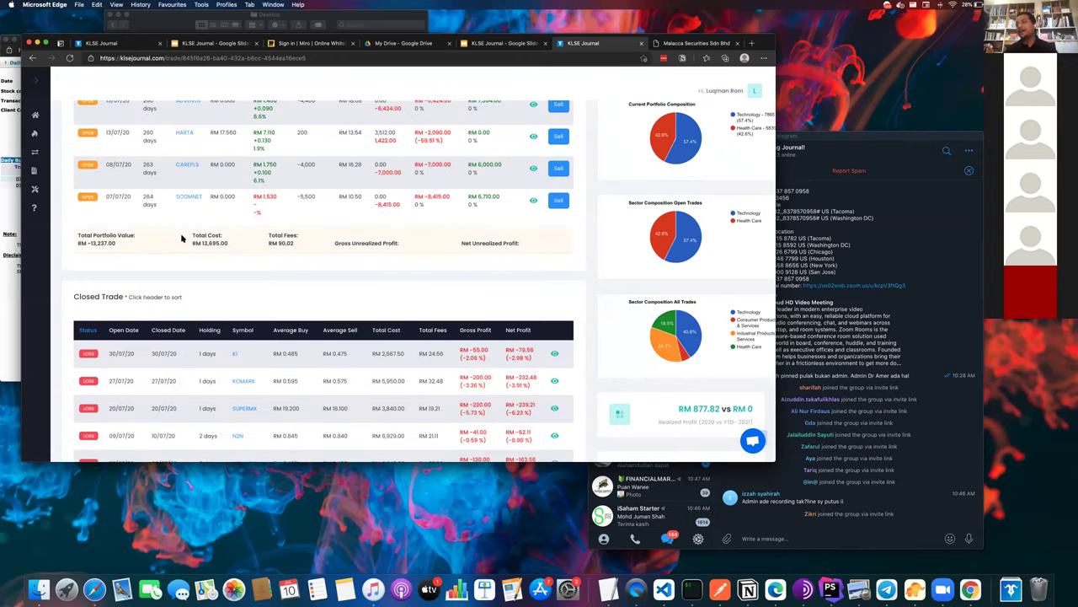
scroll(181, 238, "up", 5)
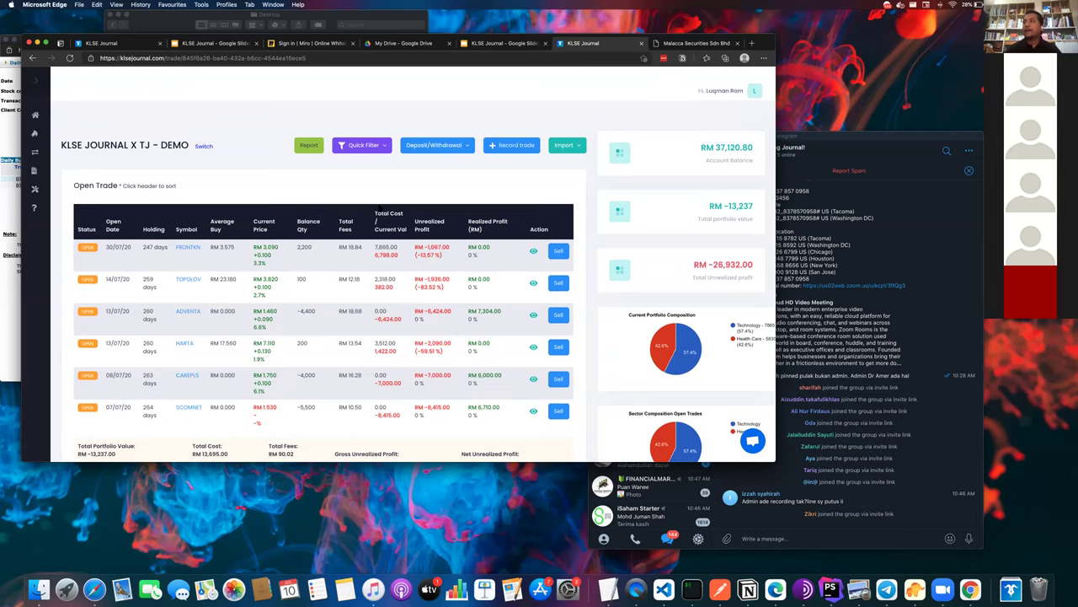
scroll(378, 207, "down", 5)
scroll(379, 204, "down", 8)
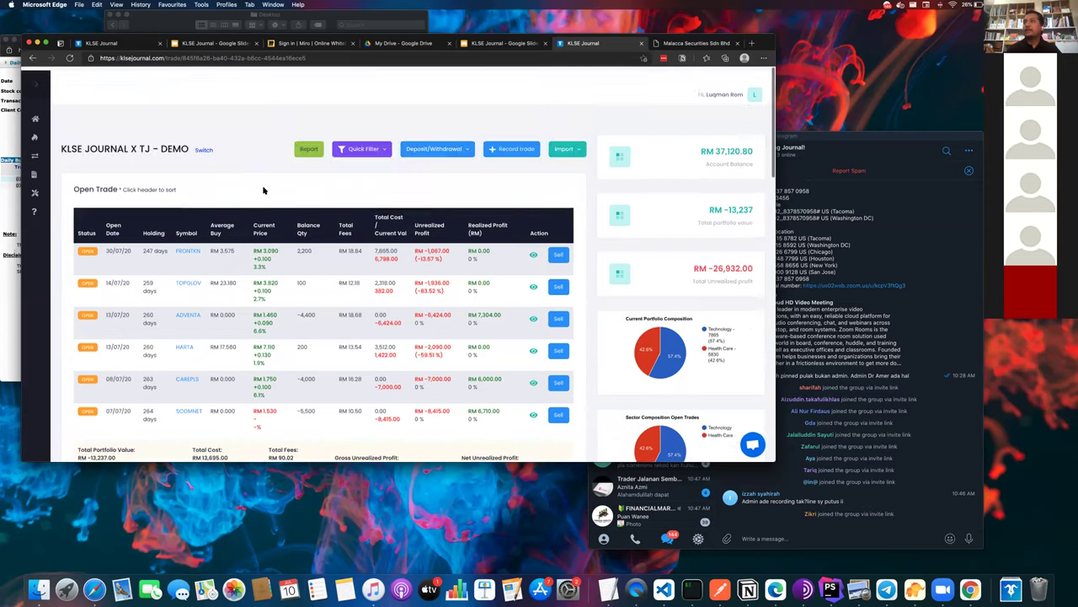
scroll(263, 190, "down", 1)
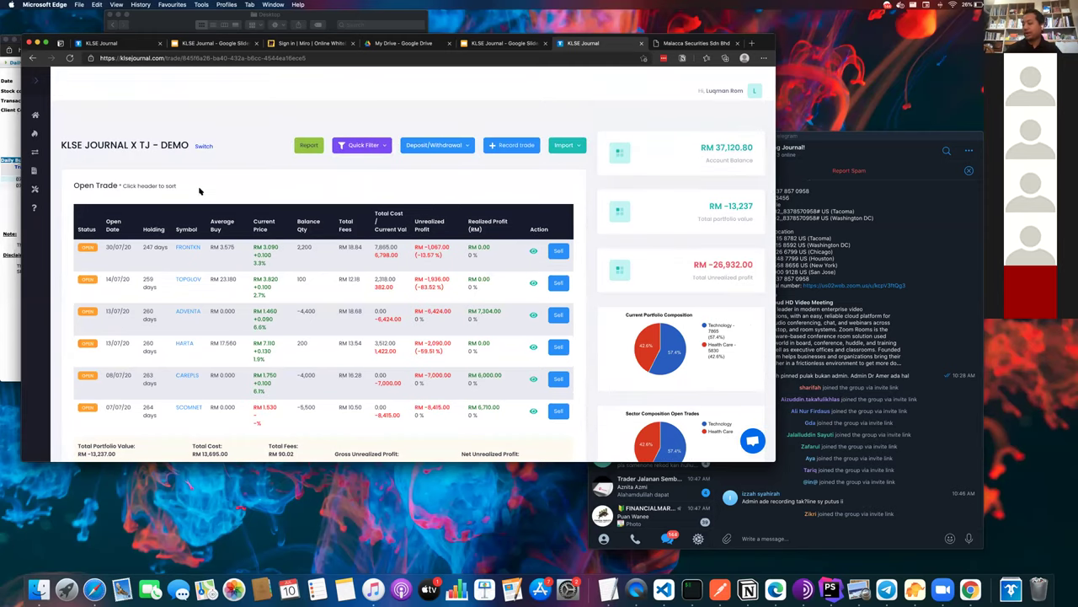
key("ctrl+Up")
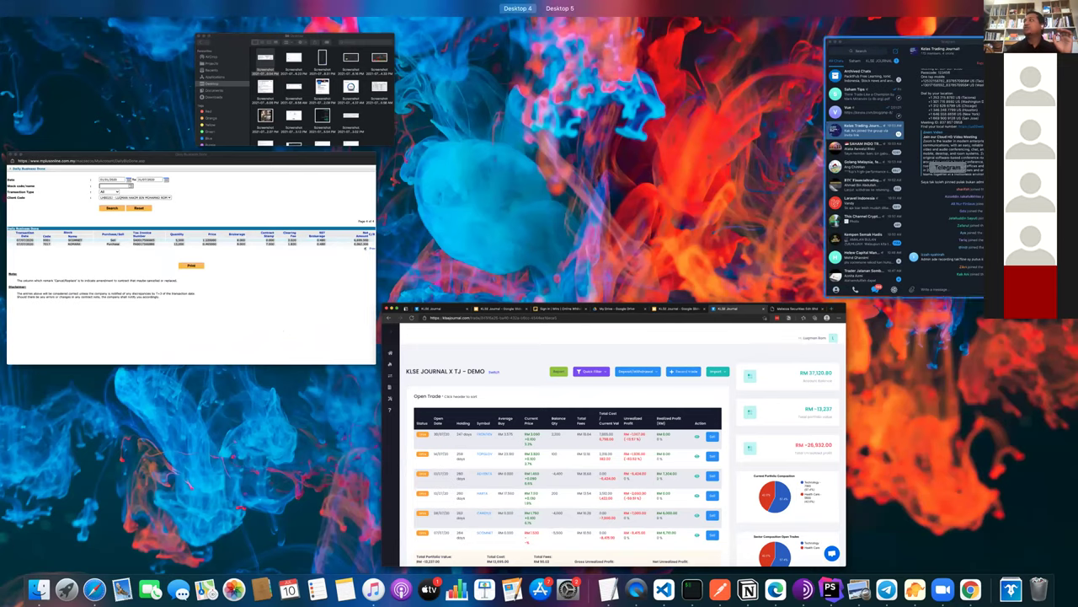
- Return to the DEMO dashboard, close the covering Telegram window, and scroll to the top
left_click(681, 471)
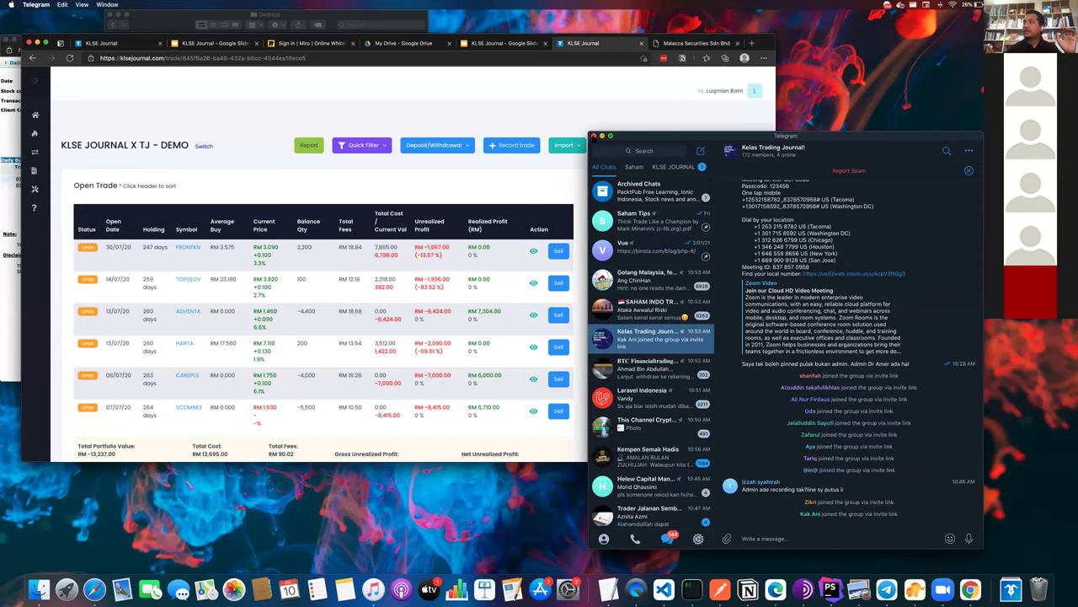
left_click(593, 135)
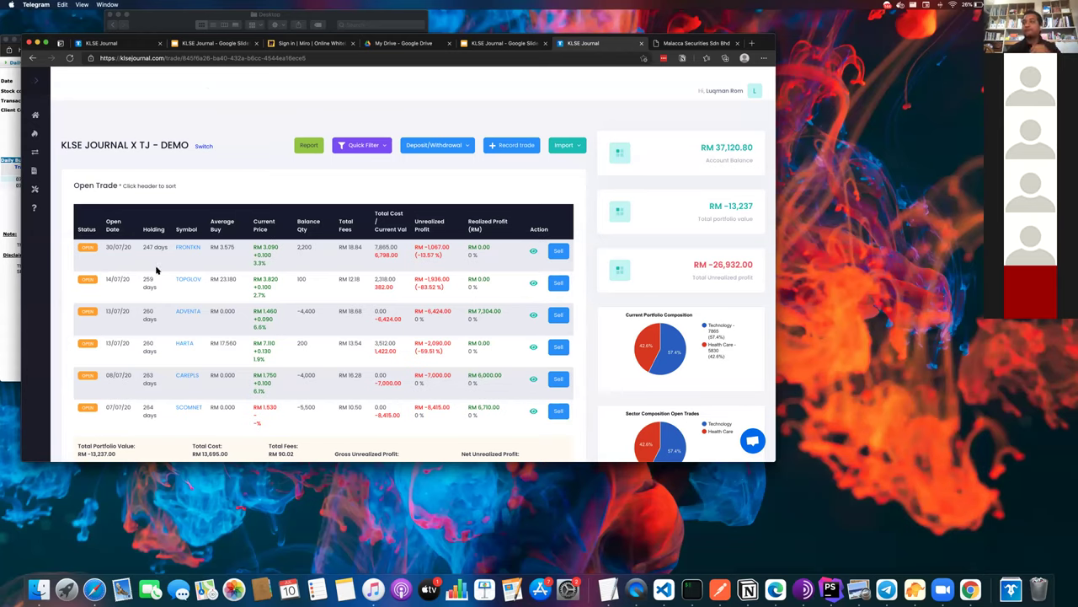
scroll(497, 430, "down", 5)
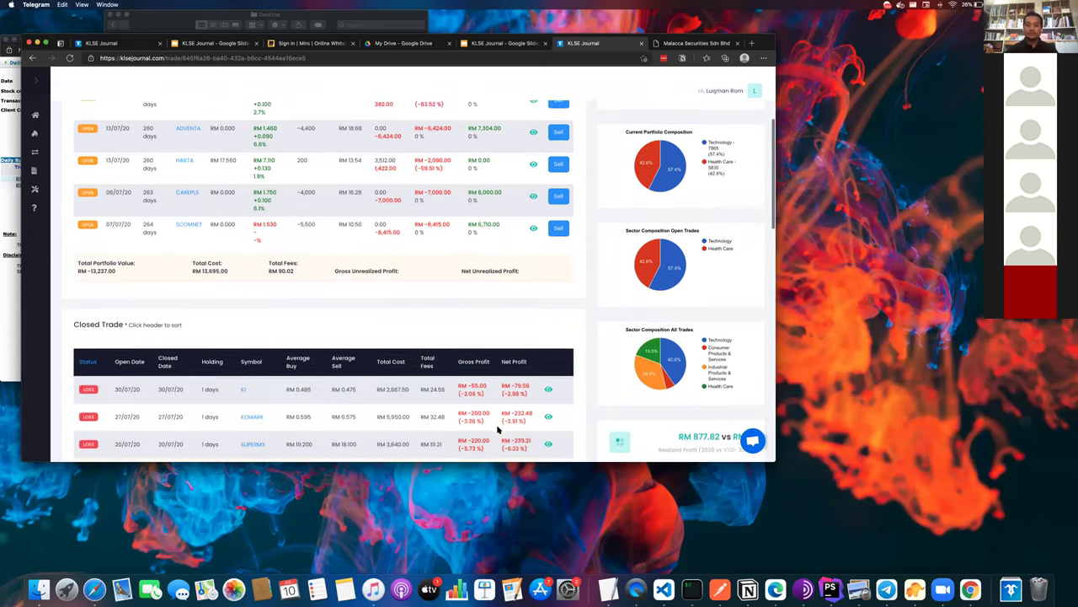
scroll(497, 429, "up", 4)
scroll(497, 430, "up", 3)
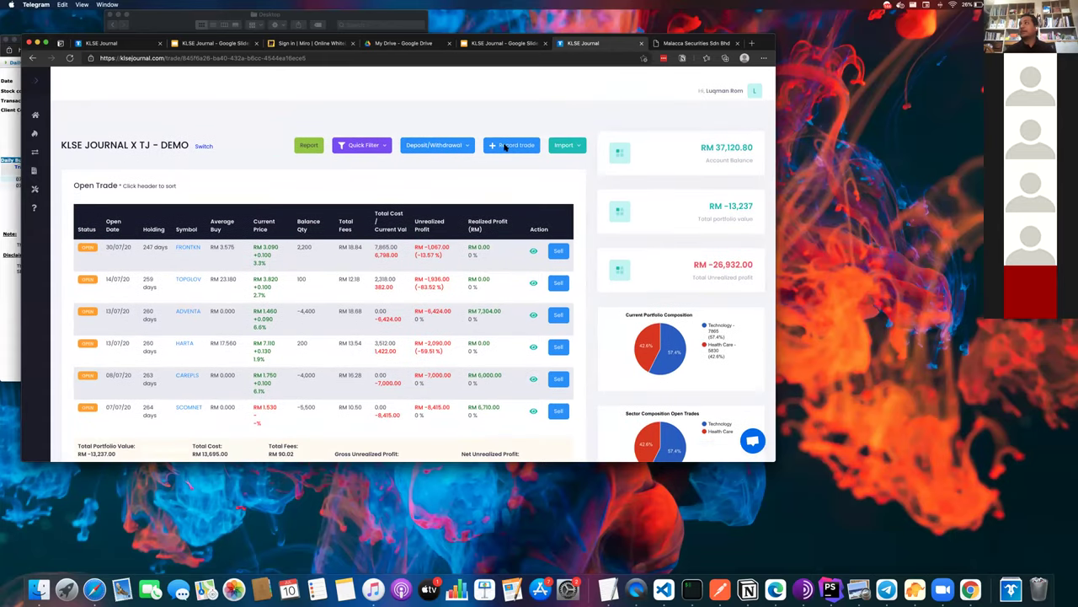
- Open the Copy/Paste trade import and set the broker to Rakuten
left_click(560, 146)
left_click(558, 148)
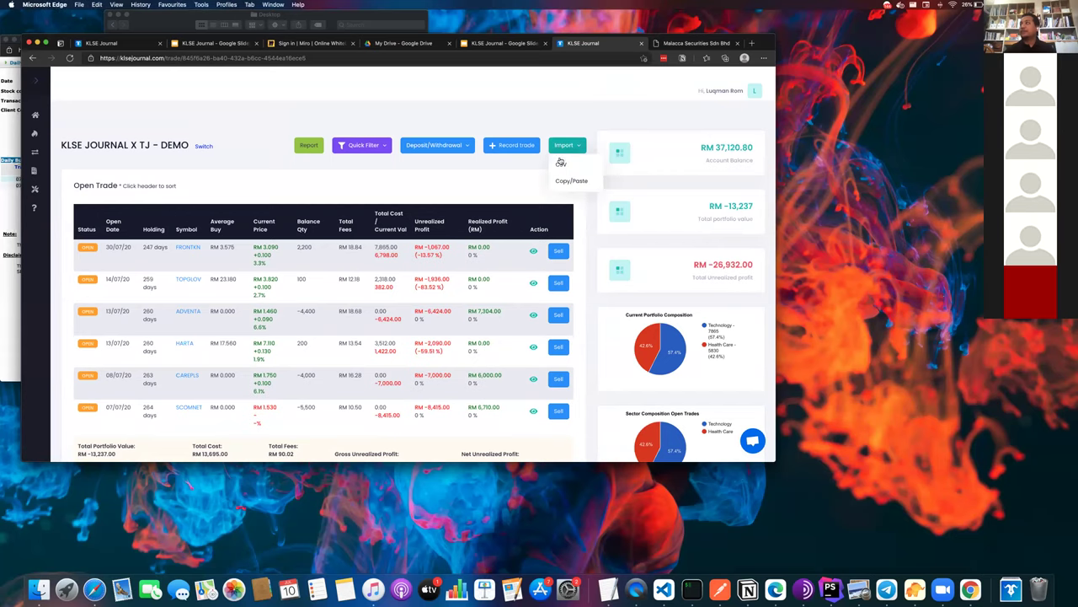
left_click(561, 180)
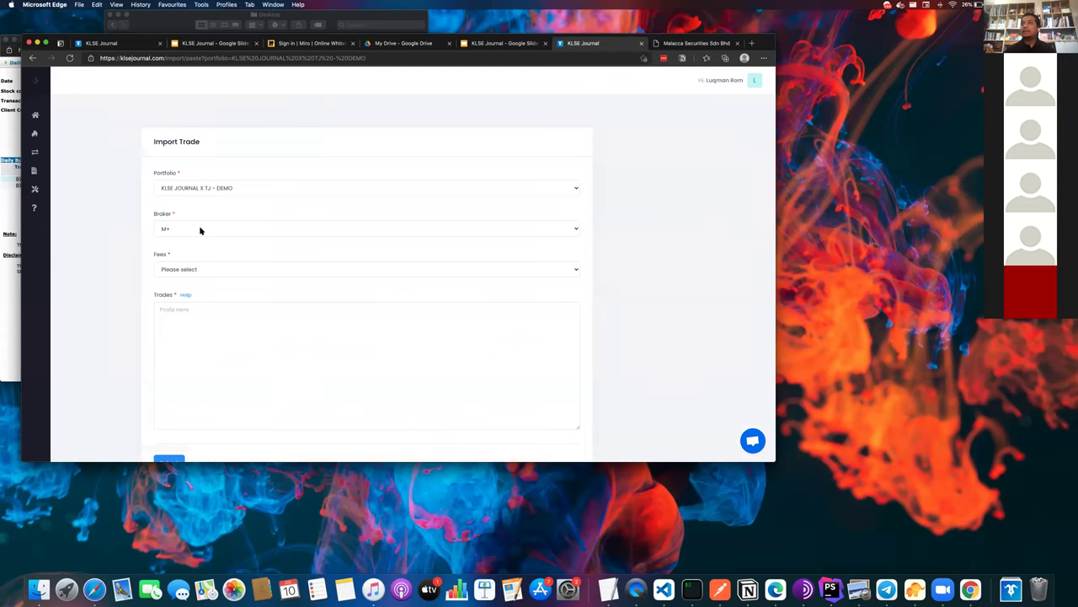
left_click(200, 229)
left_click(196, 268)
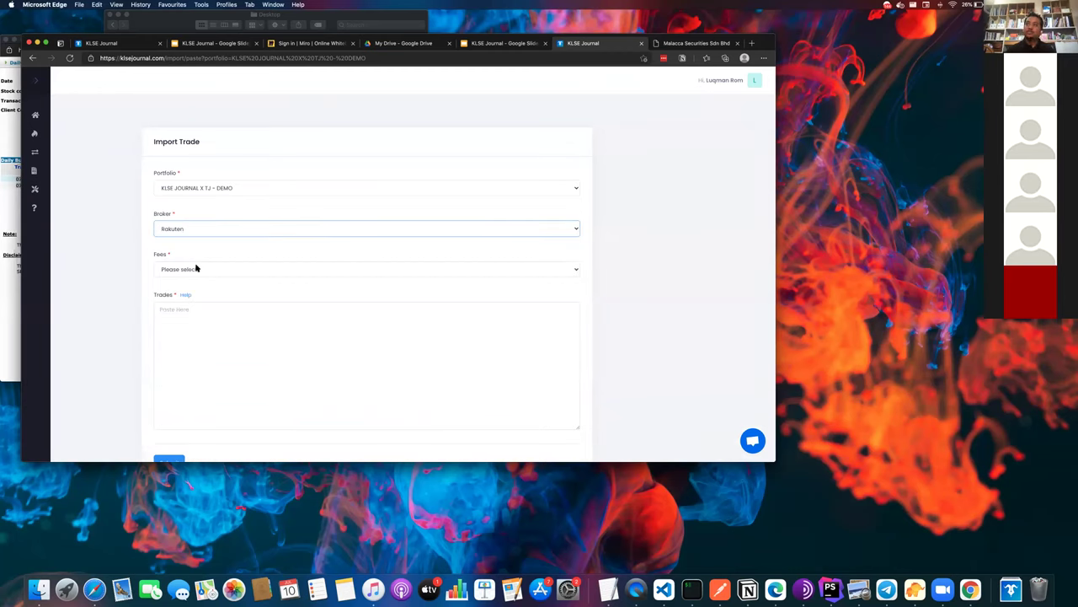
scroll(196, 268, "left", 5)
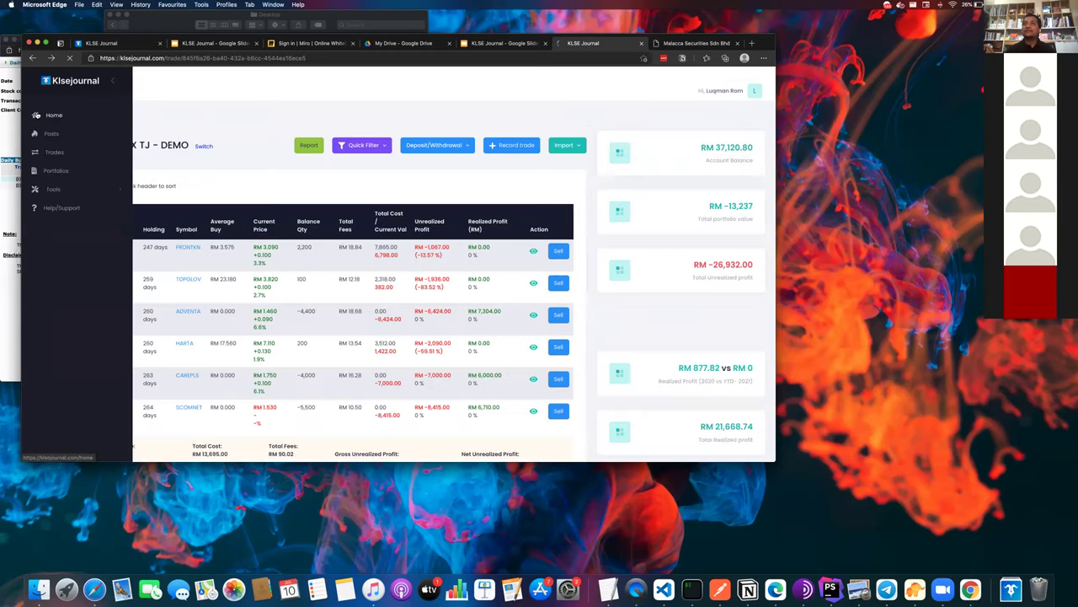
- Go to Home and open the Help/Support tutorials page
left_click(36, 115)
scroll(156, 248, "down", 5)
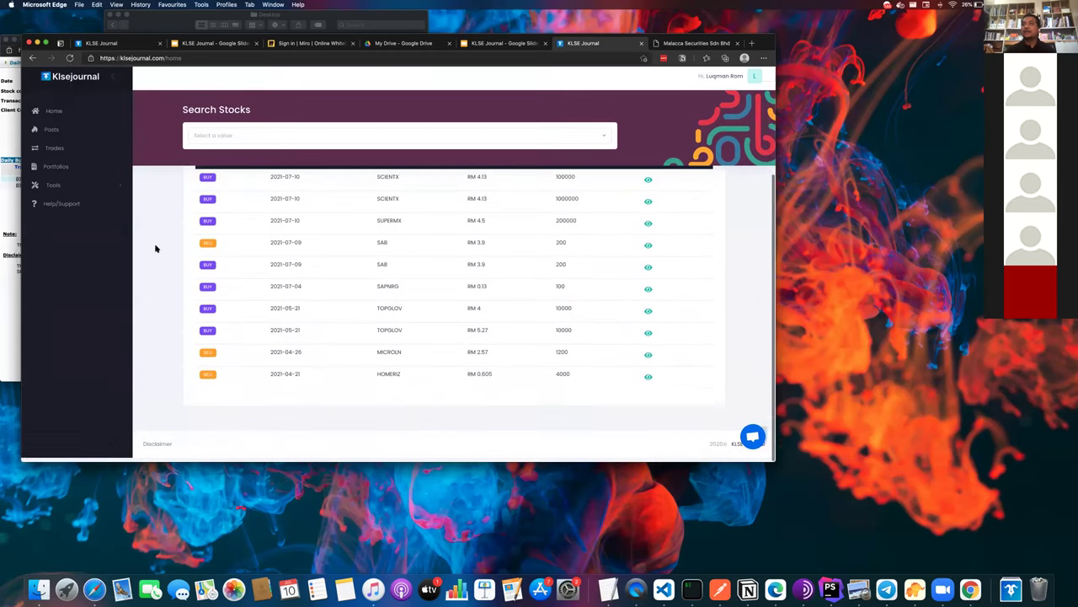
scroll(156, 248, "up", 5)
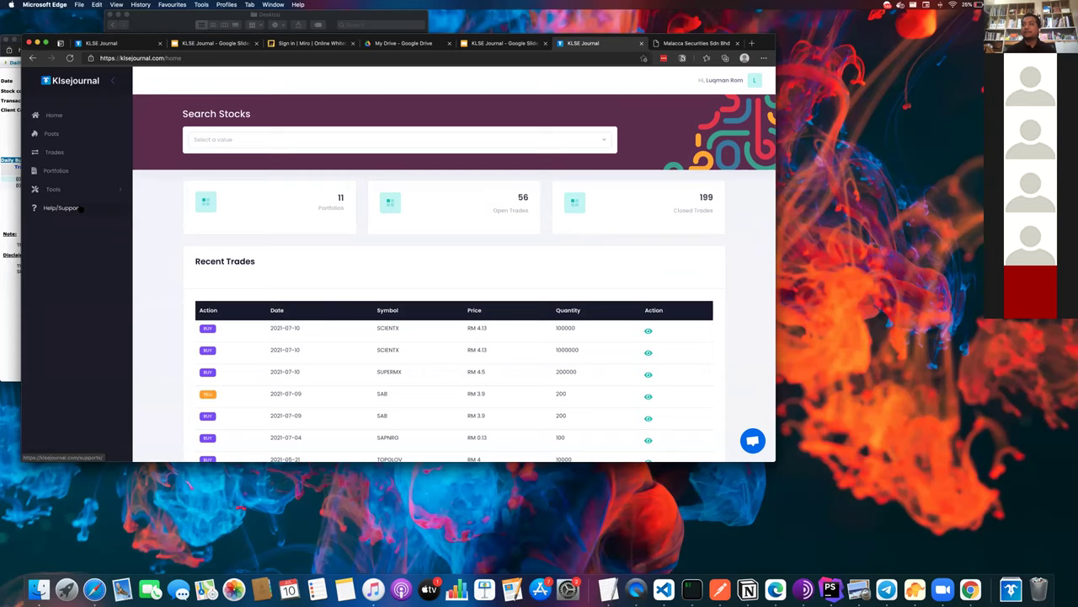
left_click(80, 209)
scroll(253, 253, "down", 1)
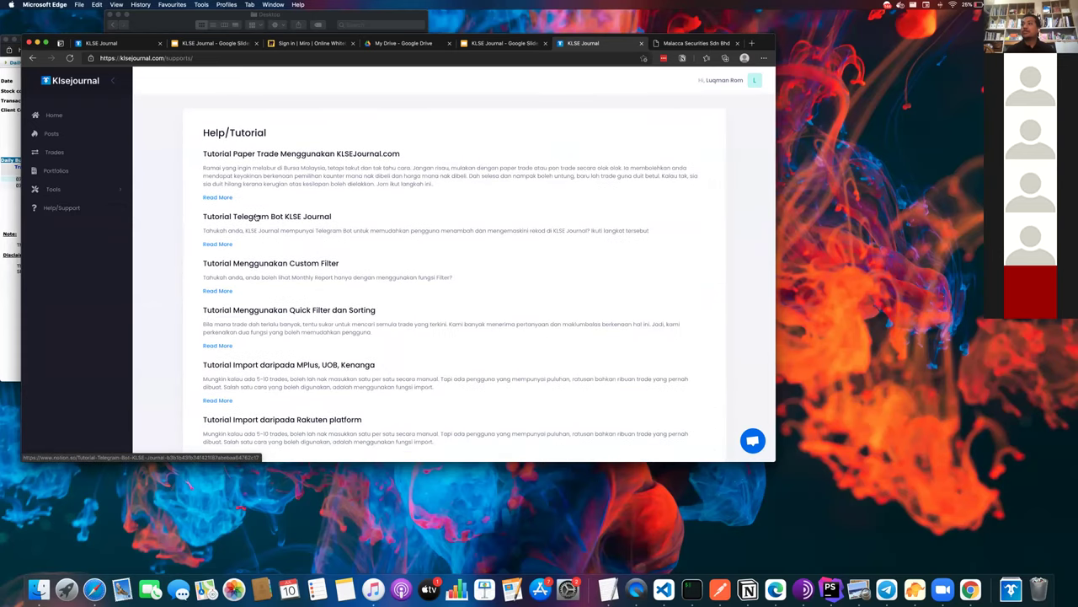
scroll(257, 218, "down", 2)
- Read the Rakuten import tutorial in Notion, then return to the KLSE Journal help page
left_click(248, 350)
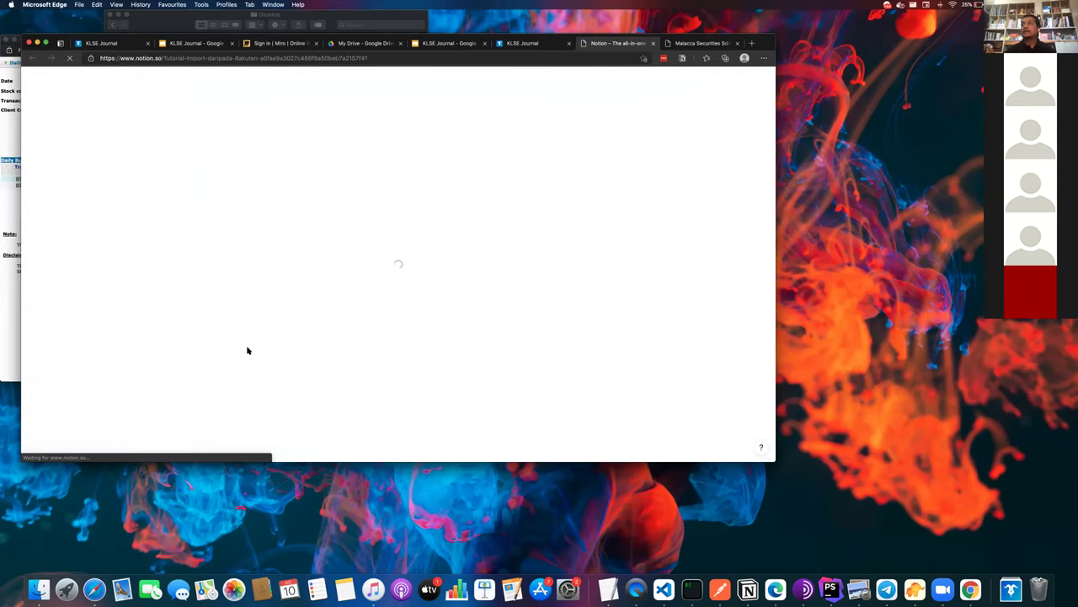
scroll(248, 350, "down", 10)
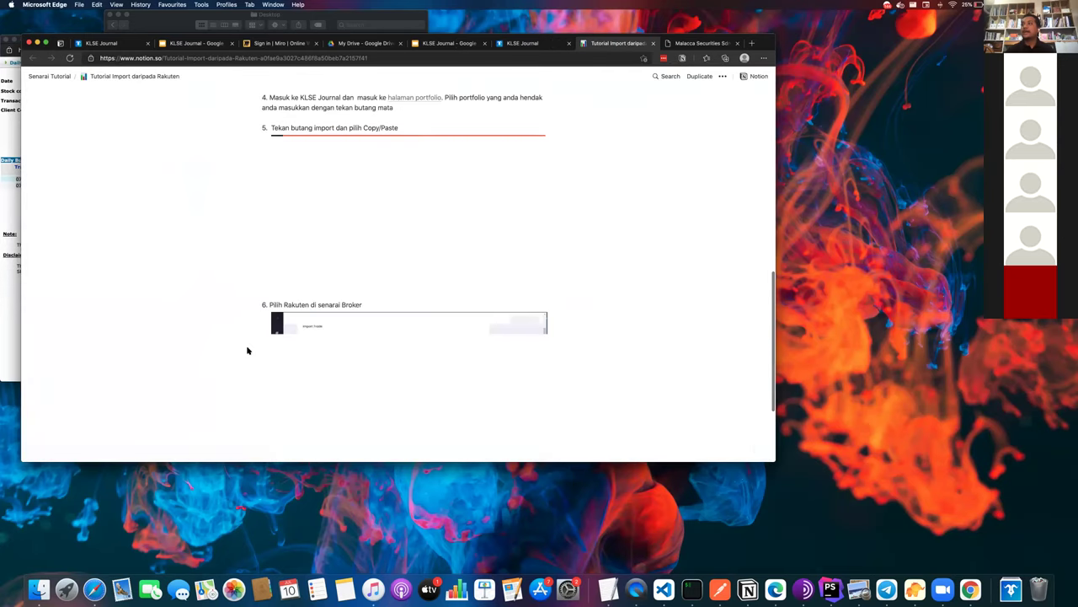
scroll(248, 350, "down", 3)
scroll(248, 351, "up", 8)
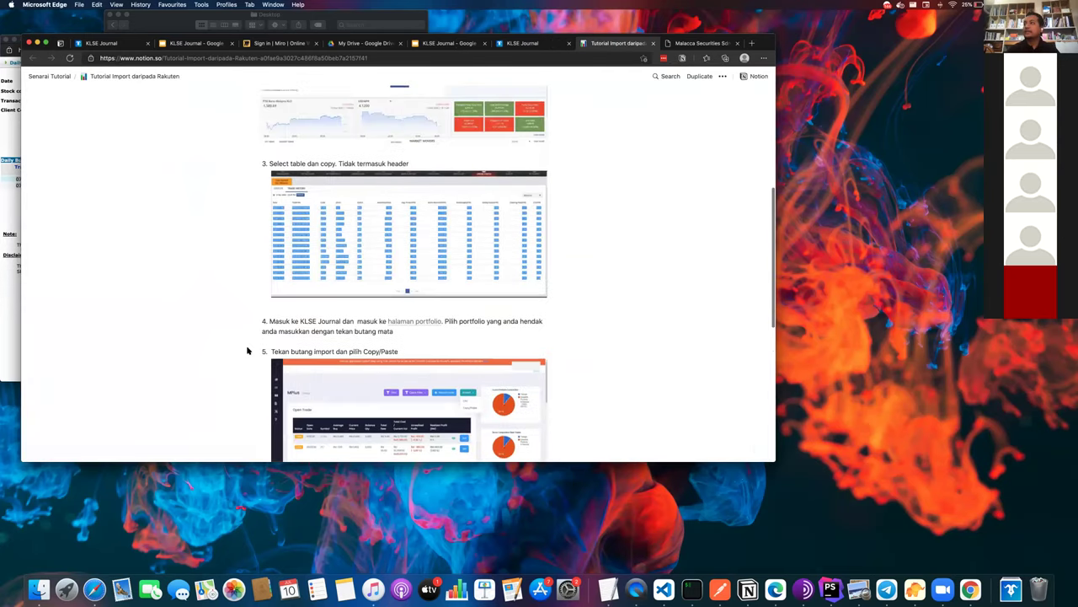
scroll(248, 351, "up", 4)
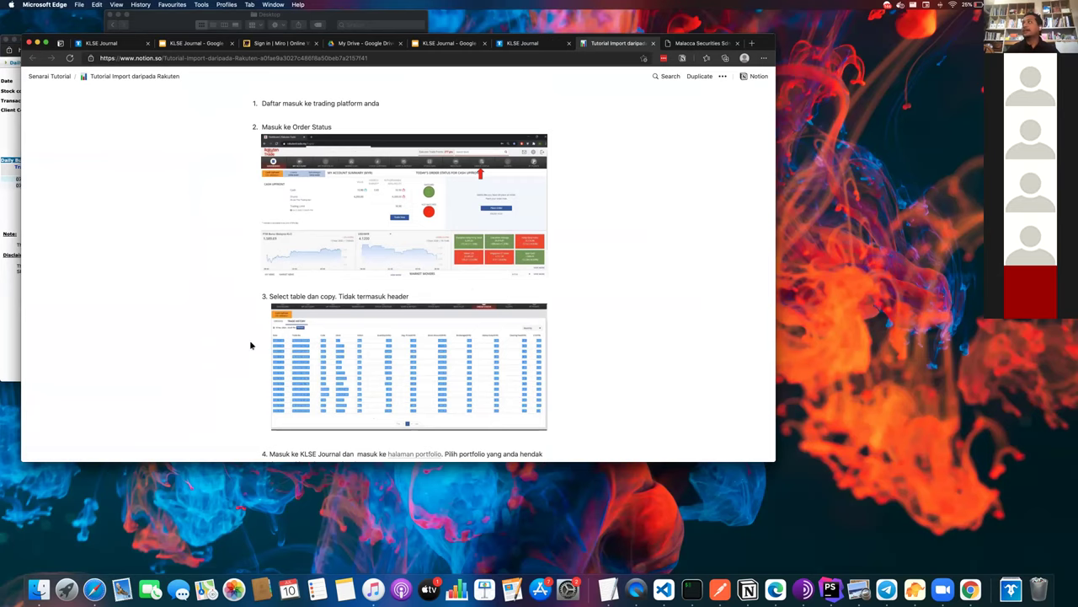
left_click(522, 42)
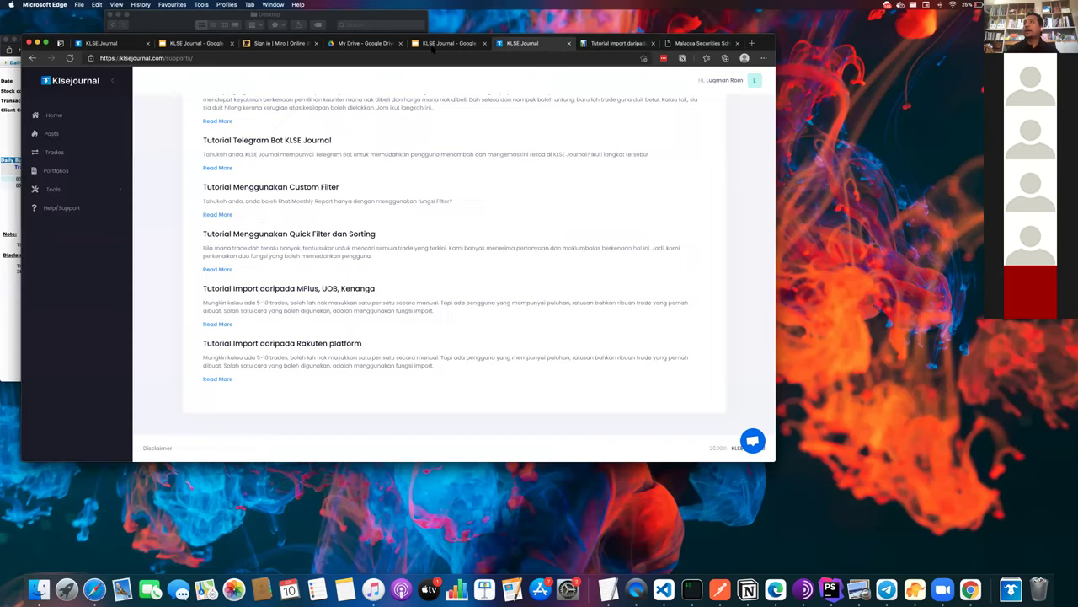
- Open the KLSE JOURNAL X TJ - DEMO portfolio's trades from the portfolio list and scan its open trades
left_click(128, 44)
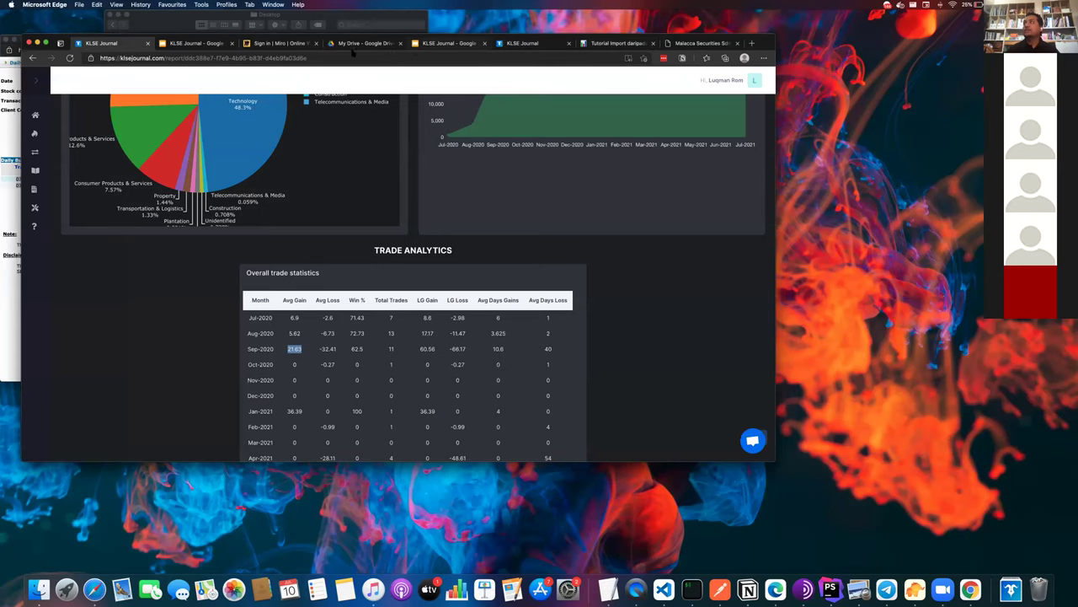
left_click(518, 43)
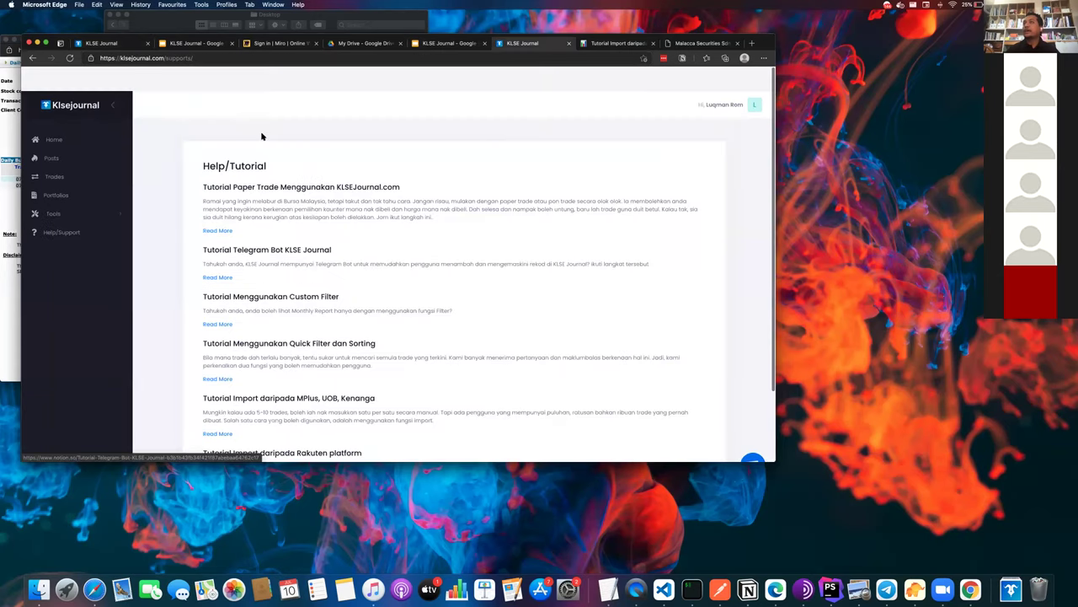
left_click(59, 151)
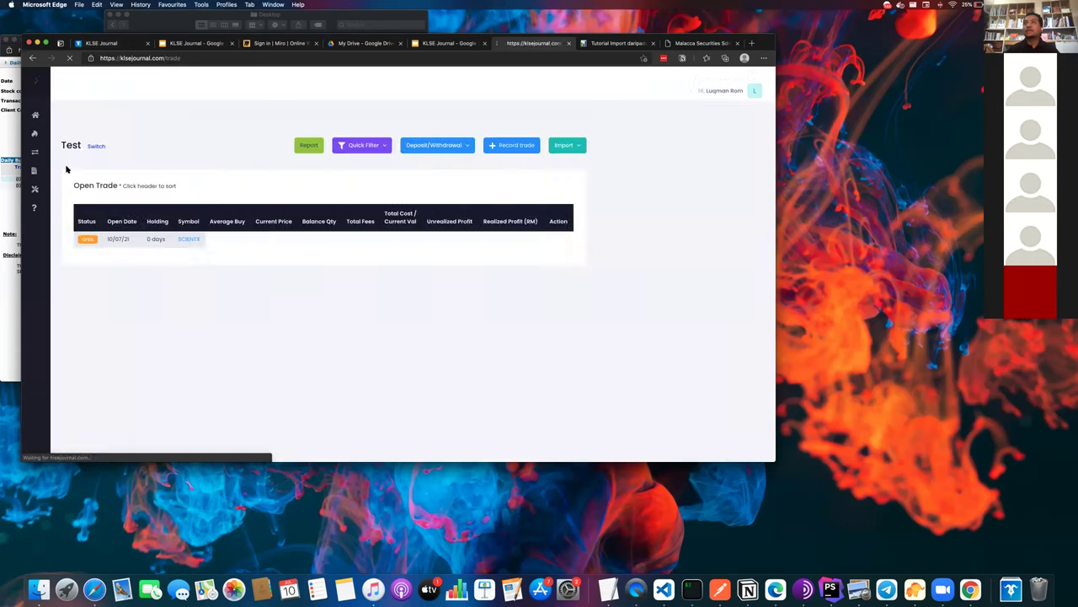
left_click(59, 133)
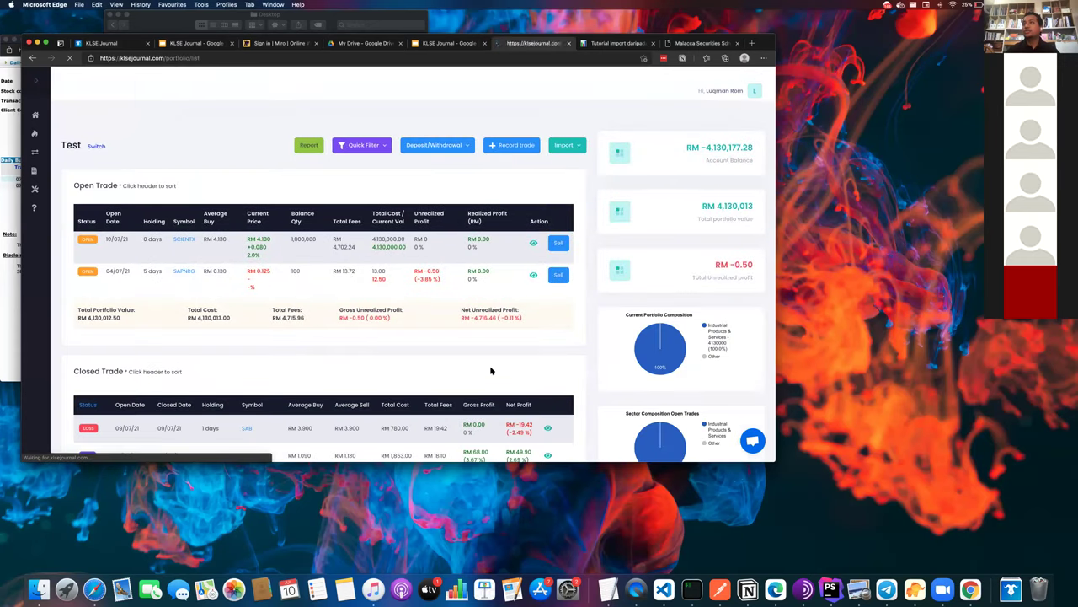
left_click(578, 408)
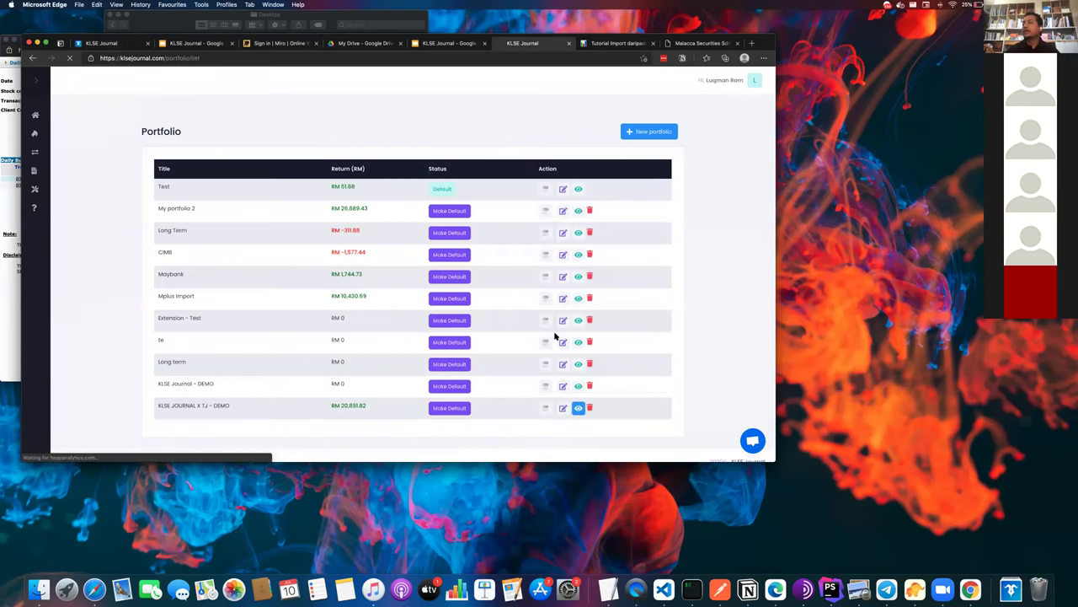
scroll(543, 324, "down", 4)
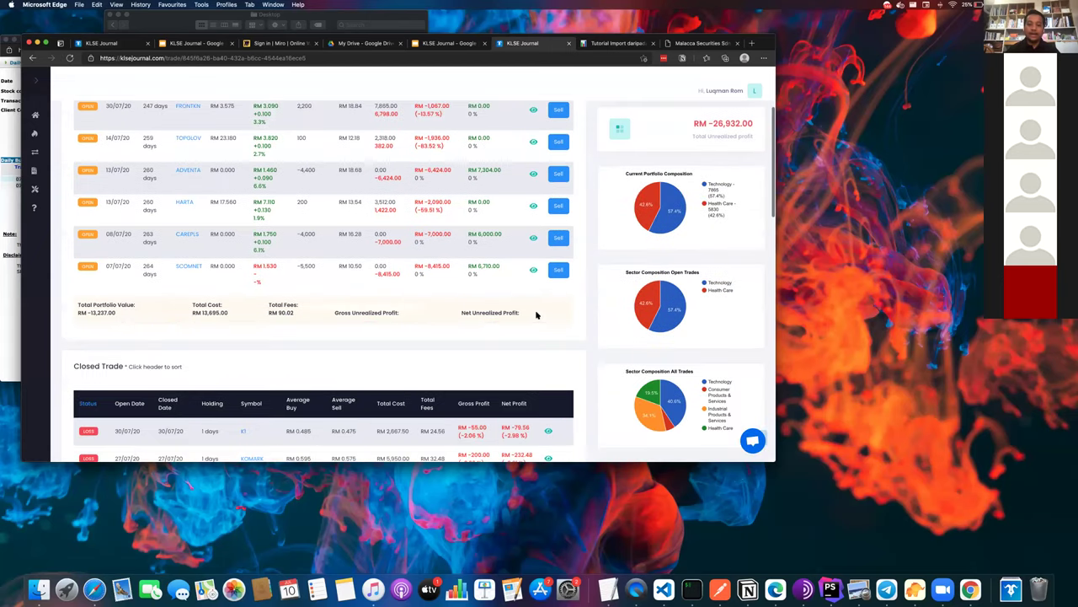
scroll(536, 315, "down", 1)
scroll(537, 315, "down", 2)
scroll(537, 315, "up", 5)
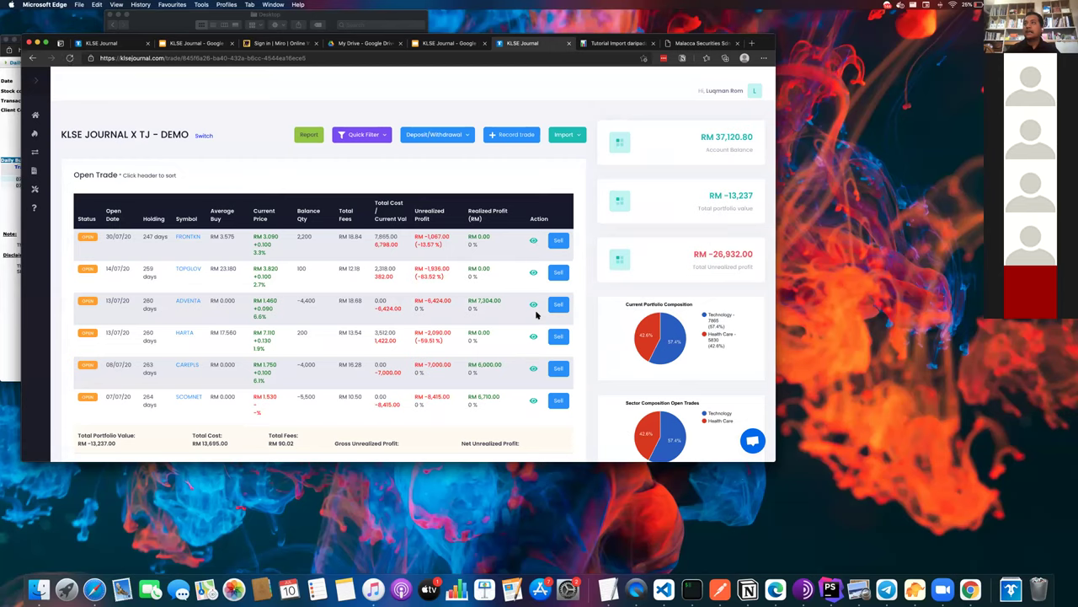
- Inspect the ADVENTA trade's details, then return to the trade list
left_click(532, 304)
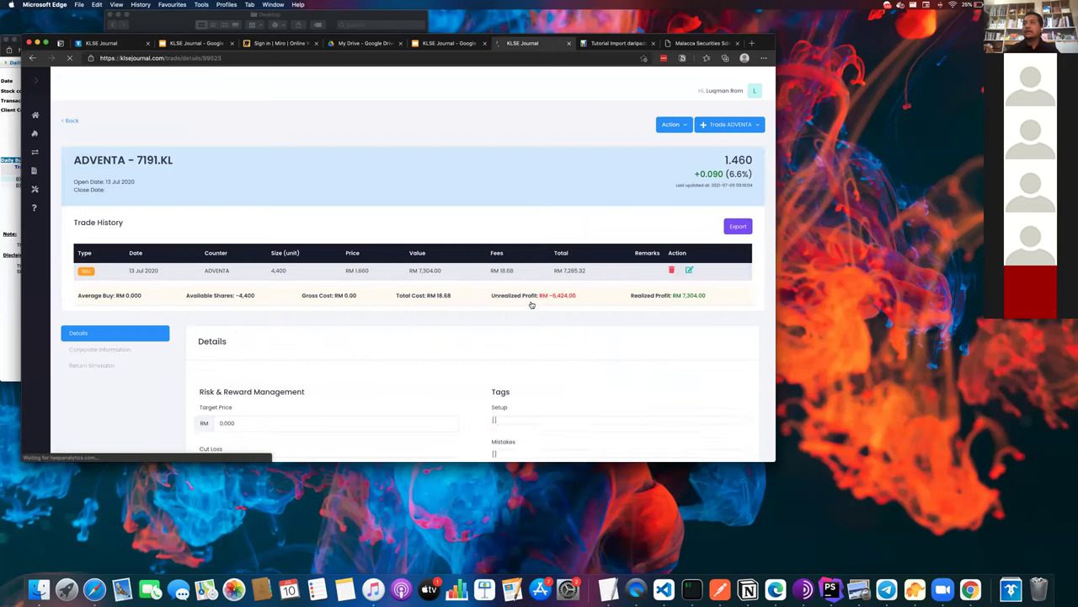
scroll(531, 305, "left", 5)
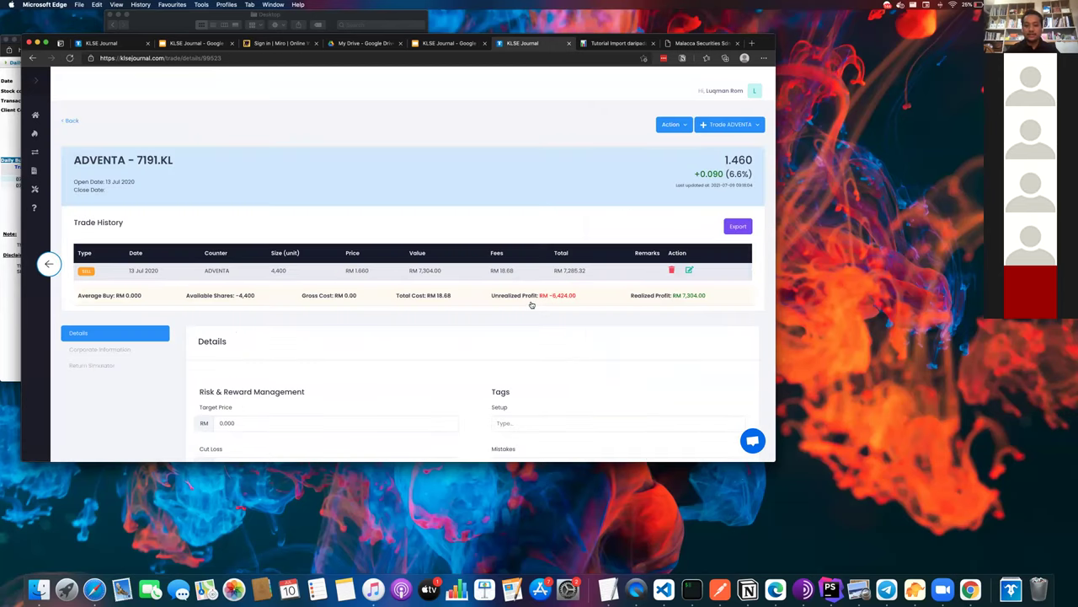
scroll(461, 292, "down", 1)
scroll(463, 269, "up", 2)
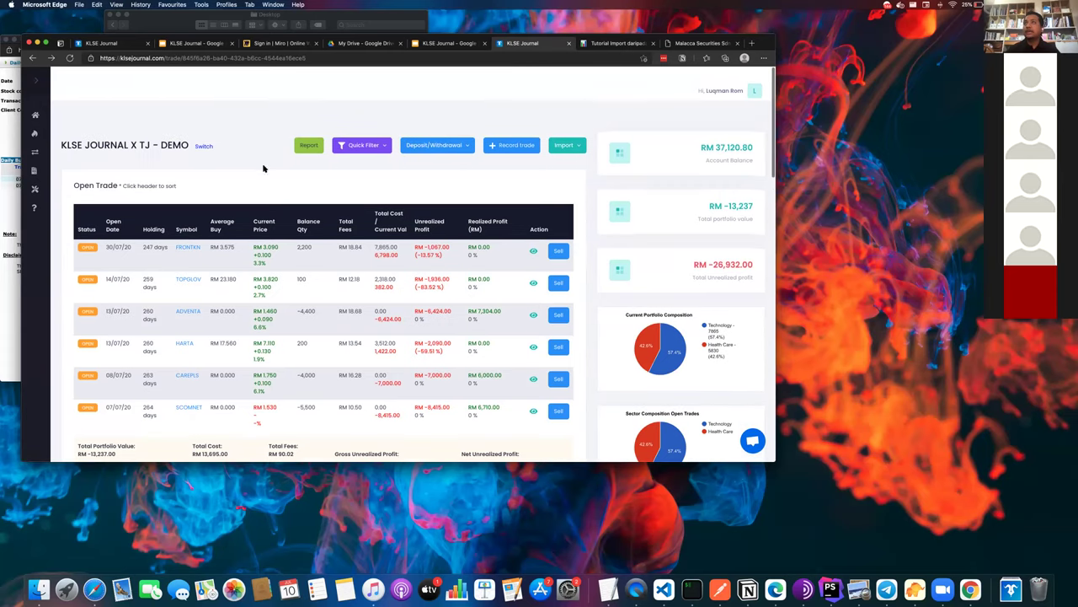
- Zoom the page in so the Open Trade table reads larger
triple_click(89, 188)
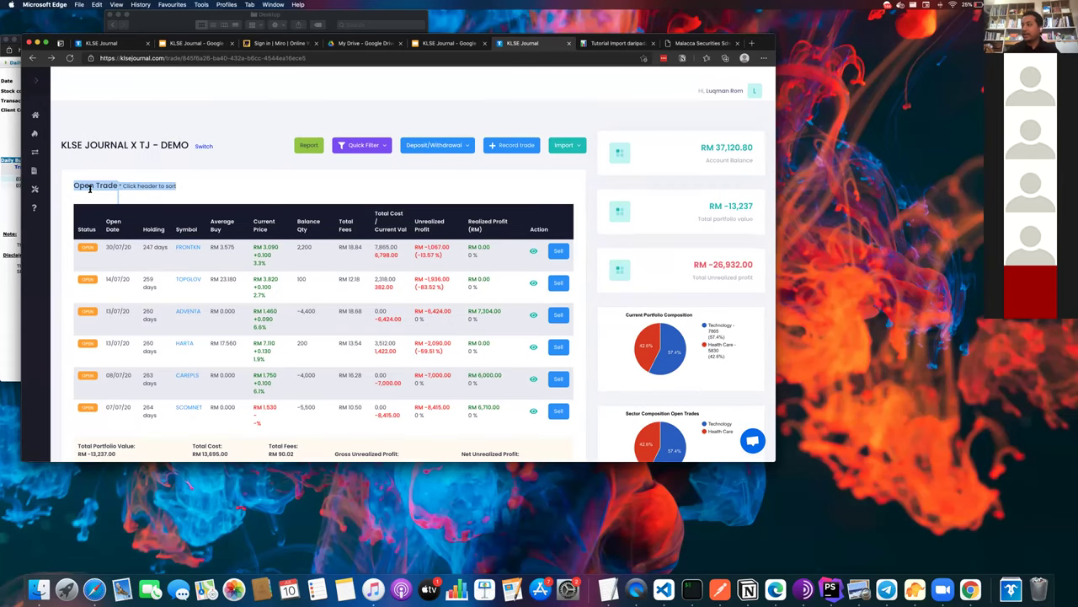
key("super+equal")
key("super+equal")
key("super+equal")
key("super+equal")
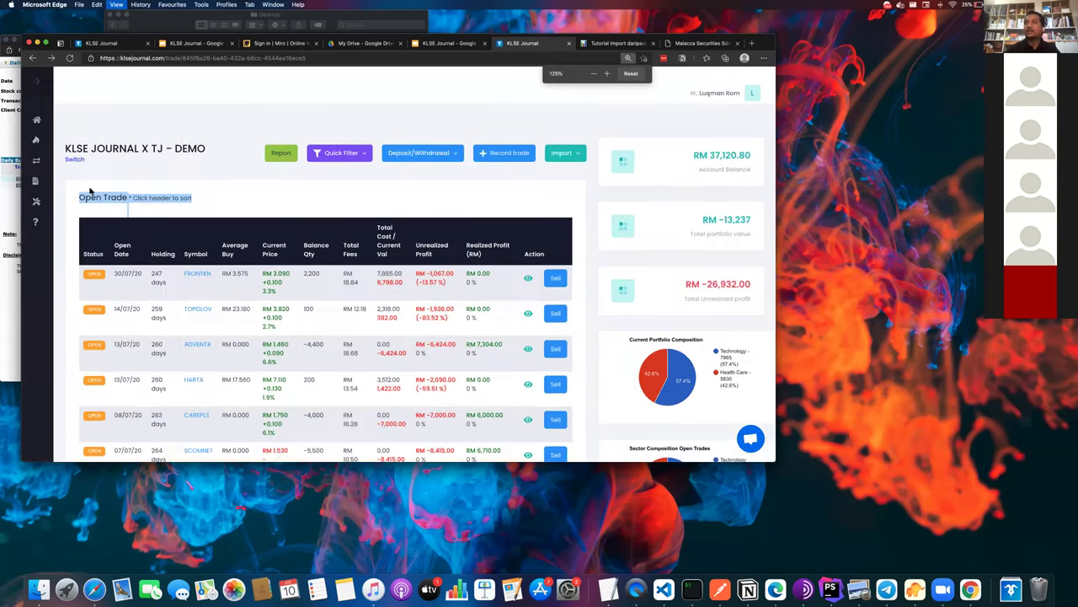
scroll(89, 189, "down", 2)
triple_click(135, 239)
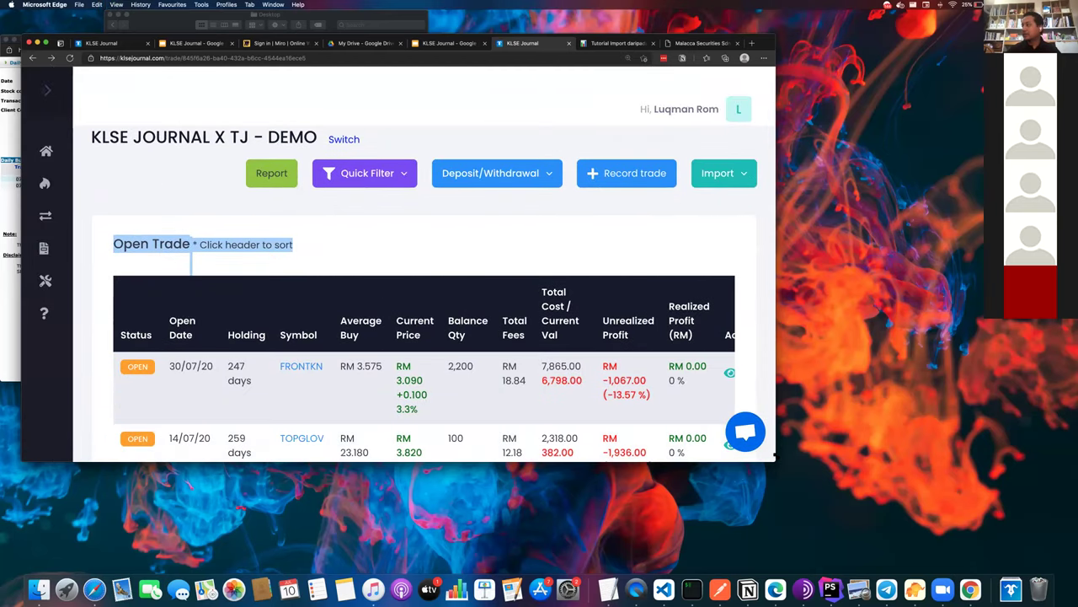
- Enlarge the browser window to reveal the summary cards, then zoom out slightly to fit more rows
left_click_drag(775, 456, 1071, 601)
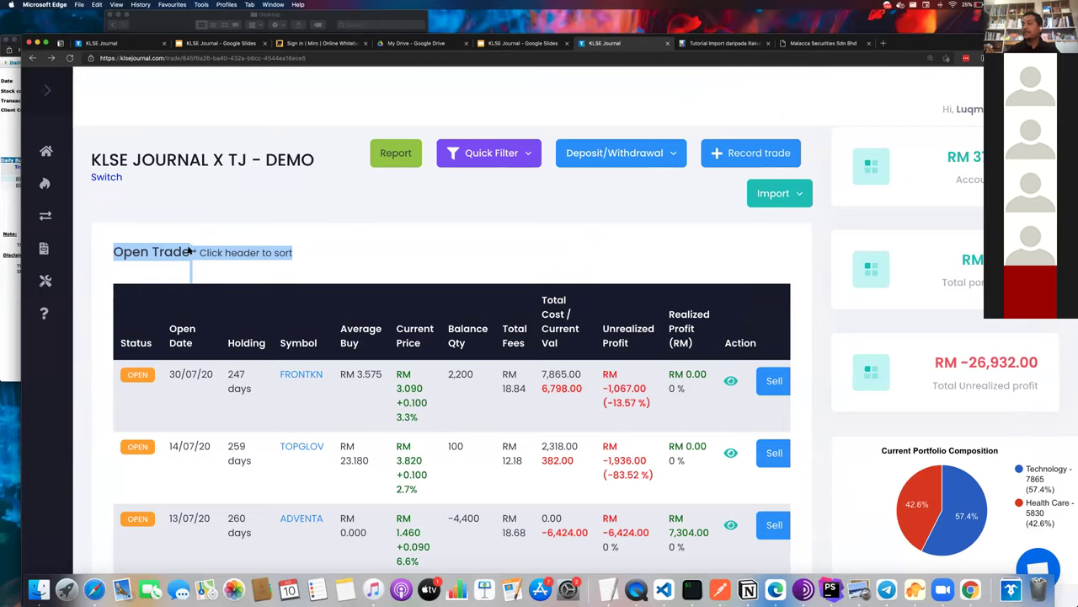
scroll(189, 247, "down", 10)
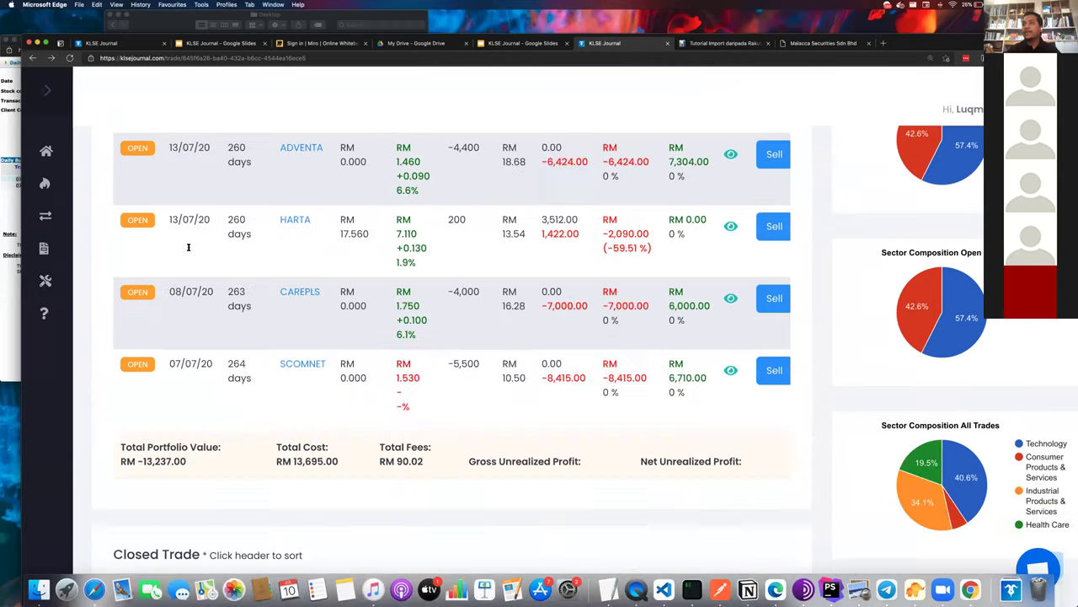
triple_click(172, 362)
scroll(170, 362, "up", 10)
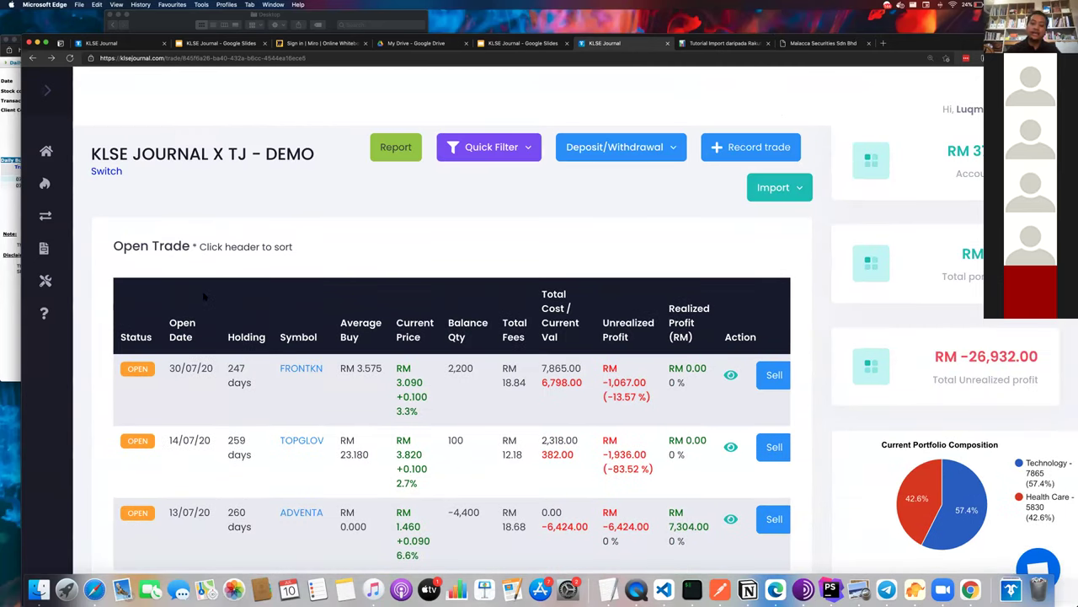
scroll(212, 303, "down", 10)
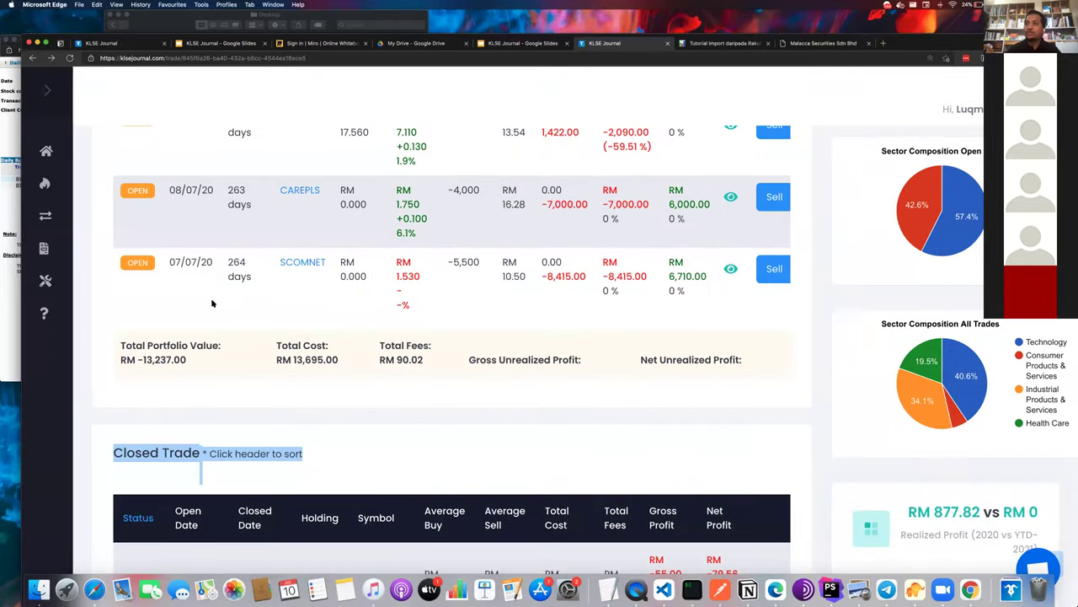
scroll(200, 432, "down", 3)
scroll(378, 454, "up", 10)
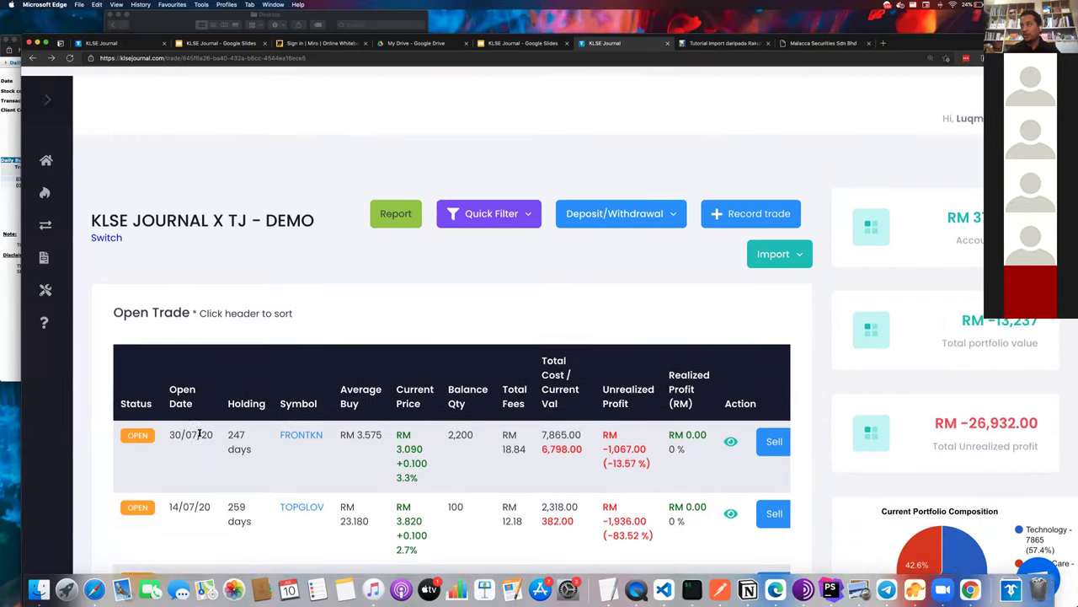
key("super+minus")
key("super+minus")
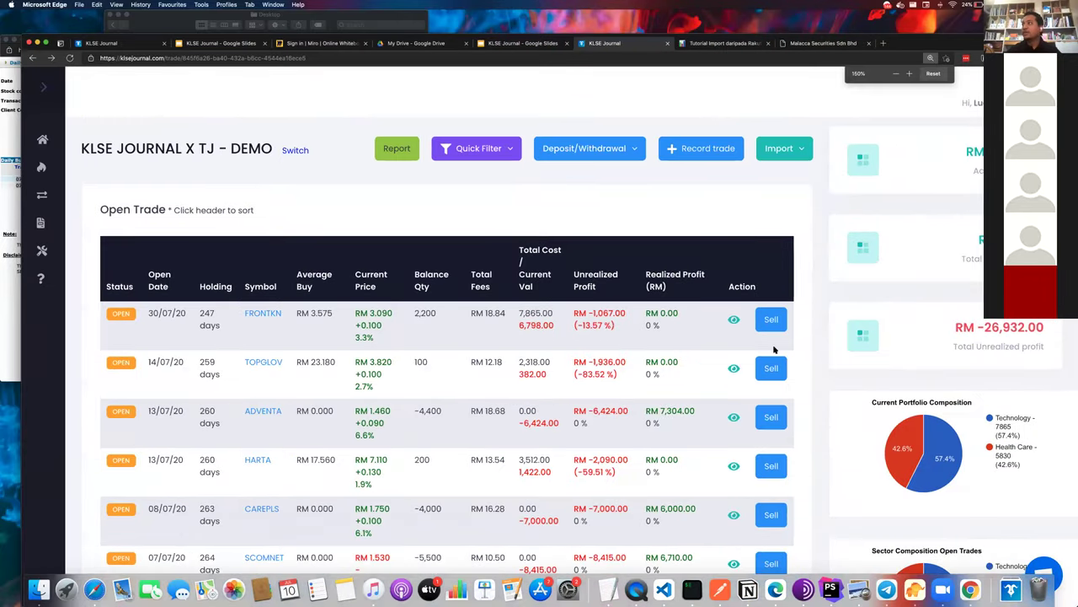
left_click(733, 320)
triple_click(193, 375)
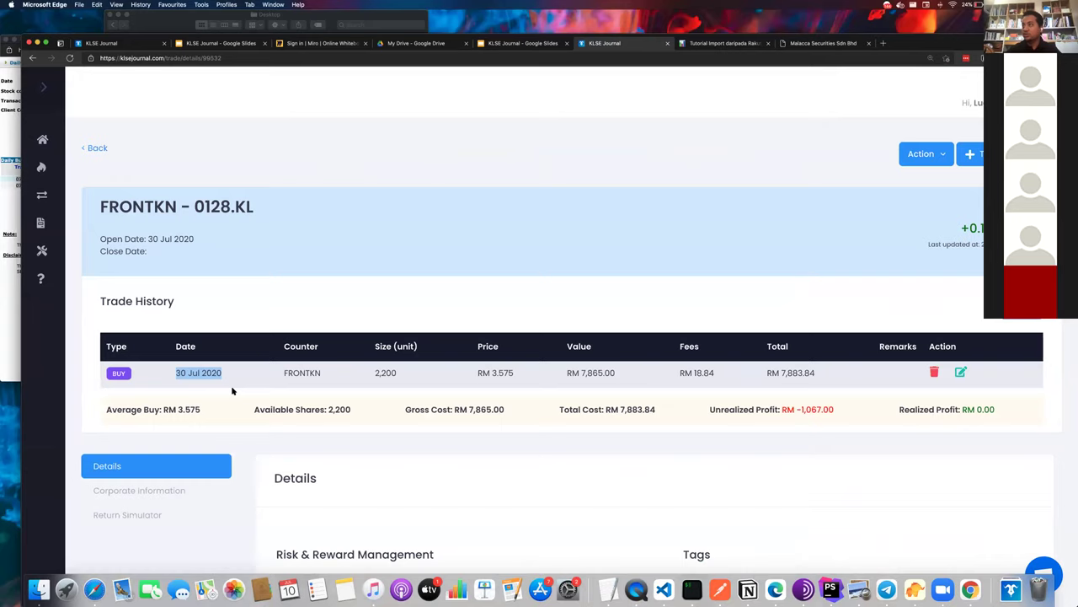
triple_click(322, 411)
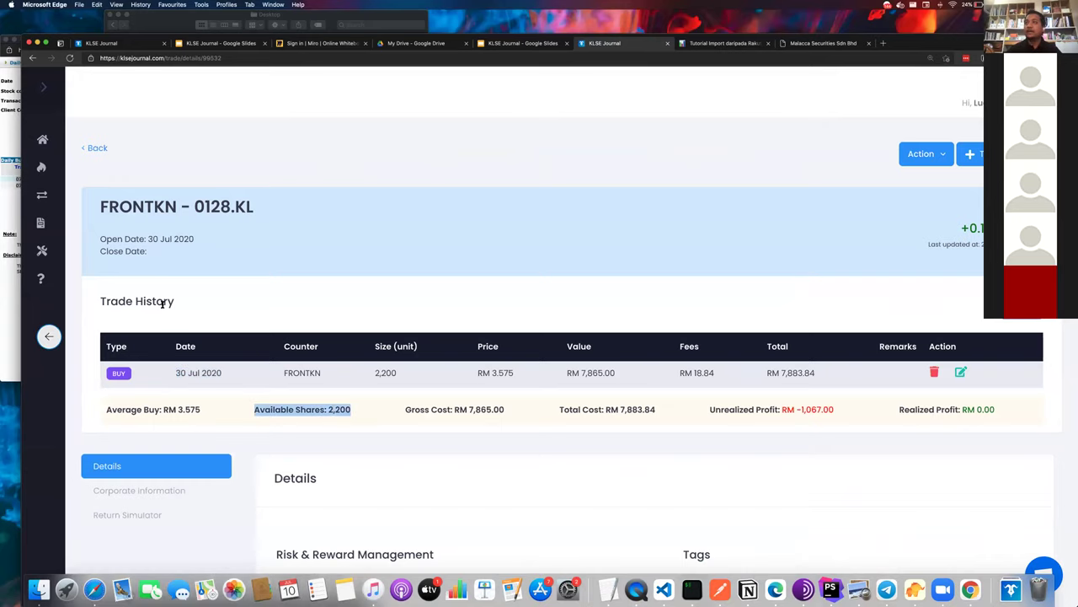
key("super+Left")
triple_click(134, 213)
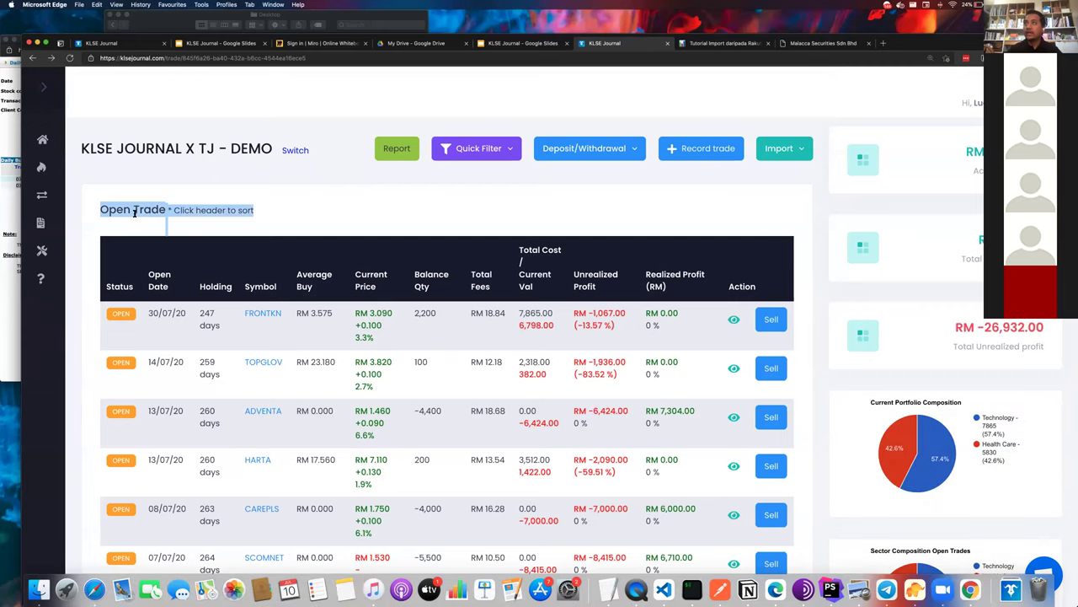
scroll(134, 212, "down", 10)
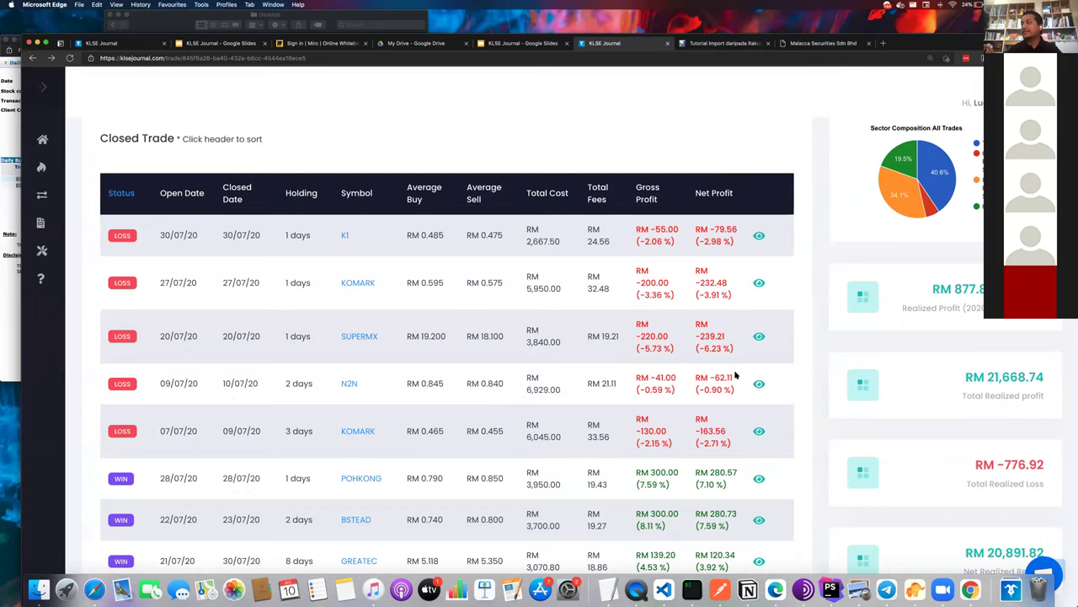
scroll(741, 466, "down", 1)
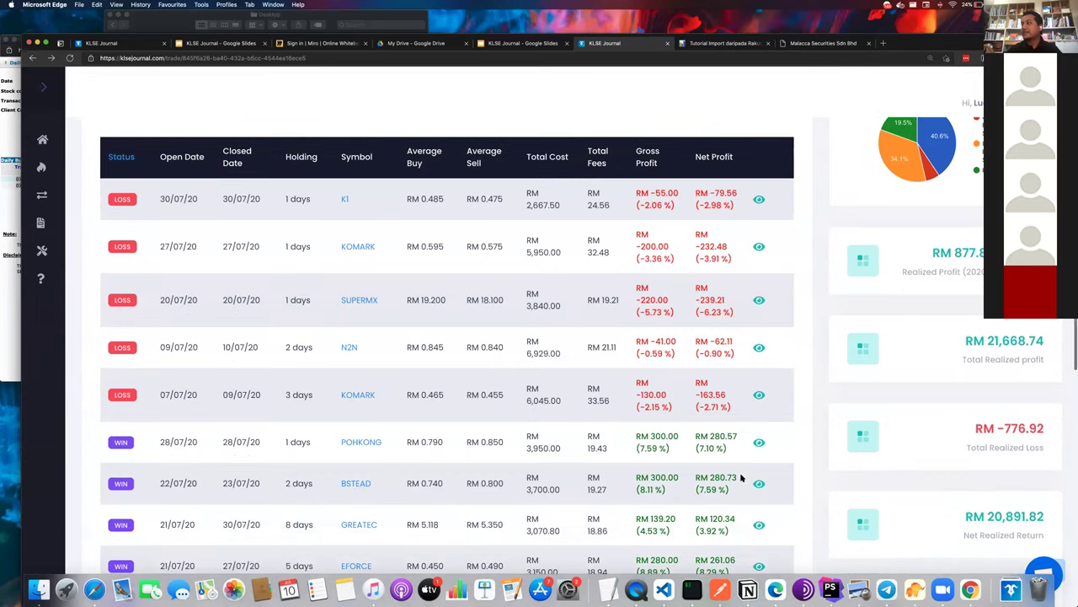
- Review the K1 closed trade: buy date 30 Jul 2020, sell price RM 0.475, 5,500 shares
left_click(759, 200)
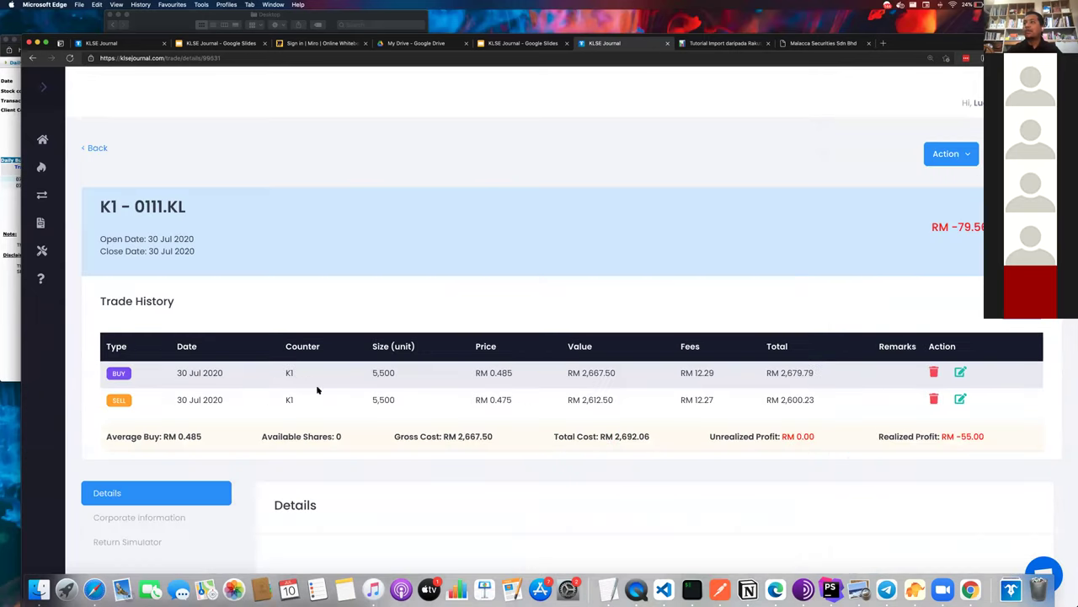
triple_click(194, 373)
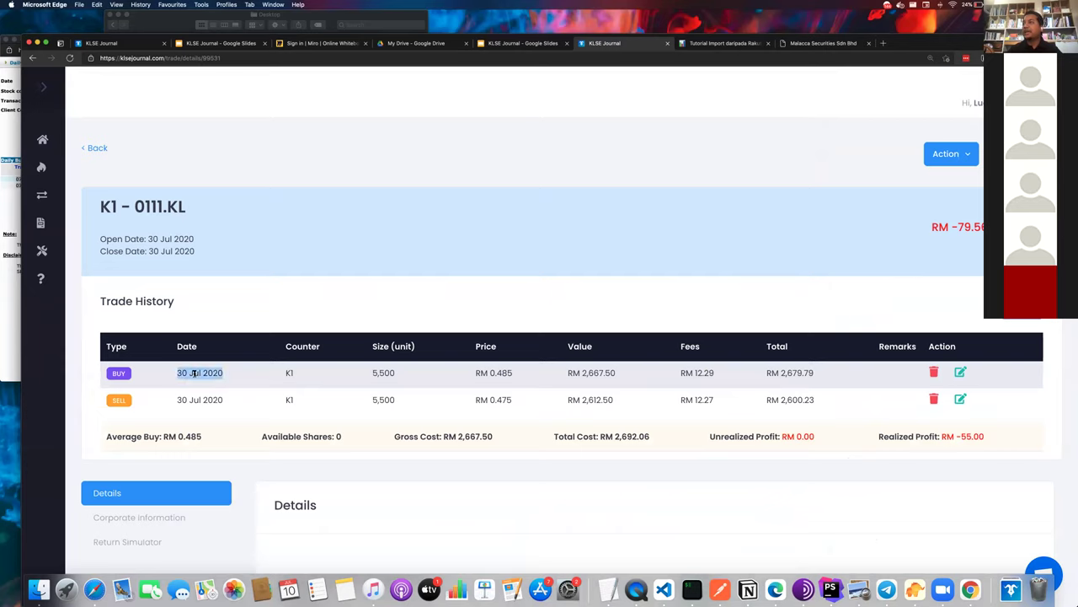
left_click(397, 371)
triple_click(467, 401)
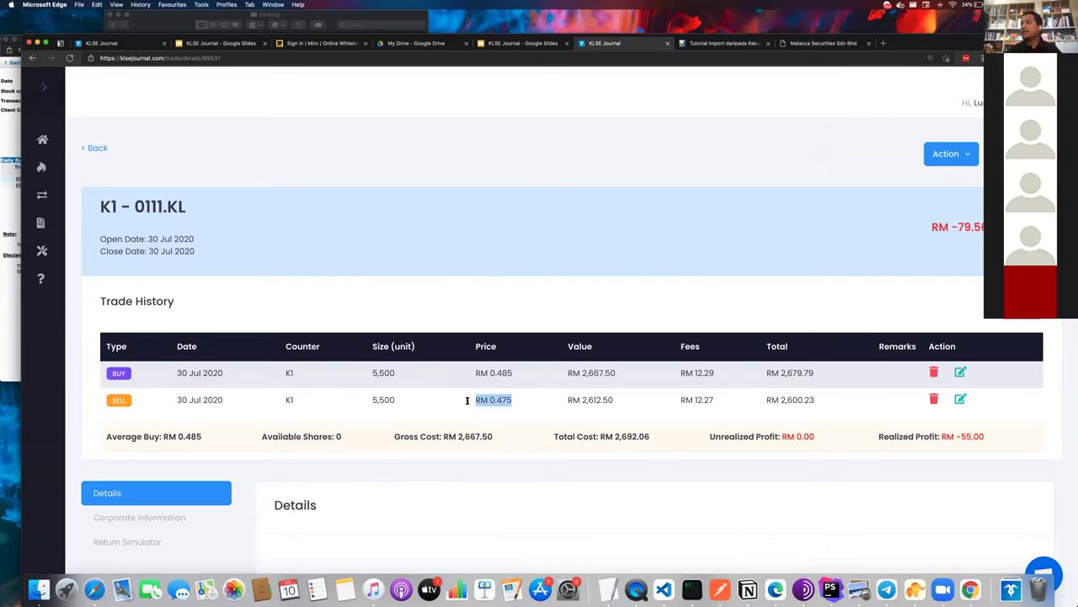
triple_click(380, 400)
scroll(380, 399, "left", 5)
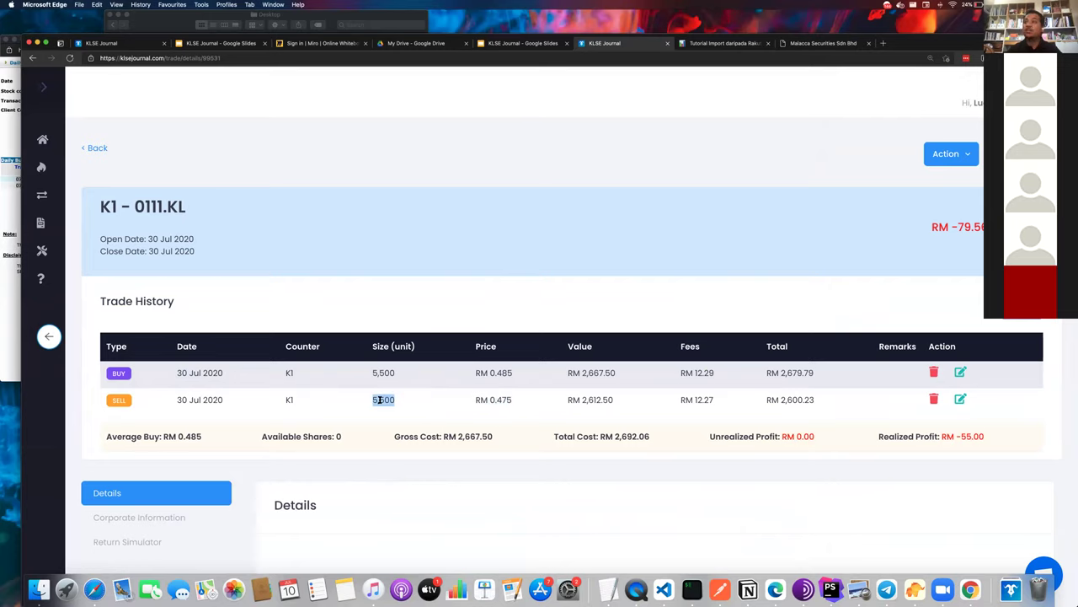
- Scroll through the Closed Trade table down to the earlier FRONTKN win
scroll(380, 399, "up", 10)
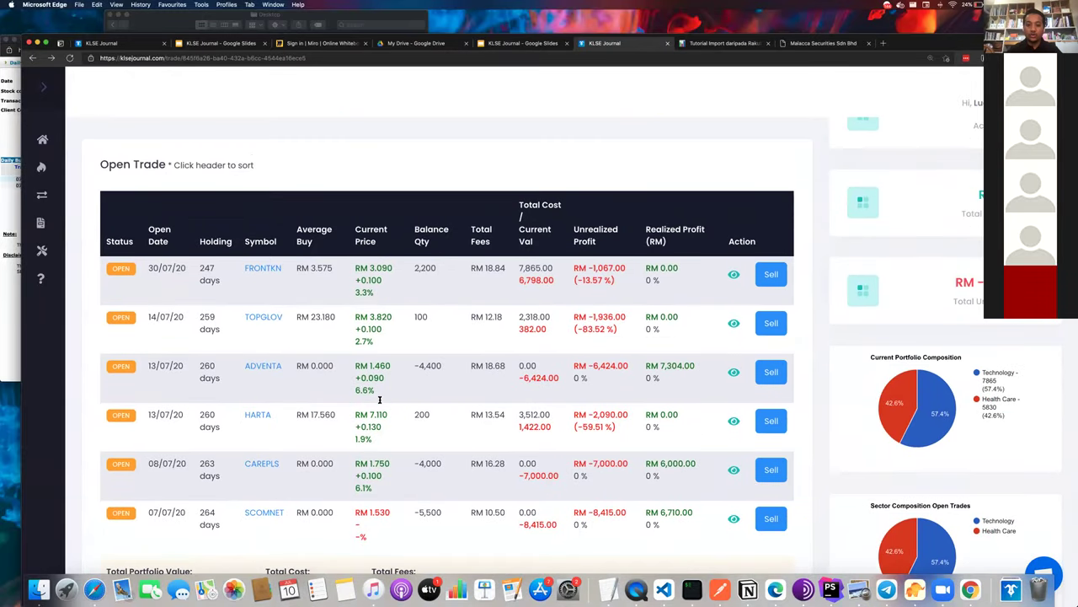
scroll(380, 400, "down", 3)
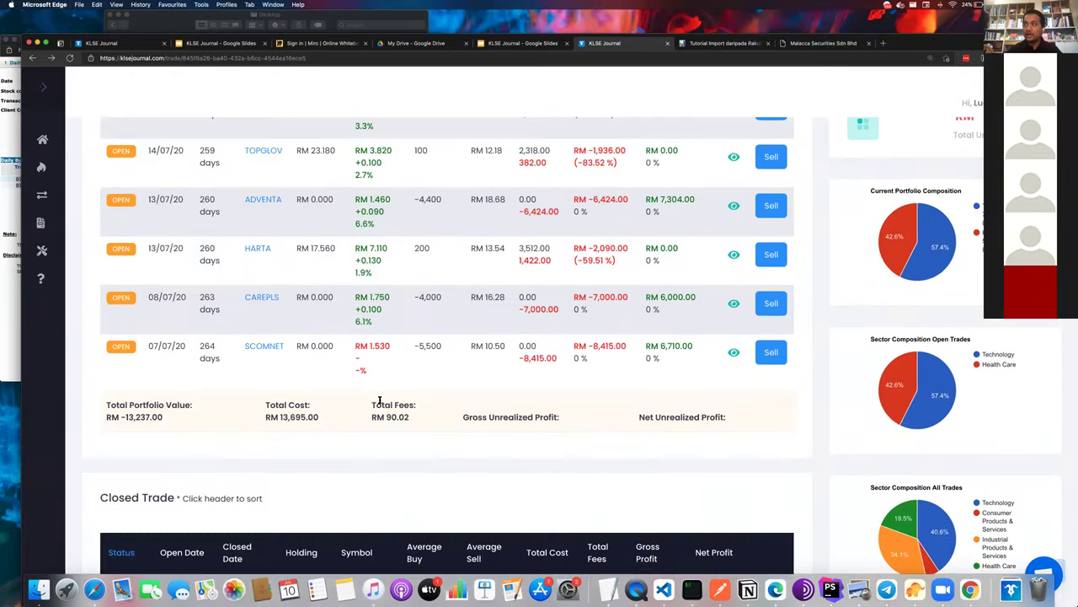
scroll(380, 400, "up", 1)
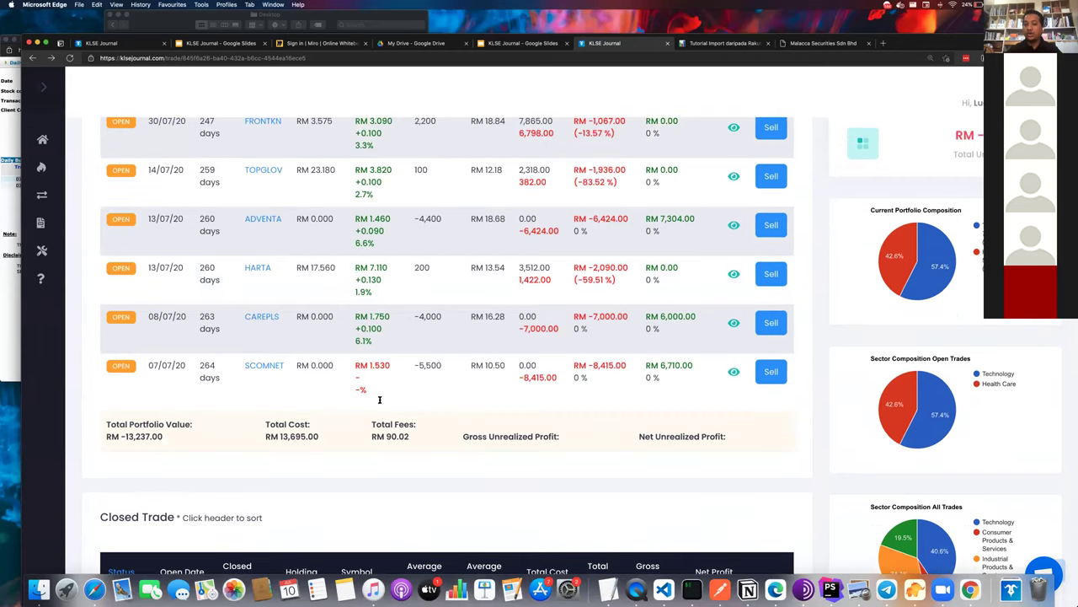
scroll(379, 400, "down", 2)
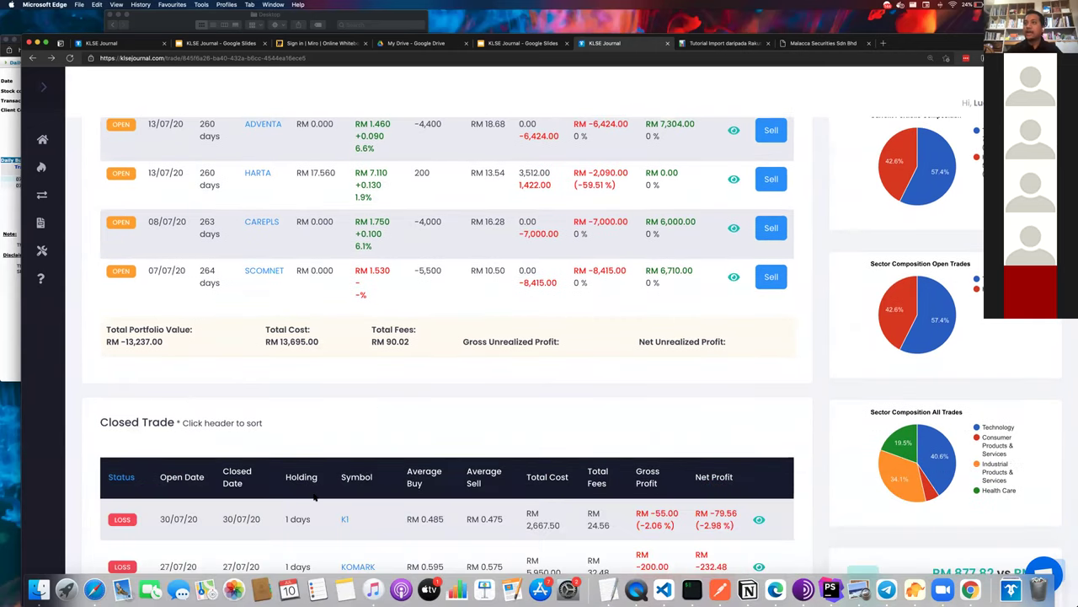
scroll(314, 497, "down", 2)
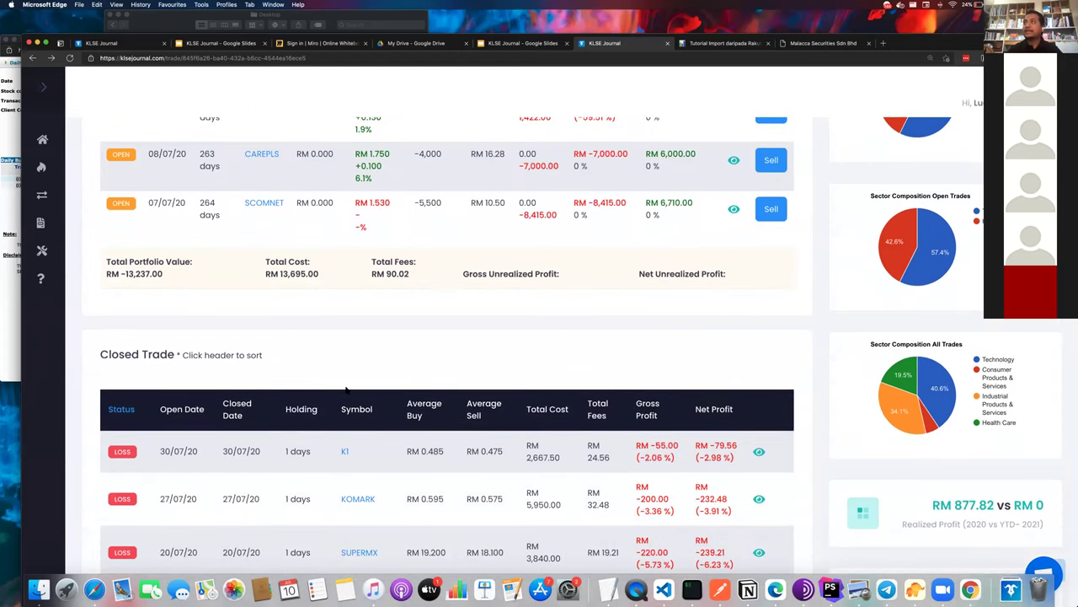
scroll(346, 389, "up", 5)
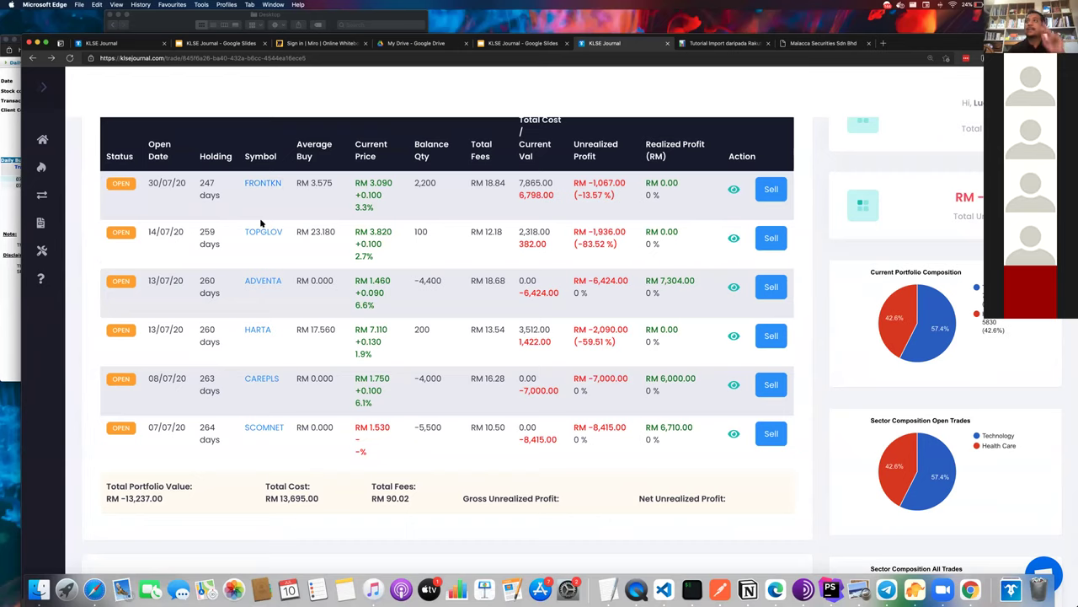
scroll(261, 228, "down", 6)
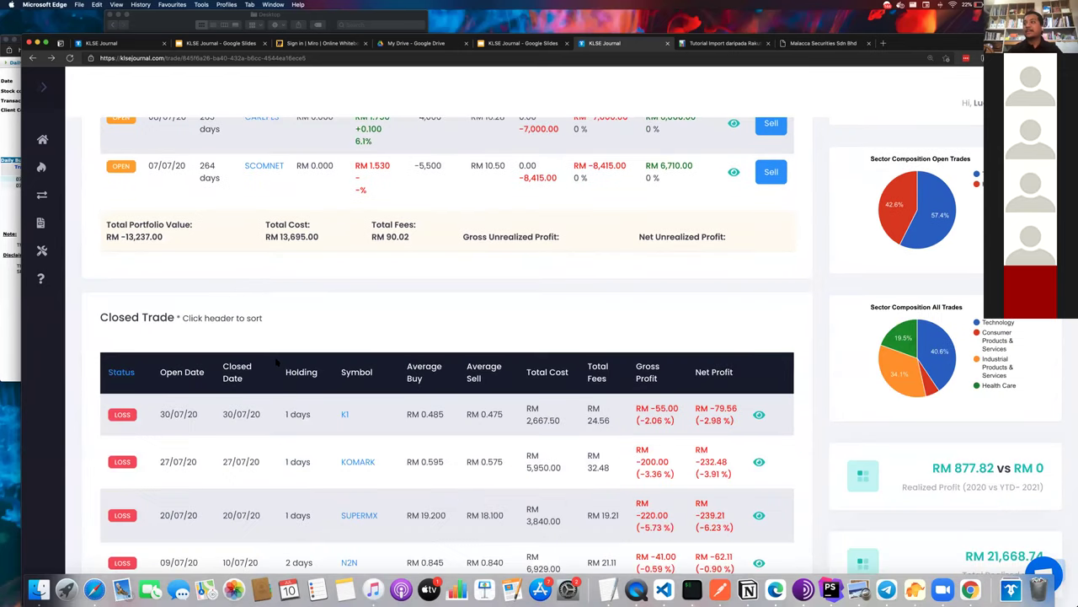
scroll(306, 481, "down", 8)
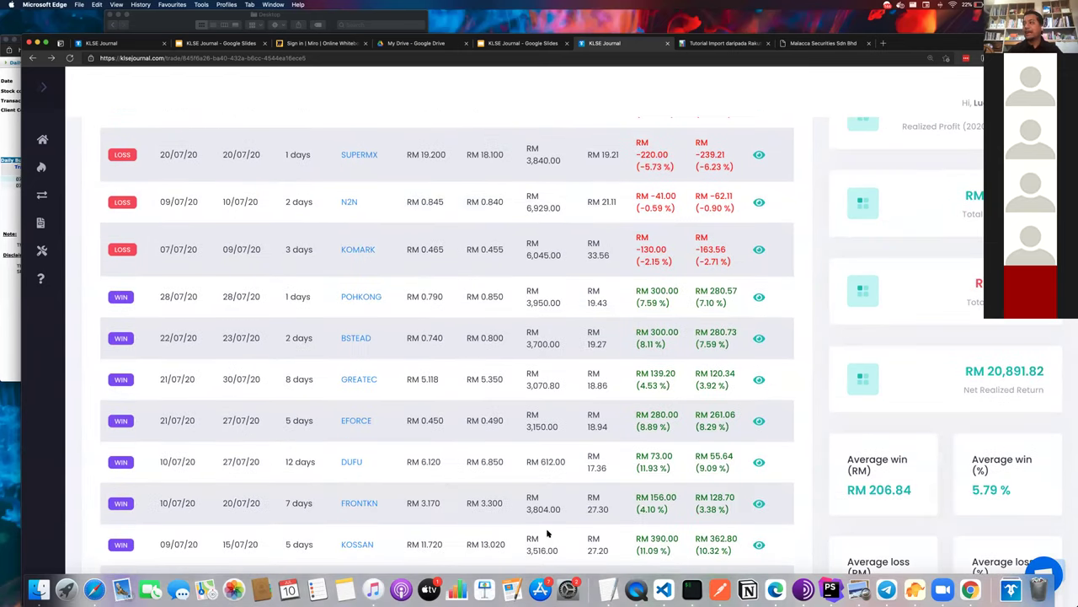
- Review the earlier FRONTKN closed trade's details
left_click(759, 504)
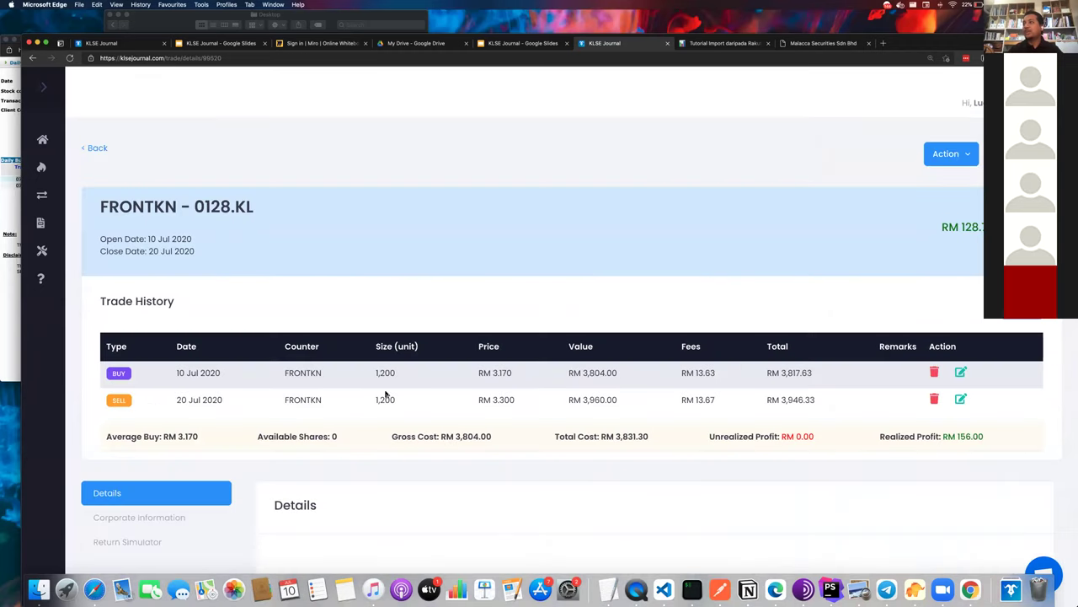
scroll(385, 394, "left", 5)
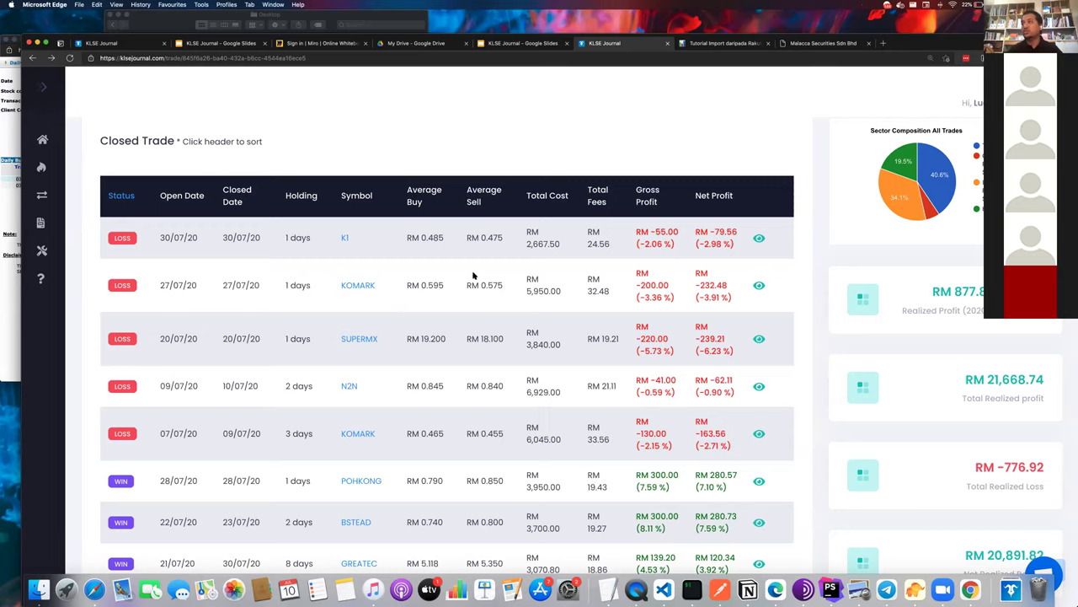
scroll(518, 336, "down", 1)
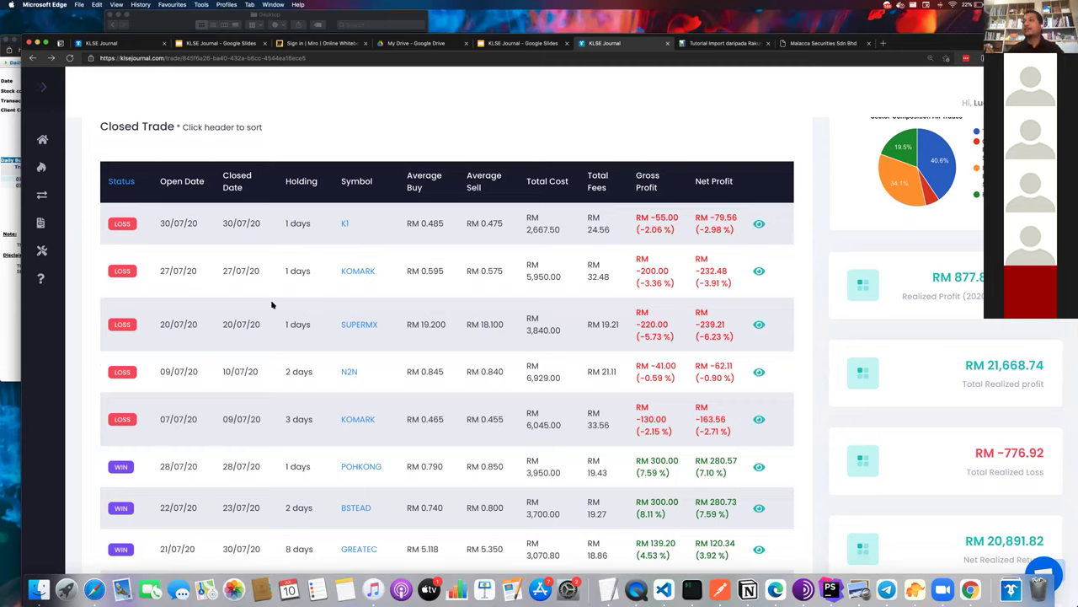
scroll(620, 302, "down", 2)
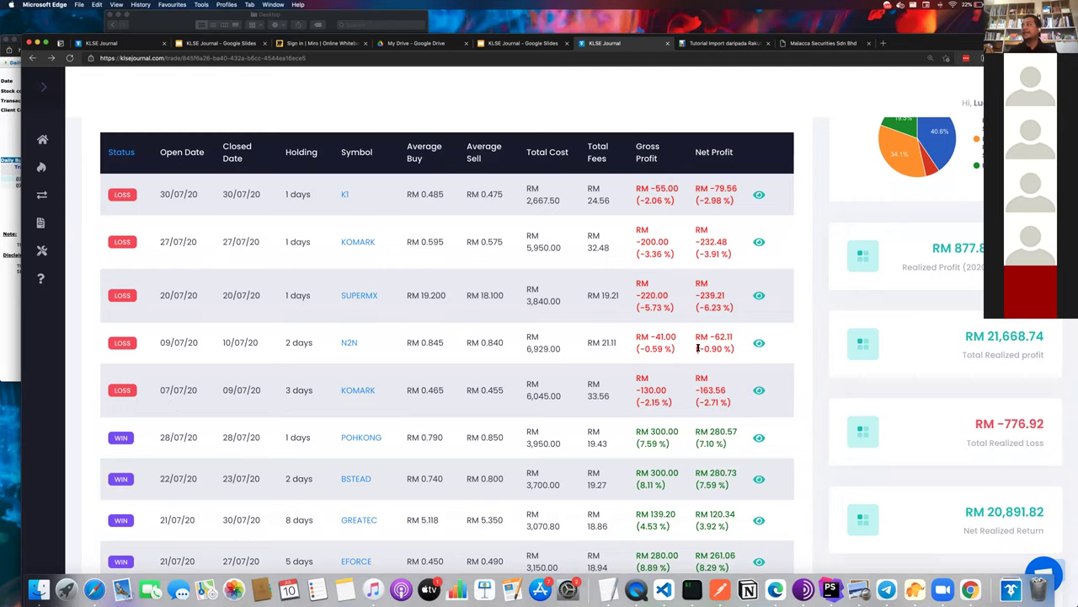
scroll(698, 347, "down", 1)
- Check POHKONG's closed trade with RM 300.00 realized profit, then return to the Open Trade table
left_click(759, 385)
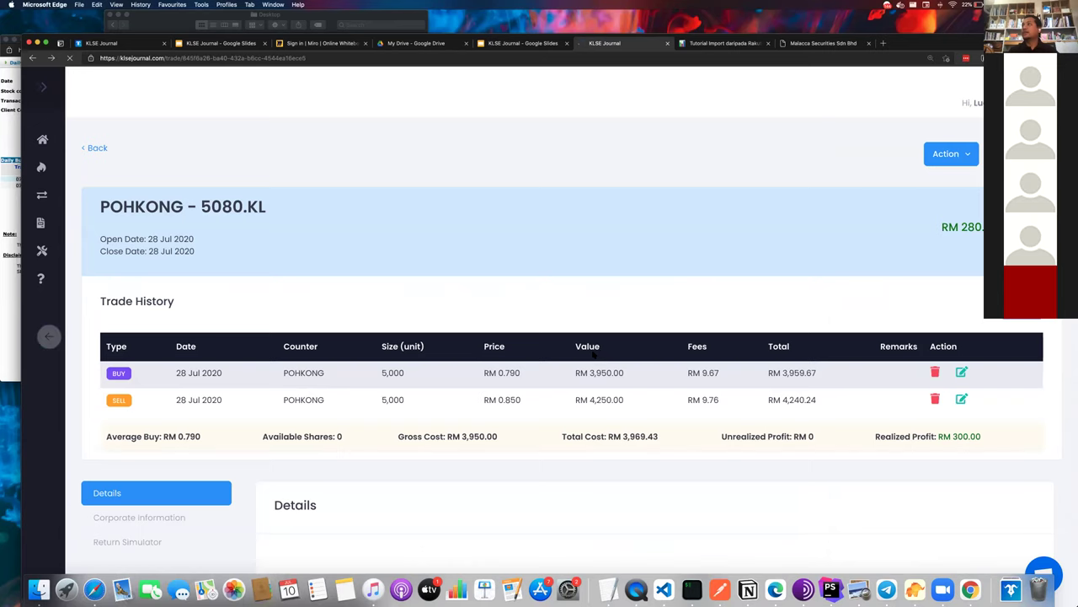
key("super+bracketleft")
scroll(593, 354, "down", 3)
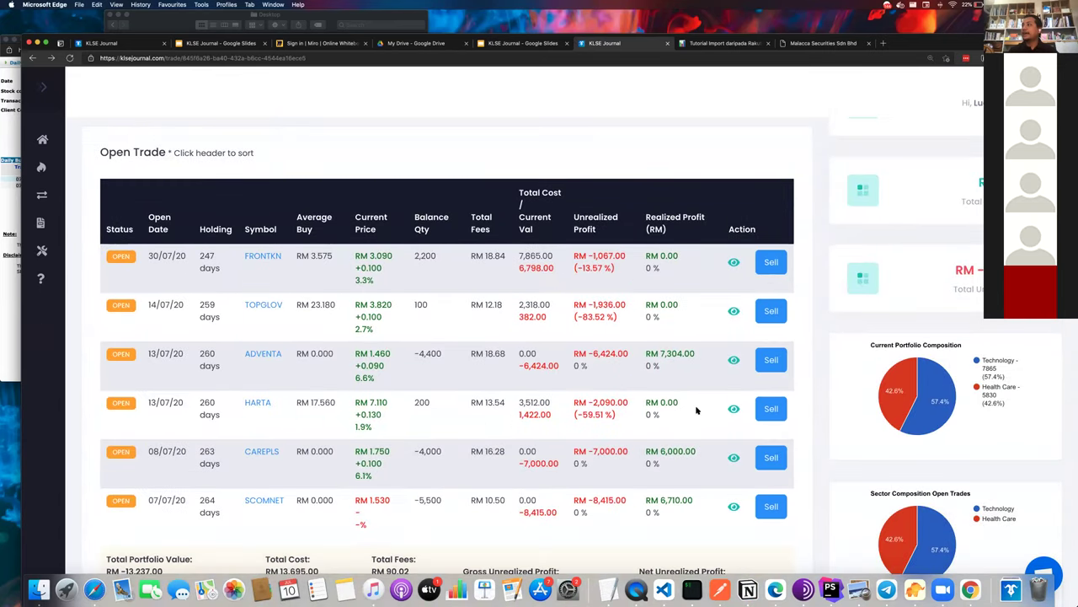
- Sell all 2 lots of HARTA at RM 7.110, removing it from Open Trade
left_click(733, 408)
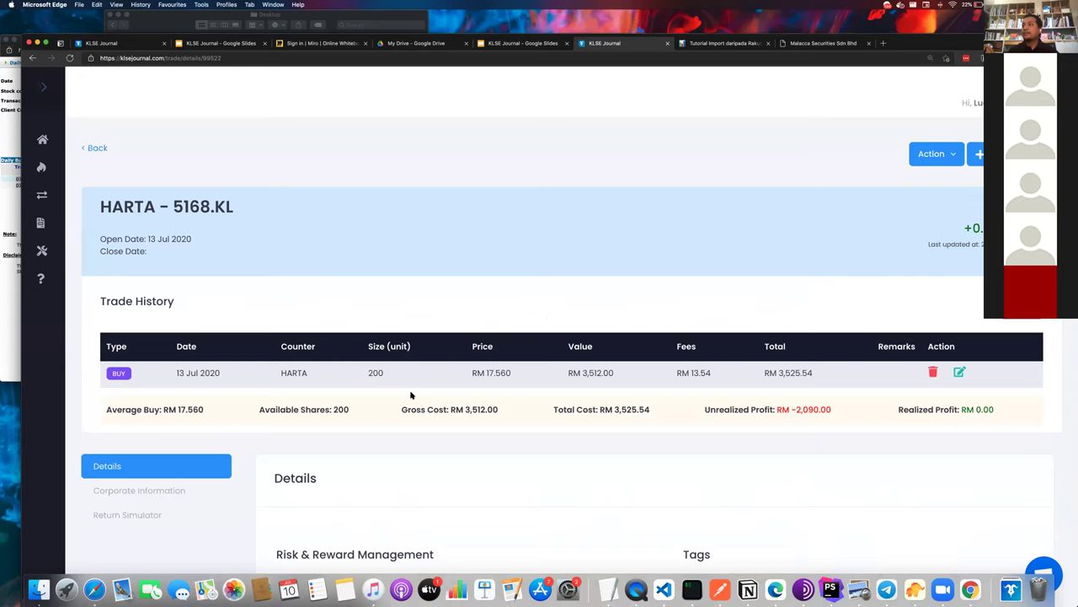
key("super+bracketleft")
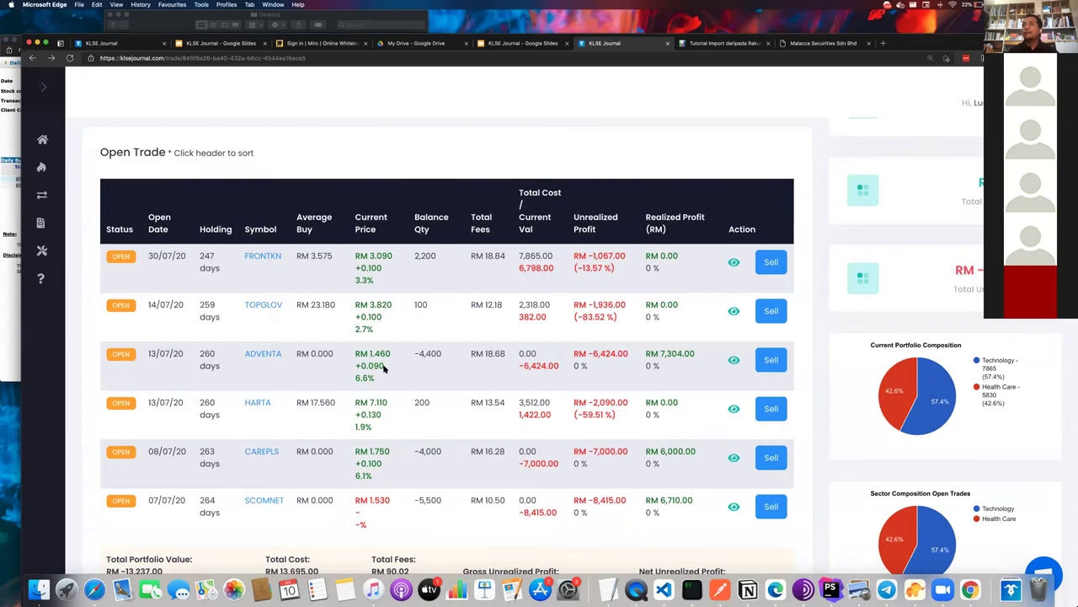
key("super+bracketright")
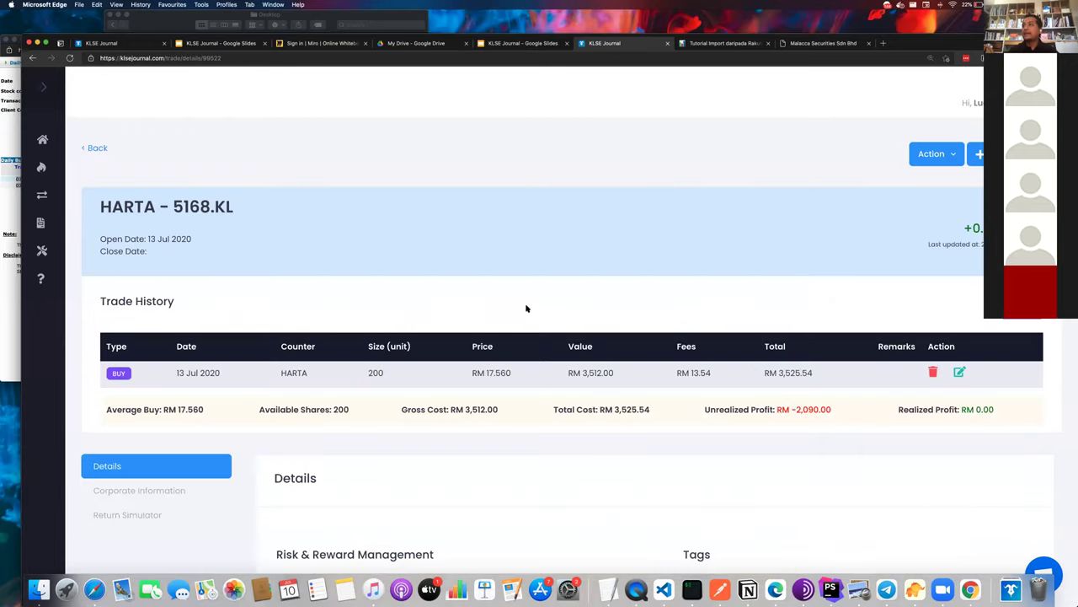
left_click(935, 154)
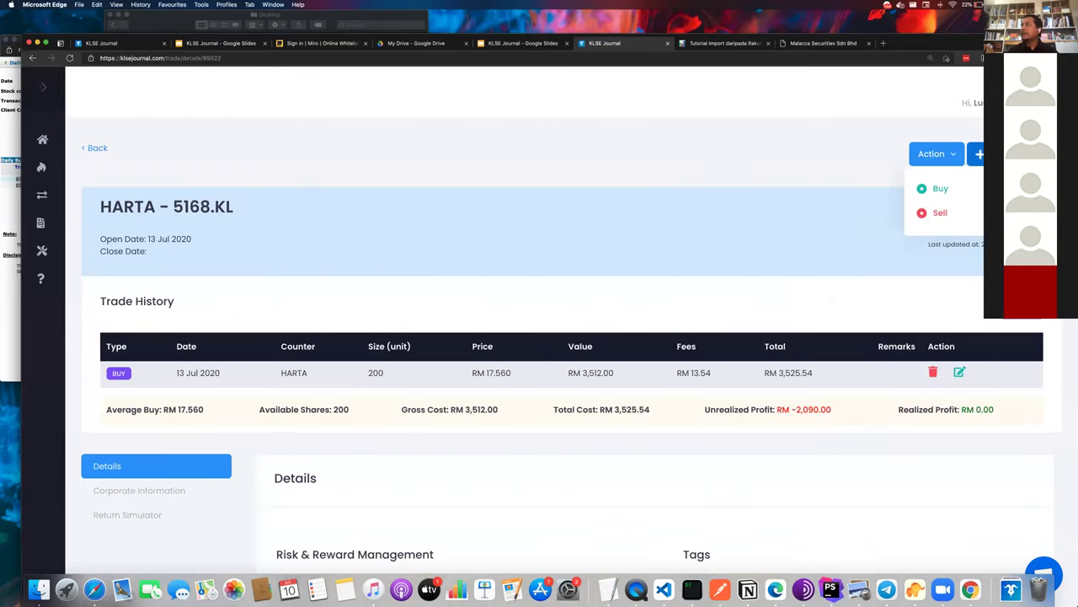
left_click(937, 211)
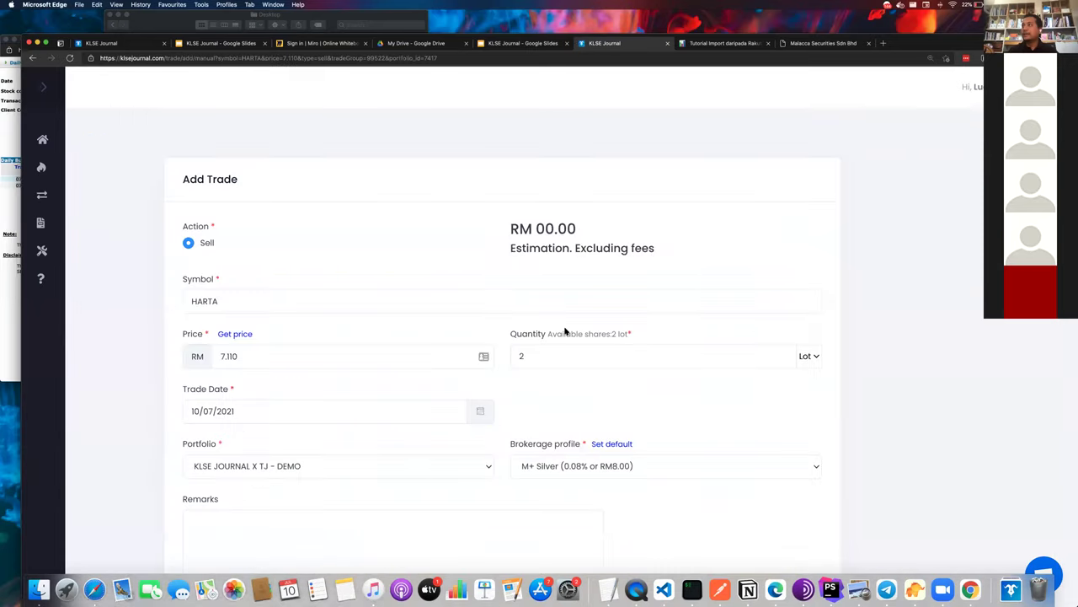
left_click(555, 359)
key("BackSpace")
type("2")
scroll(308, 395, "down", 2)
scroll(253, 463, "down", 1)
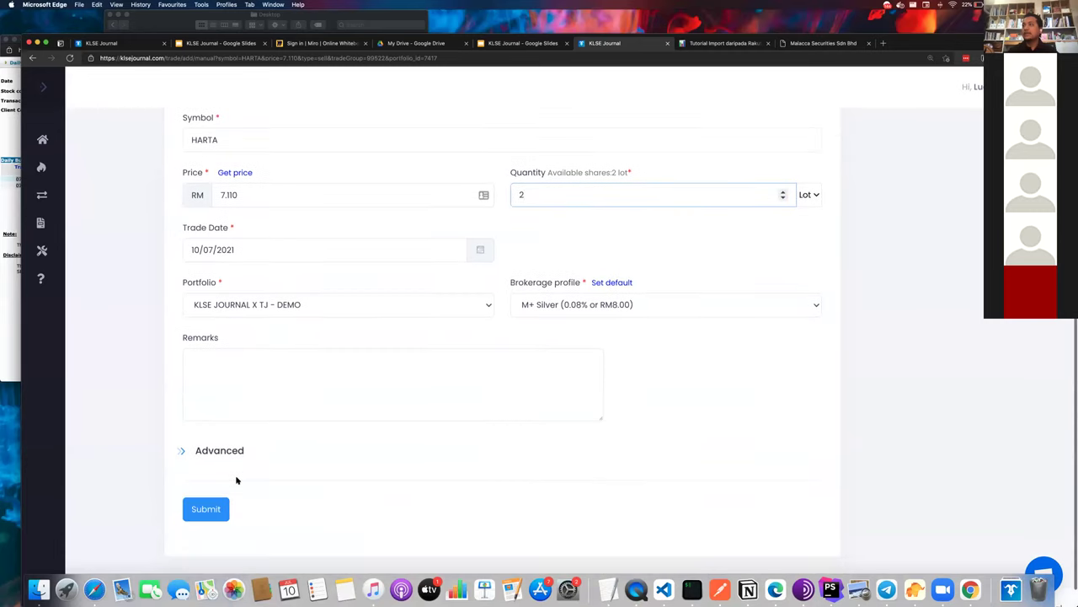
left_click(215, 505)
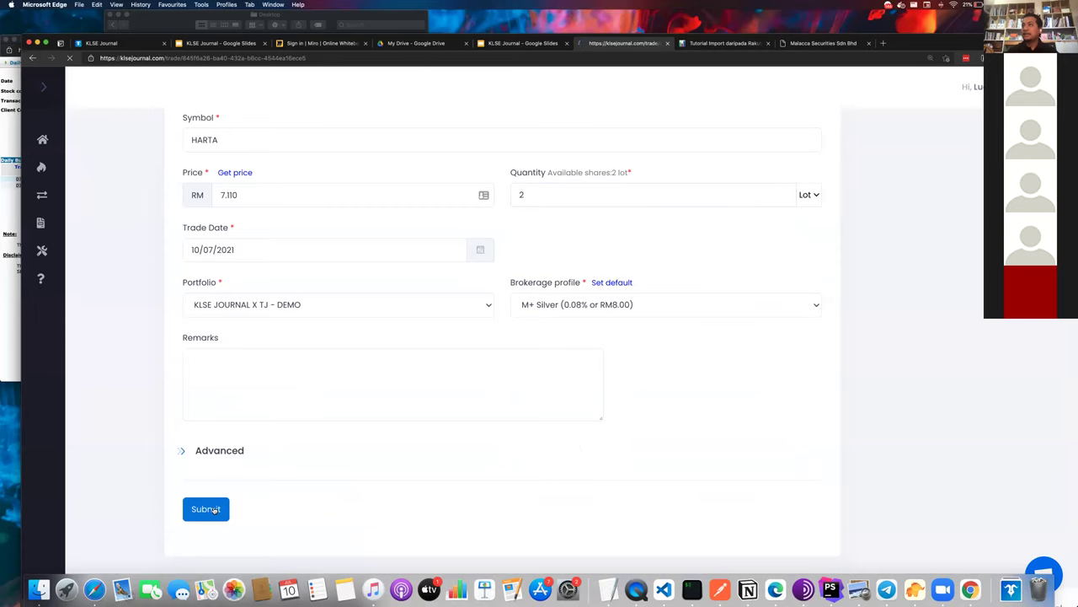
scroll(321, 471, "down", 1)
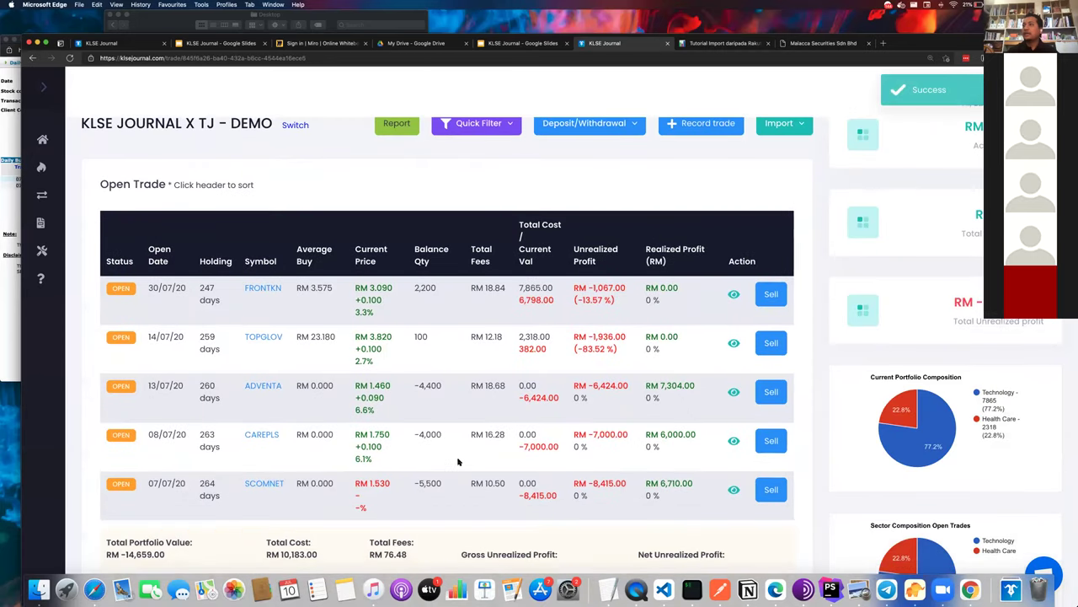
- Search the page for 'harta' to confirm it now sits under Closed Trade
scroll(457, 461, "down", 1)
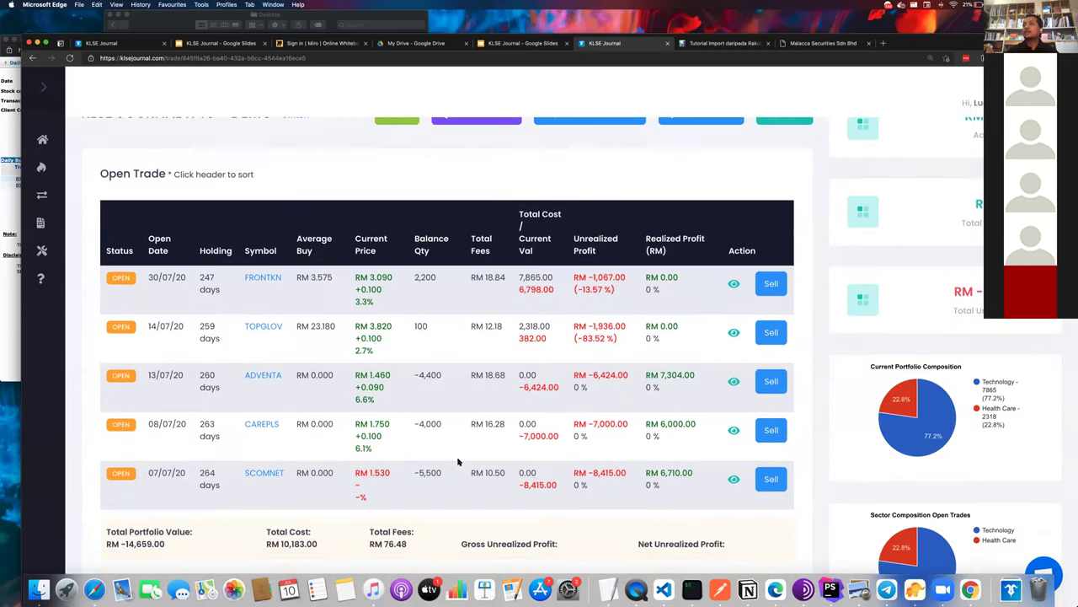
scroll(458, 461, "down", 5)
scroll(458, 460, "up", 2)
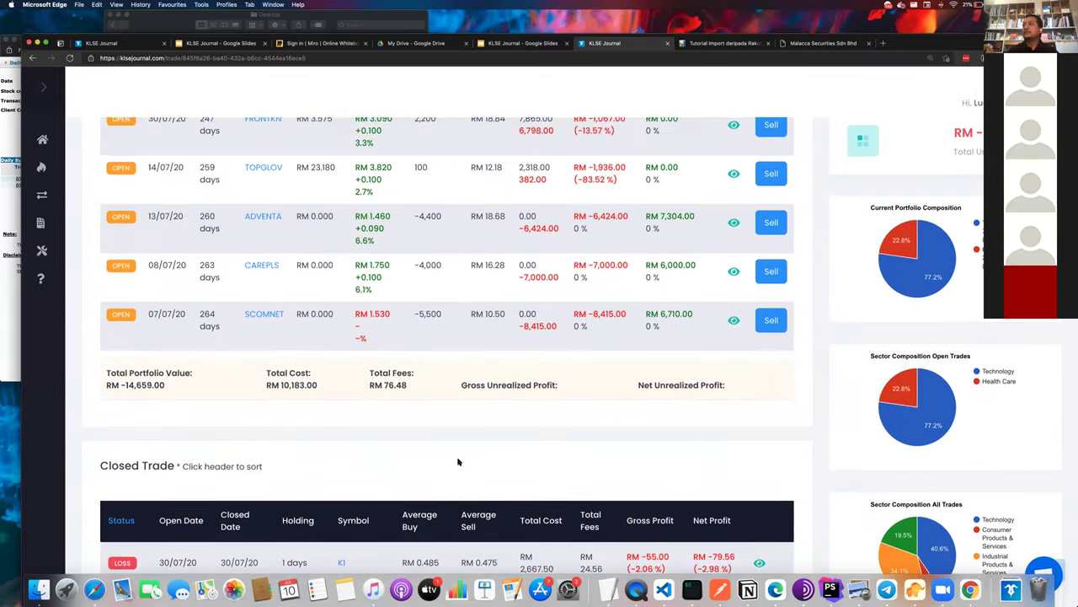
key("super+f")
type("harta")
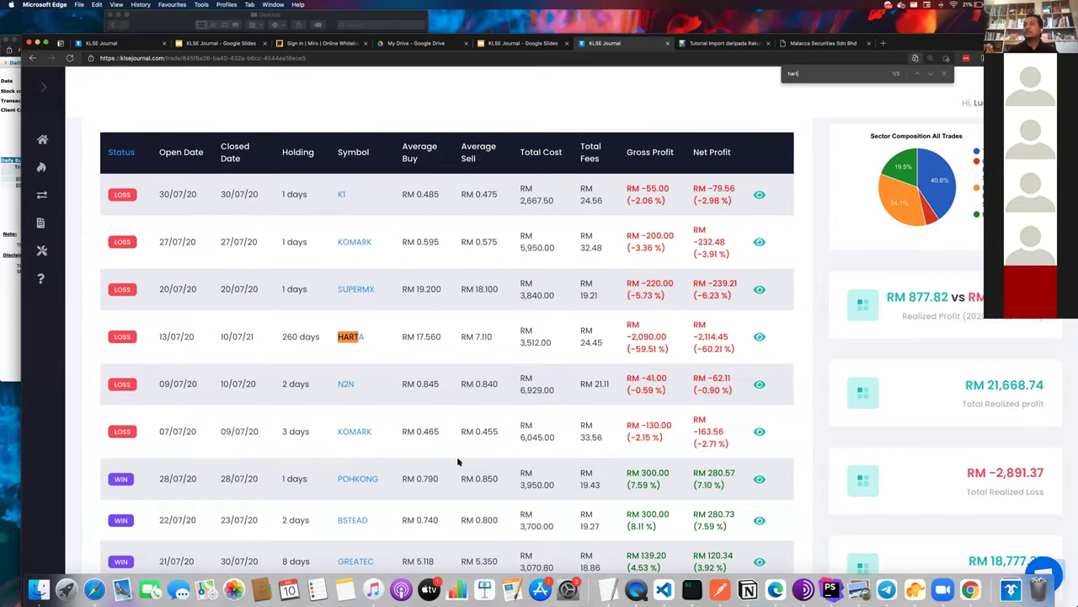
- Open FRONTKN's trade details with its buy and sell Action choices showing
scroll(548, 396, "up", 6)
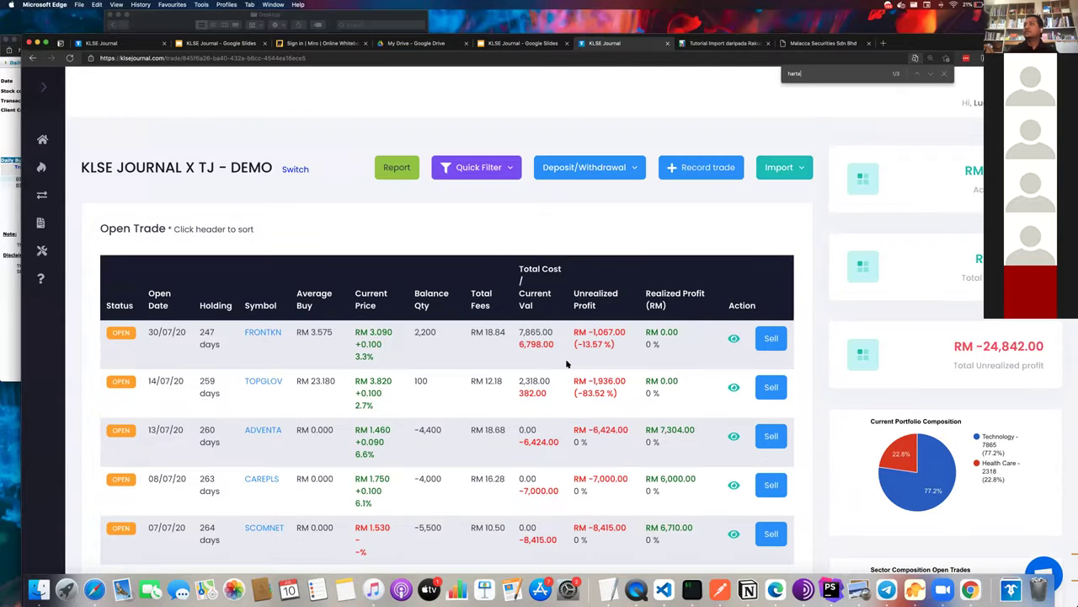
left_click(737, 338)
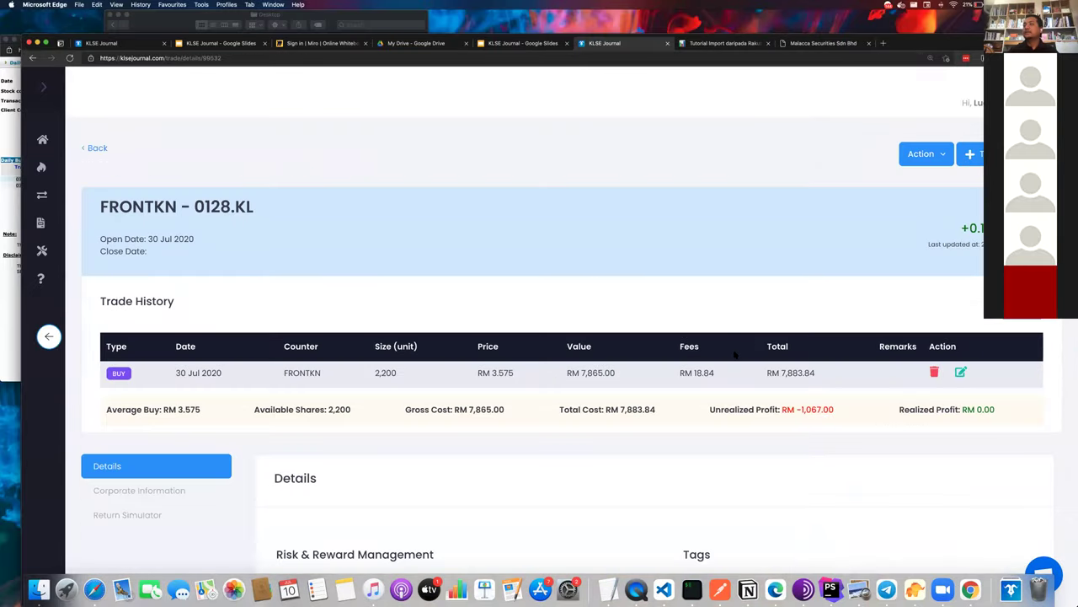
key("super+Left")
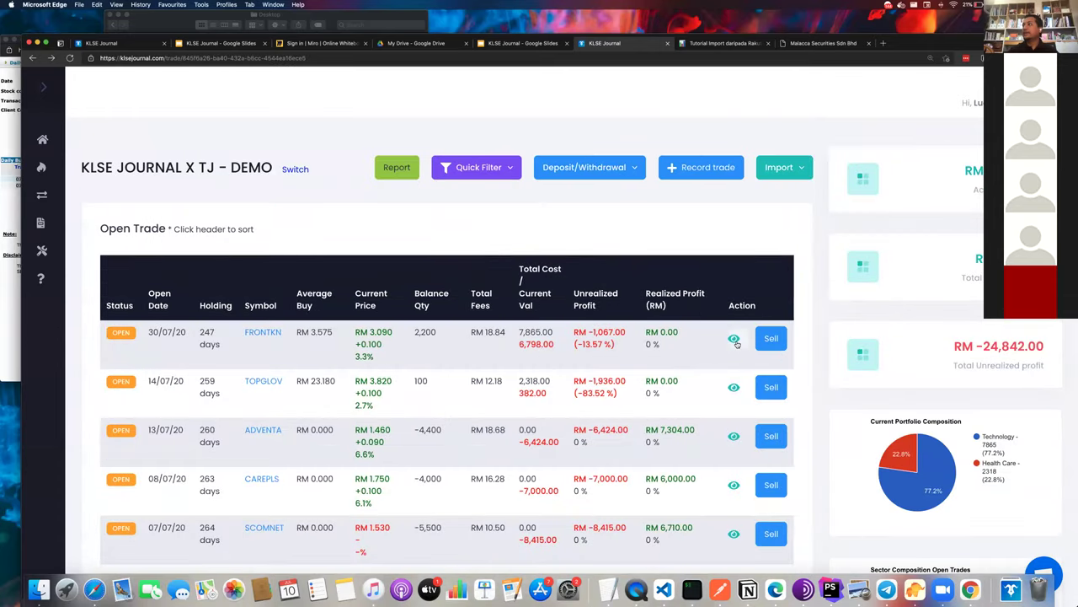
left_click(734, 338)
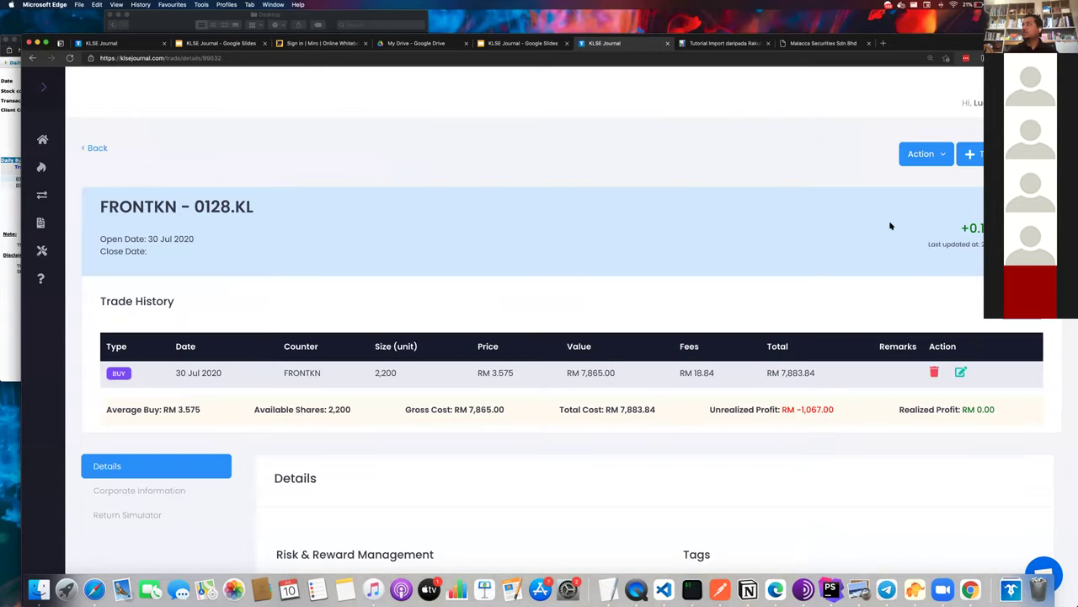
left_click(944, 156)
- Sell 10 lots of FRONTKN at RM 3.090
left_click(939, 212)
double_click(600, 359)
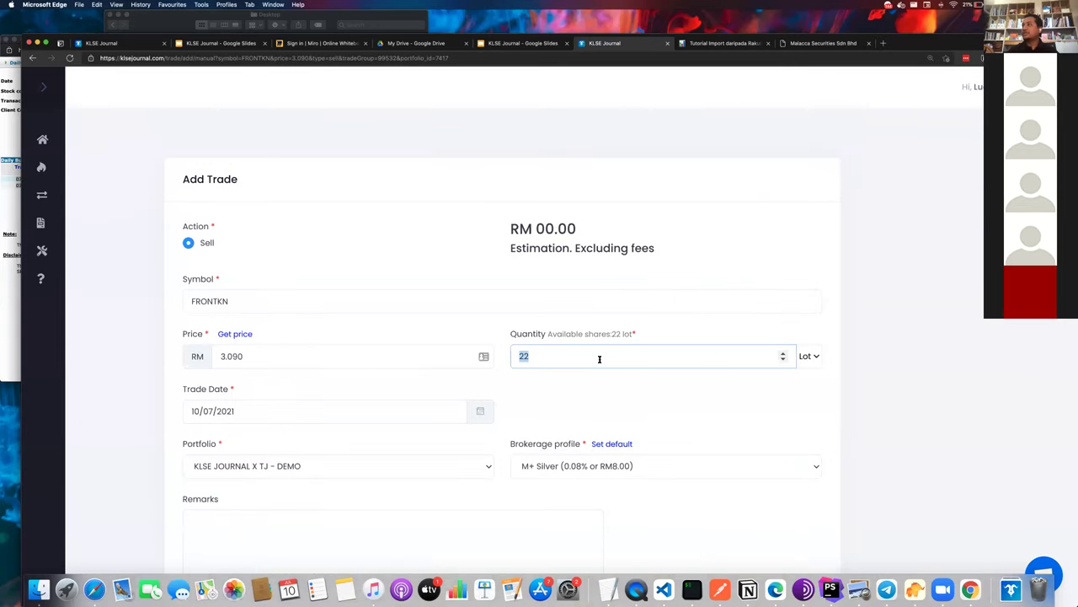
type("10")
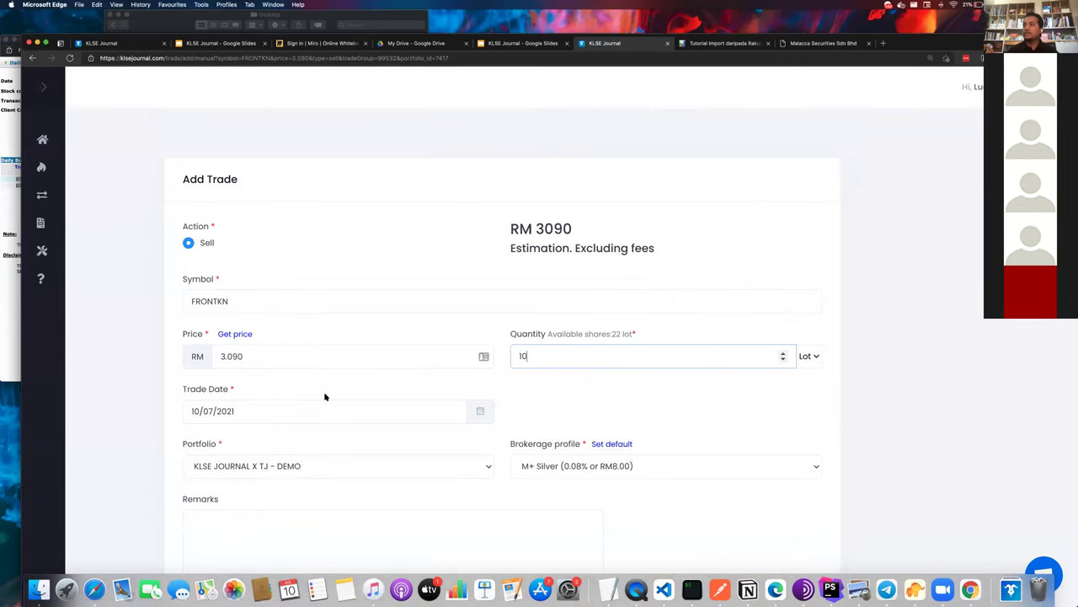
scroll(324, 395, "down", 4)
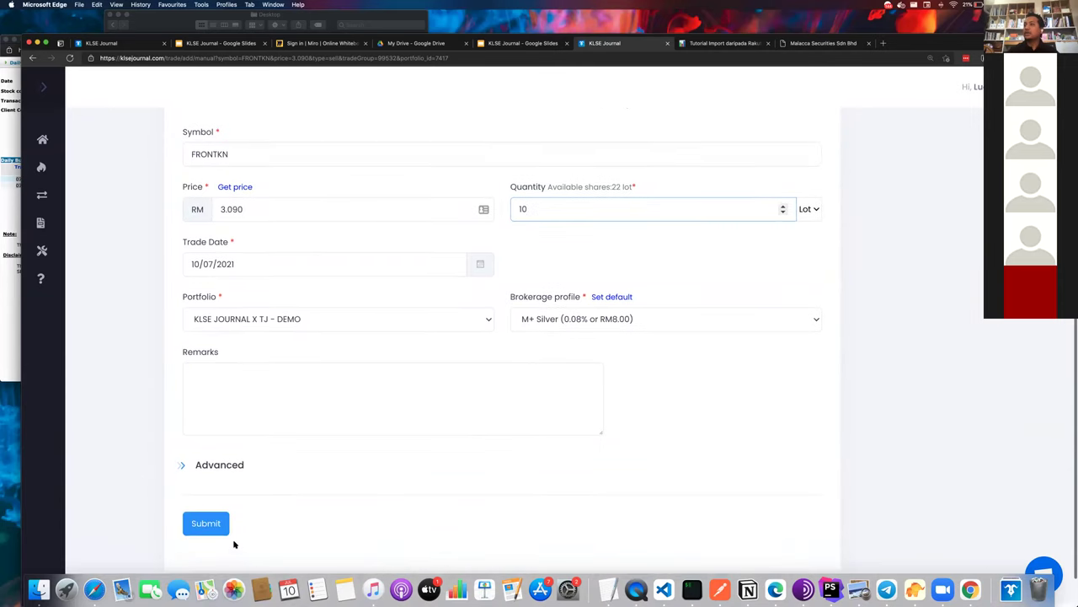
left_click(206, 523)
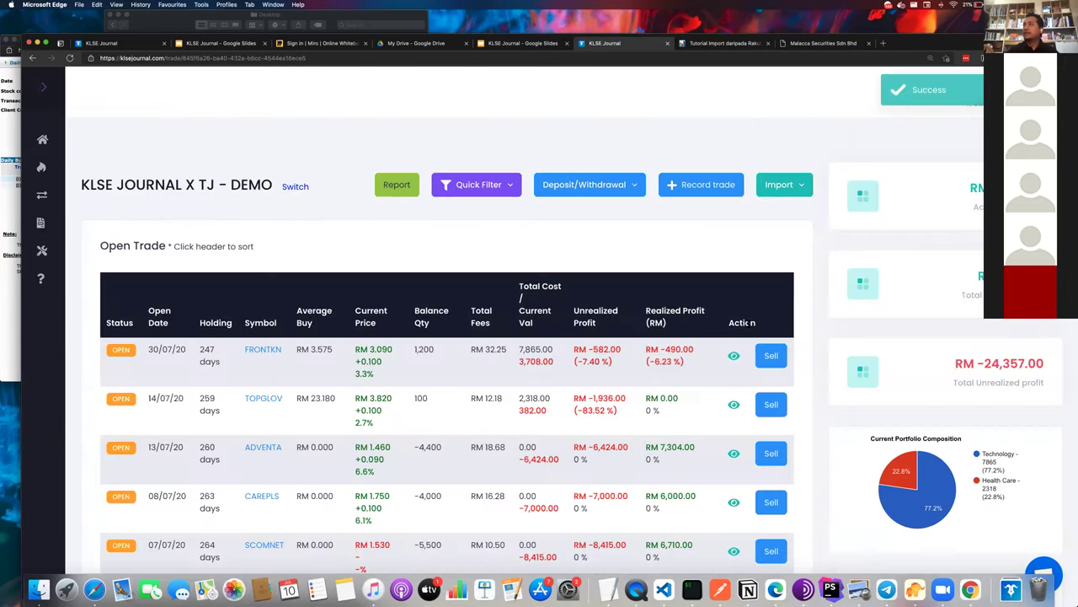
- Check FRONTKN's updated details showing 1,200 available shares, and start a new FRONTKN buy
left_click(734, 354)
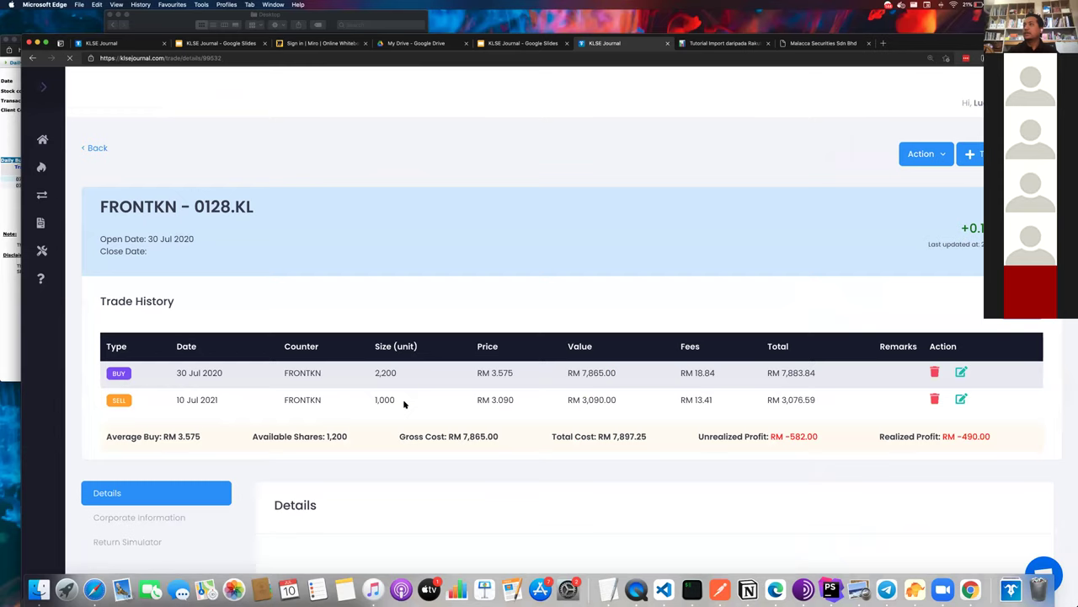
double_click(388, 373)
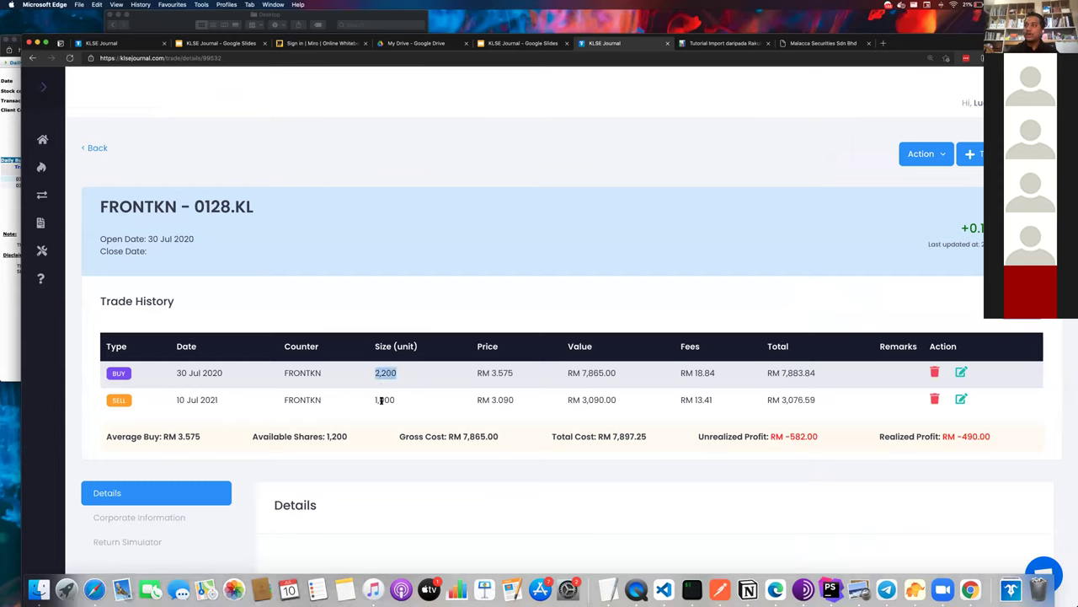
double_click(380, 400)
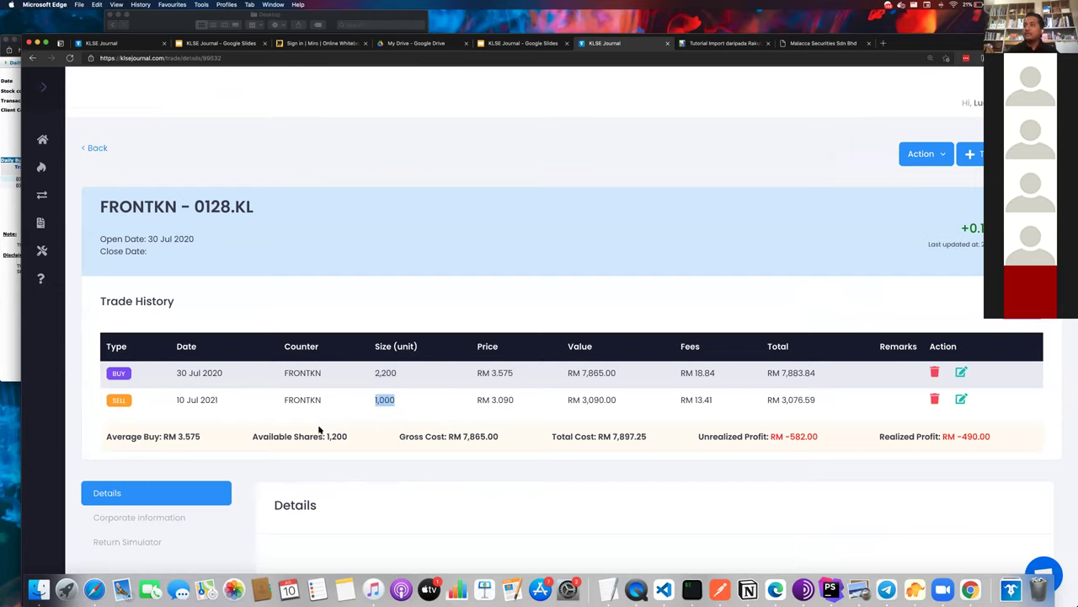
left_click_drag(328, 436, 358, 438)
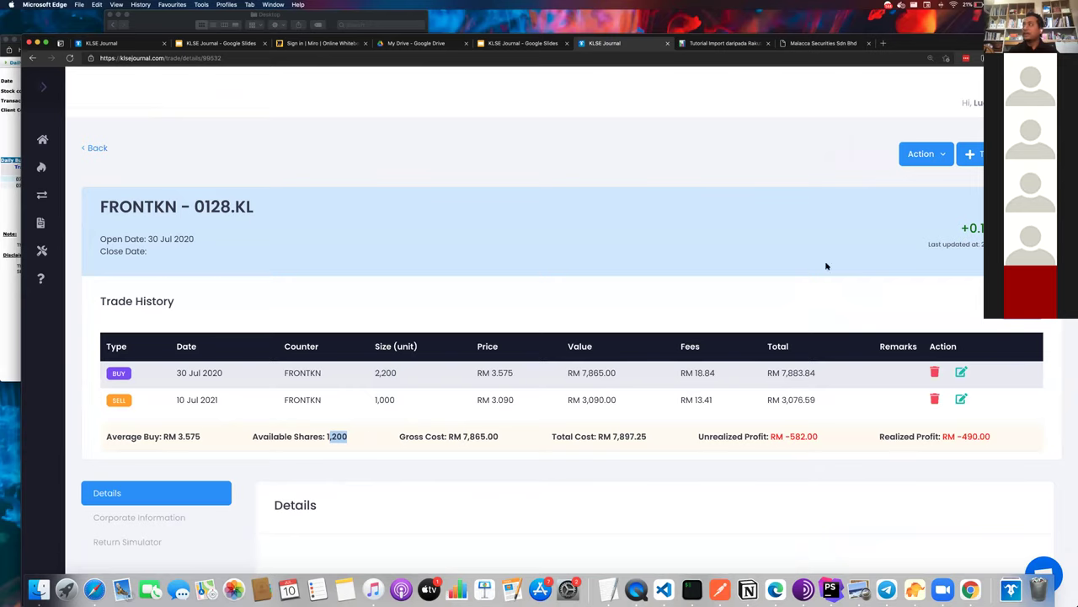
left_click(973, 156)
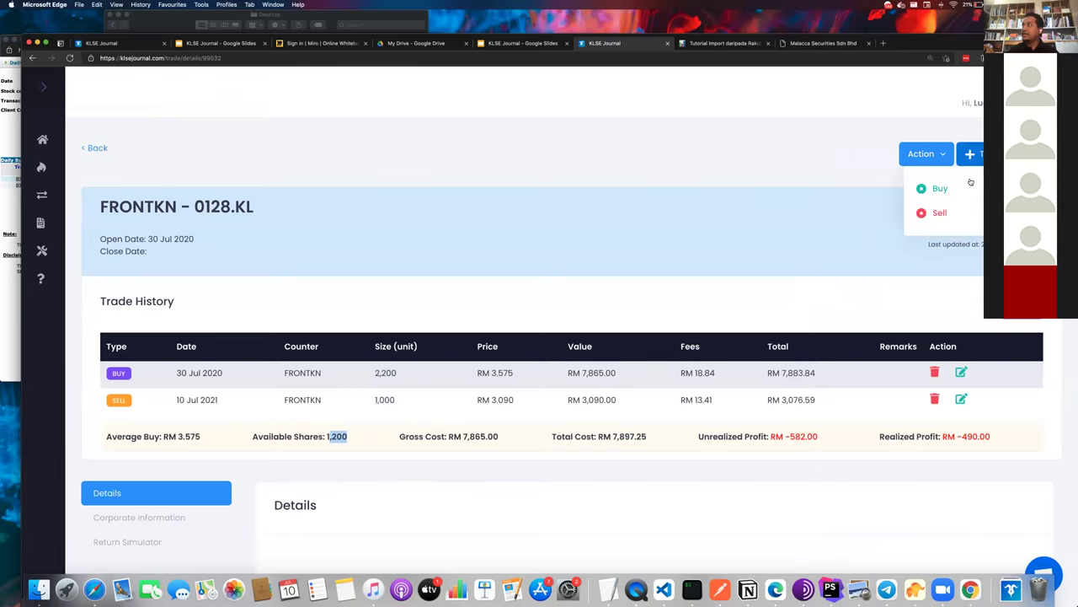
left_click(966, 182)
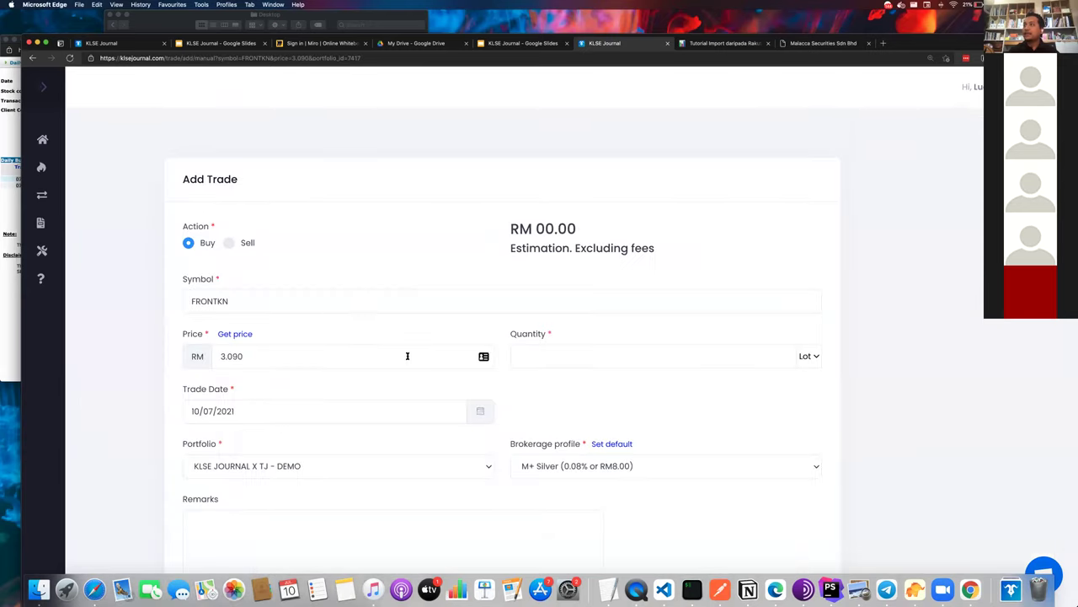
- Submit the FRONTKN buy with a quantity of 20 lots at RM 3.090
left_click(536, 348)
type("15")
scroll(378, 492, "down", 1)
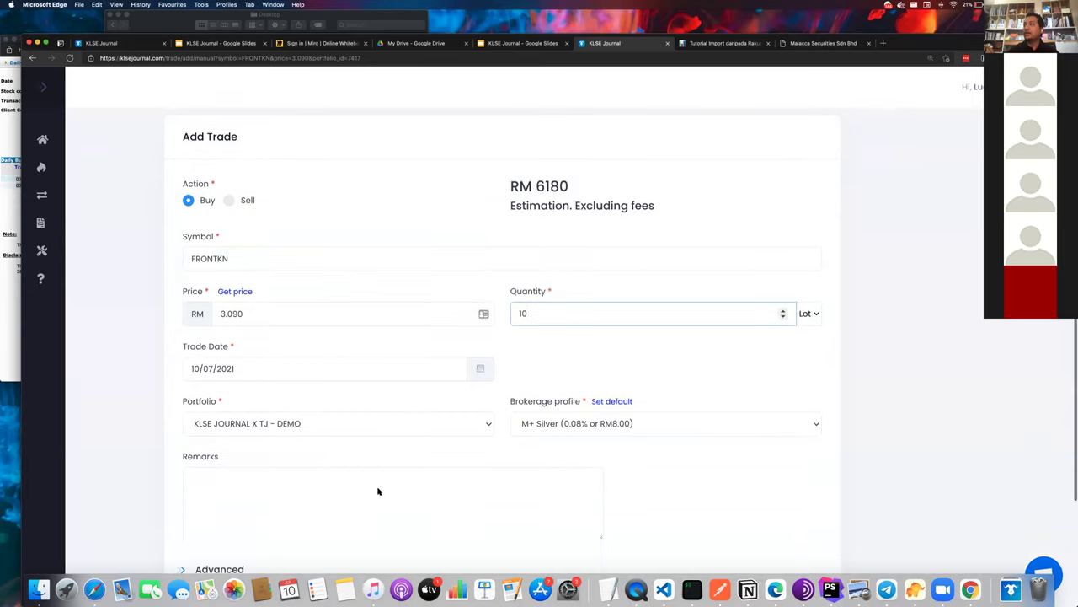
key("BackSpace")
key("BackSpace")
type("20")
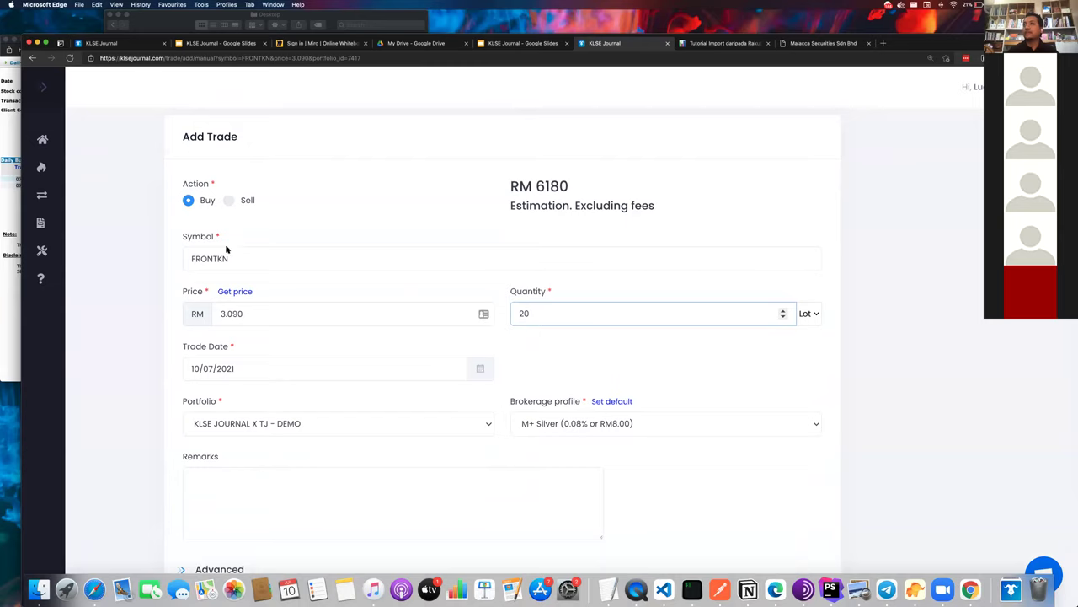
left_click(205, 278)
scroll(205, 278, "down", 1)
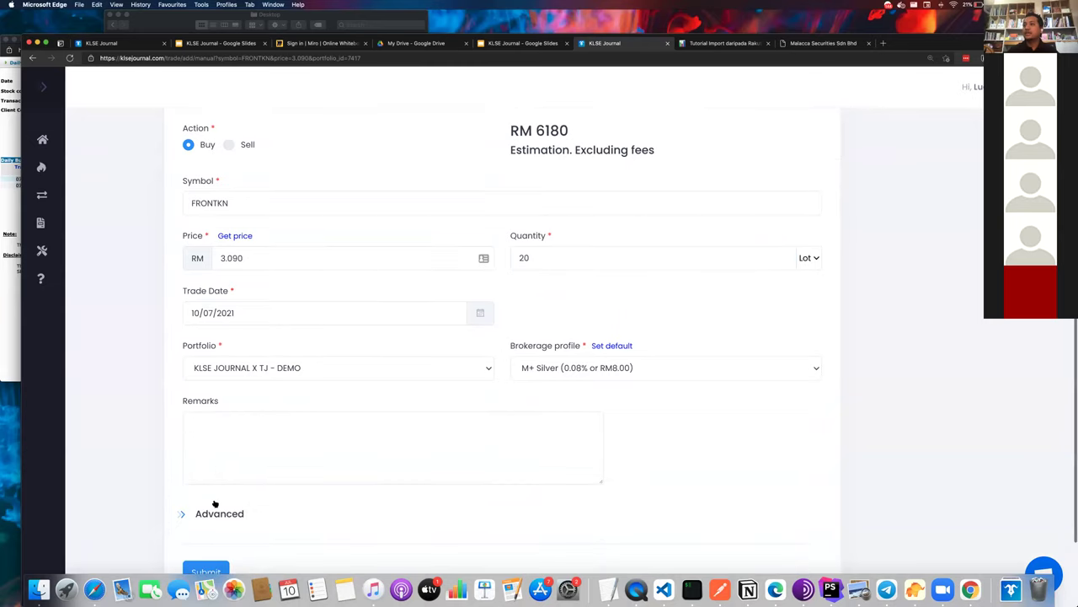
scroll(212, 505, "down", 1)
left_click(206, 537)
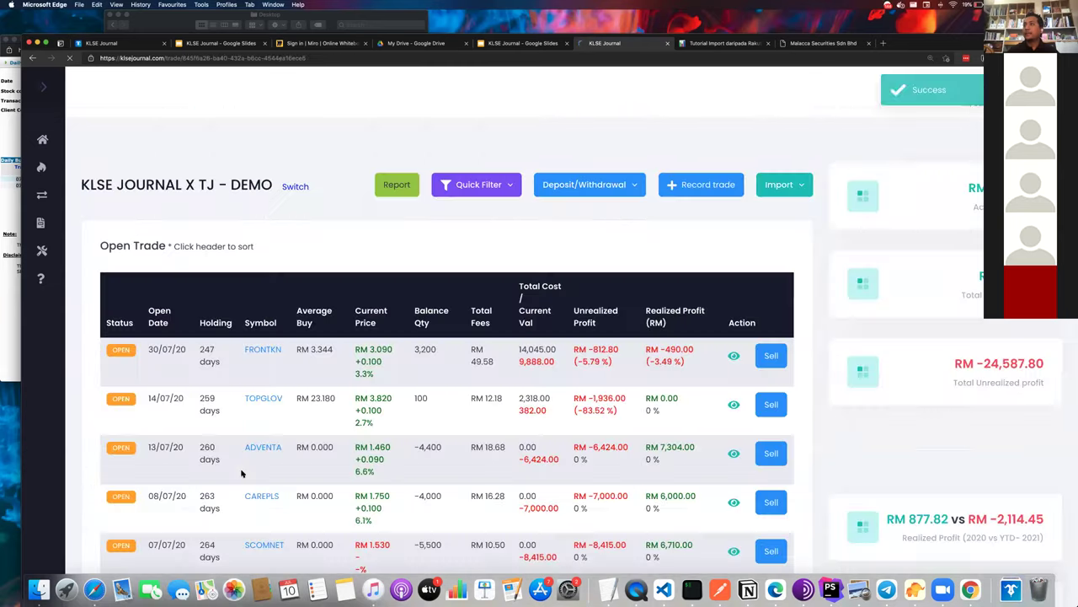
- Review FRONTKN's updated total cost, realized and unrealized profit, and RM 3.344 average buy price
left_click(733, 357)
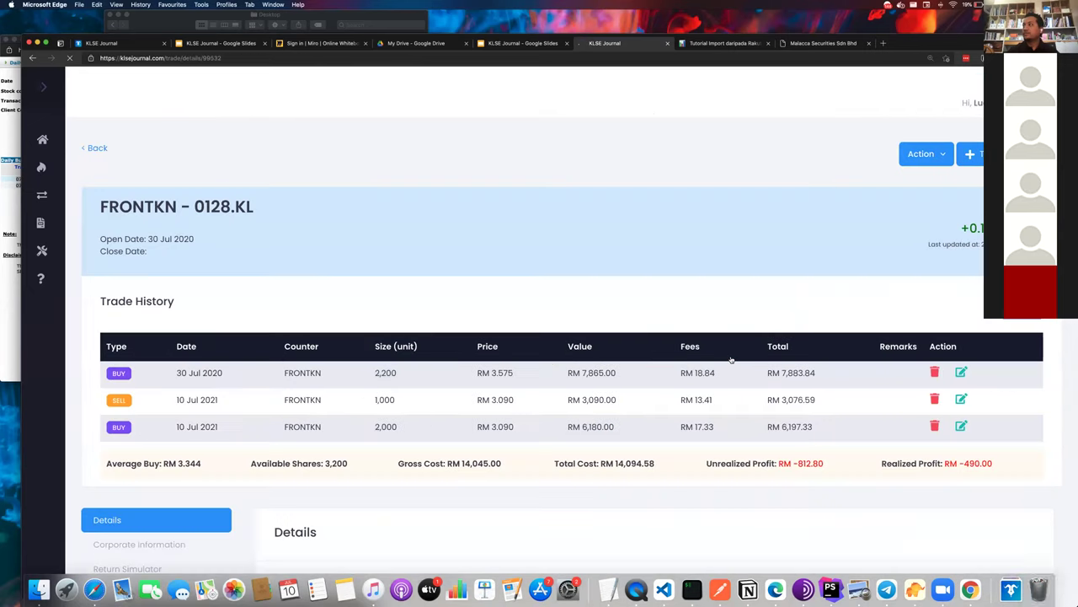
scroll(733, 357, "down", 1)
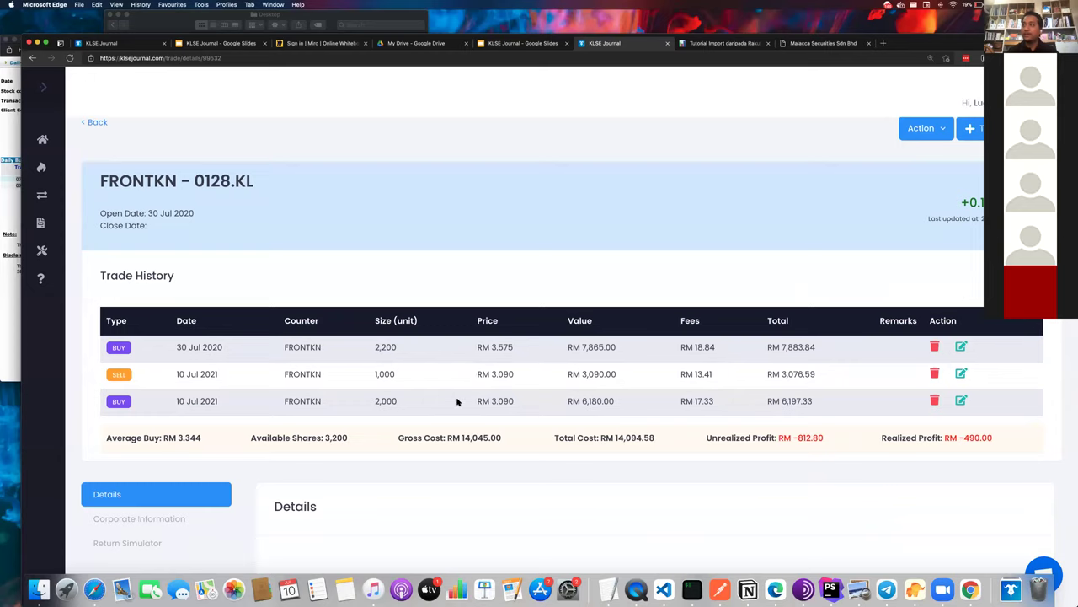
scroll(455, 405, "down", 1)
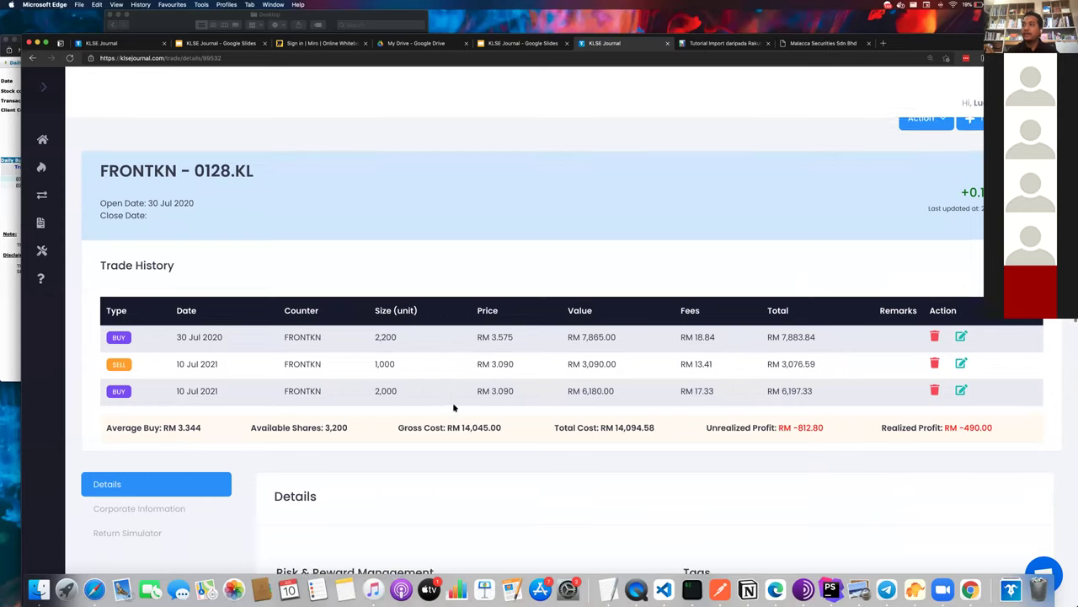
triple_click(628, 427)
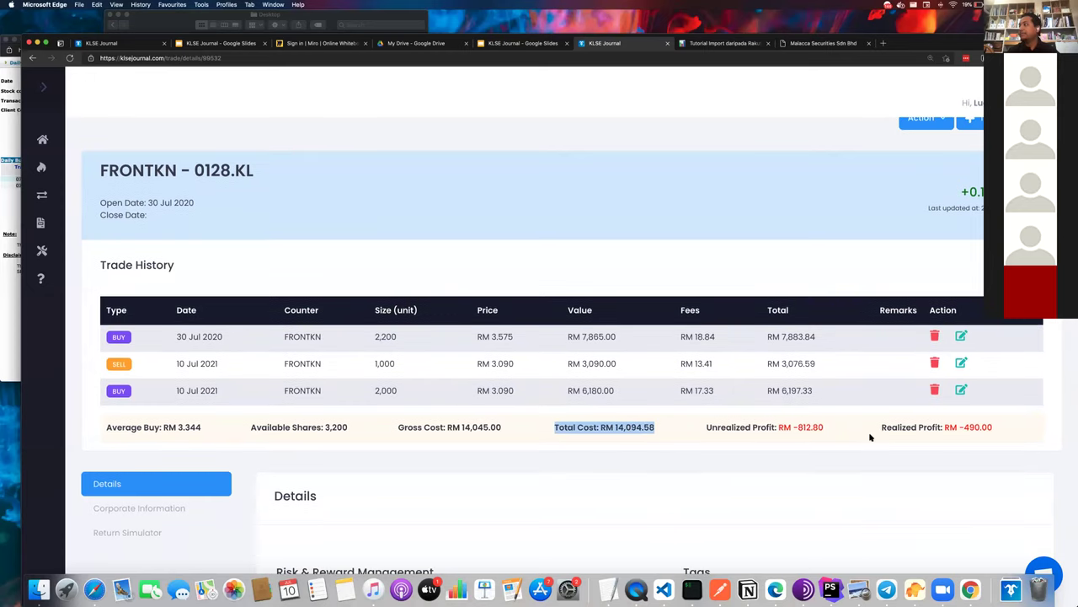
double_click(898, 427)
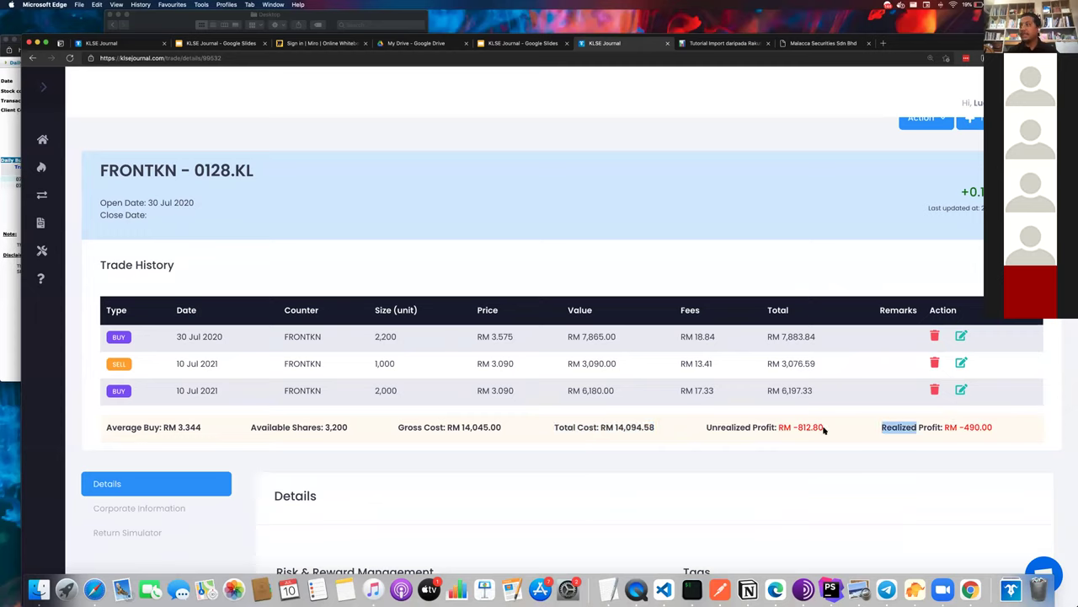
triple_click(821, 428)
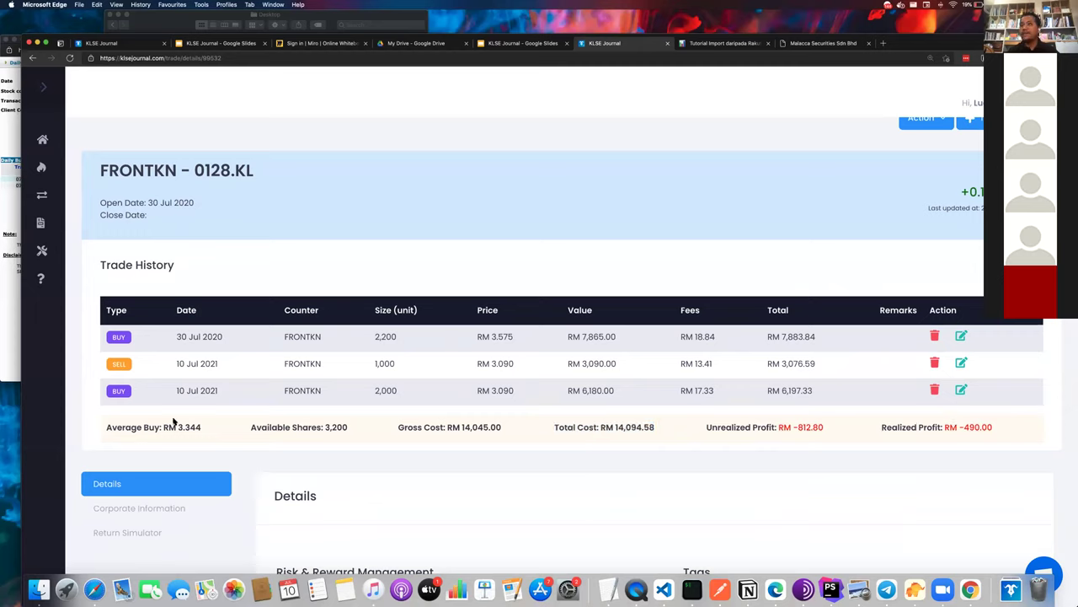
double_click(124, 427)
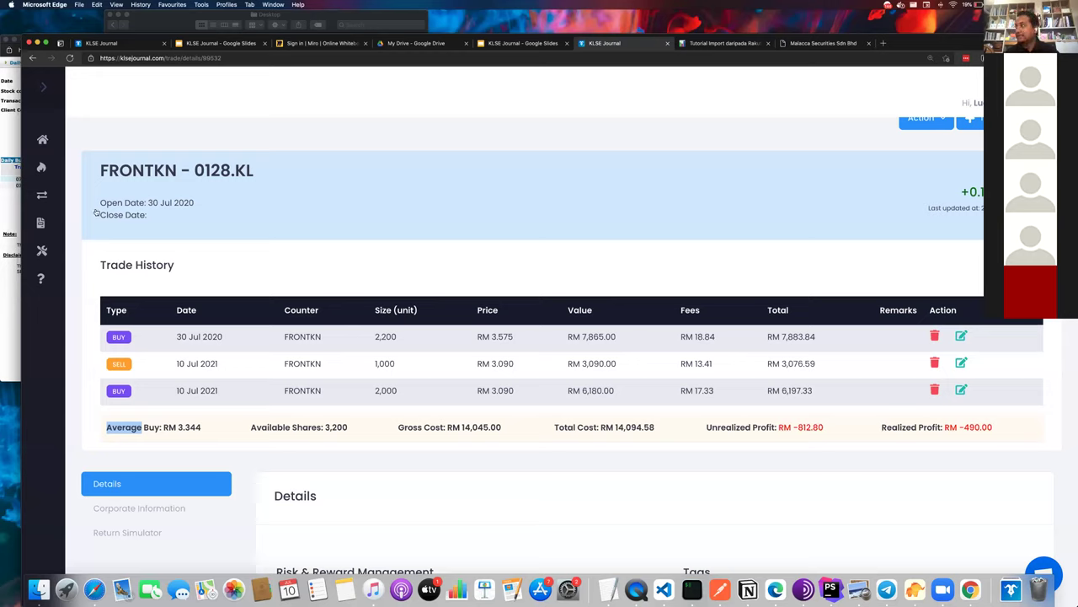
- Send support the chat message 'Saya tak mampu bayar RM 30 sebulan', then close the chat
left_click(1041, 565)
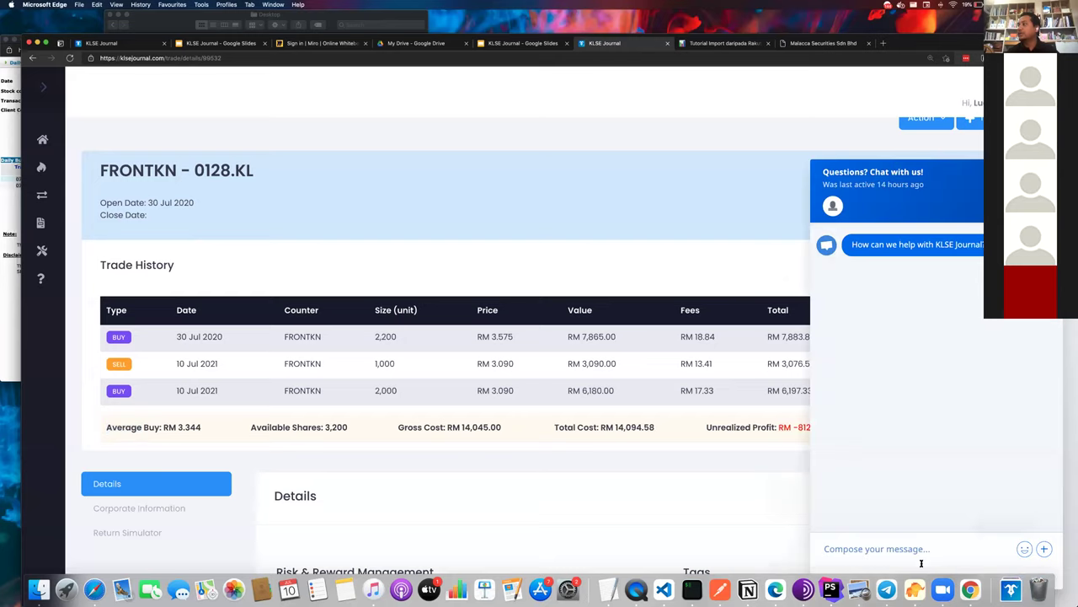
type("Saya tak ma")
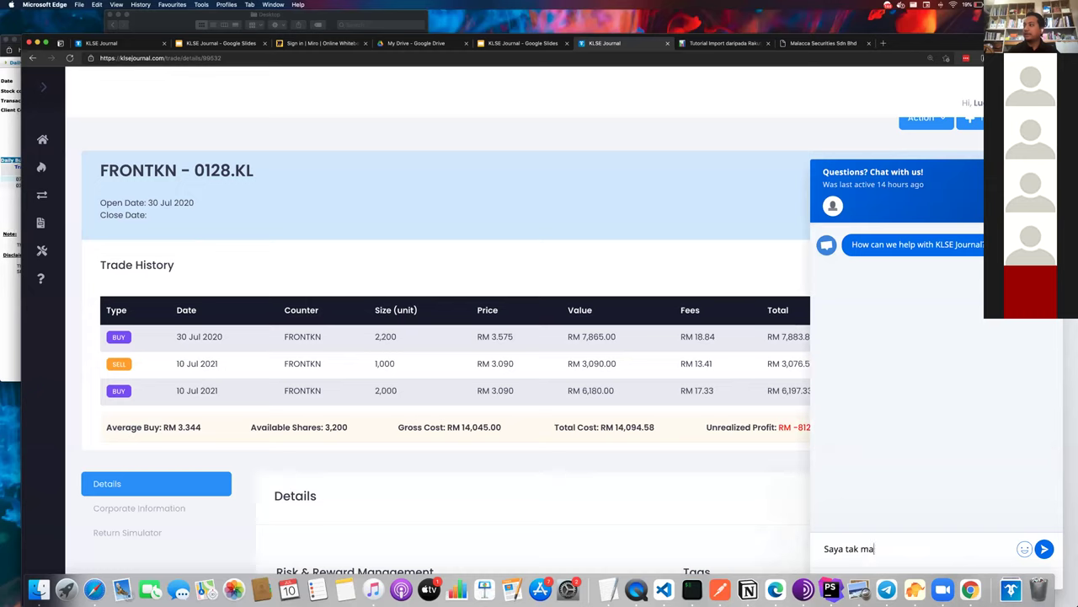
type("mpu bayar RM 3")
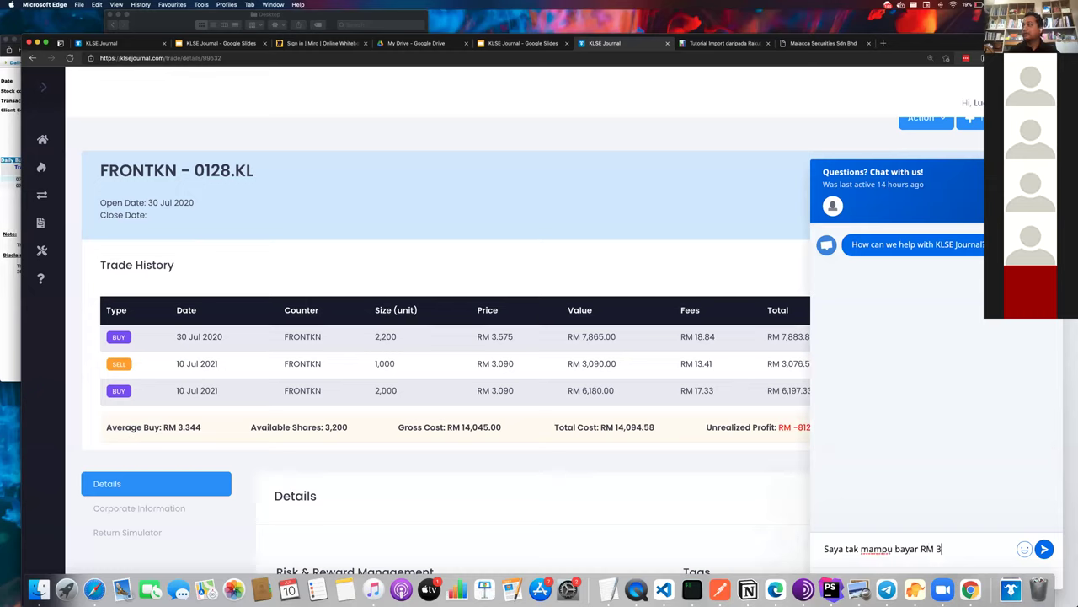
type("0 sebulan")
key("Return")
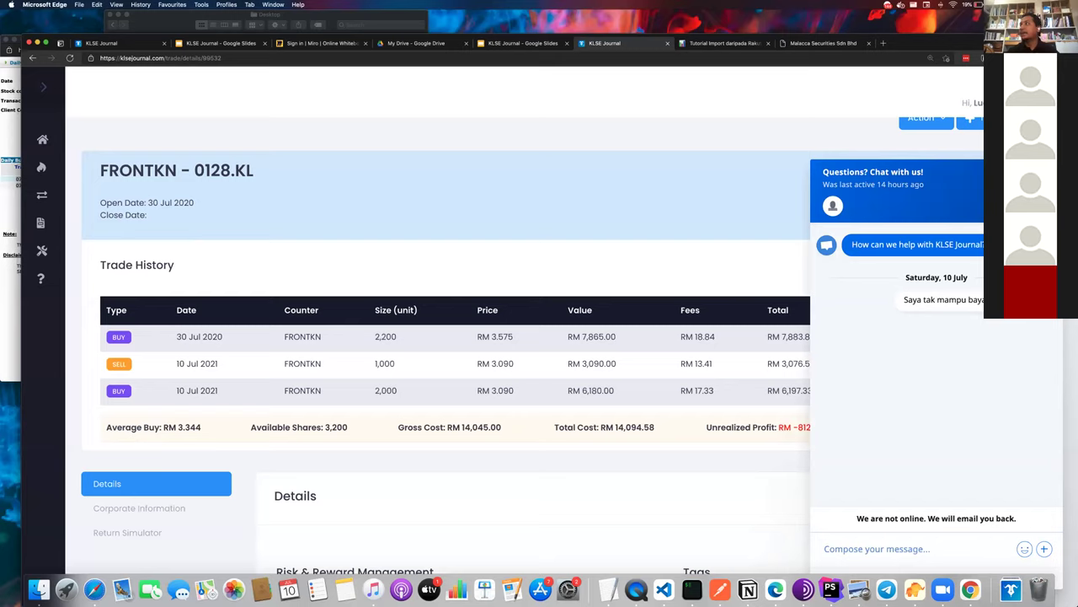
key("Escape")
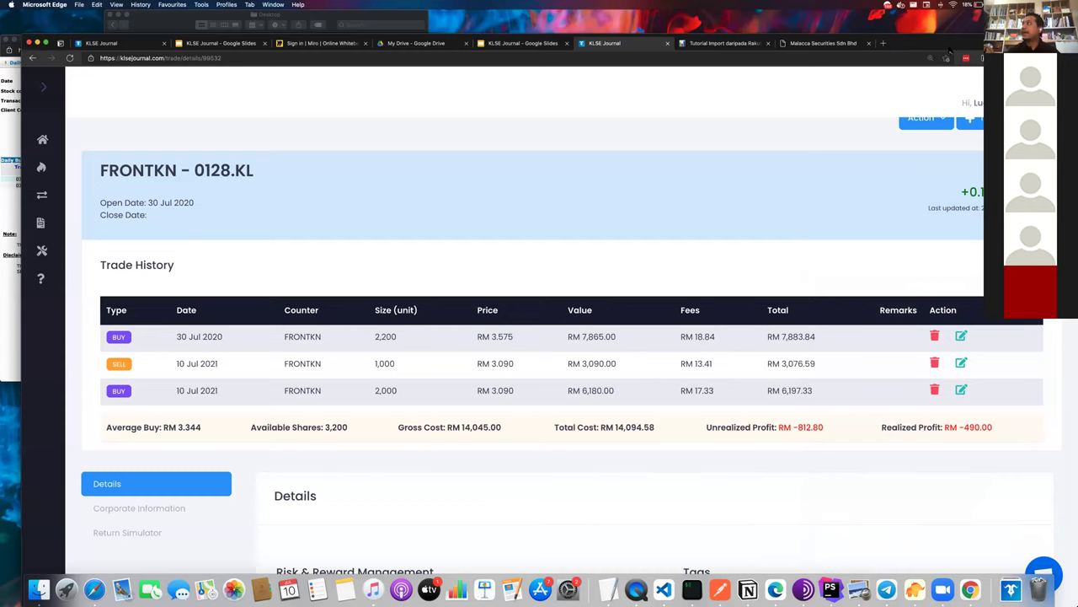
left_click_drag(949, 51, 941, 32)
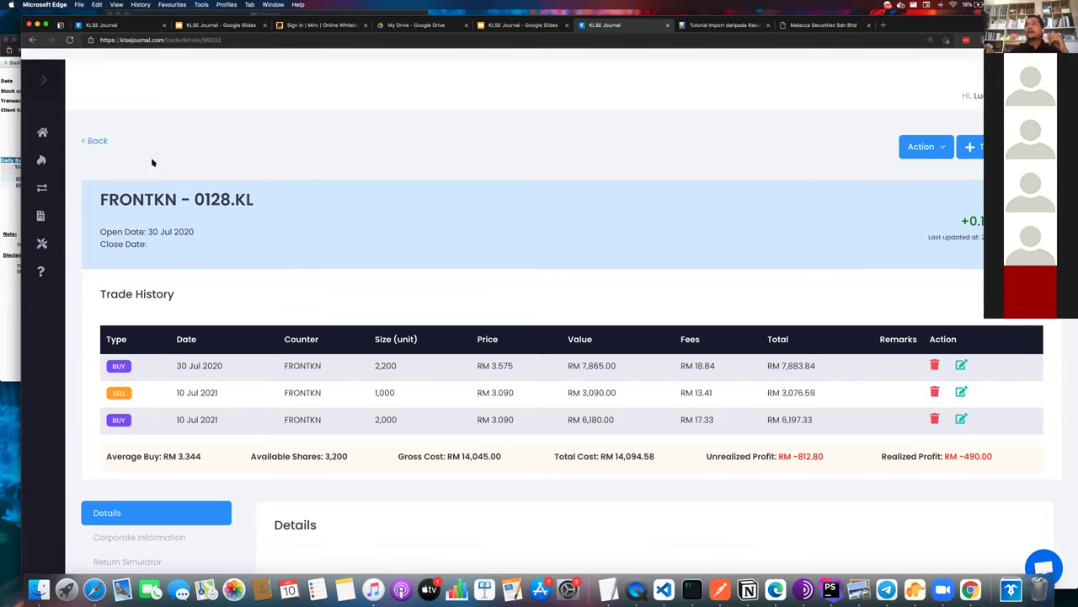
mouse_move(41, 153)
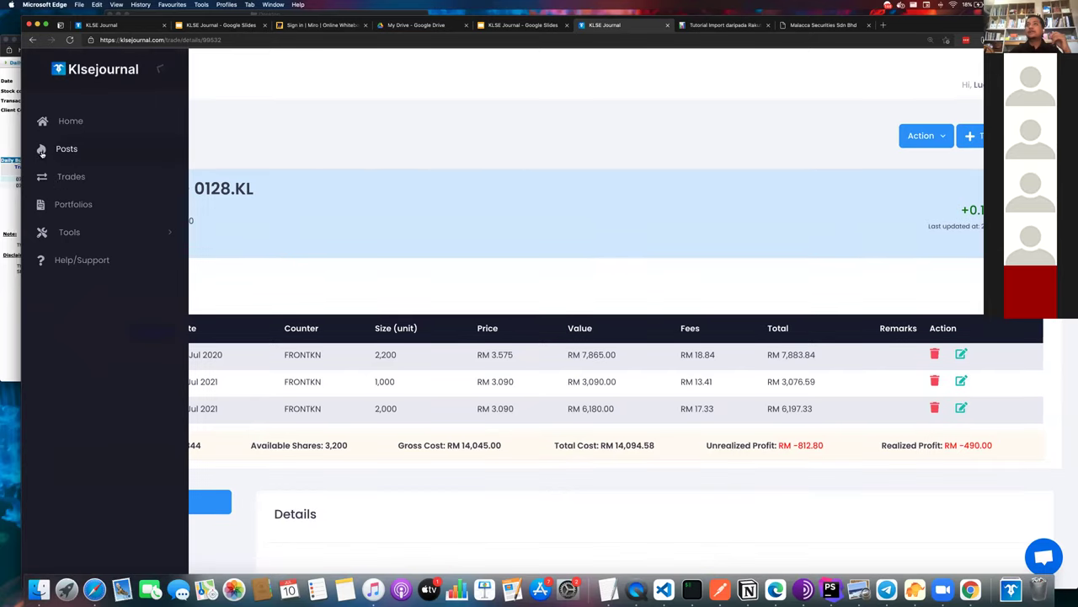
- Open the KLSE JOURNAL X TJ - DEMO portfolio and view its Deposit/Withdrawal transaction history
left_click(76, 210)
scroll(278, 323, "down", 2)
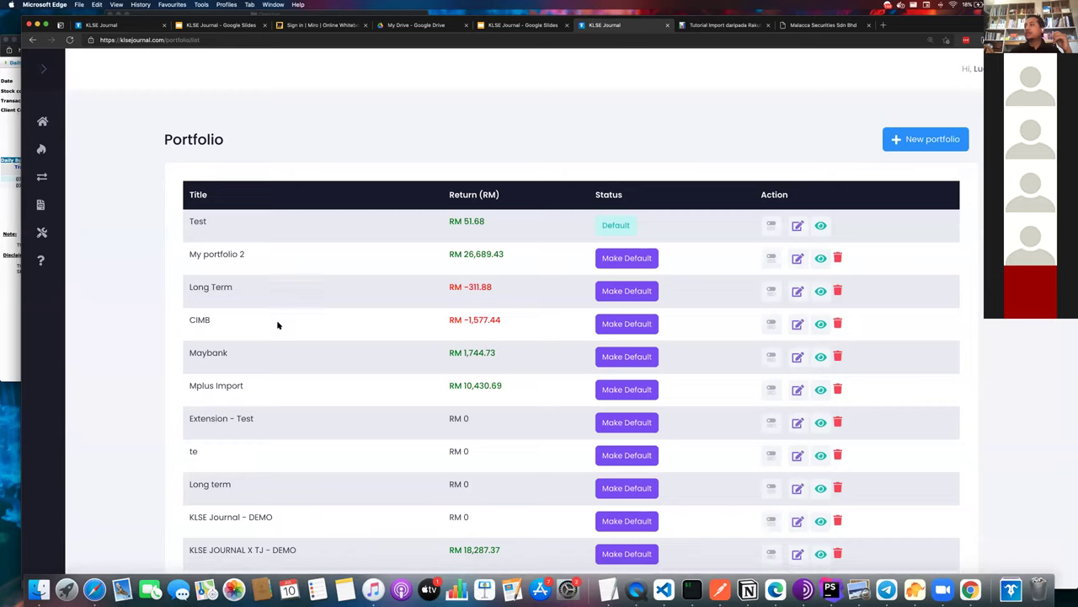
left_click(820, 490)
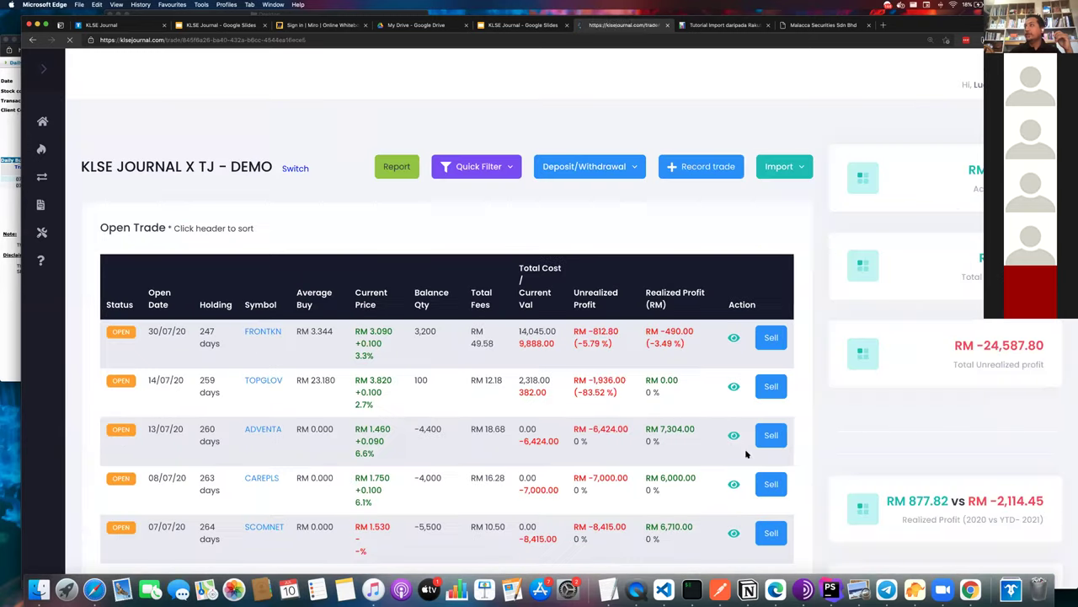
left_click(615, 177)
left_click(594, 200)
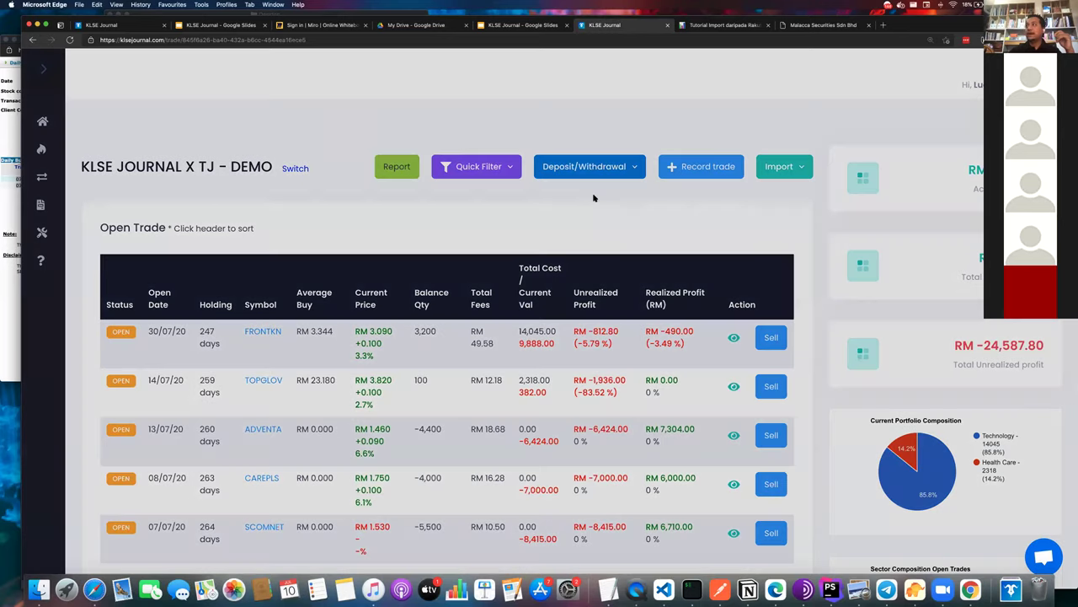
left_click(591, 430)
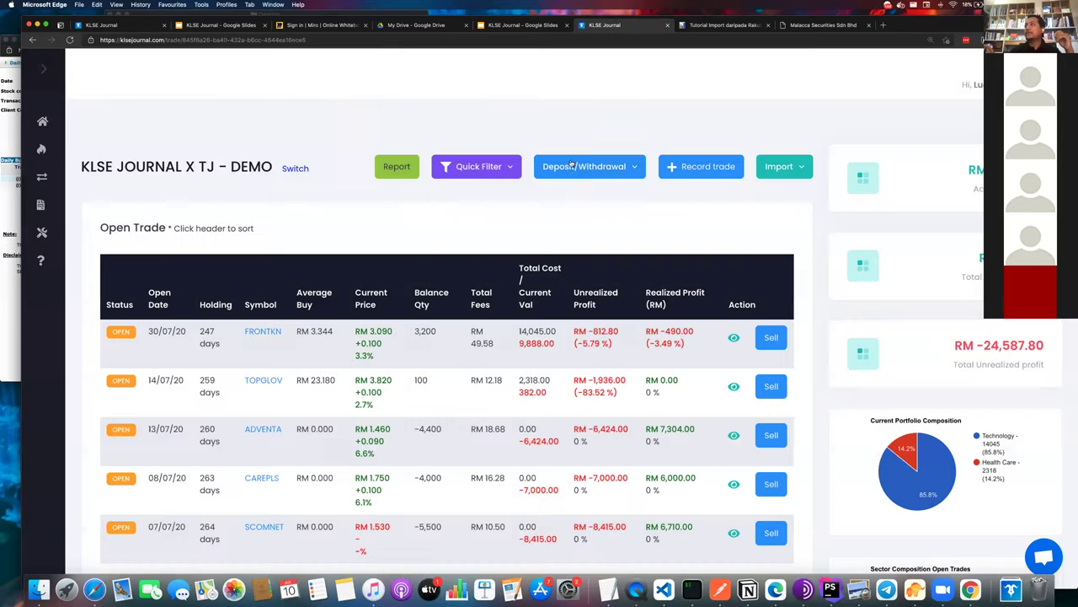
left_click(572, 165)
left_click(556, 220)
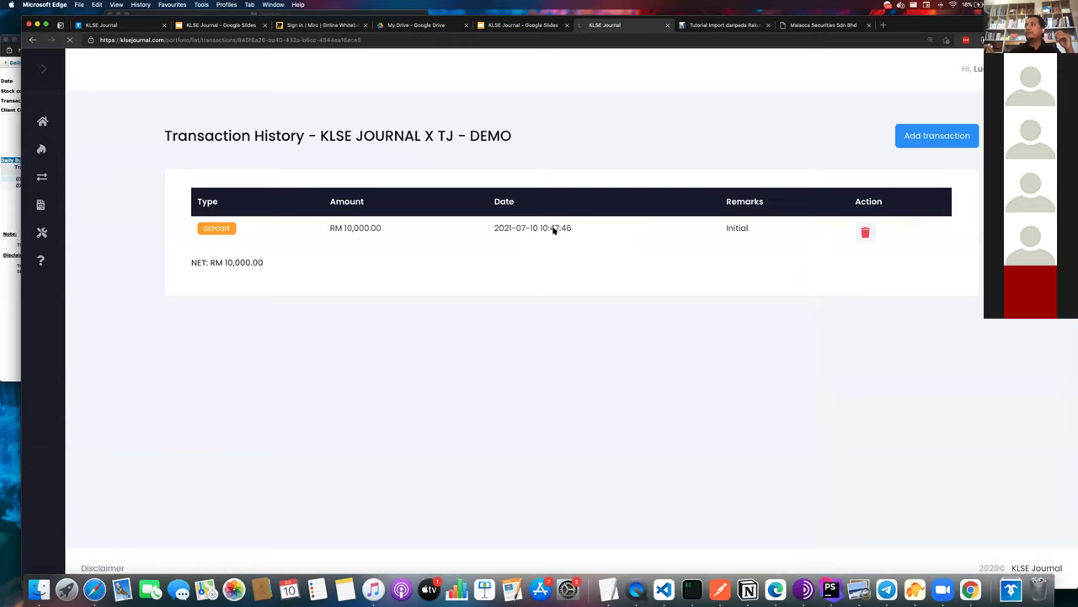
- Record a RM 5,000 withdrawal remarked 'Buat korban' in the DEMO portfolio
triple_click(378, 232)
left_click(899, 139)
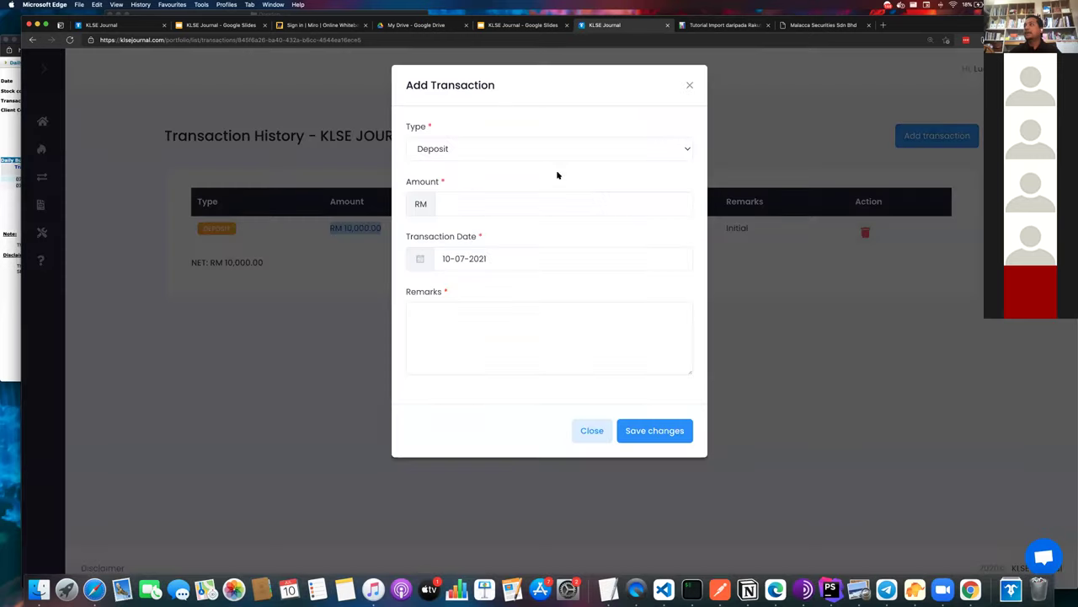
left_click(526, 145)
left_click(477, 182)
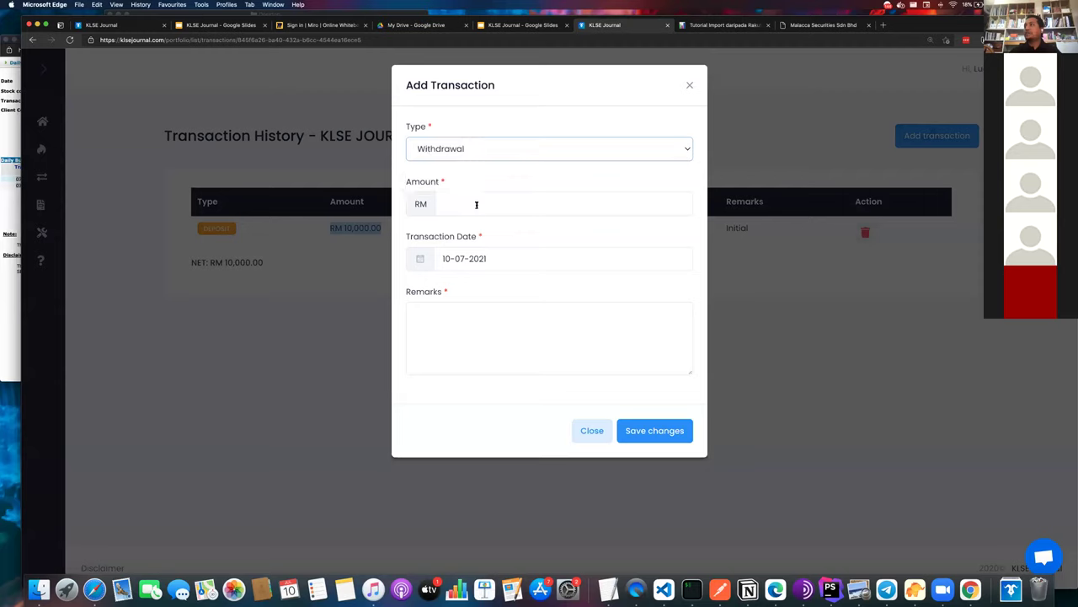
left_click(475, 204)
type("5000")
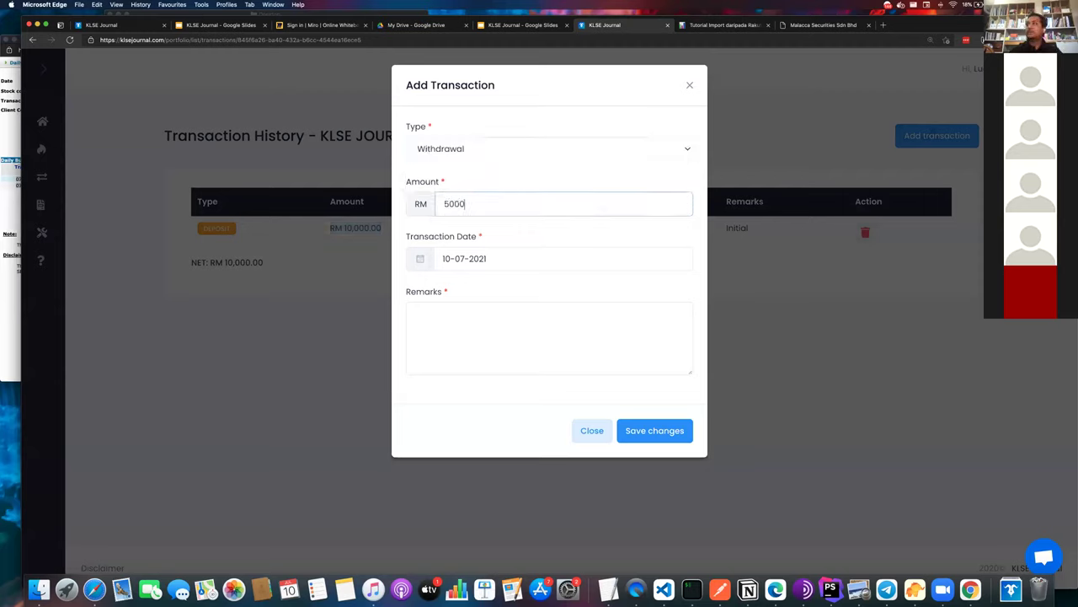
left_click(536, 354)
type("Buat korban")
left_click(661, 440)
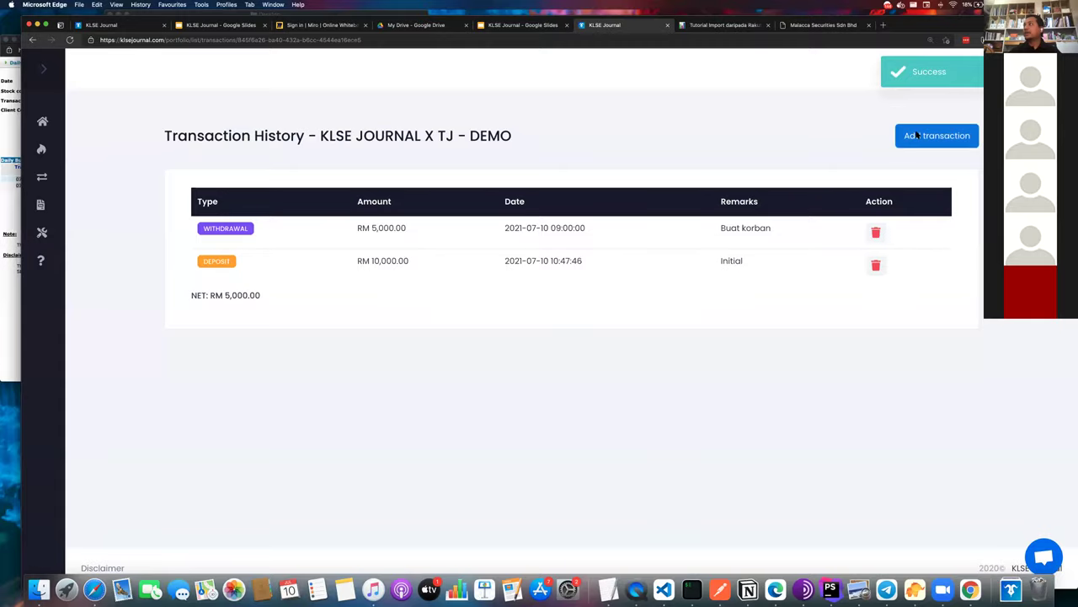
- Add a RM 20,000 deposit remarked 'ICitra', then return to the Open Trade page
left_click(918, 135)
left_click(502, 148)
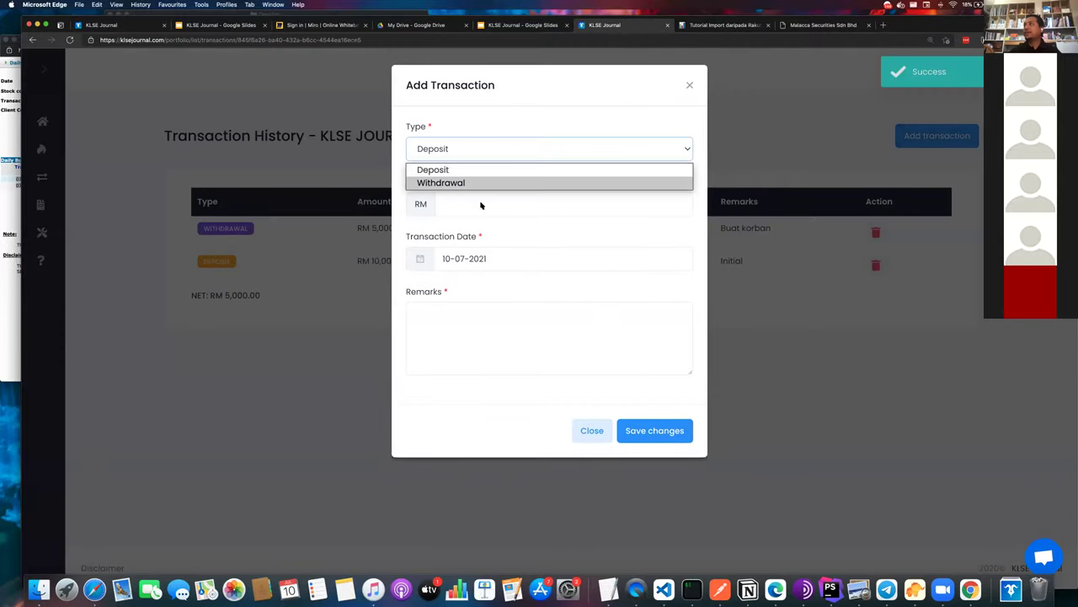
left_click(481, 205)
type("20000")
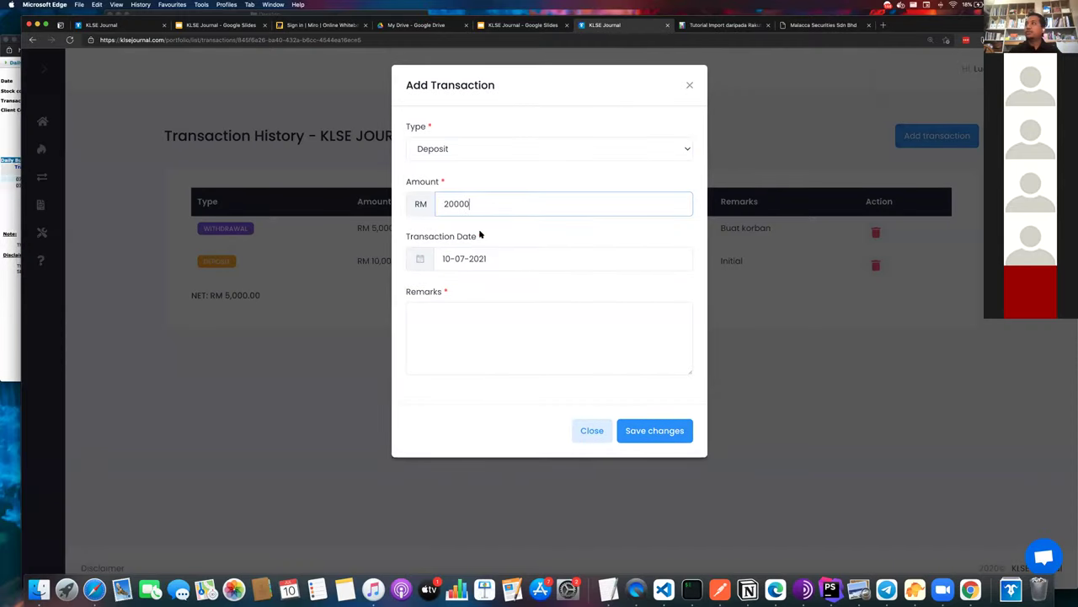
left_click(475, 317)
type("Bonys")
key("super+a")
key("BackSpace")
type("ICitra")
left_click(646, 431)
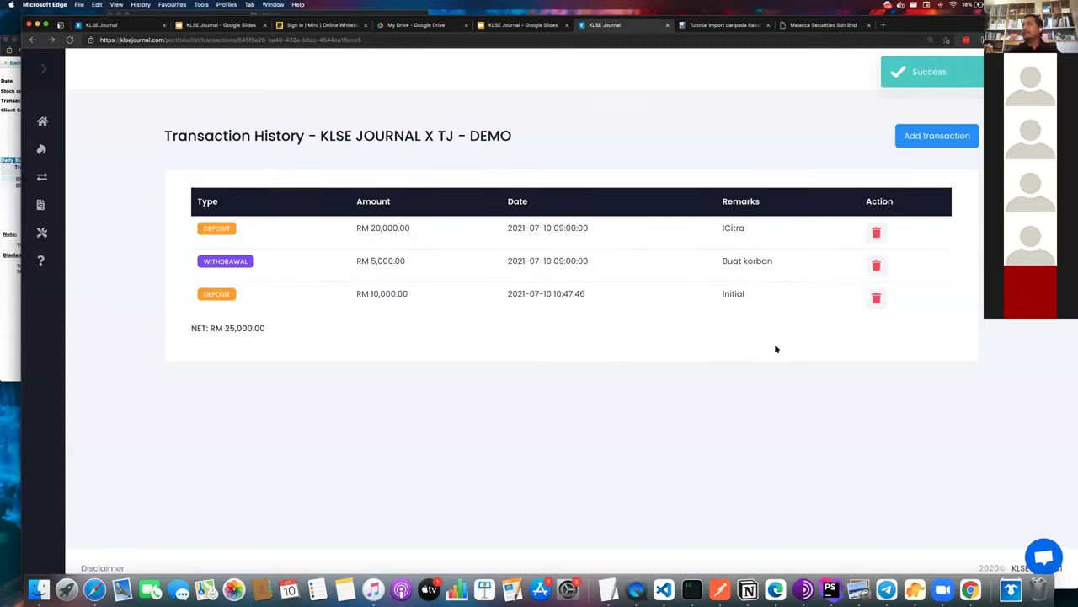
key("super+bracketleft")
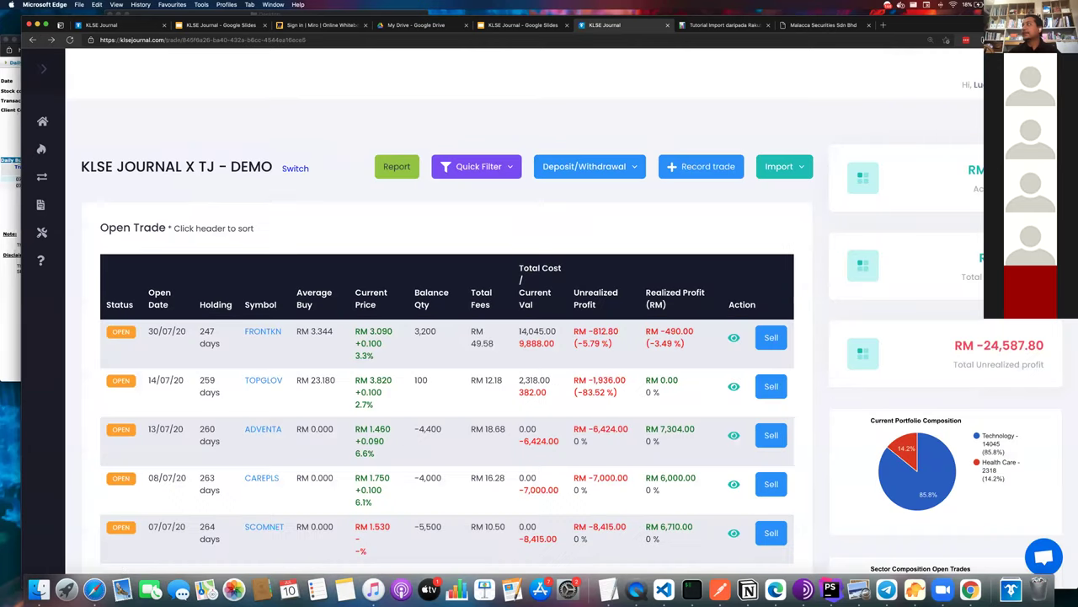
double_click(975, 169)
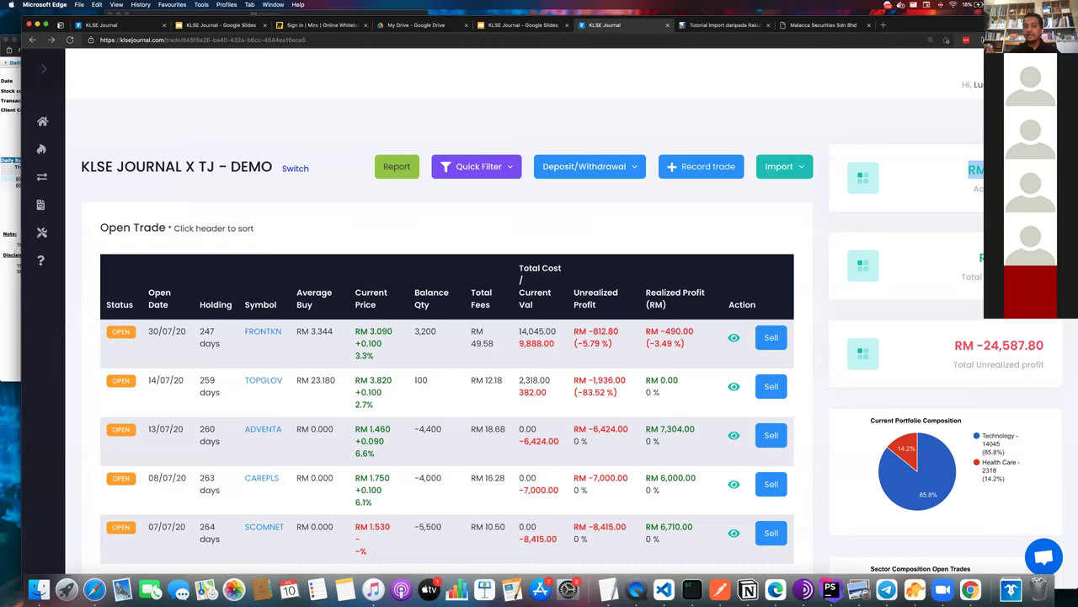
scroll(390, 218, "down", 1)
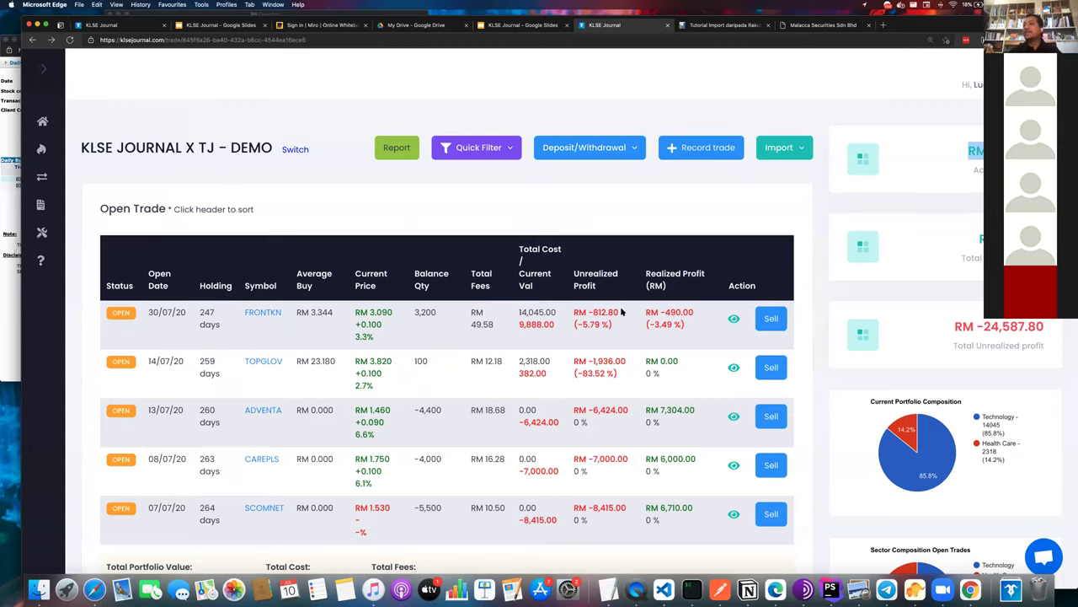
scroll(654, 383, "down", 1)
scroll(655, 383, "down", 2)
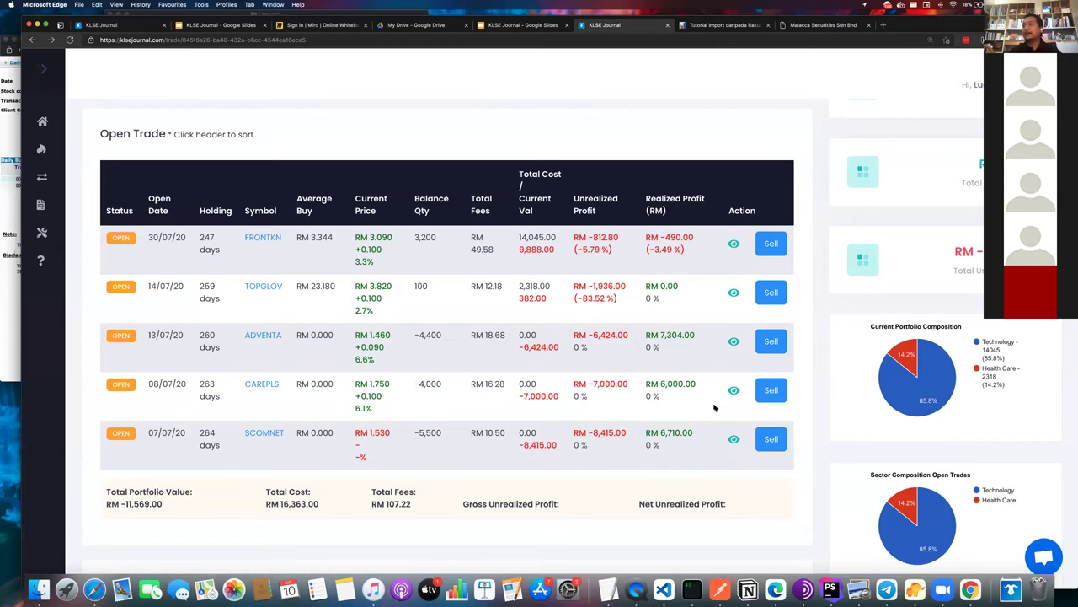
left_click(735, 390)
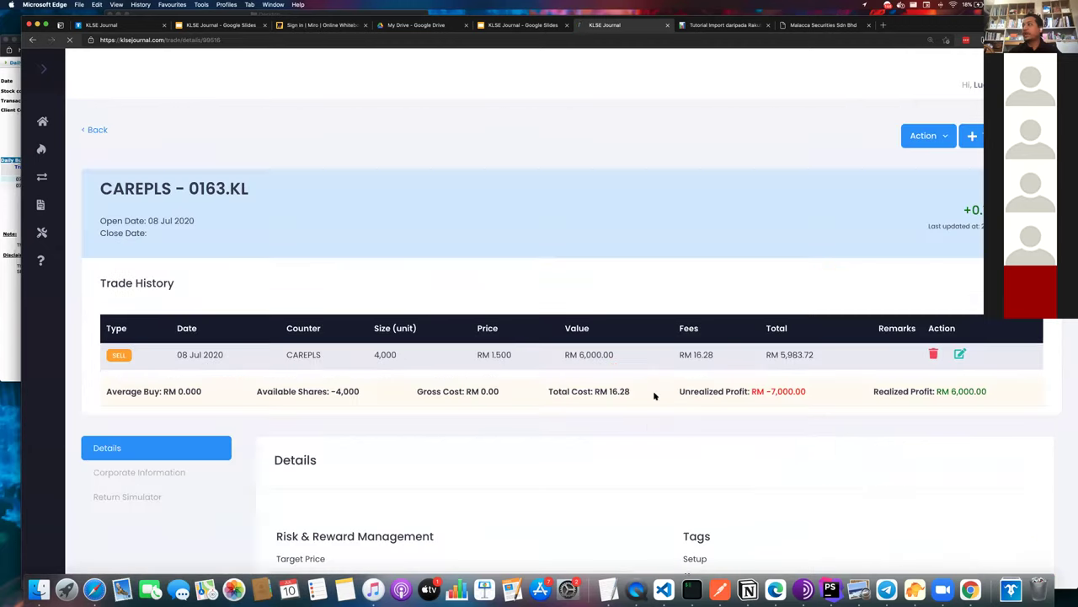
scroll(645, 427, "down", 3)
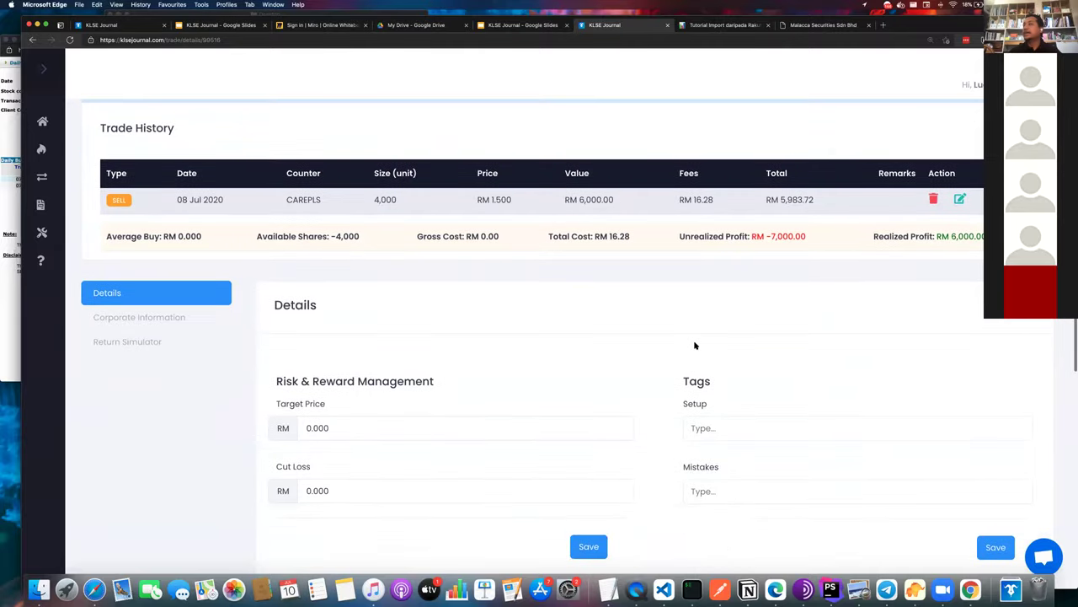
scroll(694, 344, "up", 3)
scroll(694, 344, "left", 5)
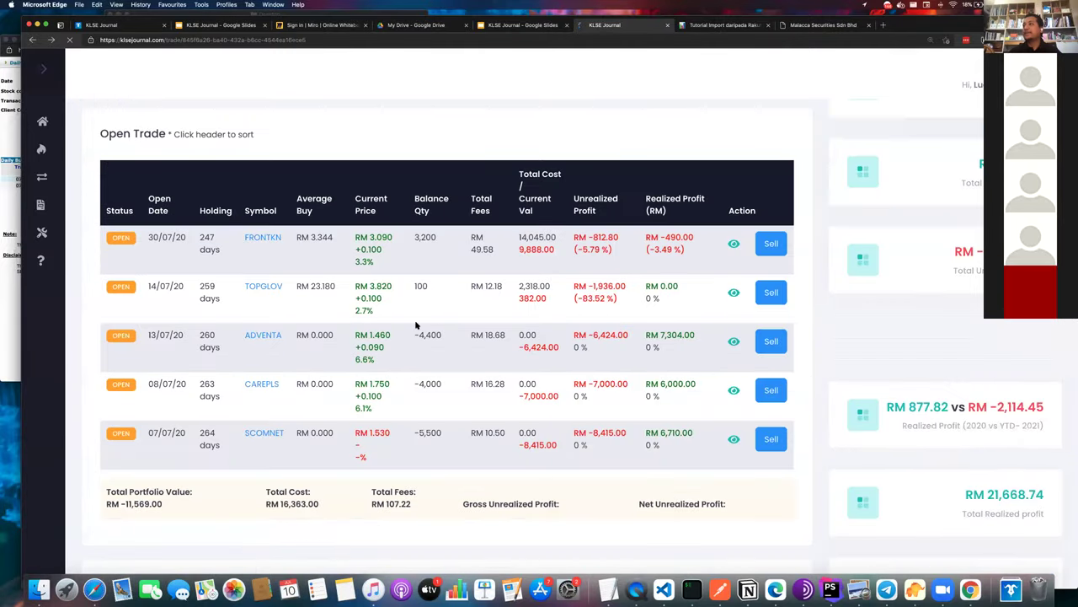
double_click(424, 337)
left_click(427, 382)
double_click(427, 384)
key("super+r")
triple_click(431, 339)
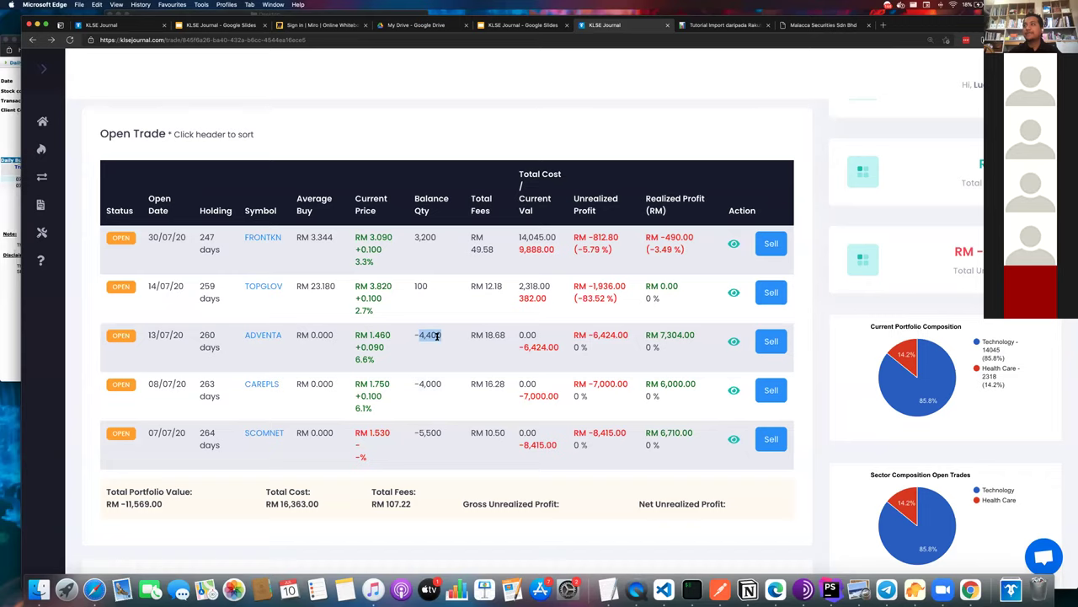
triple_click(428, 383)
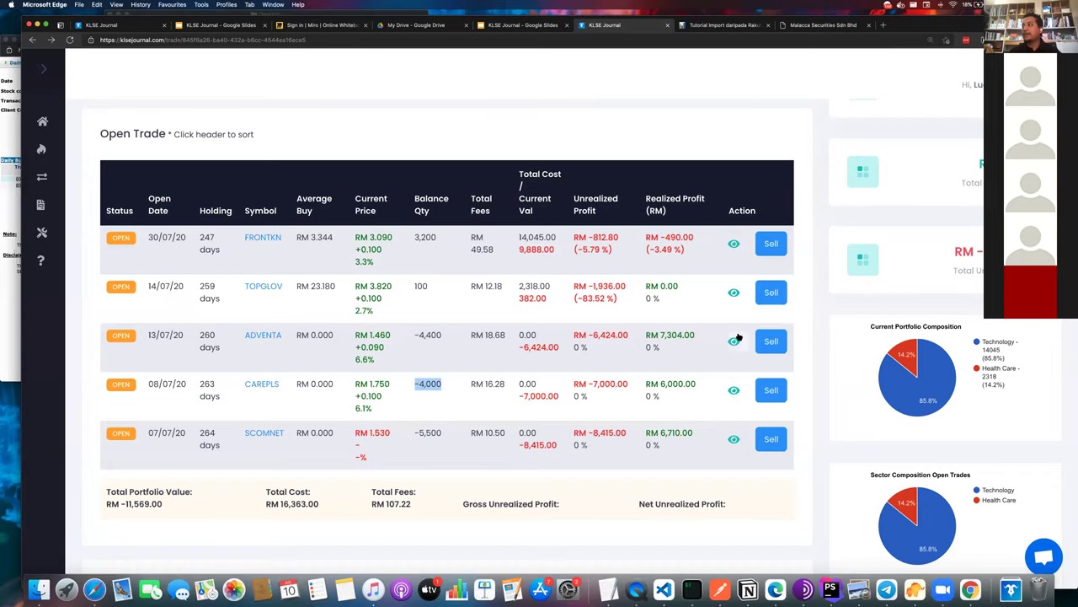
key("super+r")
triple_click(379, 355)
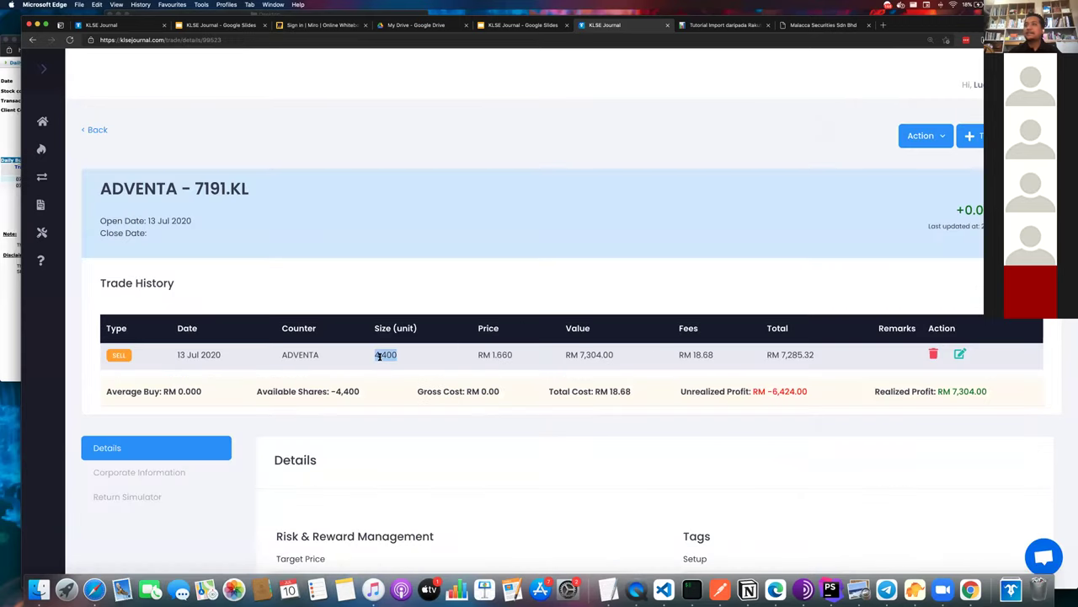
scroll(379, 355, "left", 5)
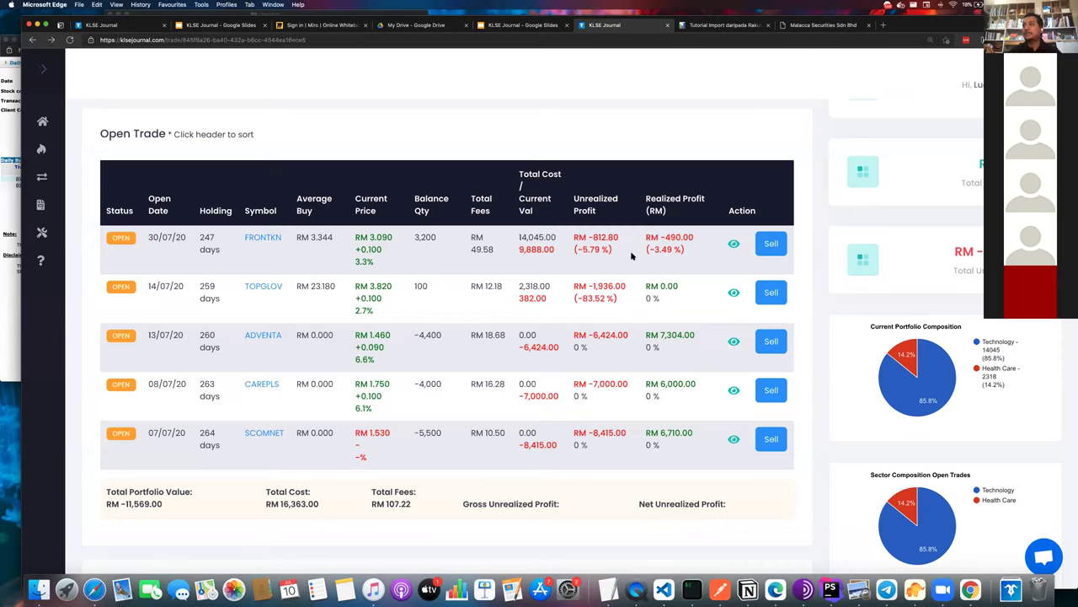
double_click(429, 236)
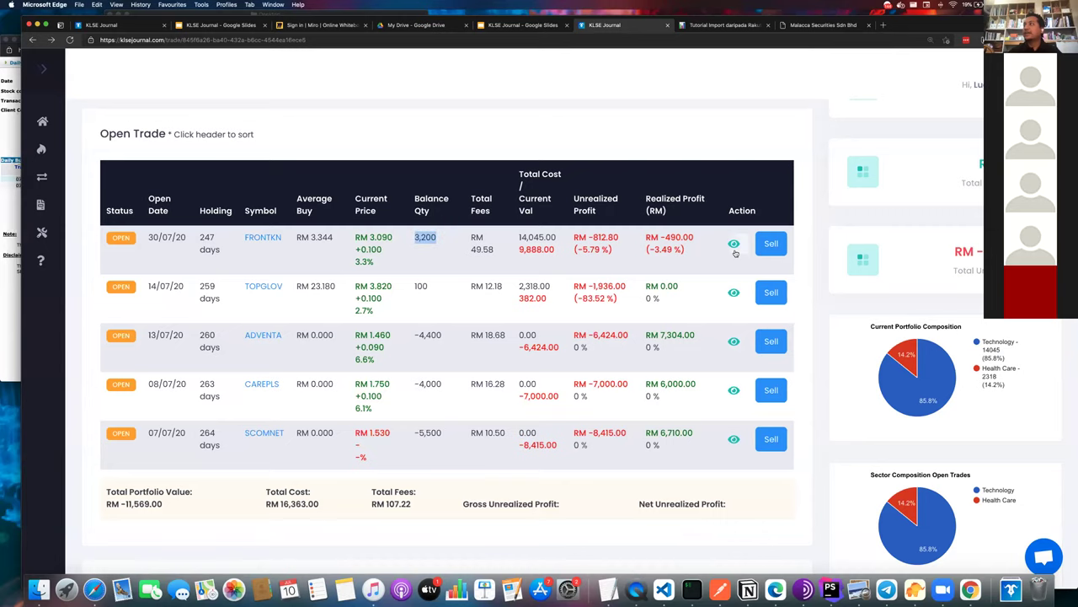
- Submit a FRONTKN buy of 10 lots (1,000 units) at RM 3.090
left_click(734, 245)
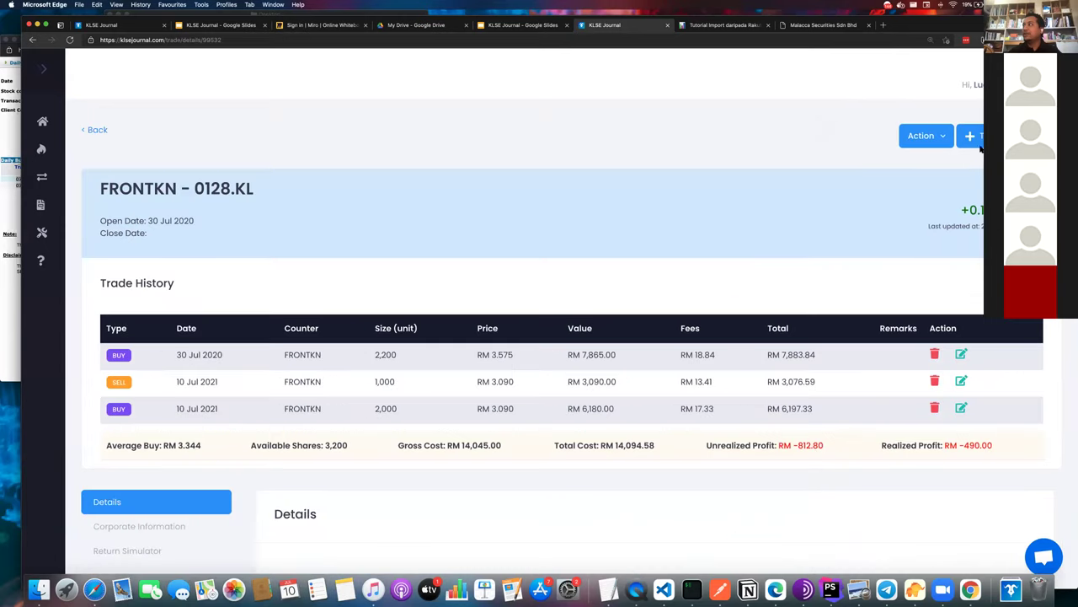
left_click(980, 144)
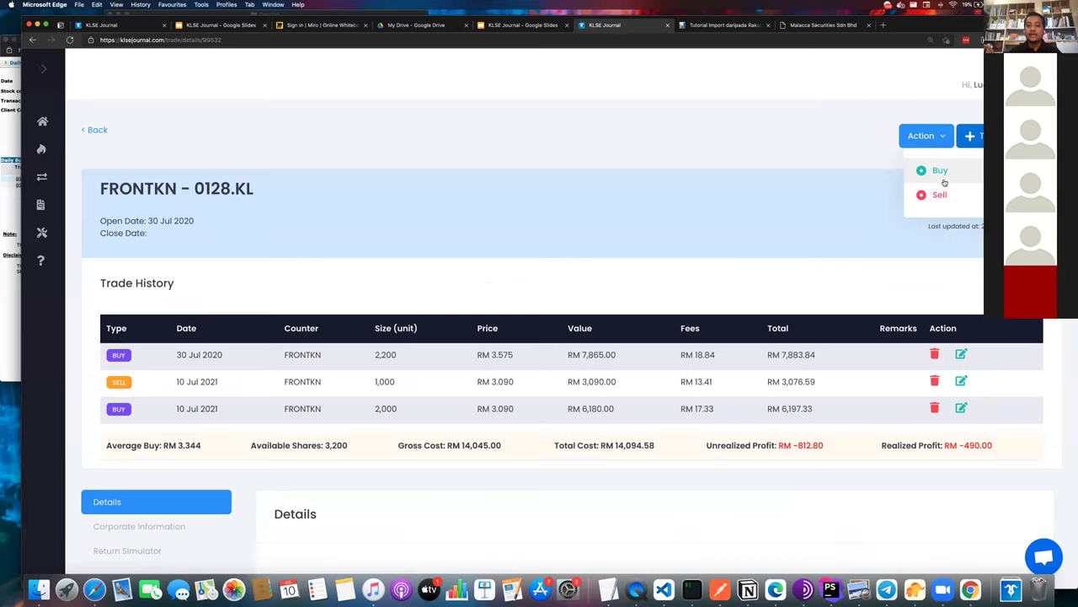
left_click(943, 179)
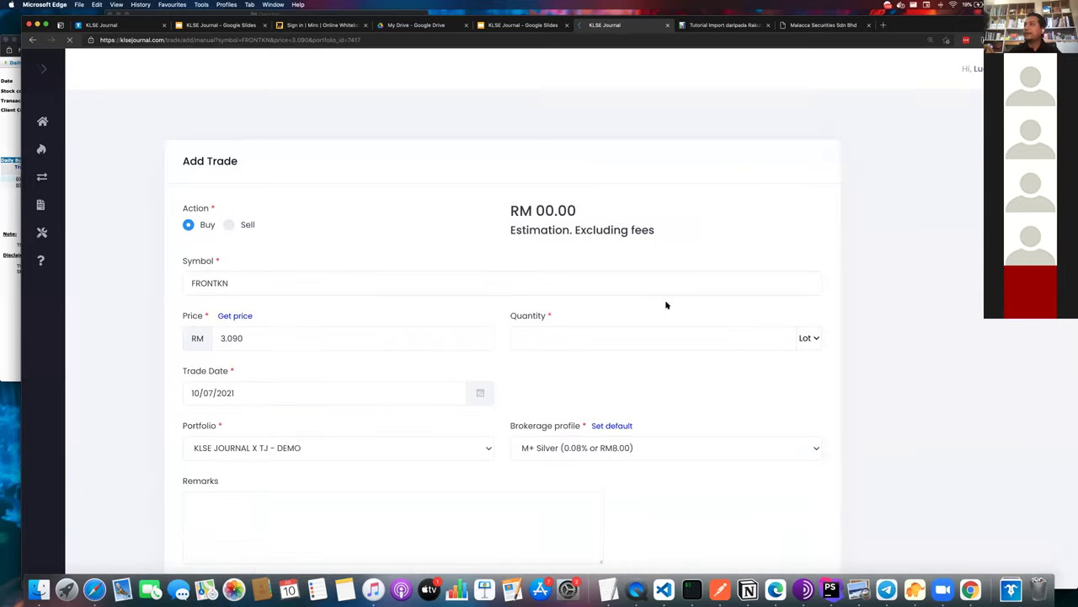
left_click(517, 335)
type("1000")
key("BackSpace")
key("BackSpace")
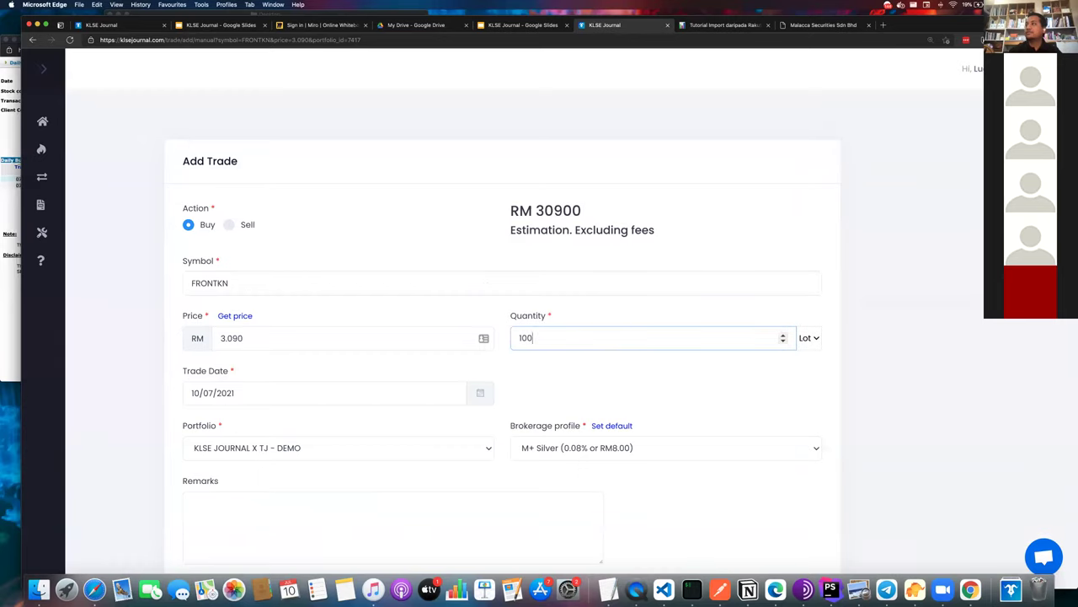
scroll(505, 362, "down", 2)
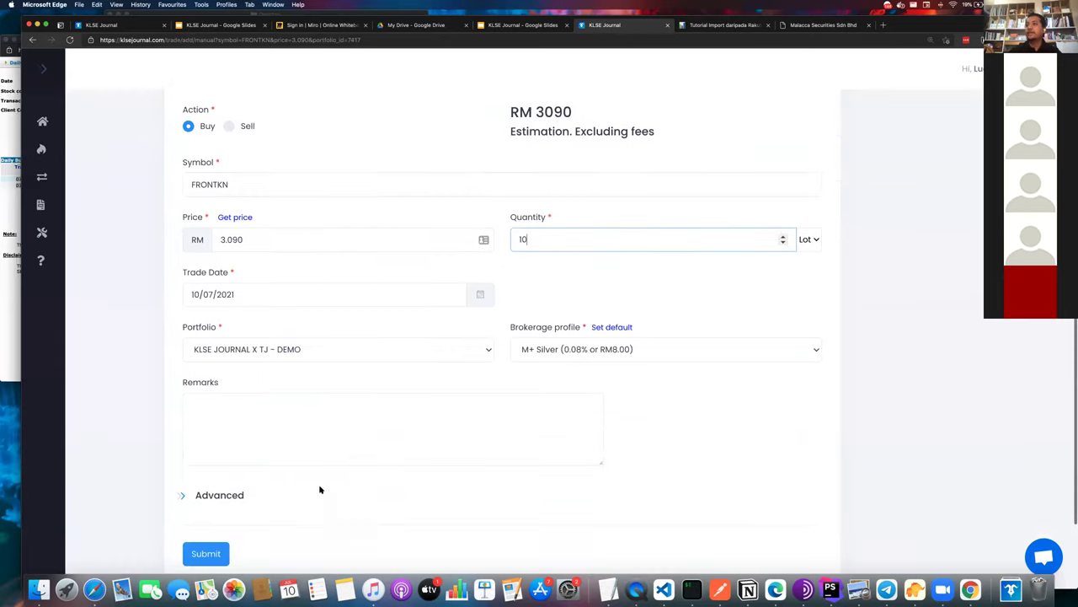
left_click(241, 223)
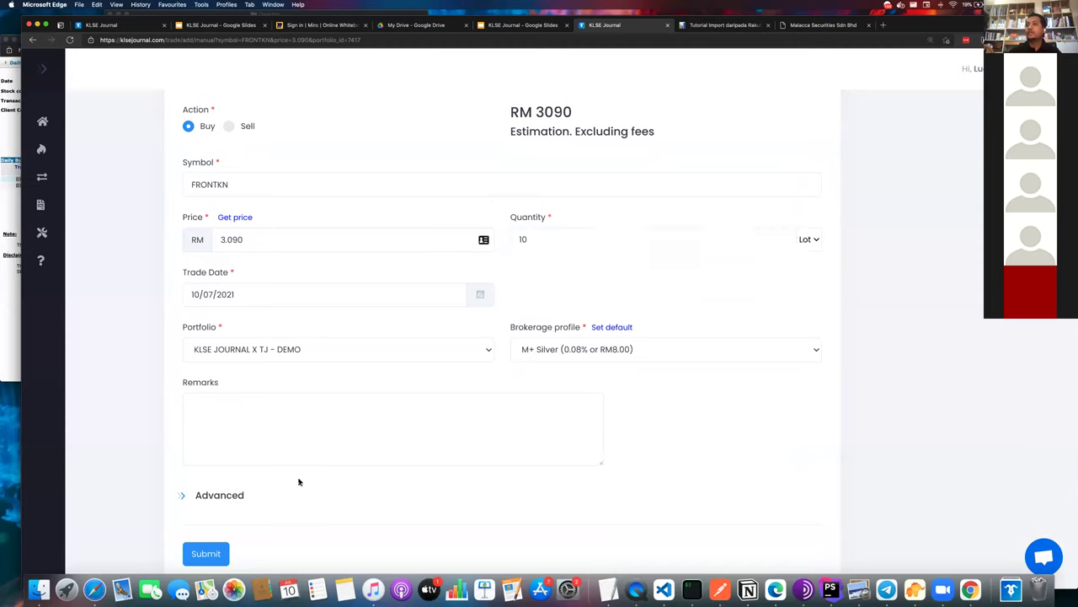
left_click(207, 553)
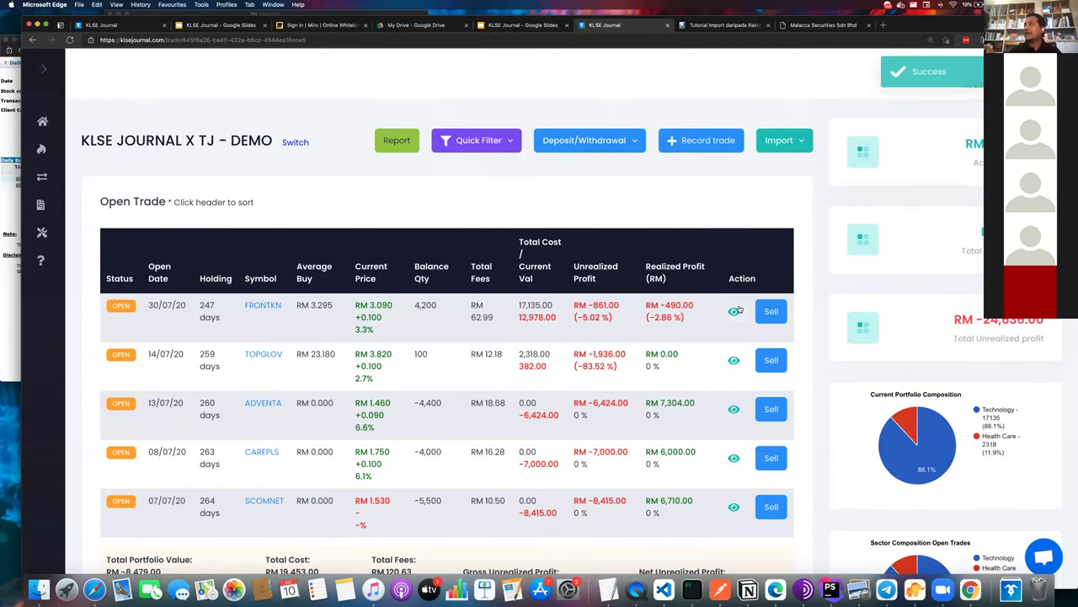
- Reopen FRONTKN's details to confirm 4,200 shares averaging RM 3.295
left_click(735, 311)
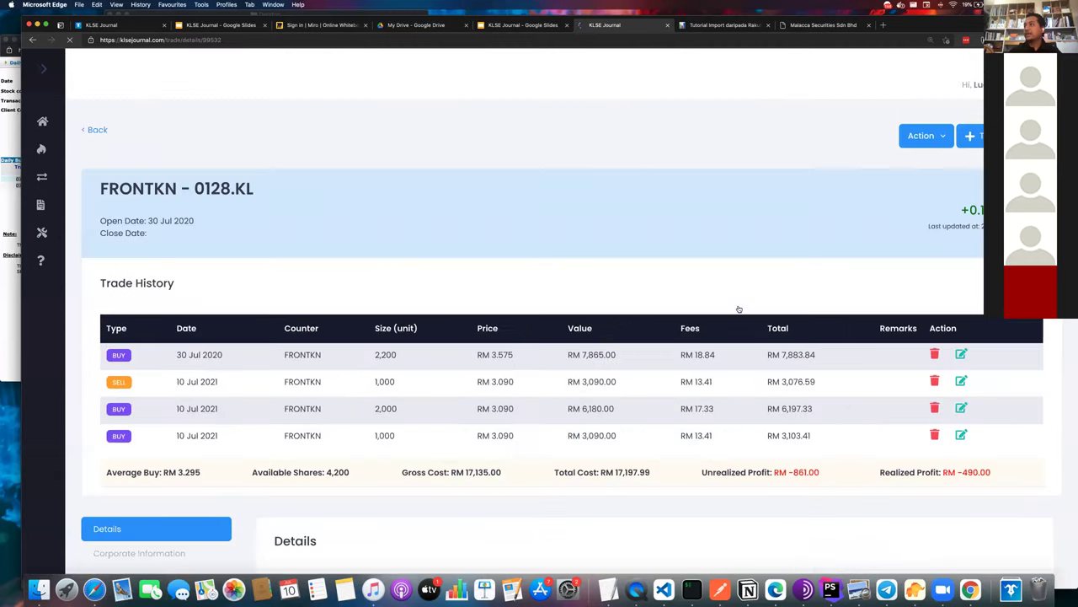
scroll(738, 310, "down", 1)
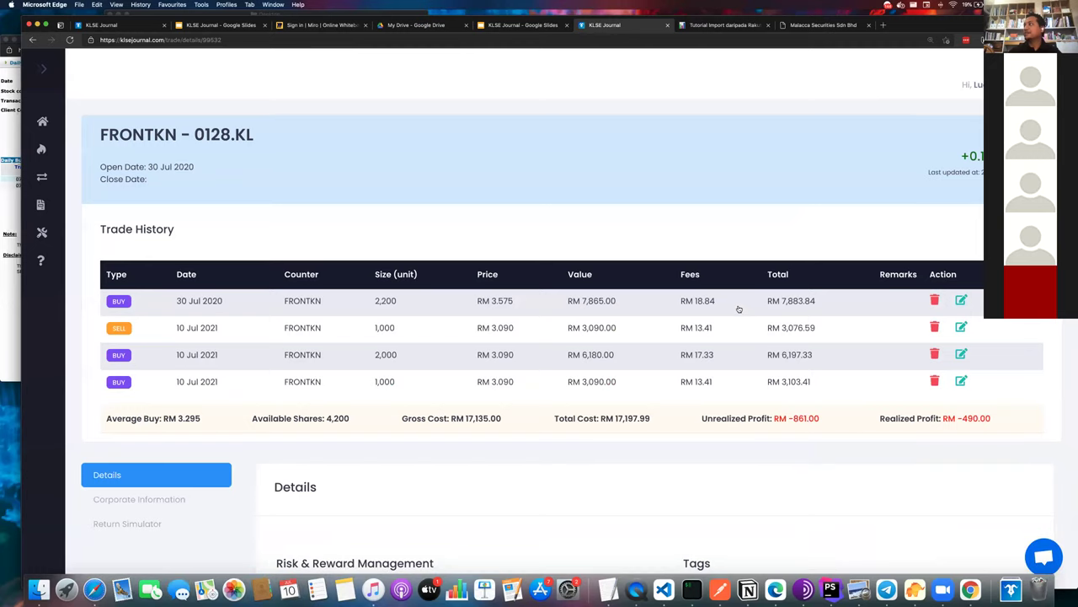
scroll(739, 311, "down", 1)
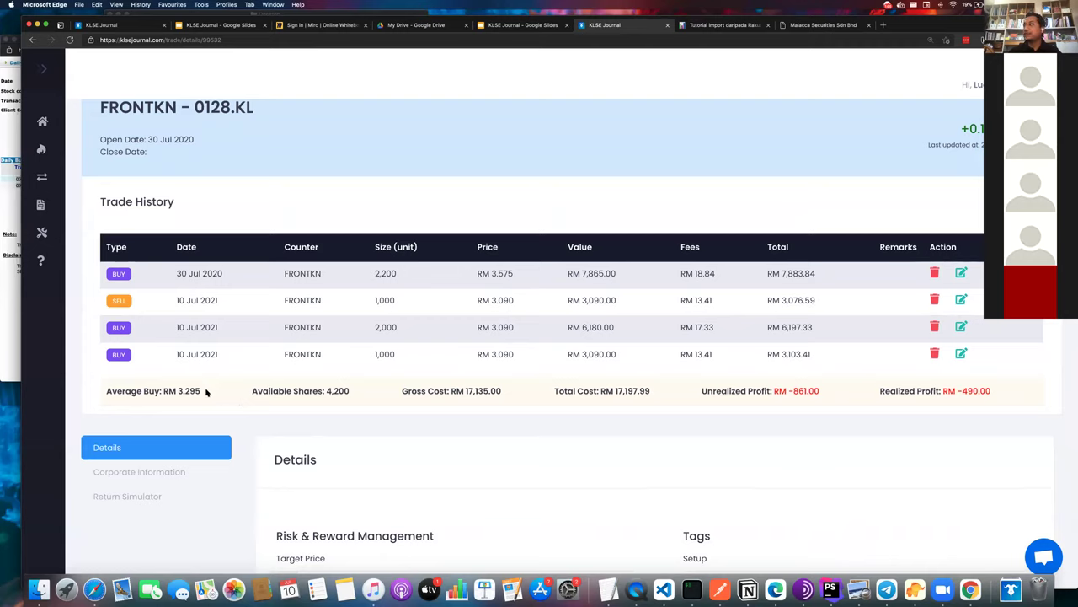
triple_click(206, 391)
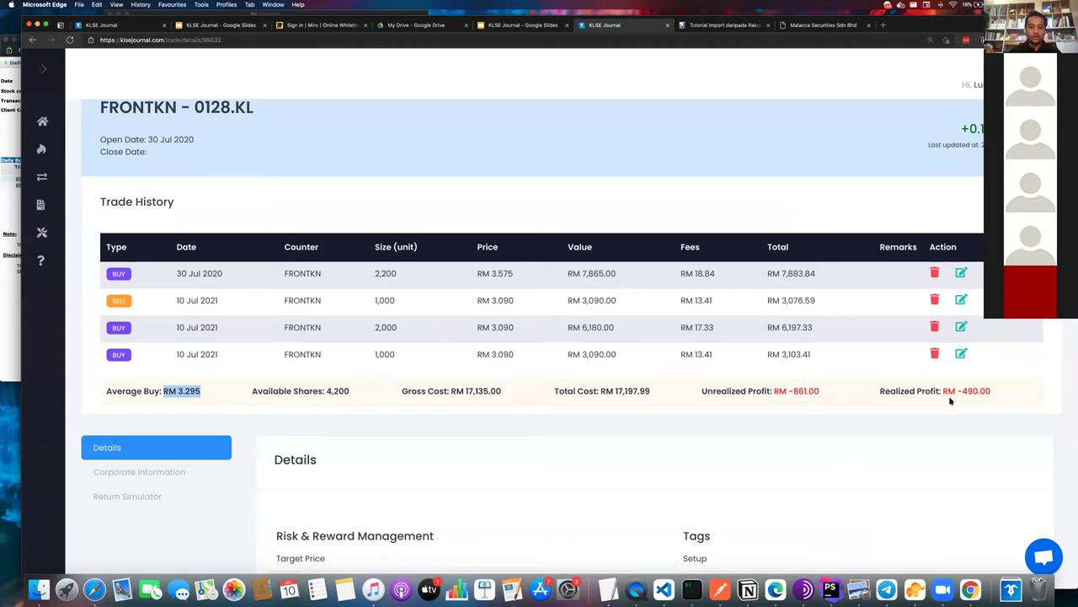
scroll(487, 383, "down", 2)
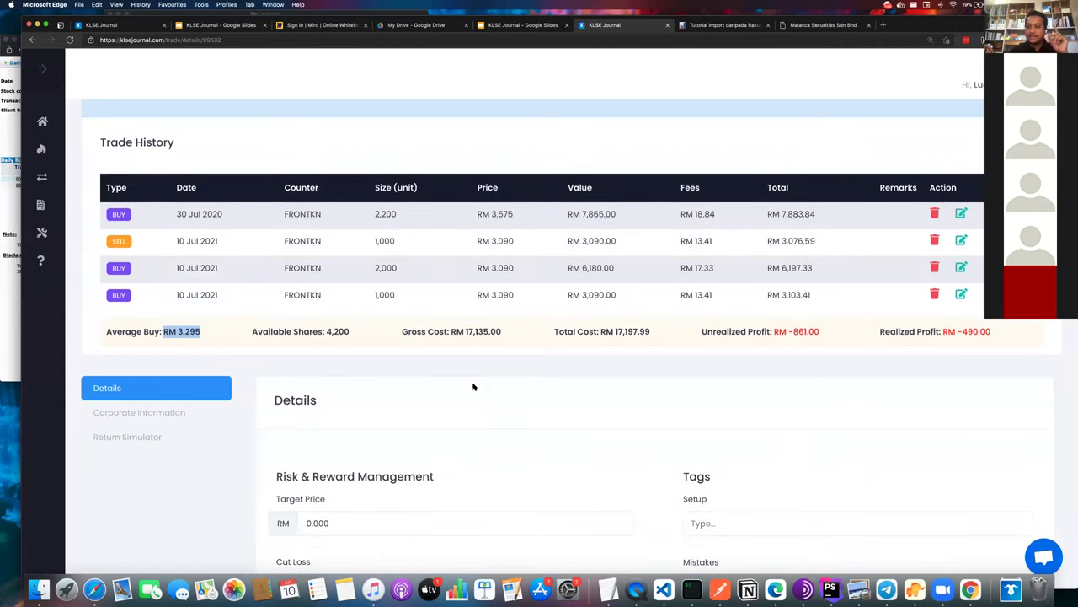
scroll(367, 396, "down", 5)
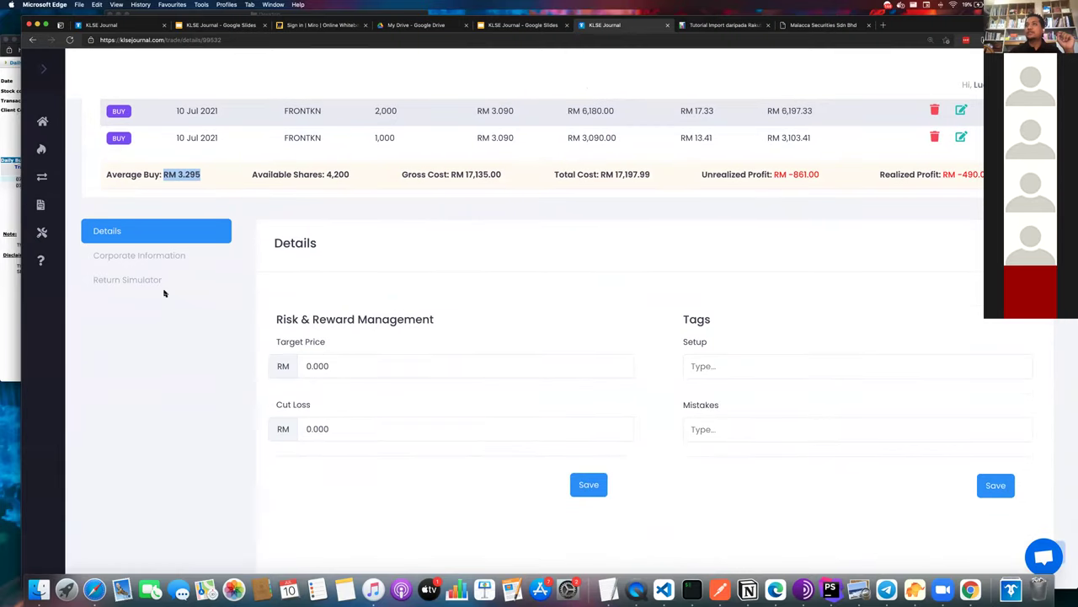
- Open FRONTKN's Return Simulator and review the projected loss at RM 3.050 (8.01%)
left_click(158, 279)
scroll(269, 396, "up", 6)
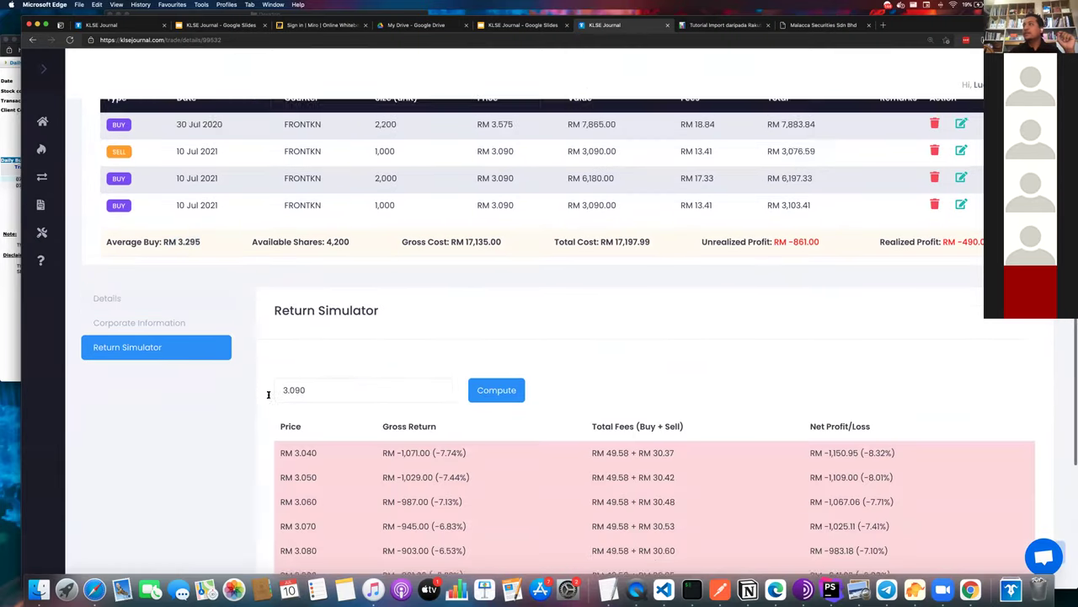
scroll(269, 395, "down", 10)
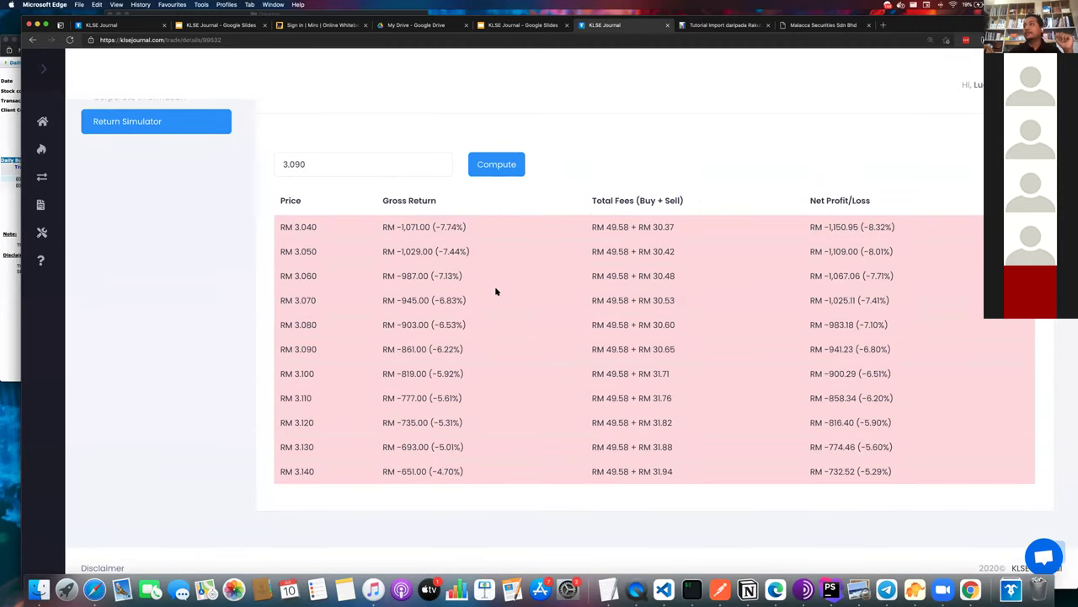
scroll(497, 289, "up", 3)
scroll(496, 289, "up", 3)
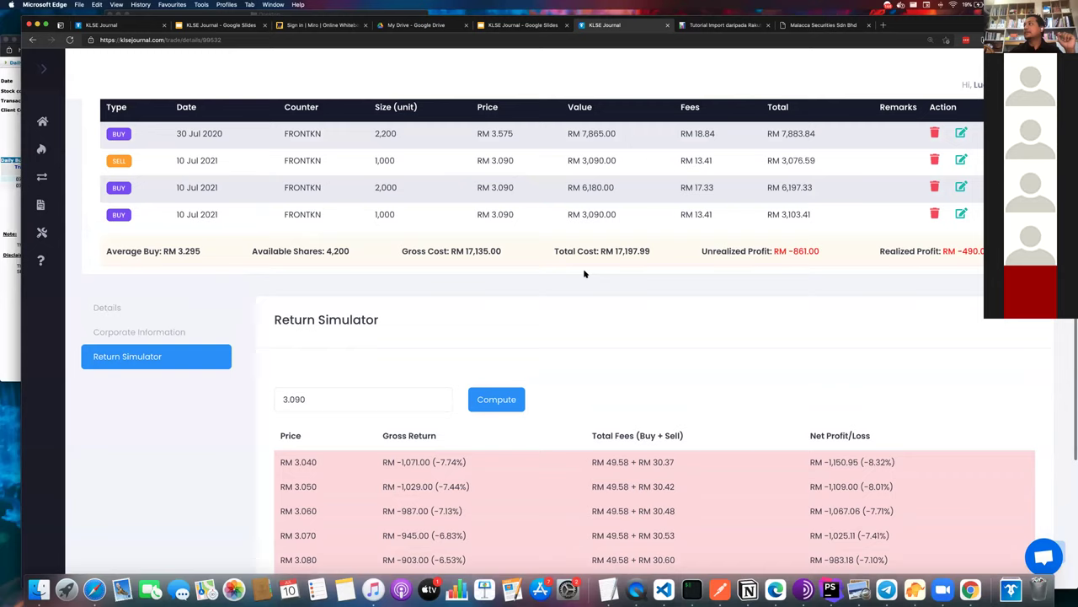
scroll(463, 368, "down", 5)
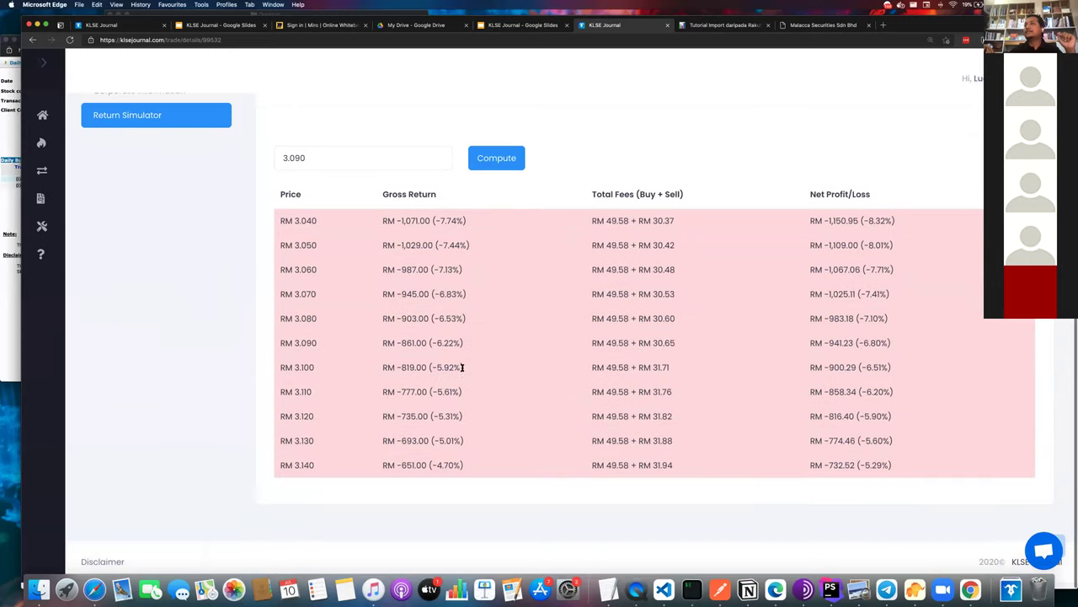
scroll(277, 209, "up", 6)
scroll(277, 209, "up", 5)
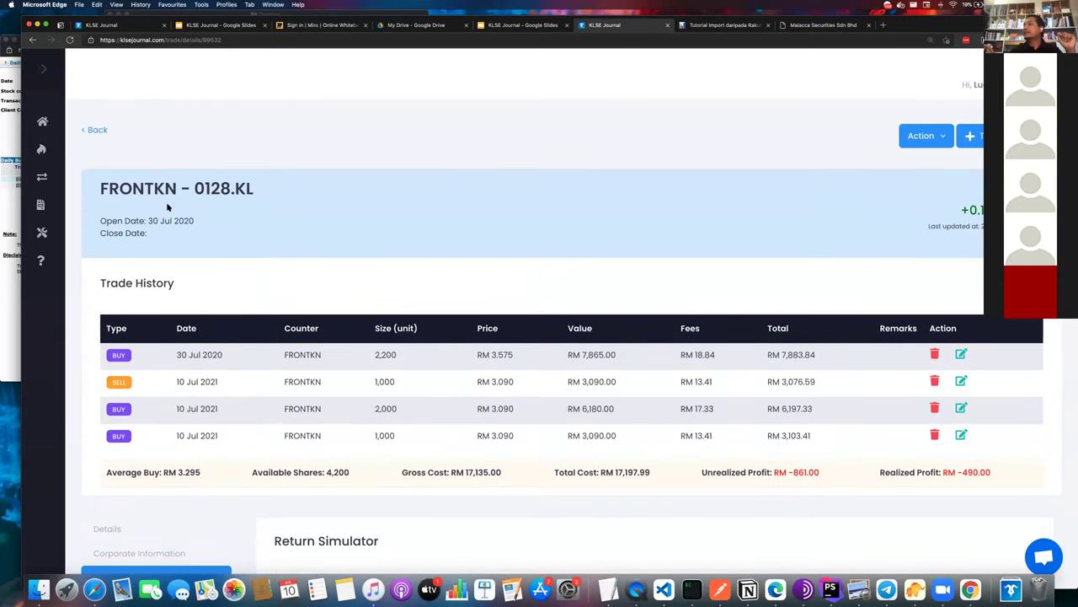
scroll(333, 417, "down", 10)
scroll(348, 431, "up", 5)
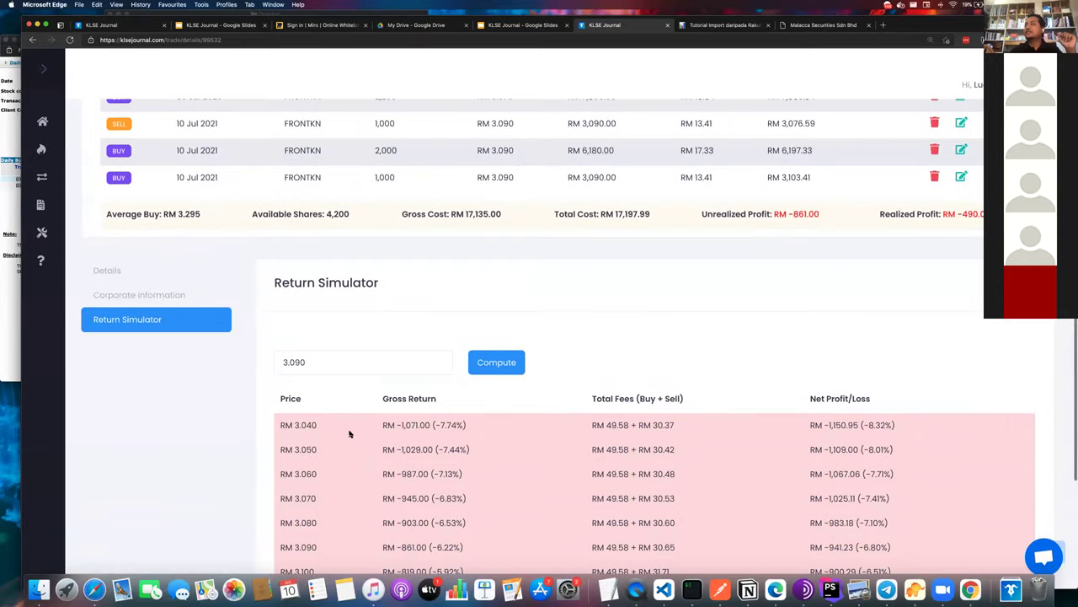
scroll(350, 434, "down", 1)
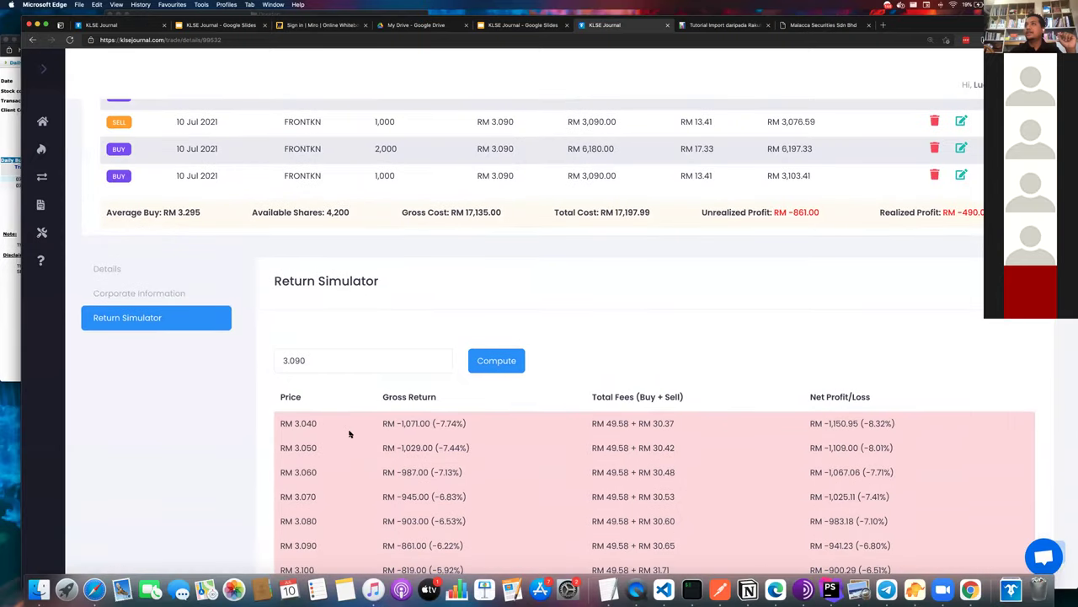
scroll(349, 433, "down", 3)
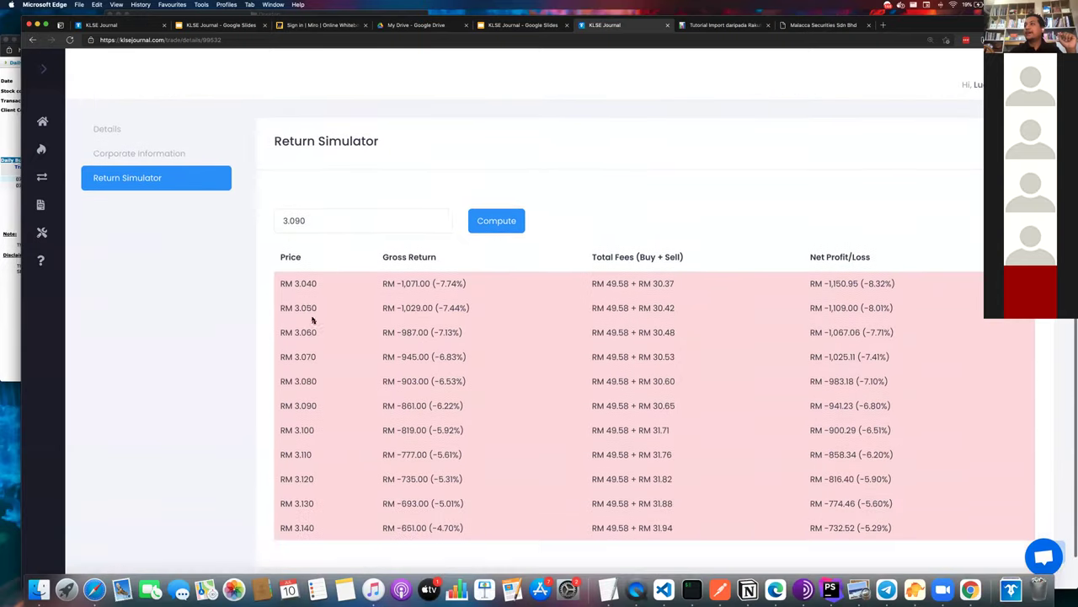
triple_click(851, 308)
left_click_drag(869, 308, 882, 308)
- Recompute the Return Simulator at a 2.50 target price and check the RM 2.500 row
triple_click(404, 227)
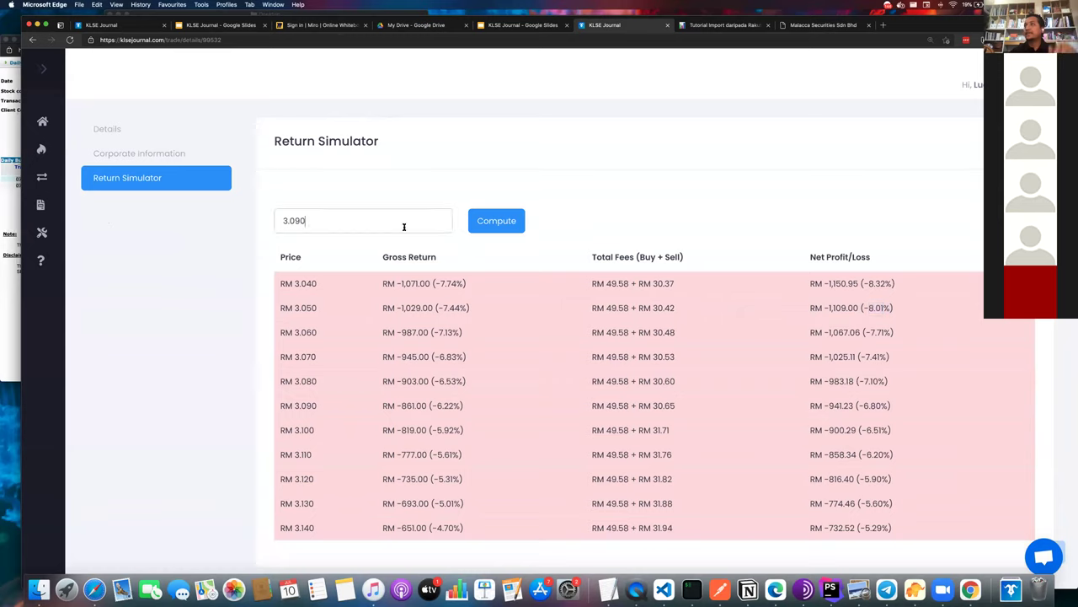
type("2.50")
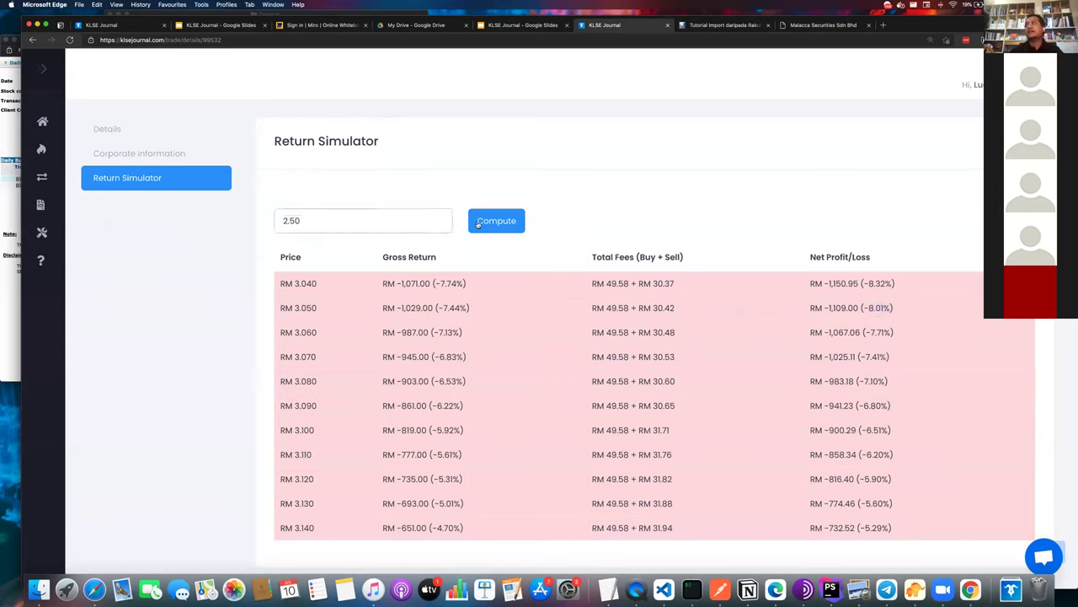
left_click(484, 223)
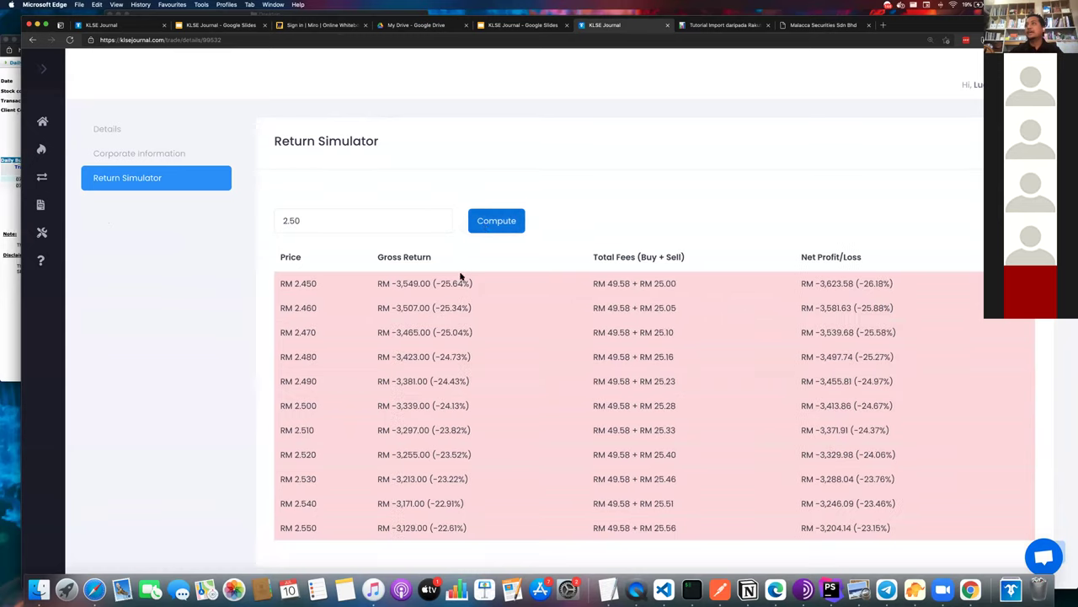
triple_click(291, 403)
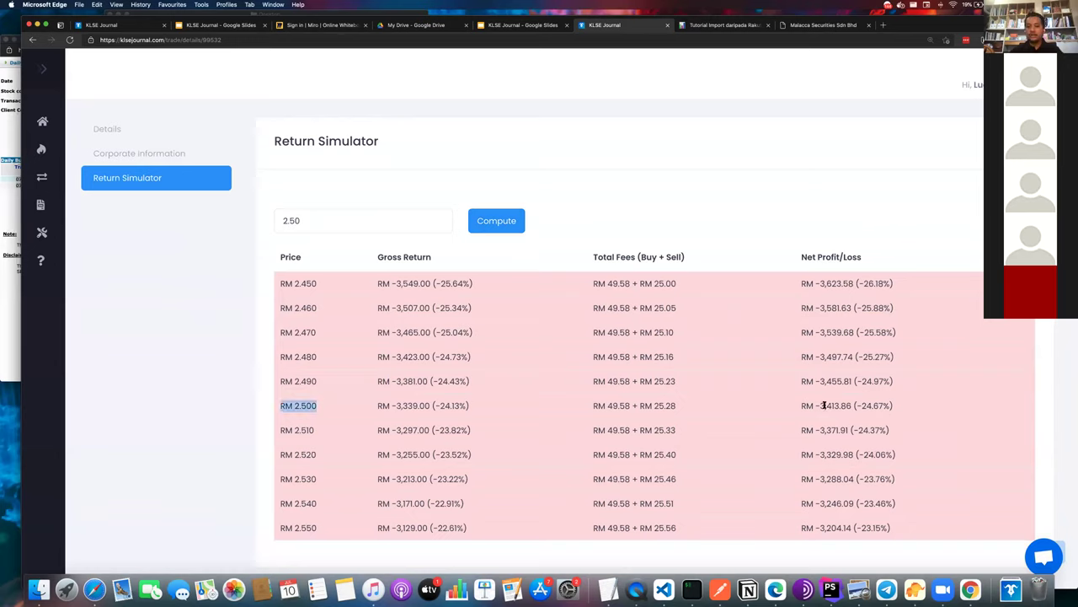
- Zoom the page in and review the projected net loss at RM 2.500
key("super+equal")
key("super+equal")
key("super+equal")
key("super+equal")
key("super+equal")
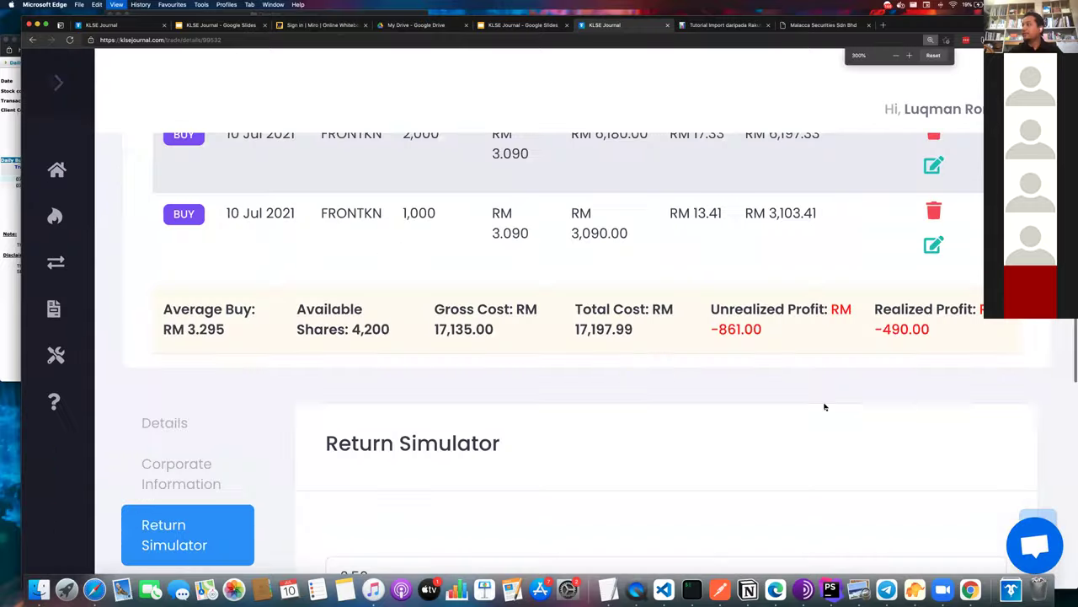
key("super+minus")
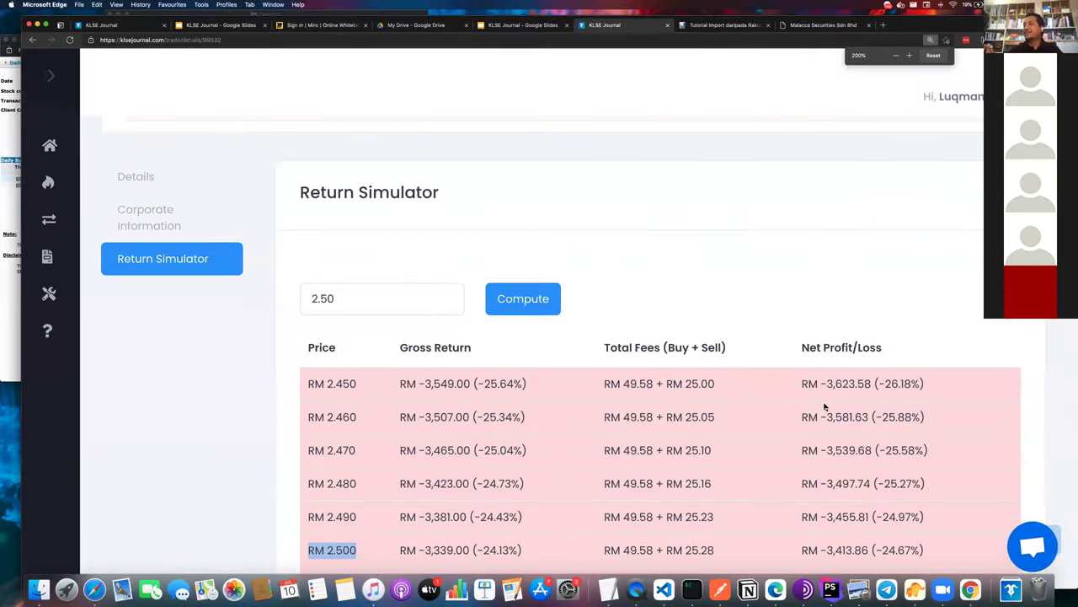
scroll(824, 407, "down", 3)
key("super+equal")
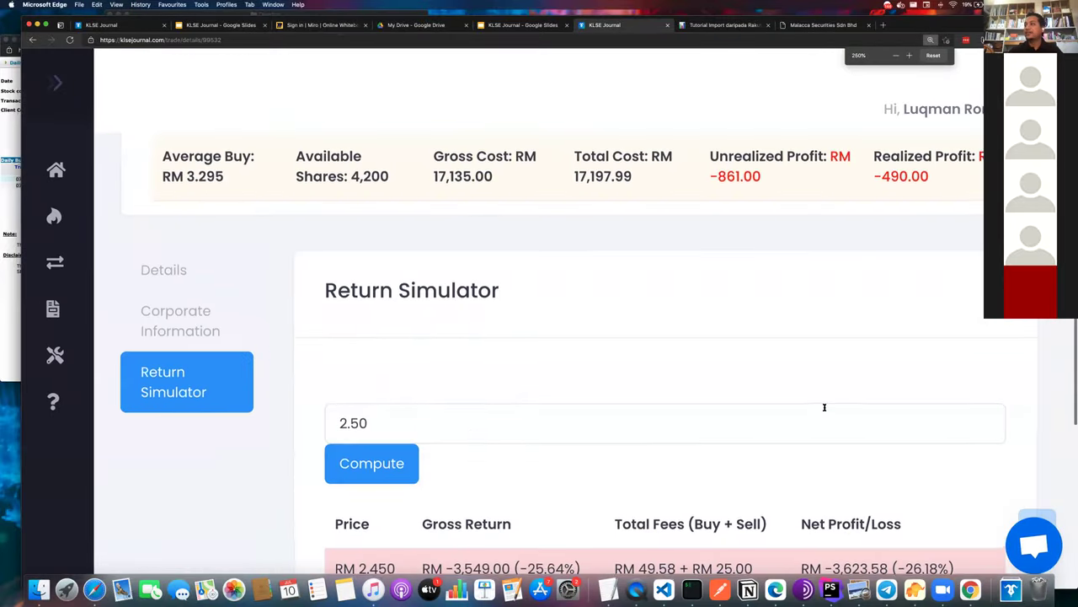
scroll(824, 408, "down", 5)
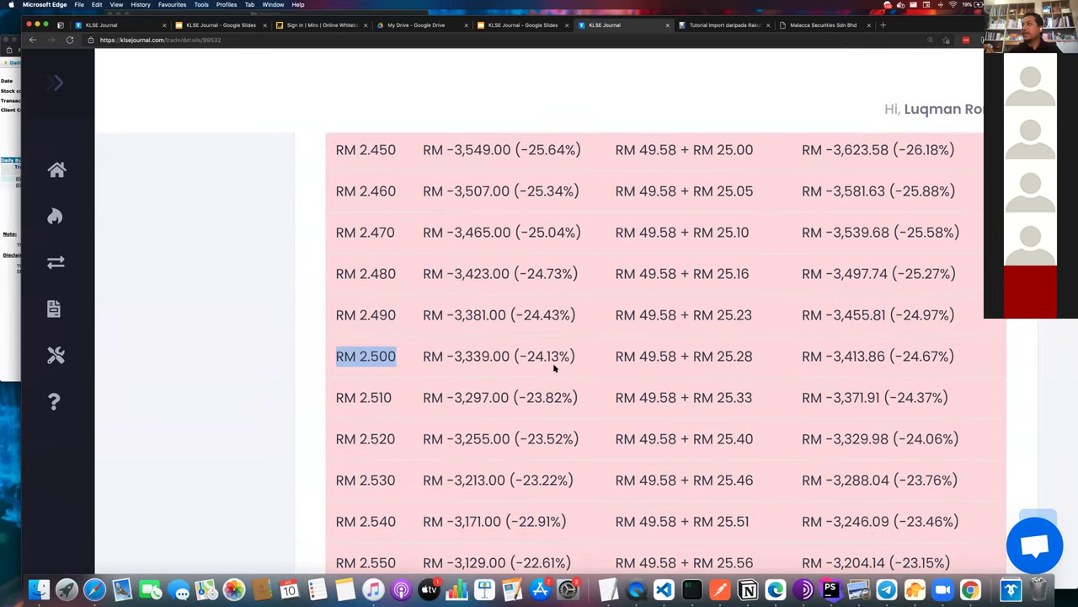
scroll(512, 386, "up", 2)
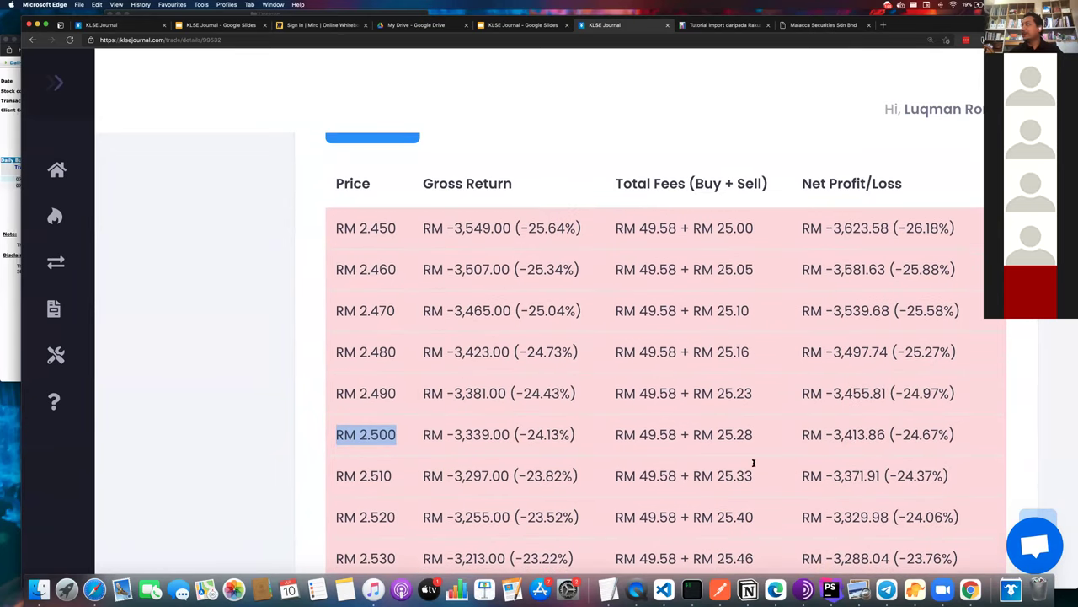
triple_click(900, 435)
scroll(563, 248, "up", 2)
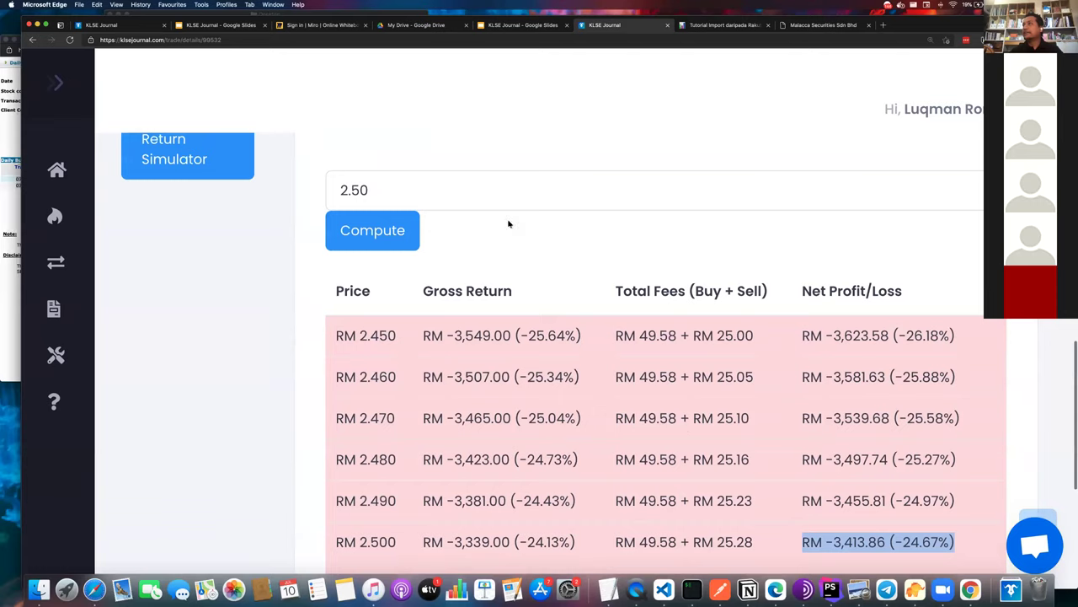
- Recompute returns for a target price of 6, showing RM 11,251.15 (81.30%) net profit
double_click(494, 188)
type("6")
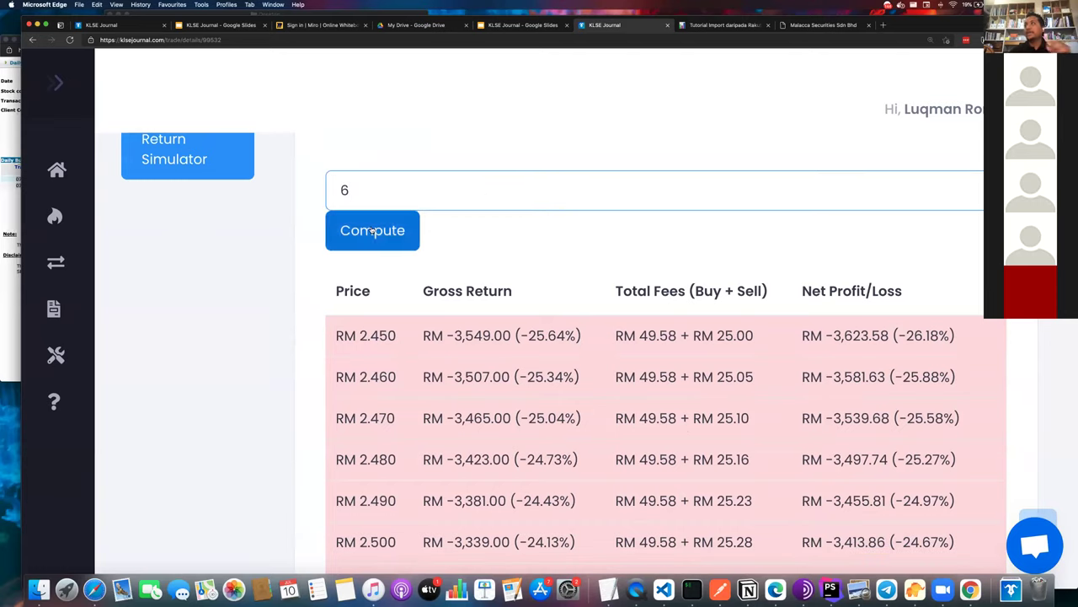
left_click(383, 234)
scroll(417, 362, "down", 2)
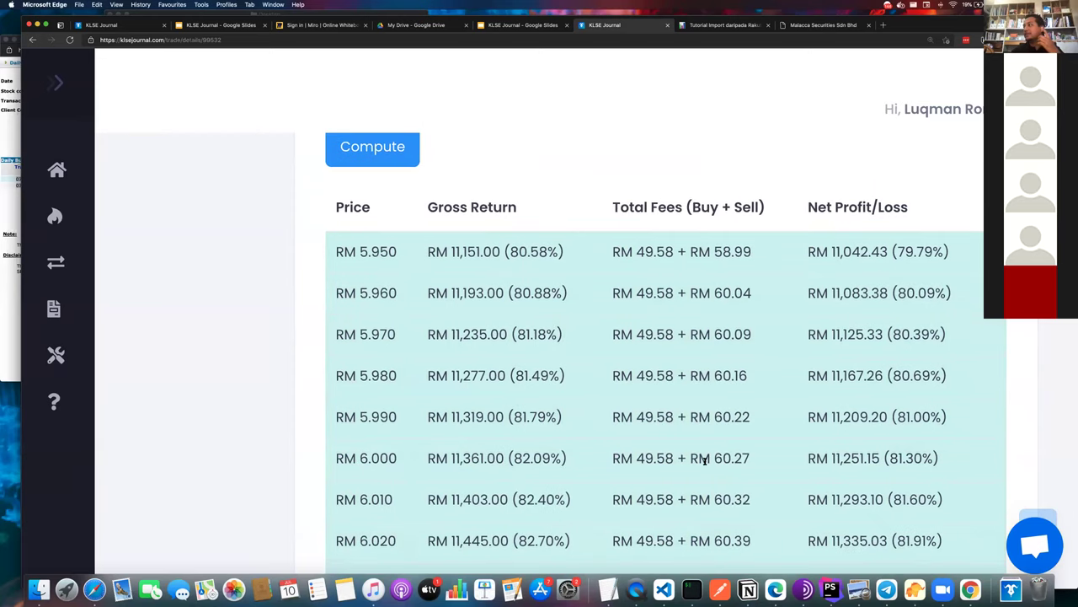
triple_click(844, 462)
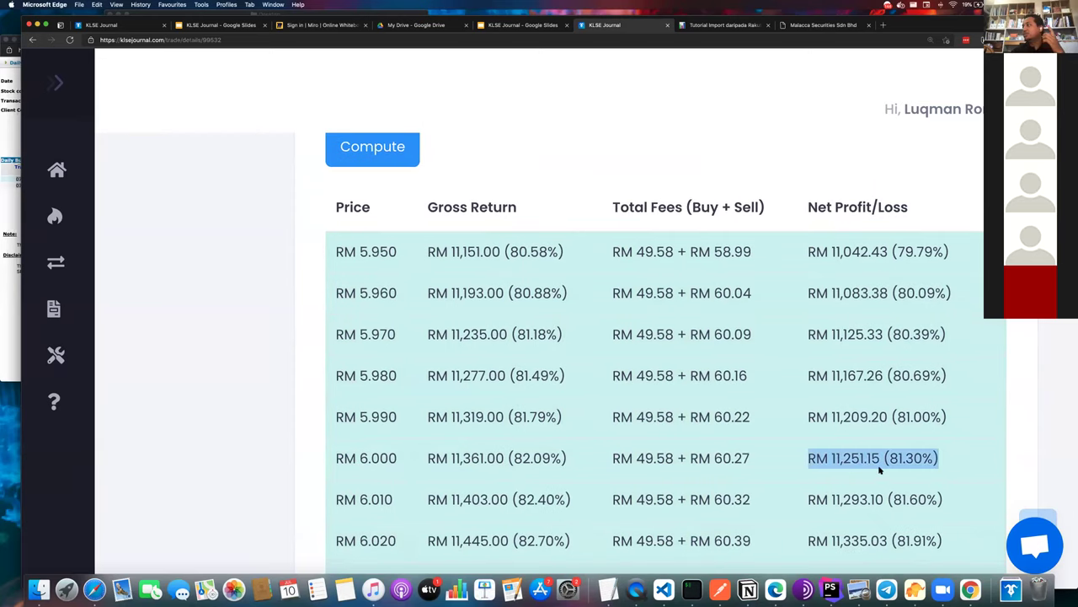
left_click(894, 461)
double_click(894, 461)
- Review the Total Fees (Buy + Sell) column and the rest of the results table
scroll(886, 455, "up", 1)
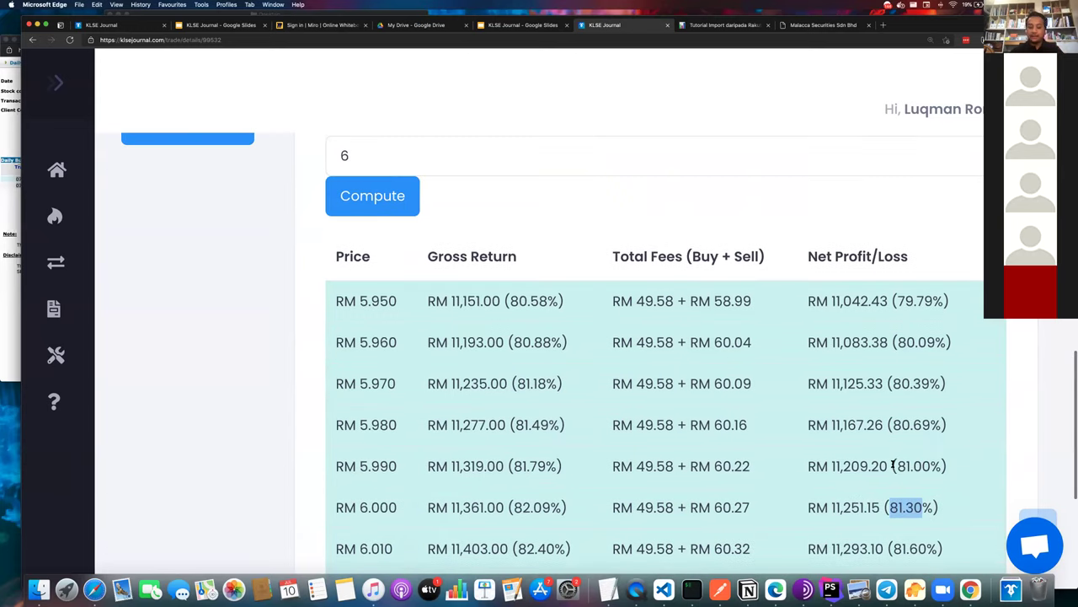
triple_click(696, 262)
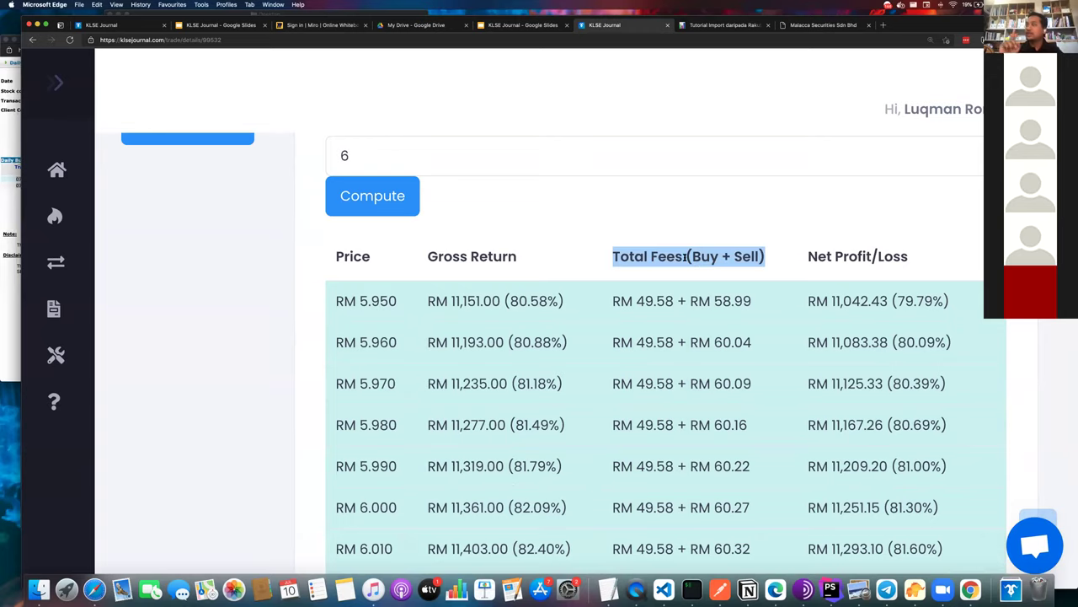
left_click(686, 256)
scroll(523, 221, "up", 10)
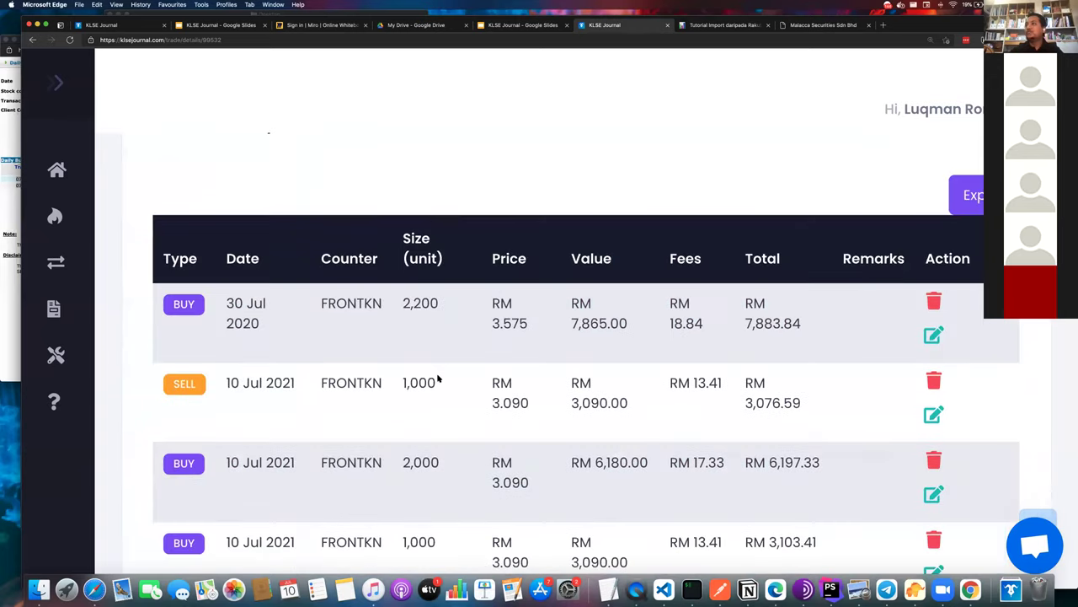
scroll(440, 378, "down", 10)
scroll(505, 354, "down", 3)
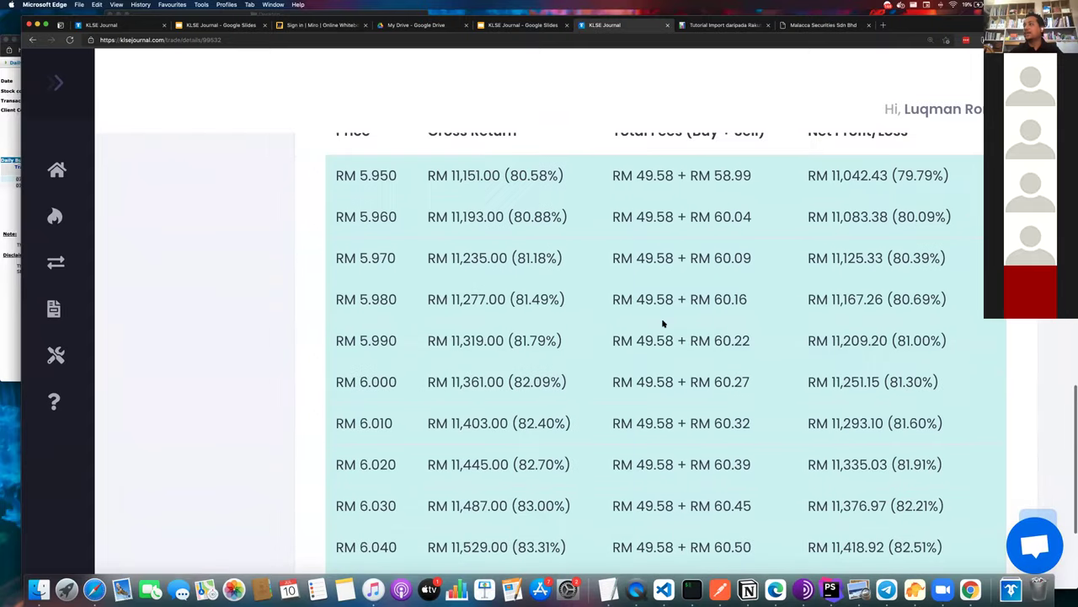
key("super+minus")
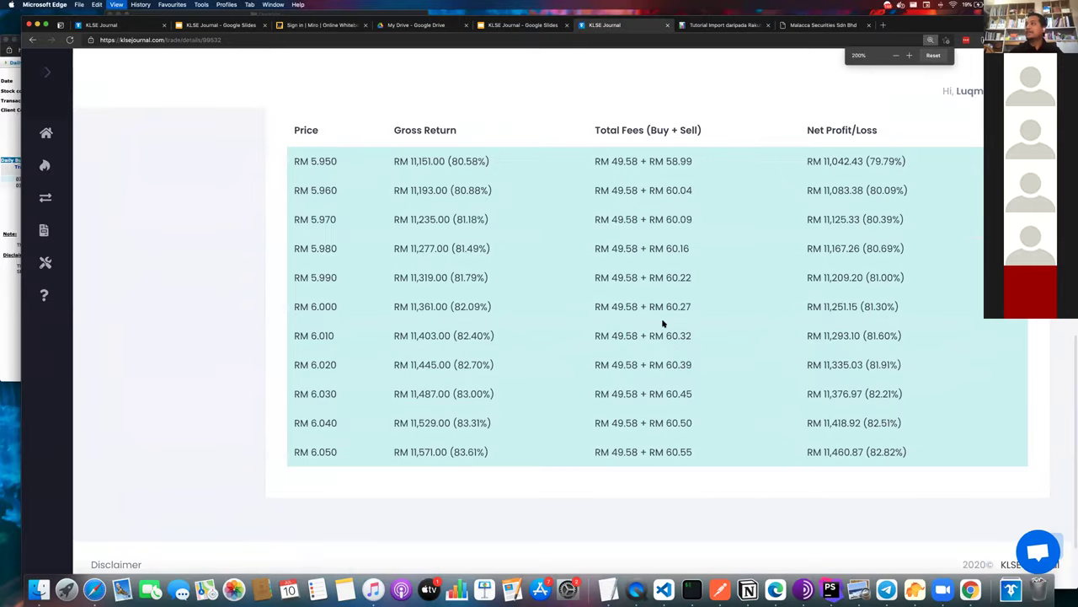
key("super+equal")
scroll(663, 323, "down", 5)
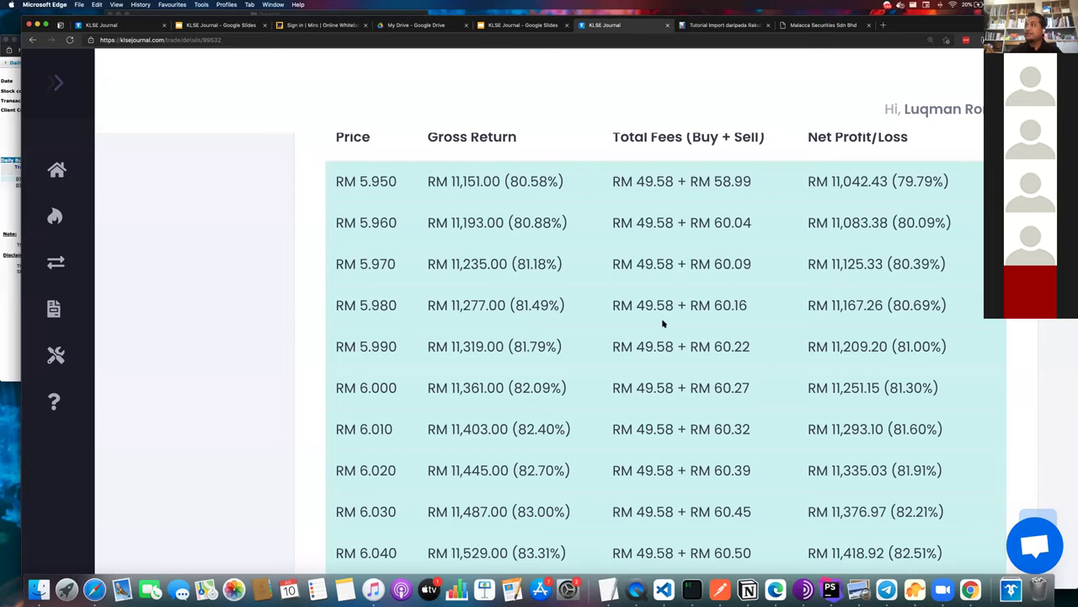
scroll(676, 321, "up", 2)
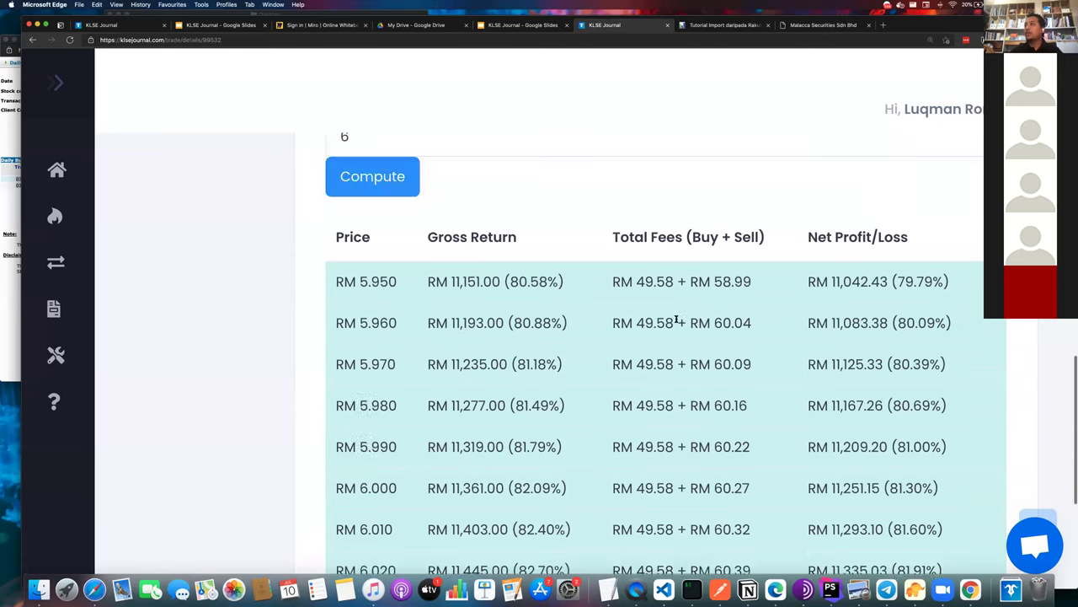
scroll(677, 320, "down", 5)
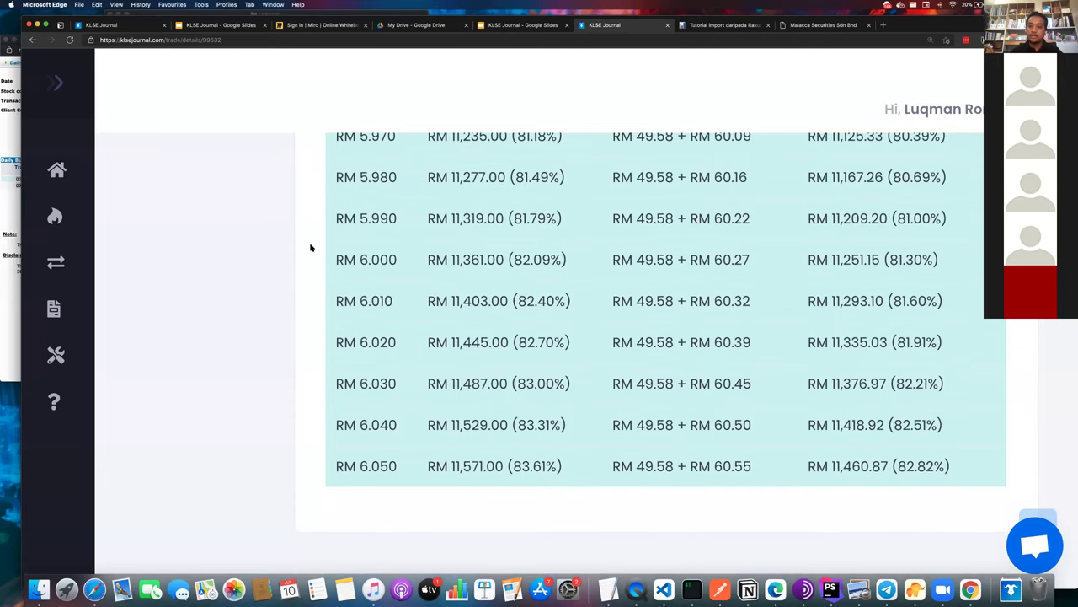
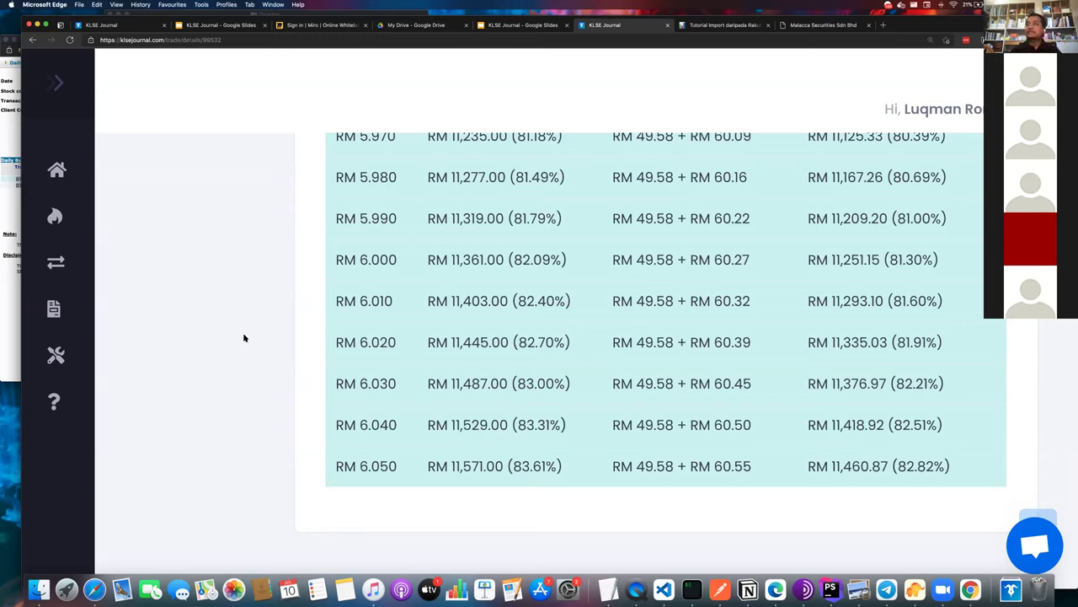
- Zoom the page out and open the Portfolios list, scrolling down to KLSE JOURNAL X TJ - DEMO
key("super+minus")
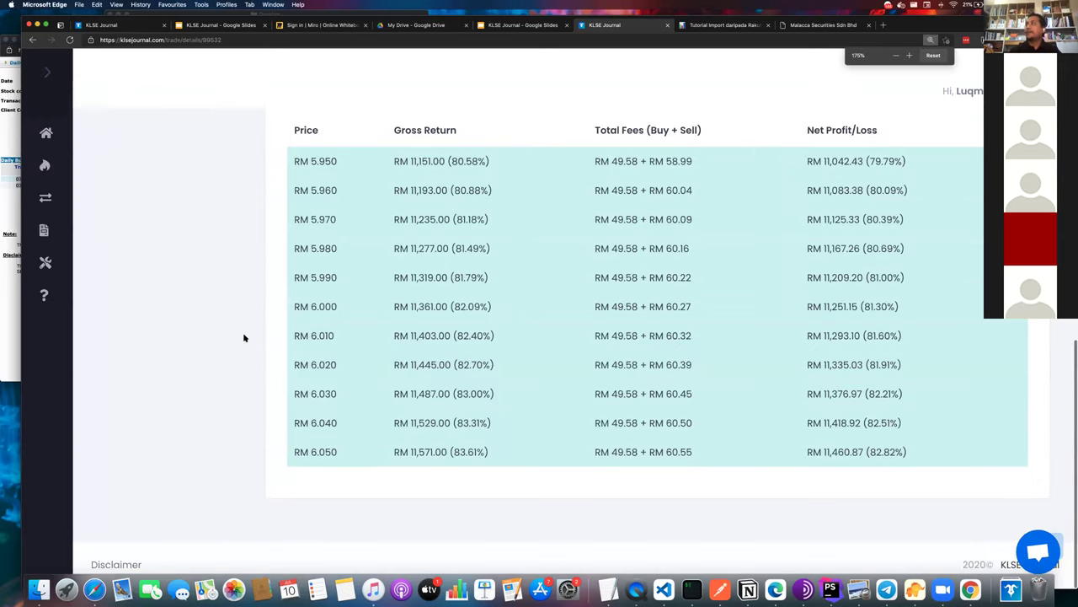
scroll(244, 338, "up", 10)
mouse_move(74, 179)
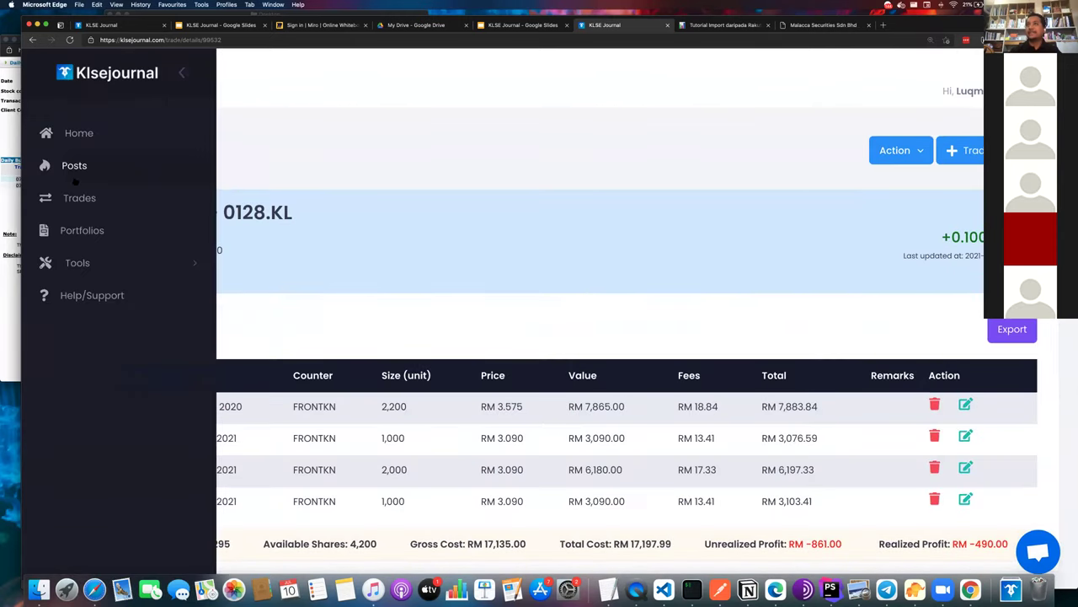
left_click(85, 230)
scroll(590, 445, "down", 5)
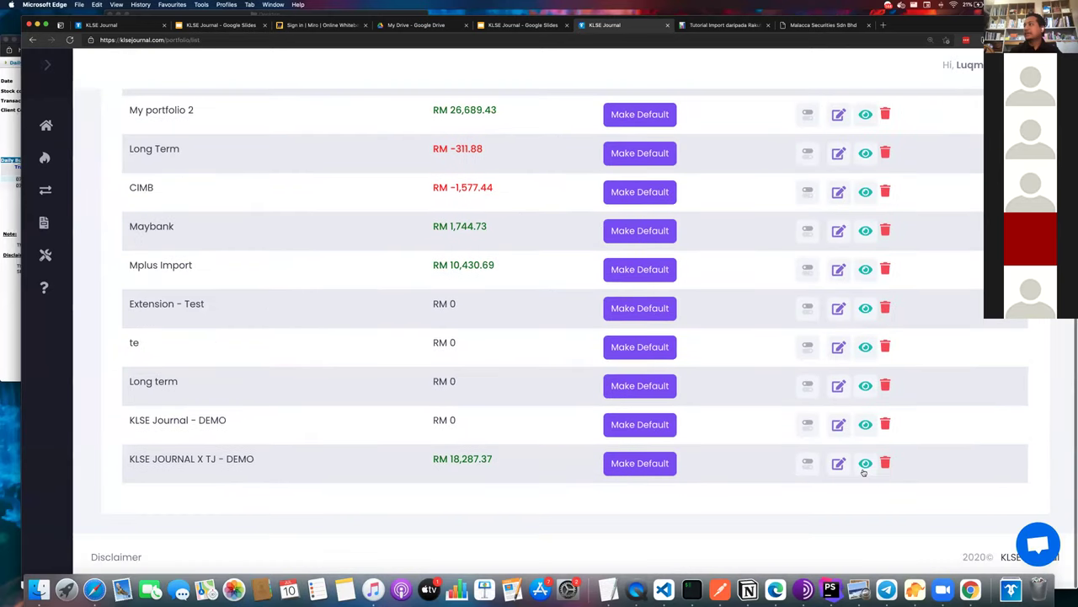
- View the KLSE JOURNAL X TJ - DEMO portfolio and check its Deposit/Withdrawal dropdown
left_click(864, 466)
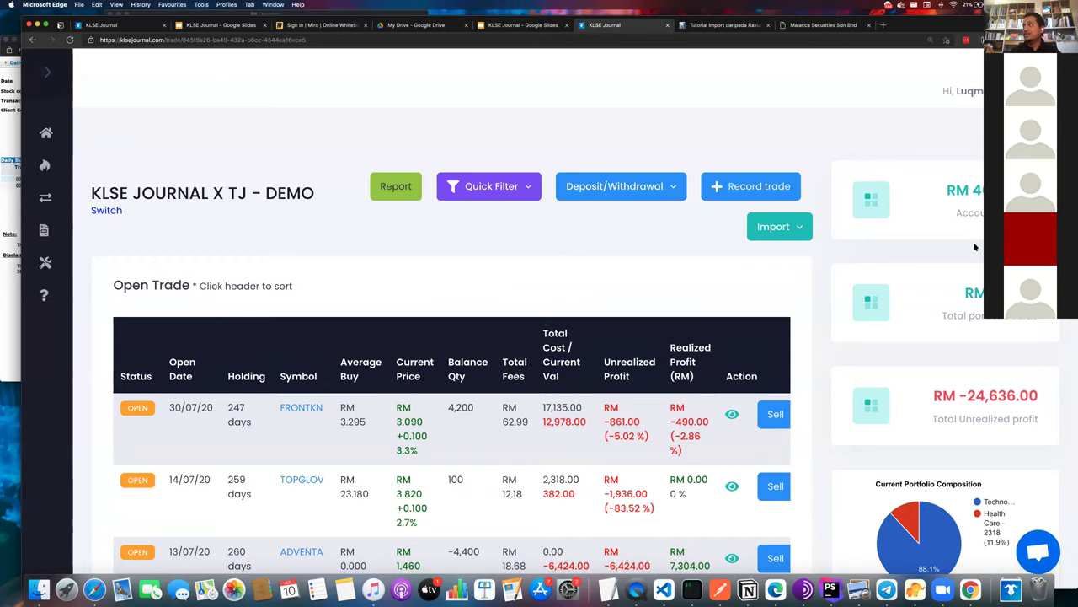
left_click(611, 190)
triple_click(976, 191)
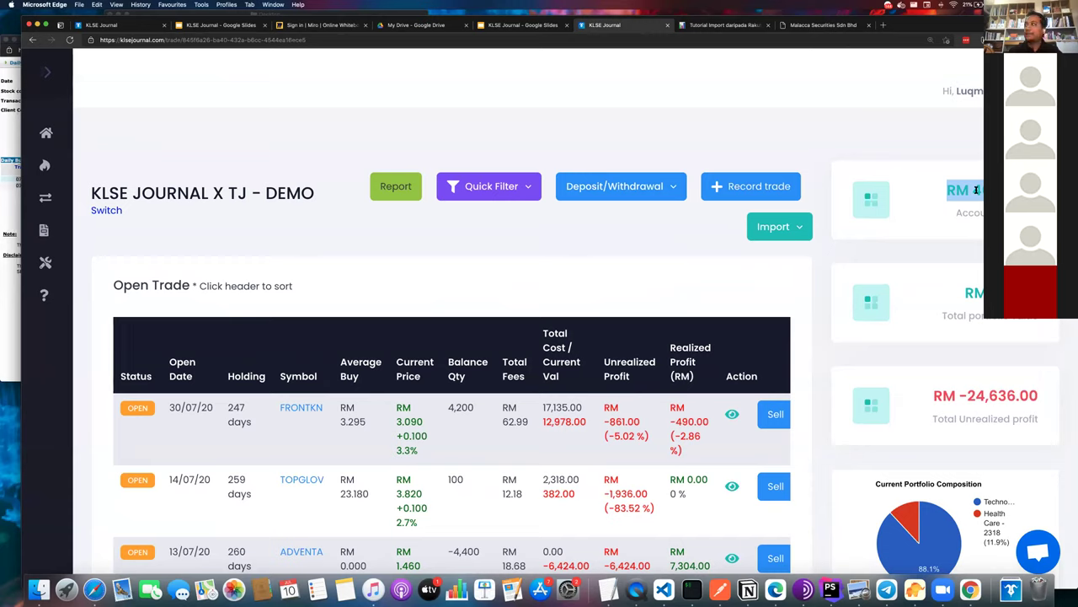
left_click(656, 184)
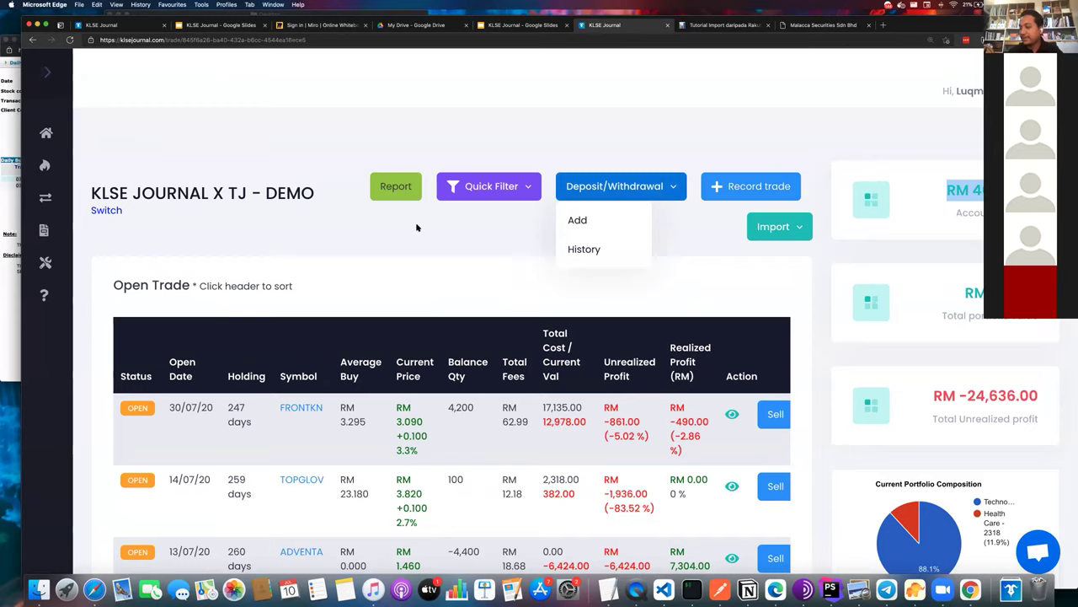
left_click(382, 268)
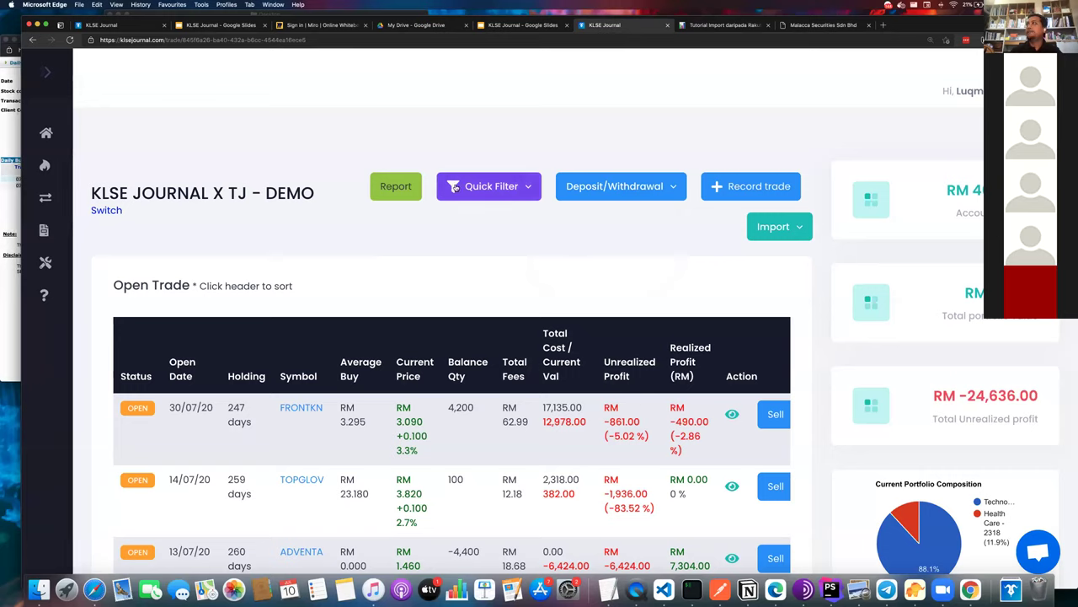
key("super+l")
key("Right")
key("BackSpace")
key("BackSpace")
key("BackSpace")
key("BackSpace")
key("BackSpace")
key("BackSpace")
key("BackSpace")
key("BackSpace")
key("BackSpace")
key("BackSpace")
key("BackSpace")
key("BackSpace")
key("BackSpace")
key("BackSpace")
key("BackSpace")
key("BackSpace")
key("BackSpace")
key("BackSpace")
key("BackSpace")
key("BackSpace")
key("BackSpace")
key("BackSpace")
key("BackSpace")
key("BackSpace")
key("BackSpace")
key("BackSpace")
key("BackSpace")
key("BackSpace")
key("BackSpace")
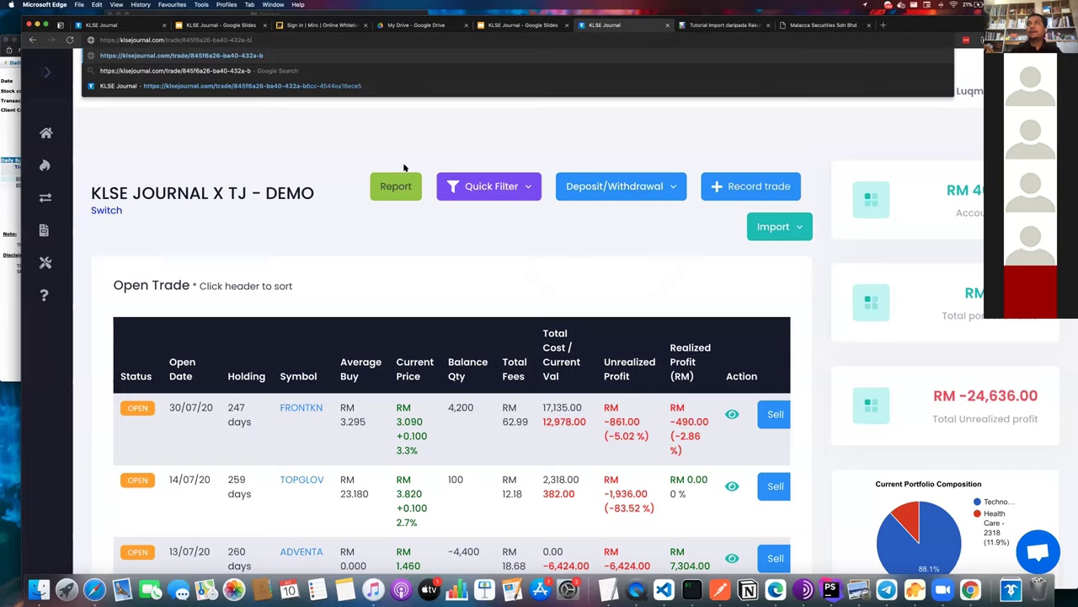
key("BackSpace")
key("BackSpace")
key("BackSpace")
key("BackSpace")
key("BackSpace")
key("BackSpace")
key("BackSpace")
key("BackSpace")
key("BackSpace")
key("BackSpace")
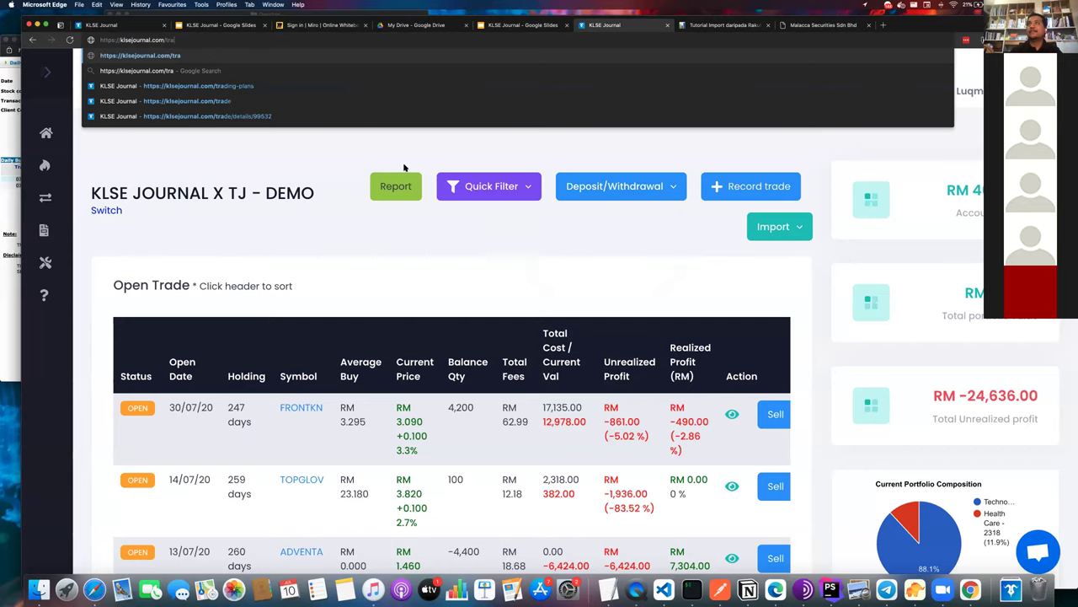
type("p")
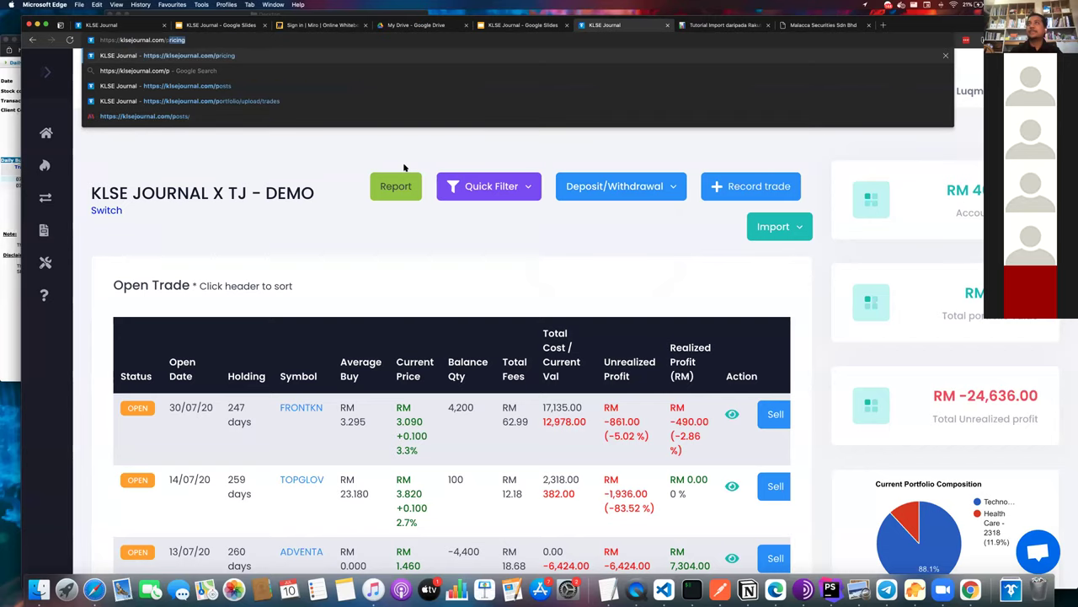
key("Return")
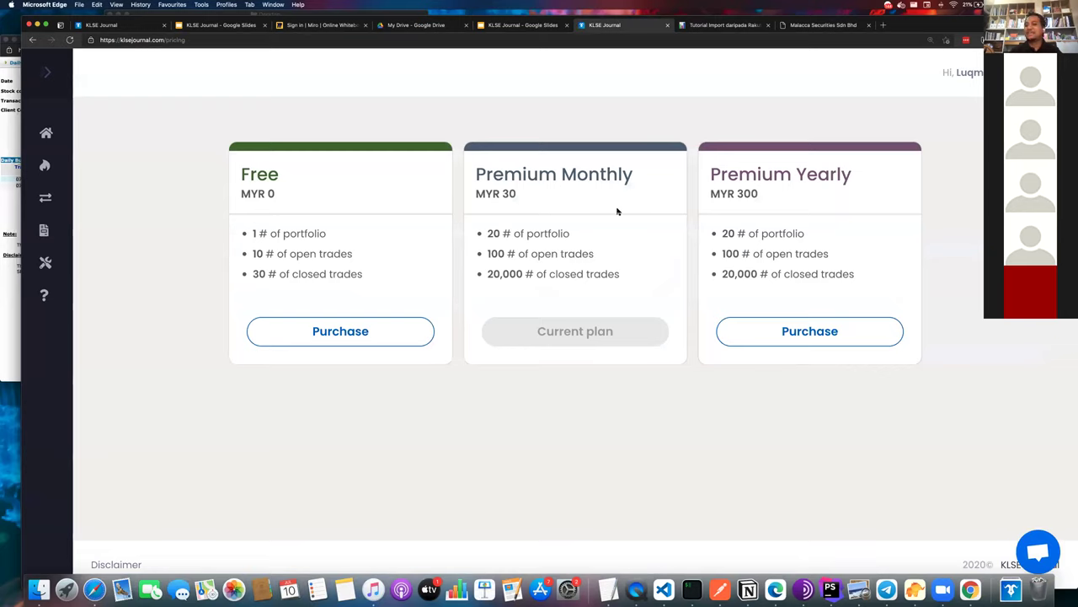
key("super+Left")
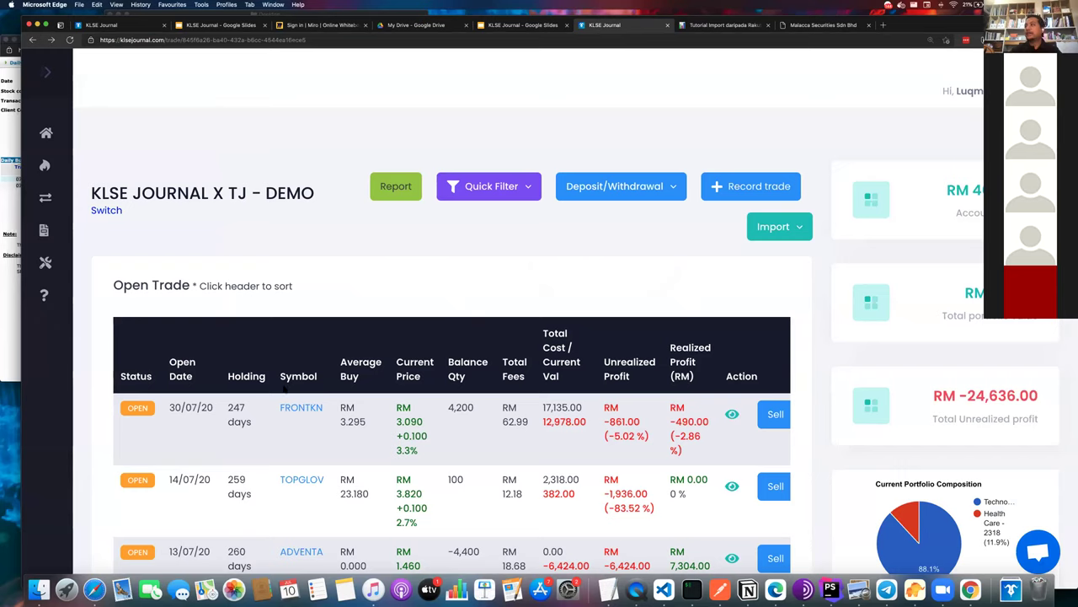
scroll(630, 406, "down", 3)
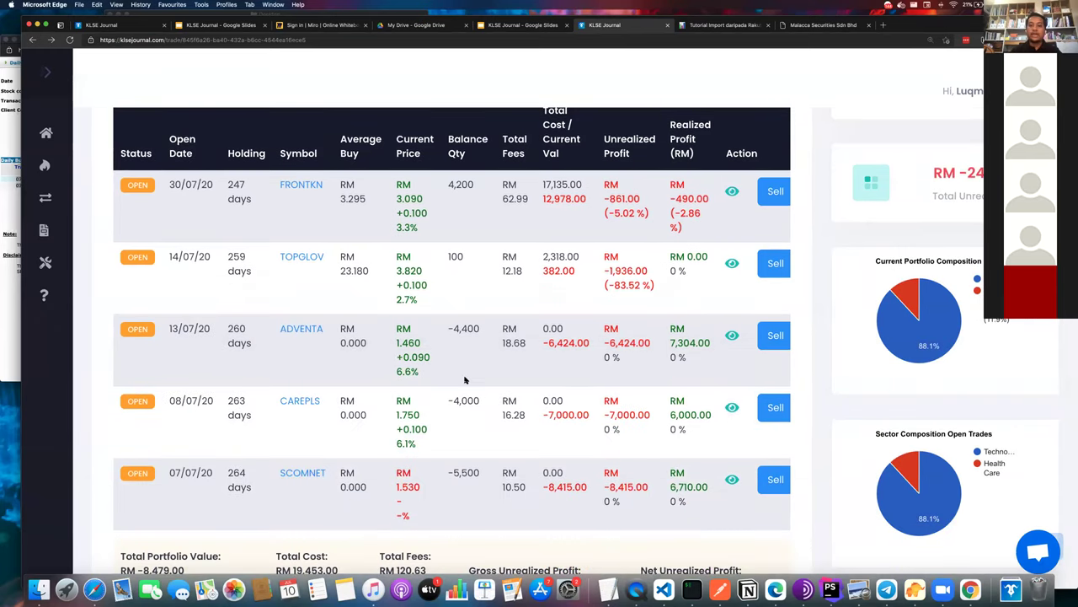
scroll(465, 378, "up", 3)
scroll(287, 376, "down", 3)
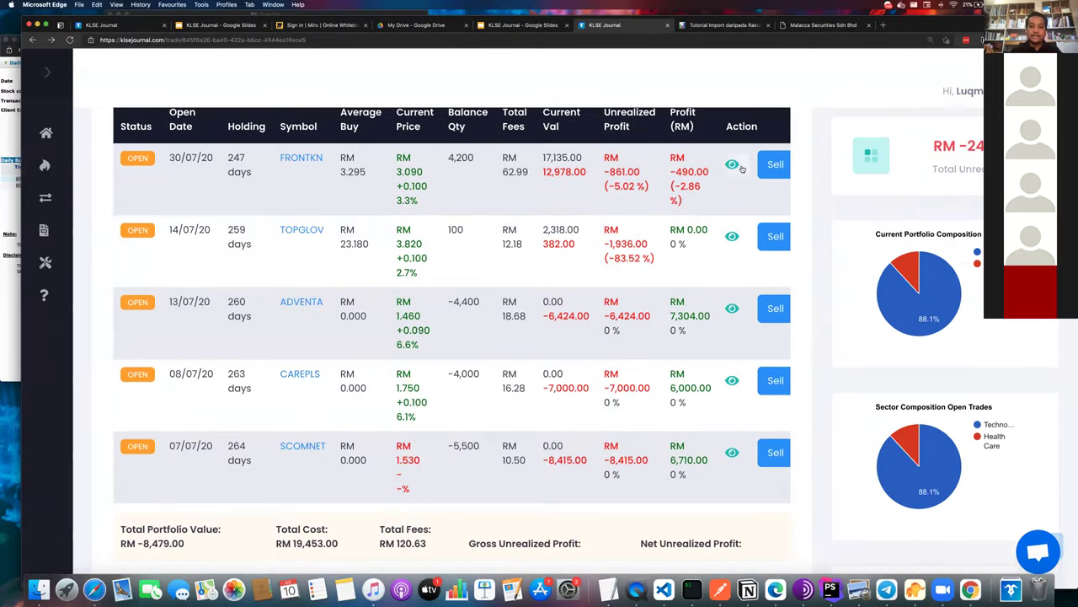
scroll(761, 143, "up", 3)
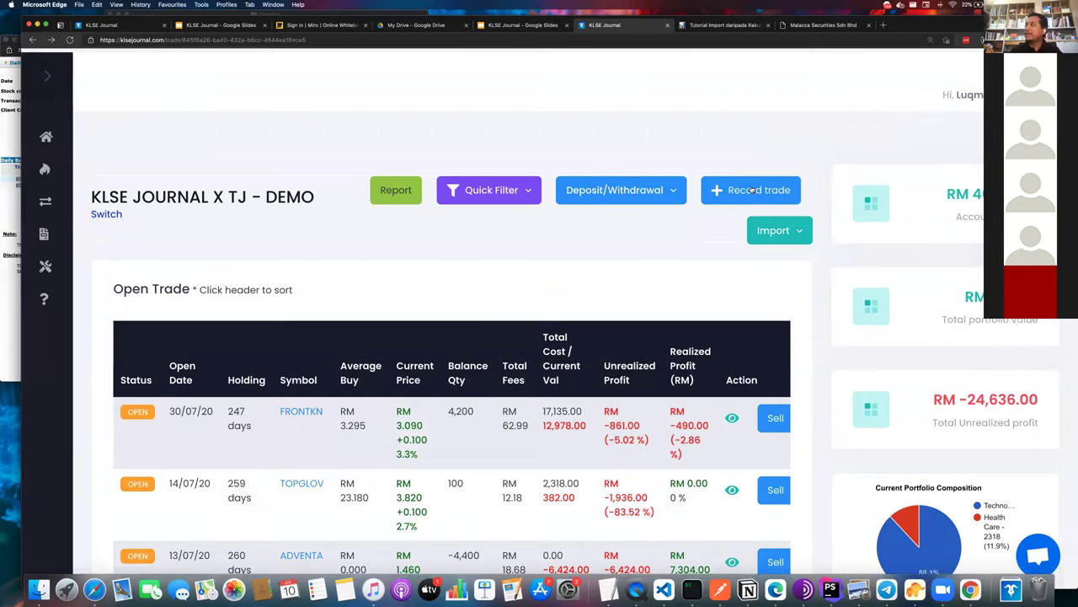
left_click(745, 189)
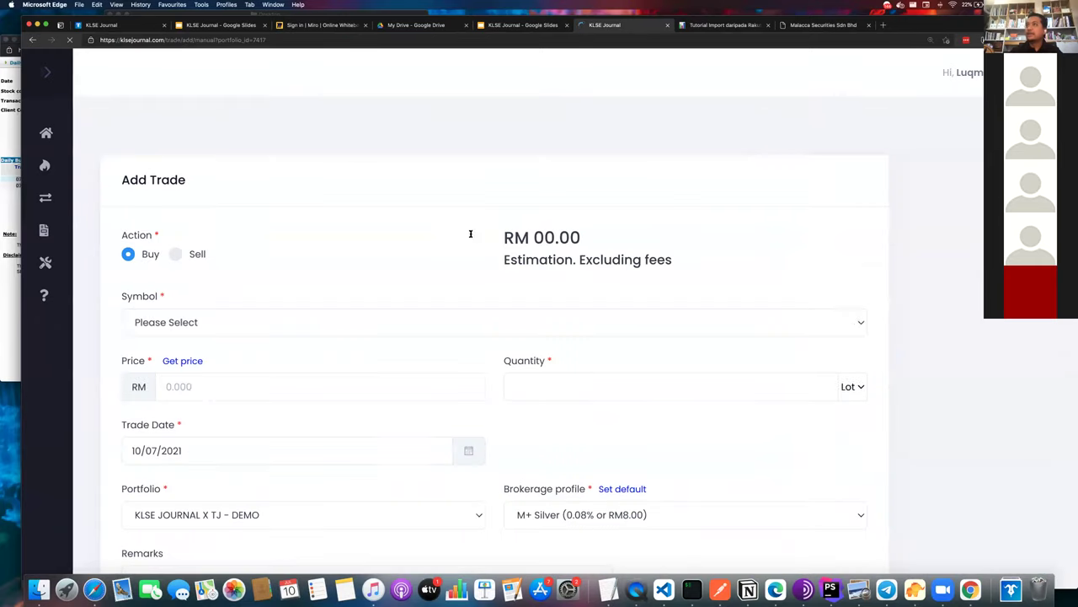
scroll(192, 452, "down", 2)
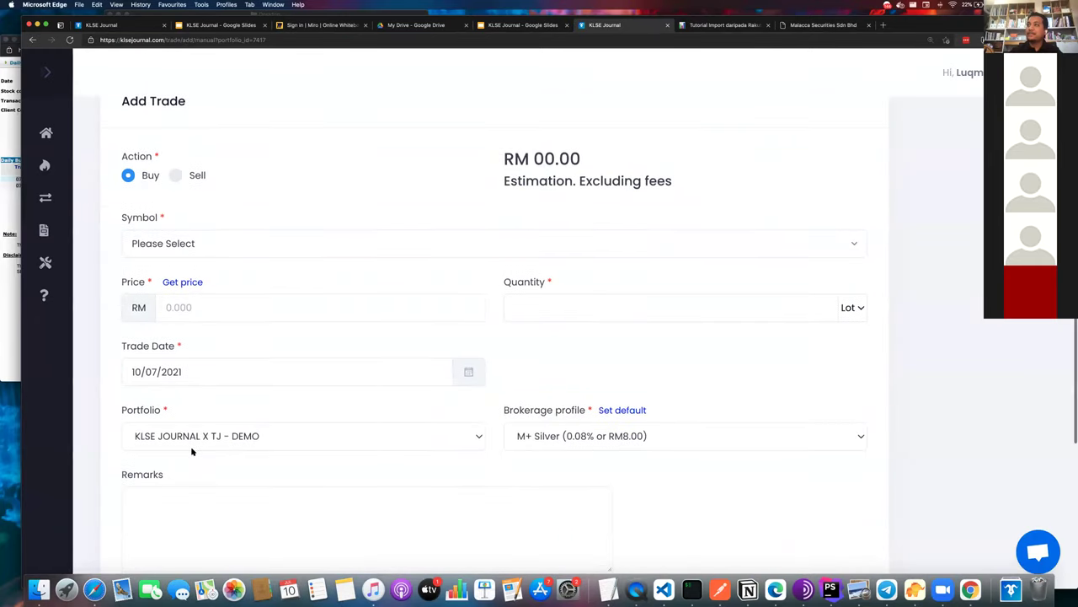
scroll(192, 450, "left", 5)
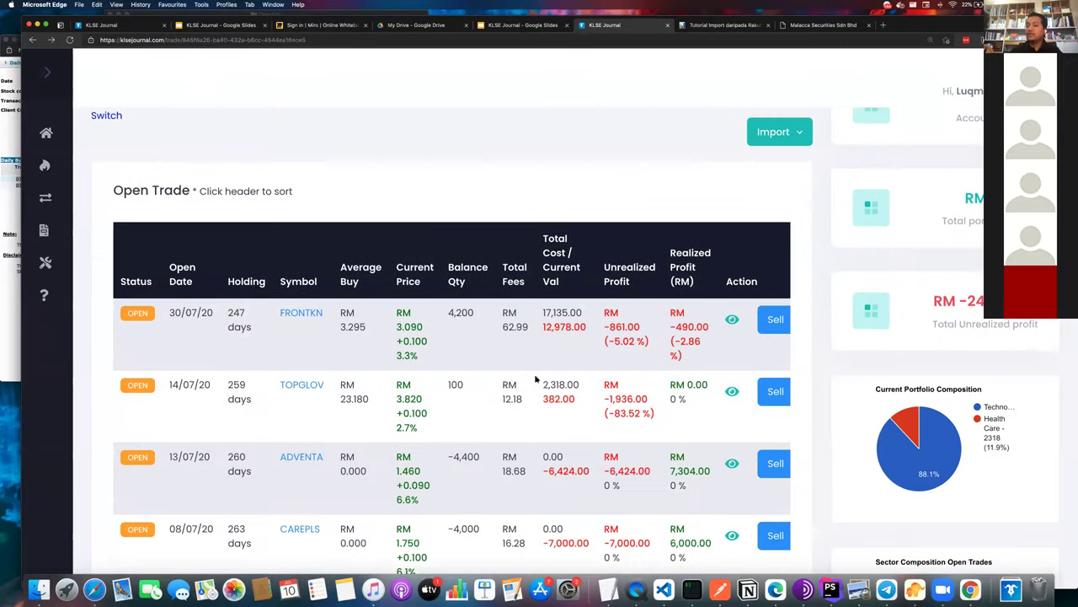
scroll(535, 380, "down", 1)
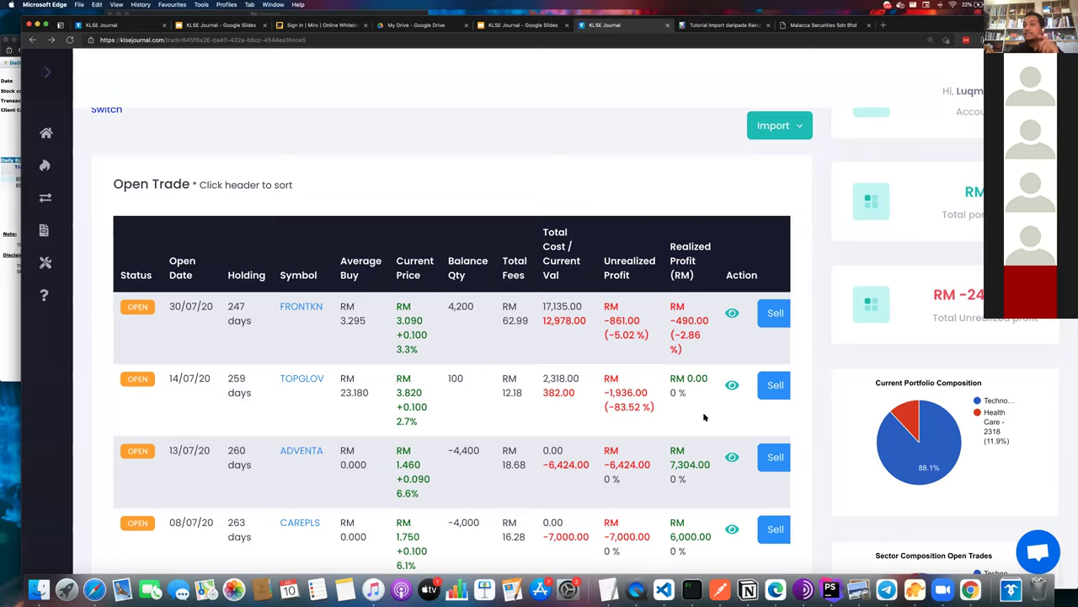
left_click(732, 457)
scroll(735, 458, "down", 4)
scroll(735, 458, "up", 3)
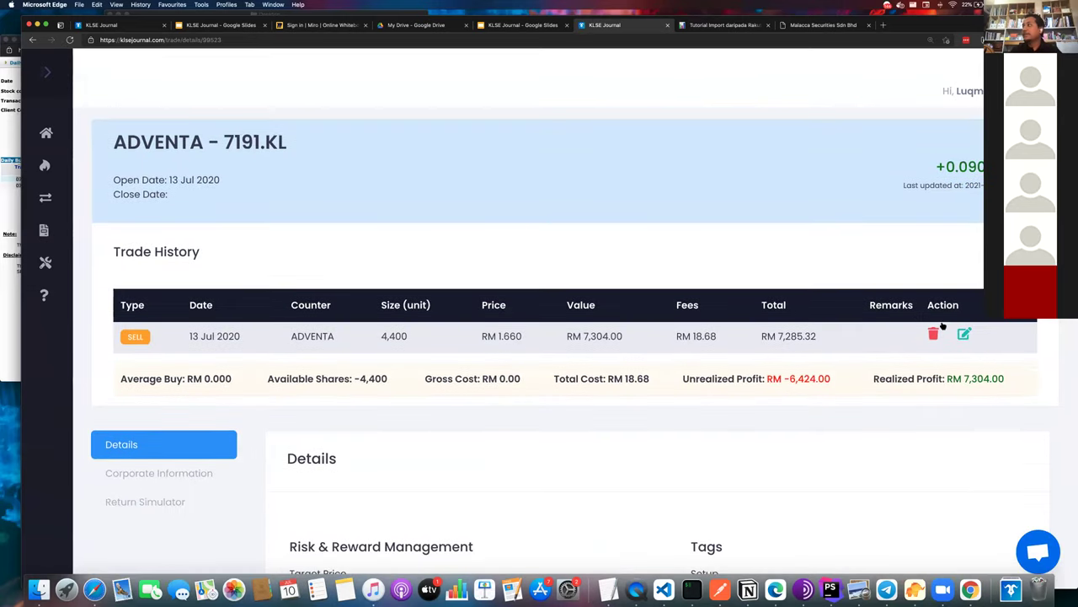
scroll(683, 355, "left", 5)
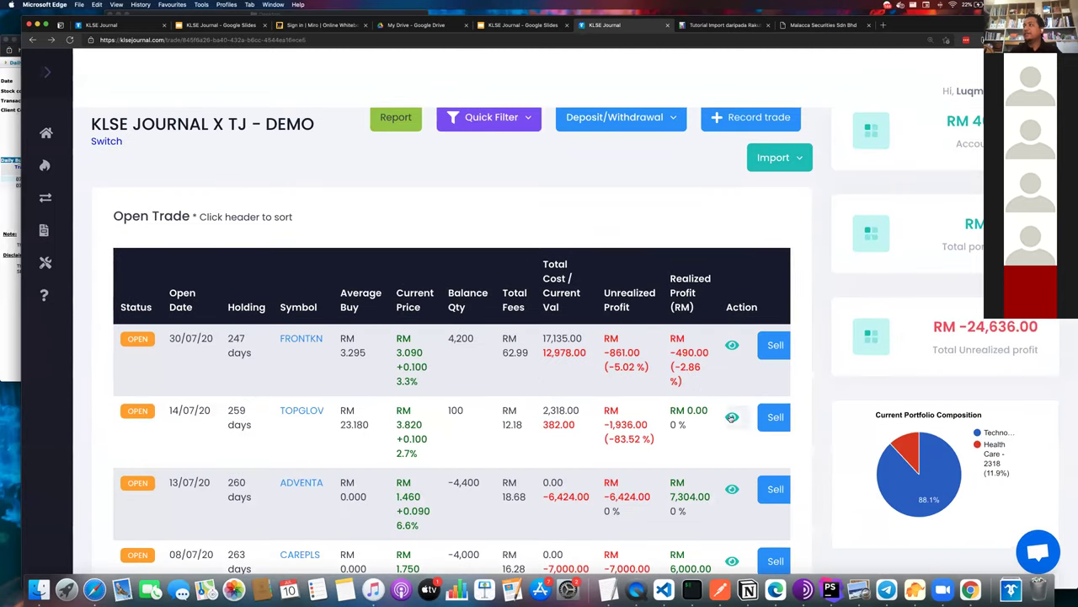
left_click(731, 416)
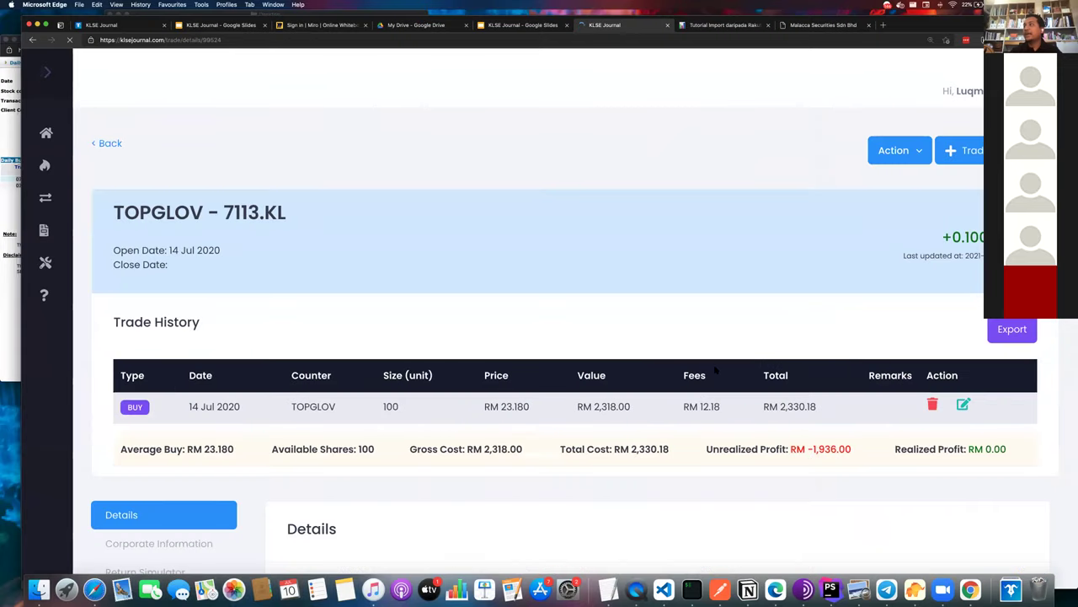
key("super+bracketleft")
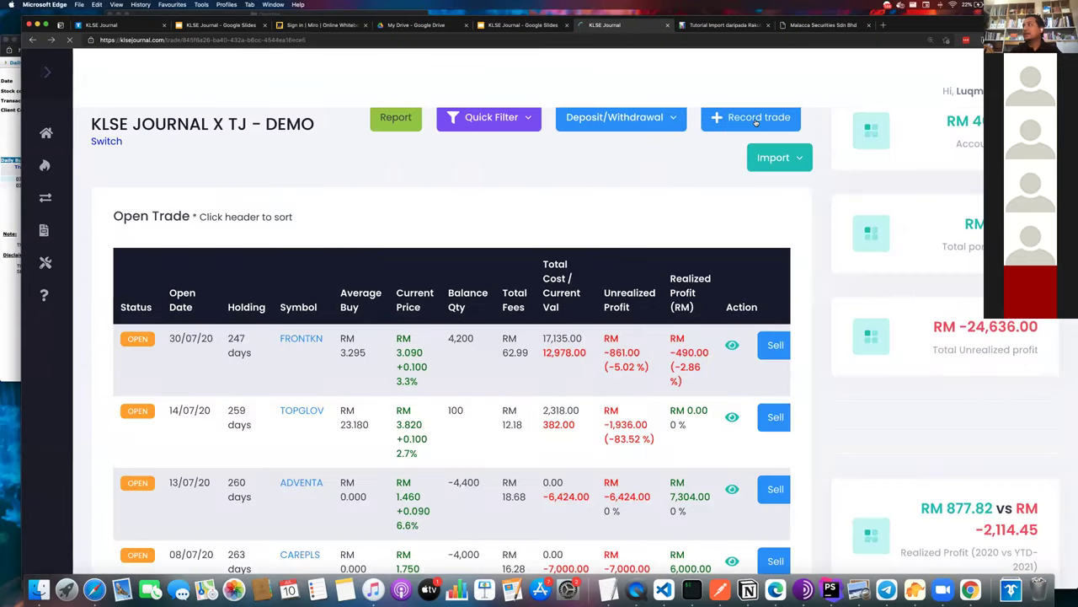
- Start a new trade with NESTCON as the symbol, dismissing the price-fetch error alert
left_click(756, 122)
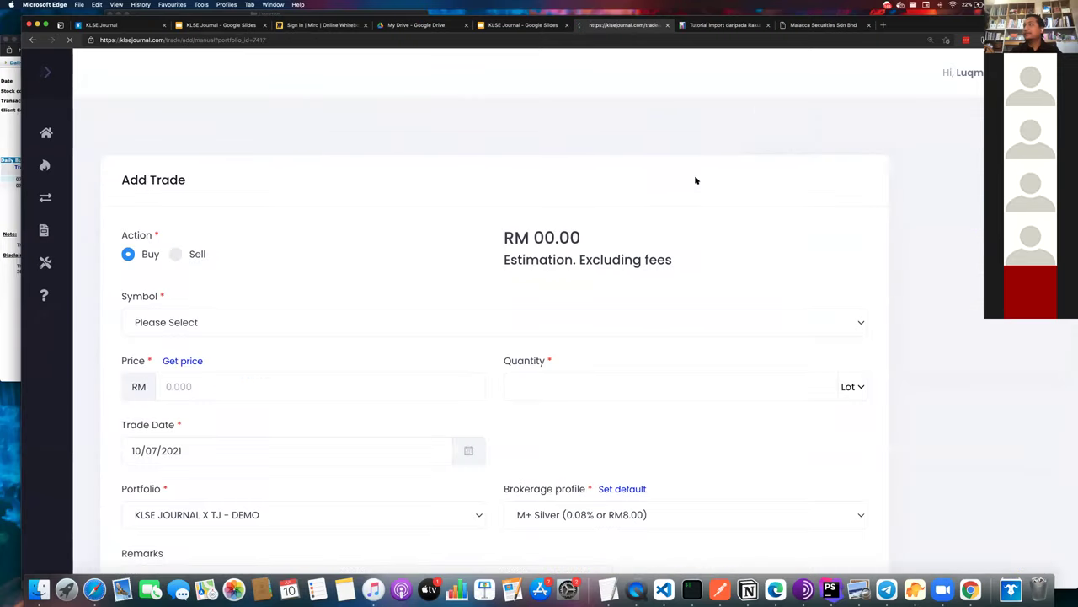
left_click(264, 325)
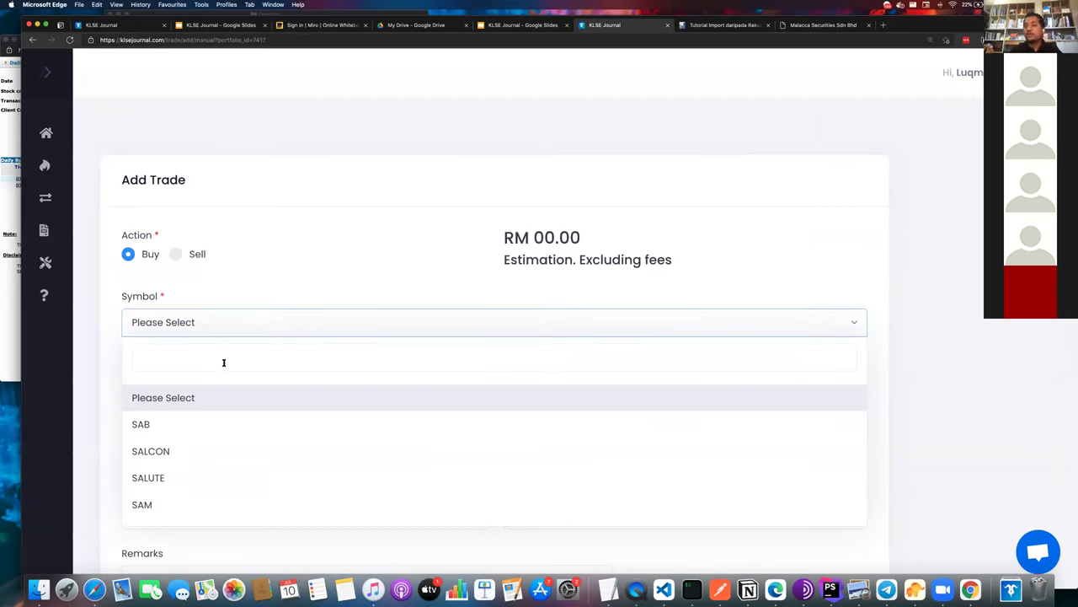
scroll(180, 440, "down", 5)
scroll(180, 440, "up", 5)
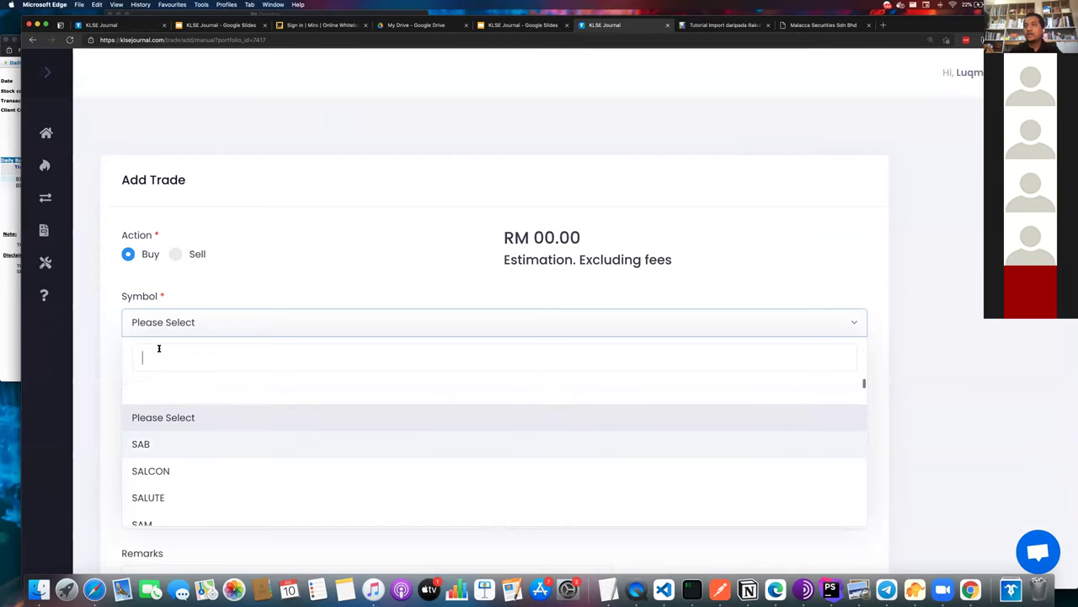
type("eb")
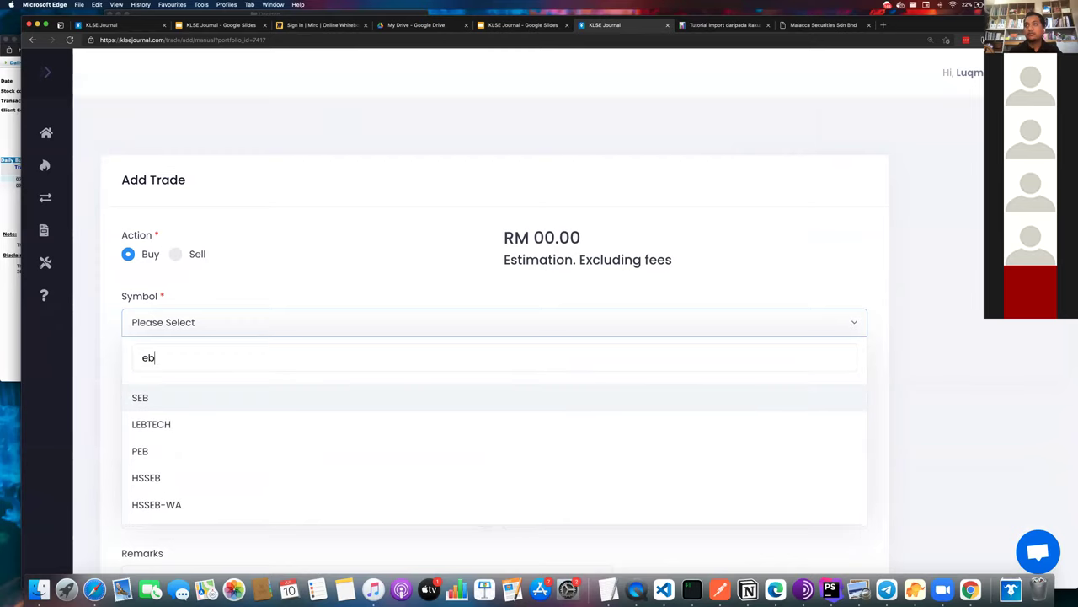
key("BackSpace")
key("BackSpace")
type("nest")
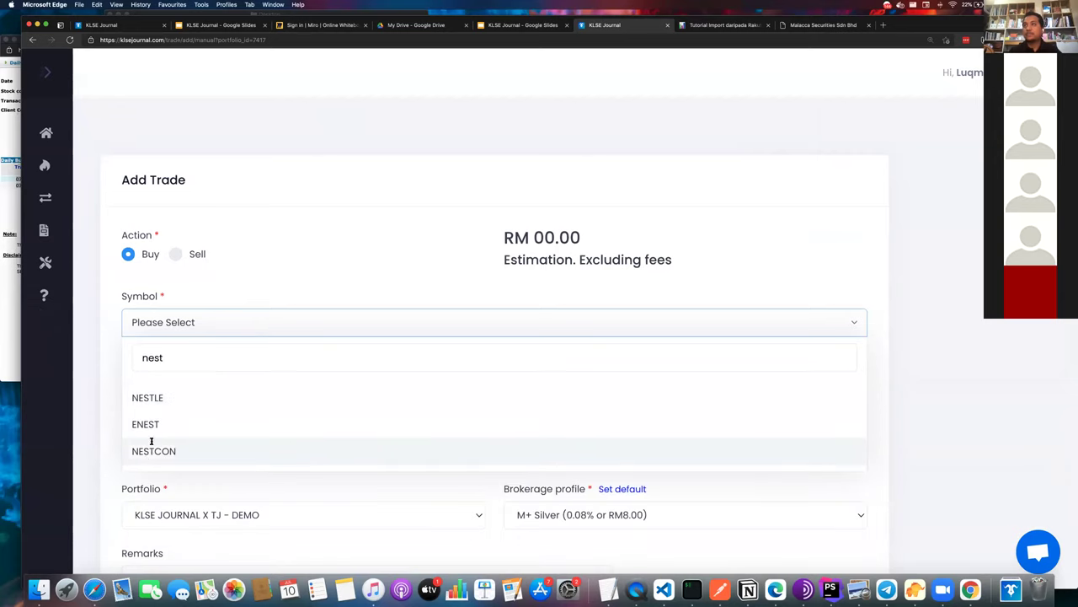
left_click(152, 440)
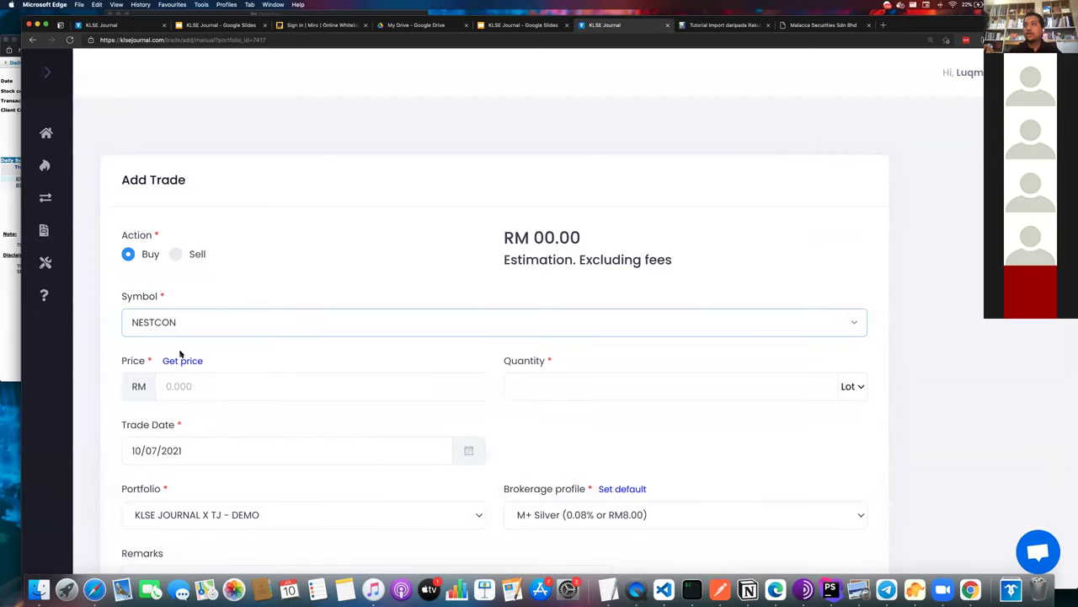
scroll(180, 351, "down", 1)
left_click(180, 342)
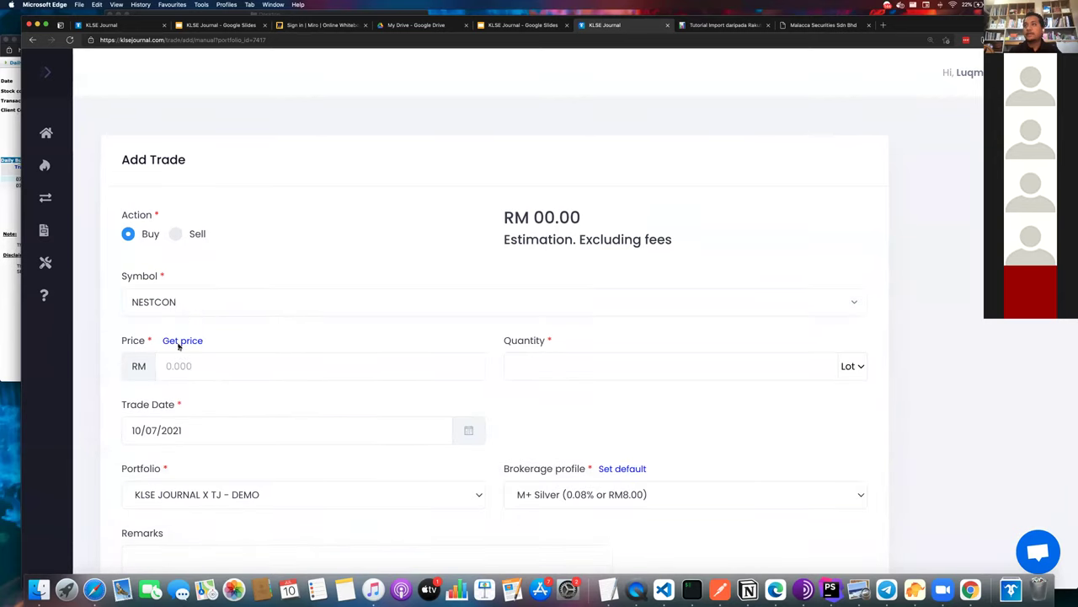
left_click(623, 93)
- Enter price 0.30 and quantity 988 lots, then submit the NESTCON buy
left_click(252, 368)
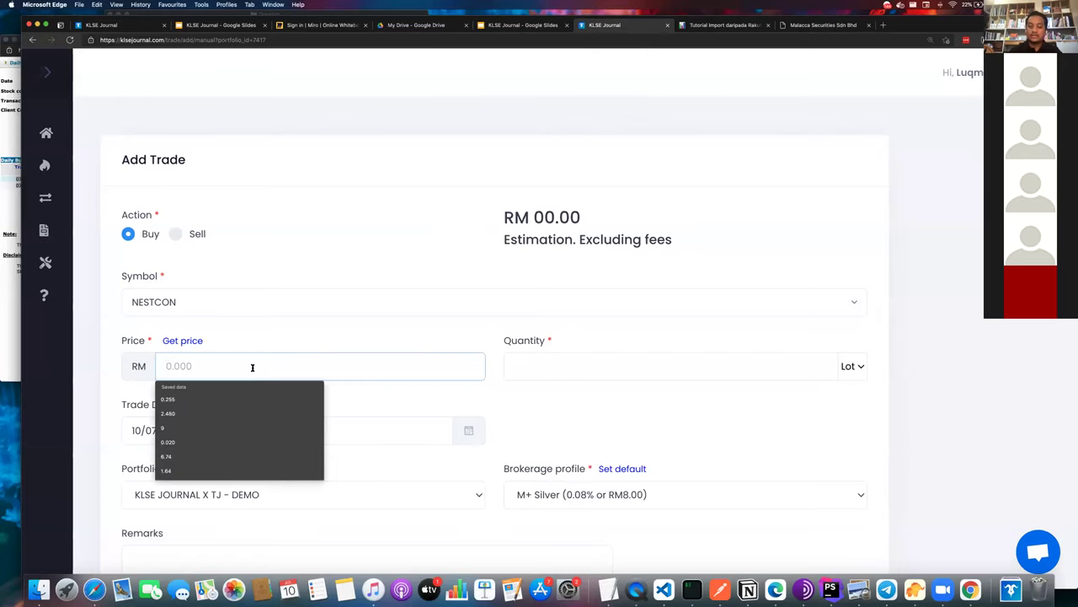
type("0.30")
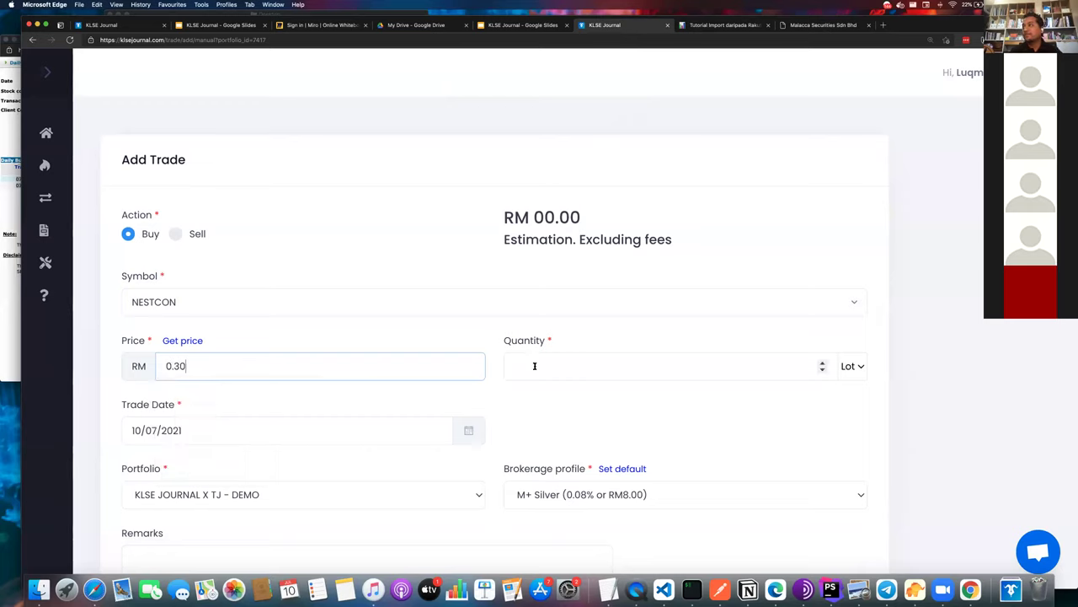
left_click(534, 365)
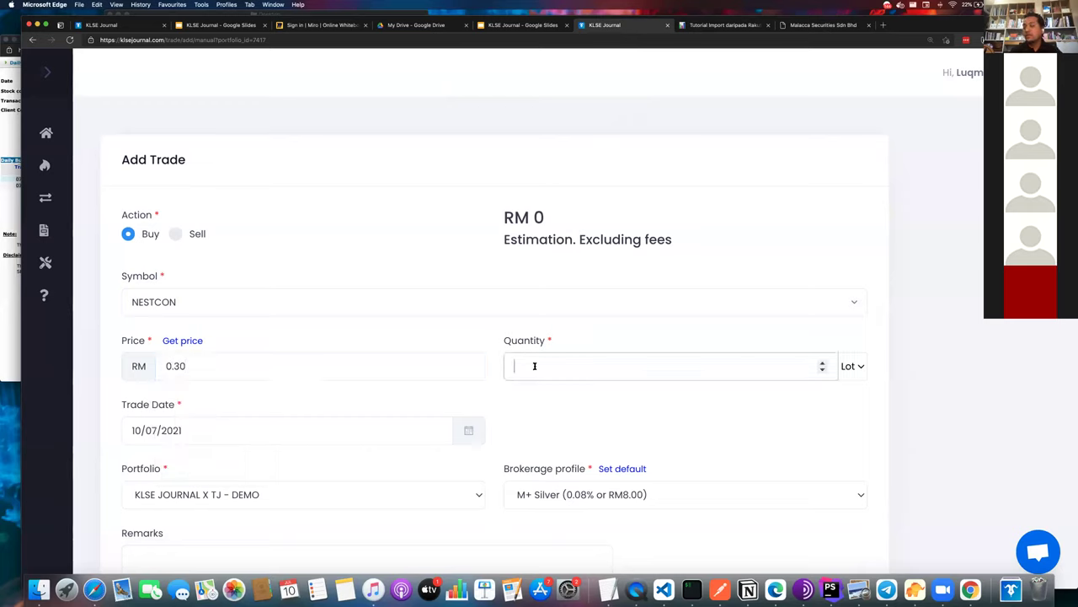
type("1000")
key("Down")
key("Down")
key("Down")
key("Down")
key("Down")
key("Down")
key("Down")
key("Down")
key("Down")
key("Down")
key("Down")
key("Down")
scroll(371, 506, "down", 2)
scroll(371, 506, "down", 3)
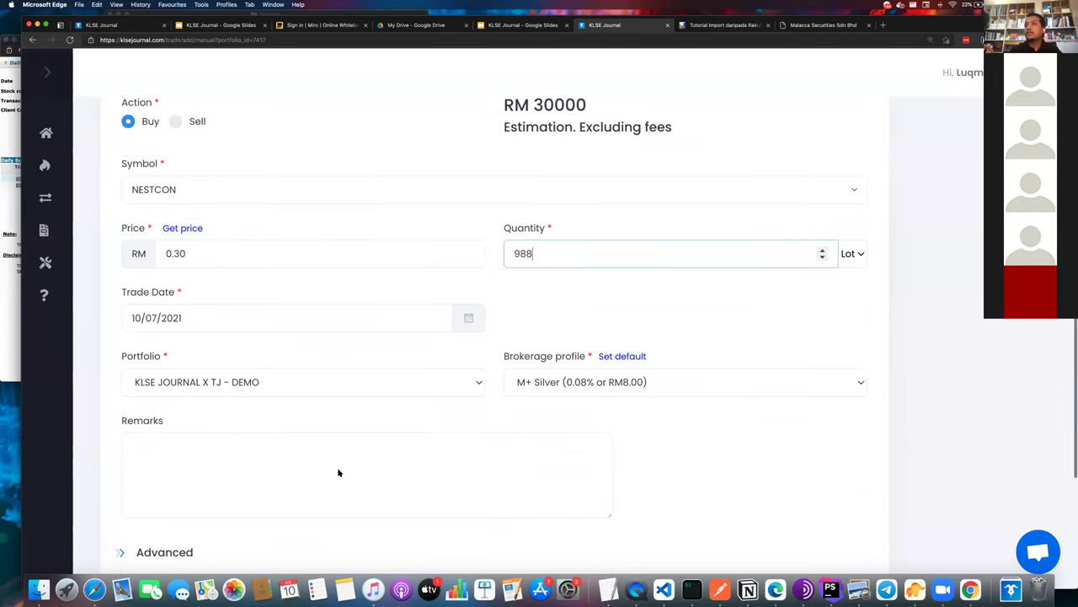
left_click(132, 522)
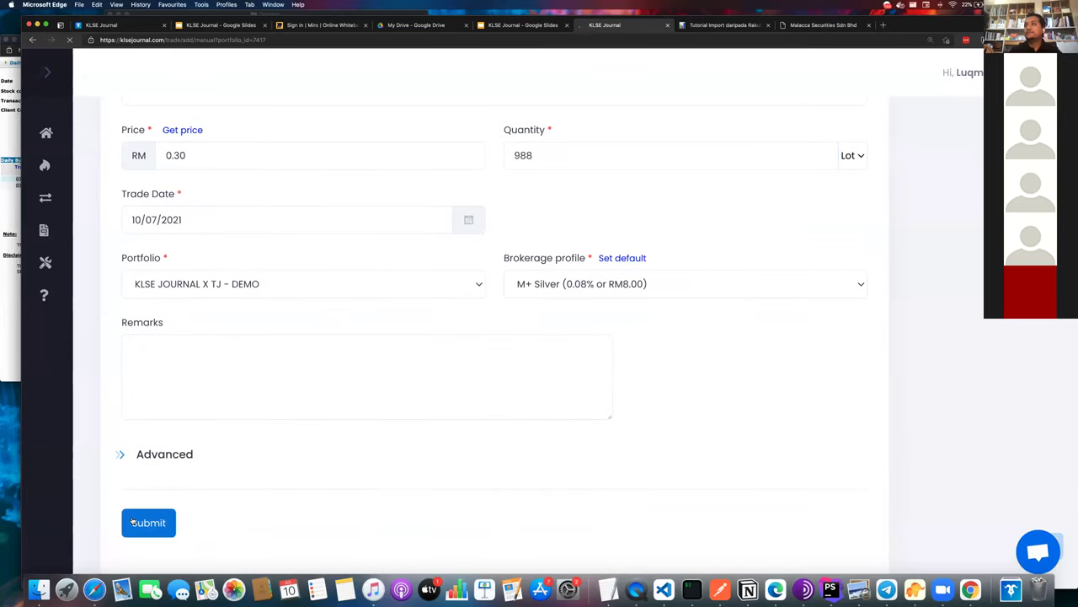
scroll(355, 461, "down", 5)
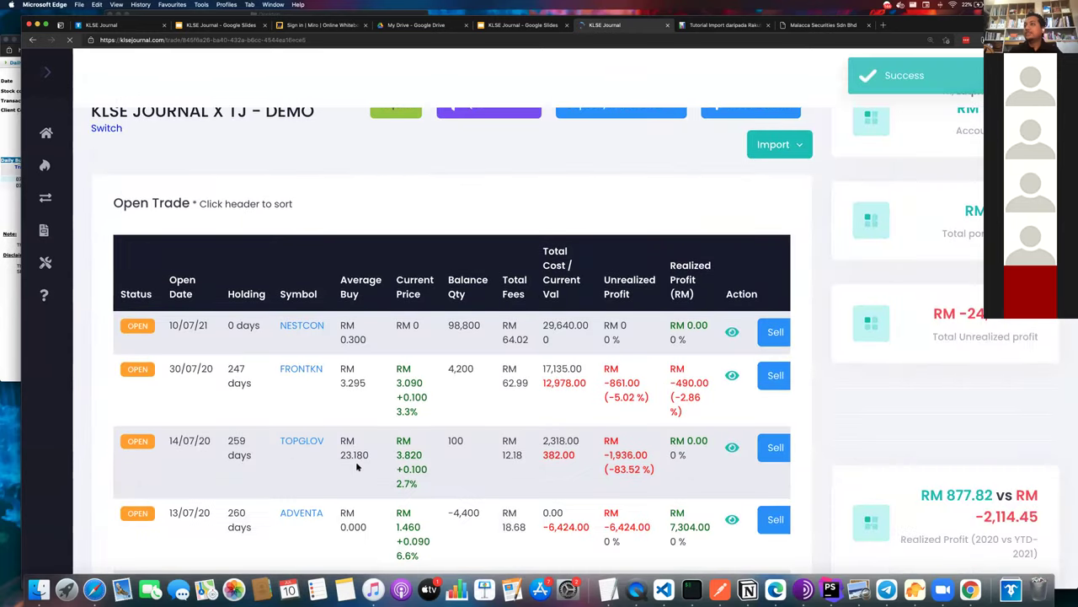
scroll(409, 378, "up", 2)
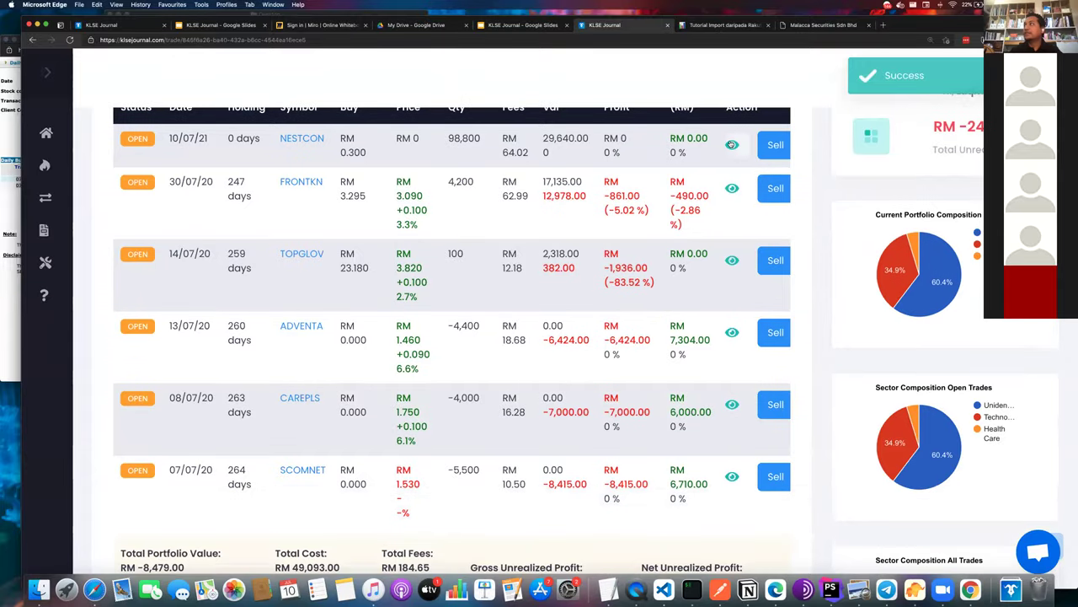
- Open the NESTCON trade details, check its RM 64.02 fees, and bring up its edit form
left_click(731, 145)
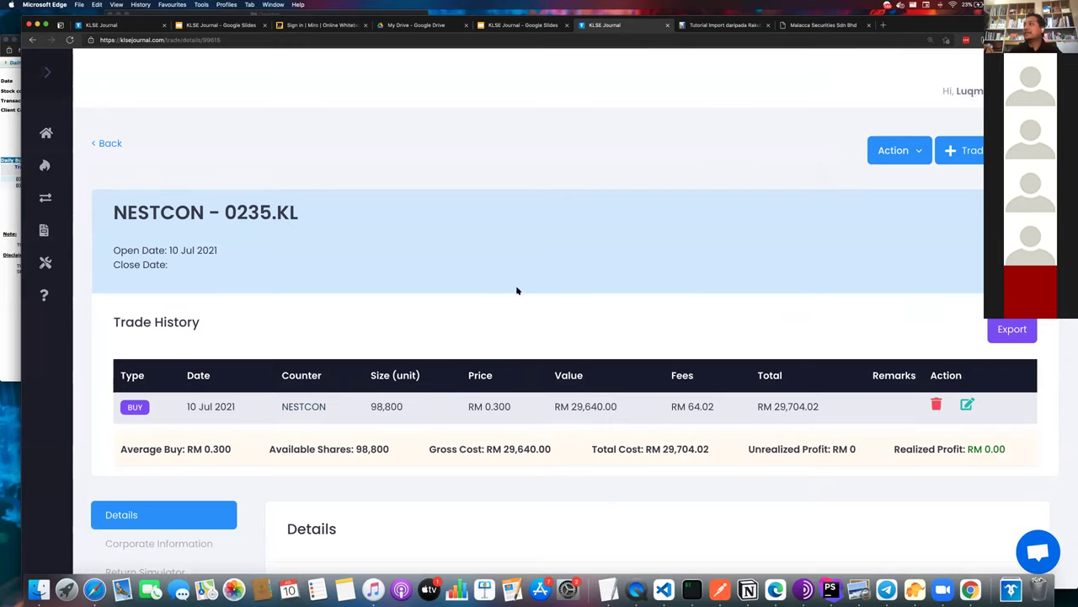
scroll(589, 316, "down", 1)
triple_click(695, 349)
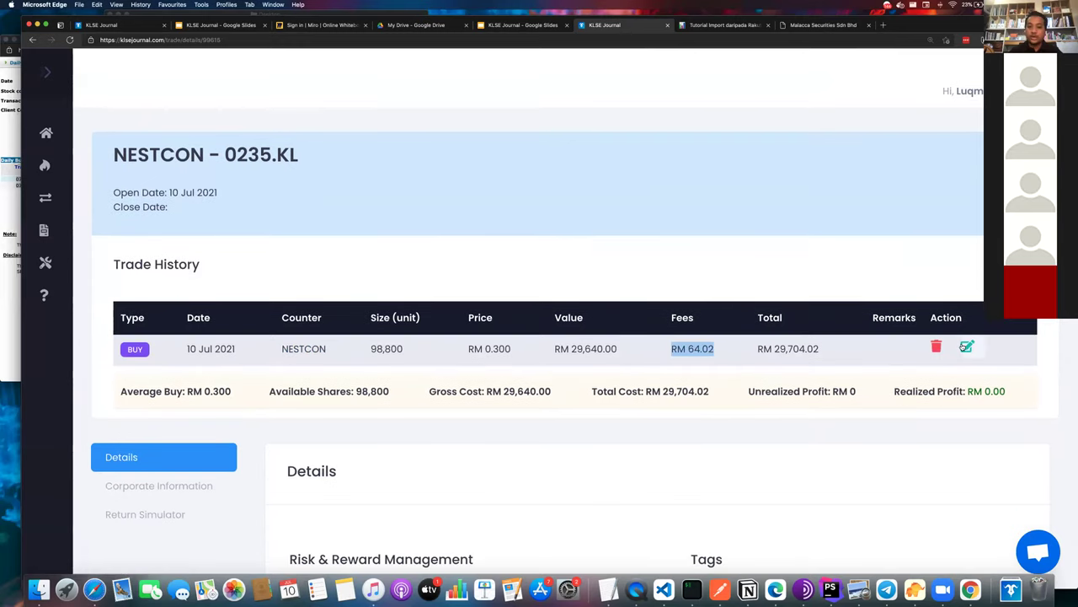
left_click(966, 346)
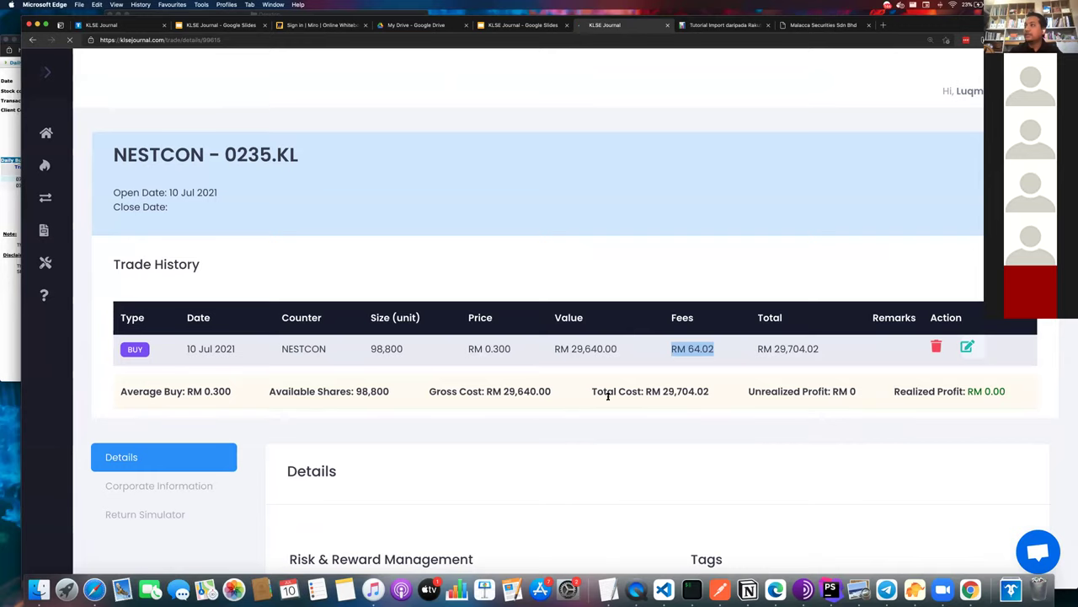
scroll(239, 448, "down", 3)
scroll(239, 448, "down", 1)
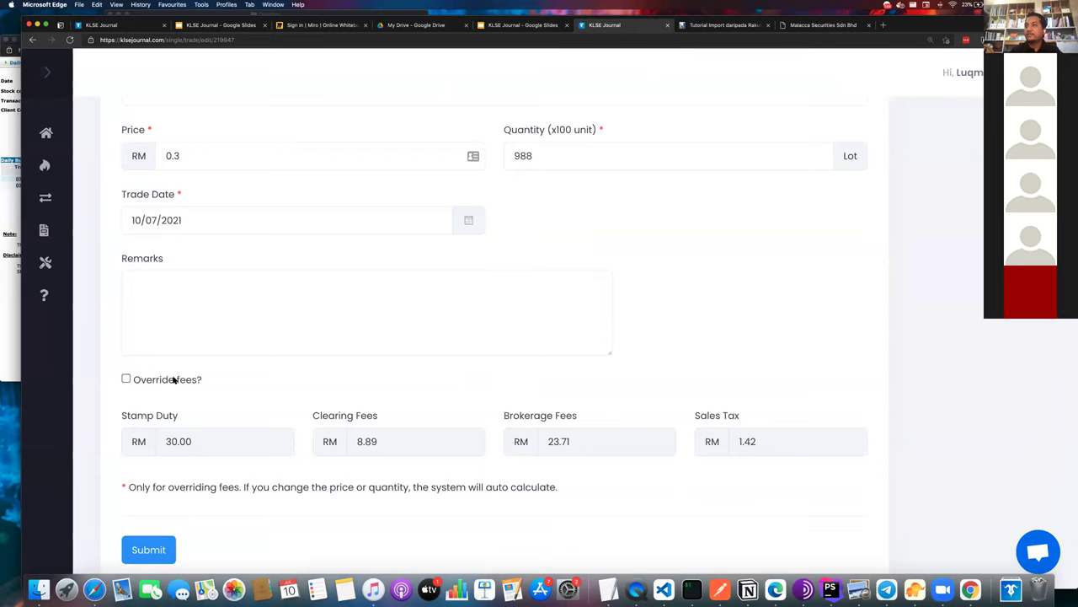
- Tick Override fees, clear Stamp Duty, Clearing Fees and Sales Tax, and set Brokerage Fees to 1
left_click(127, 379)
double_click(174, 438)
key("BackSpace")
double_click(406, 444)
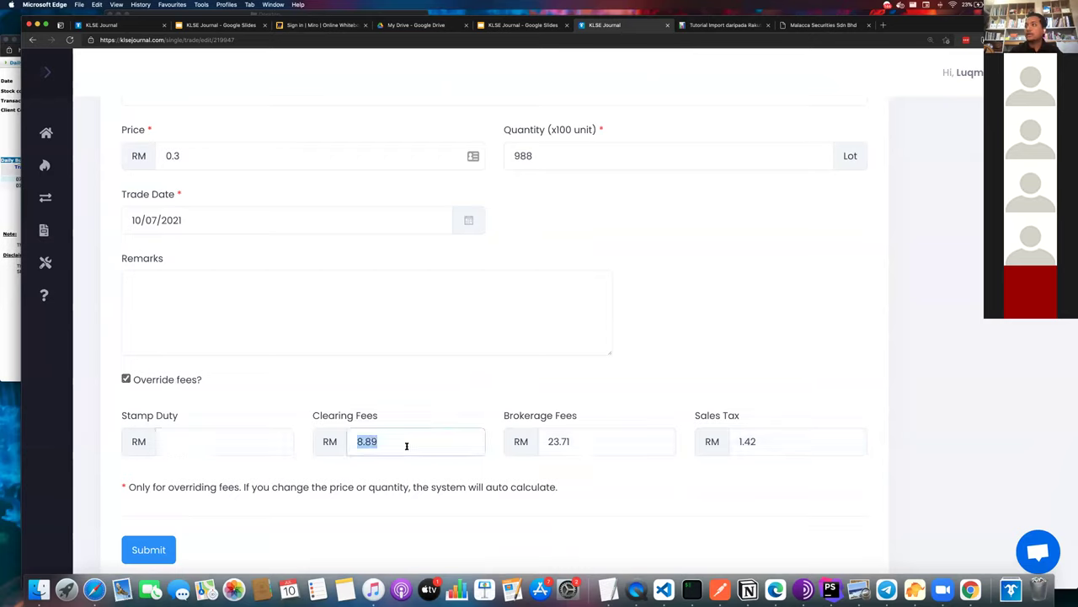
key("BackSpace")
double_click(600, 436)
type("1")
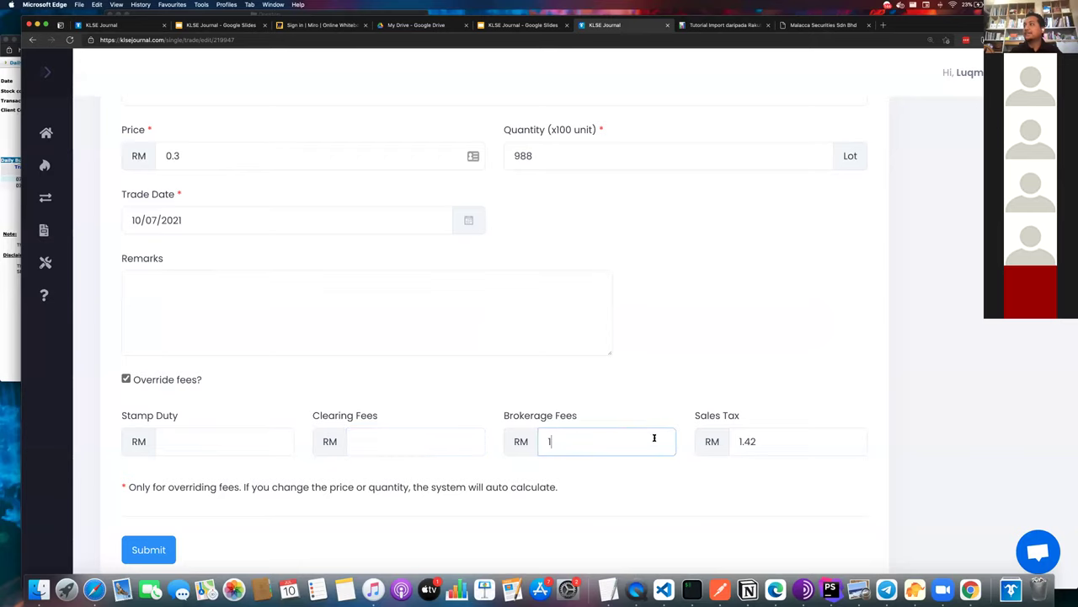
double_click(743, 449)
key("BackSpace")
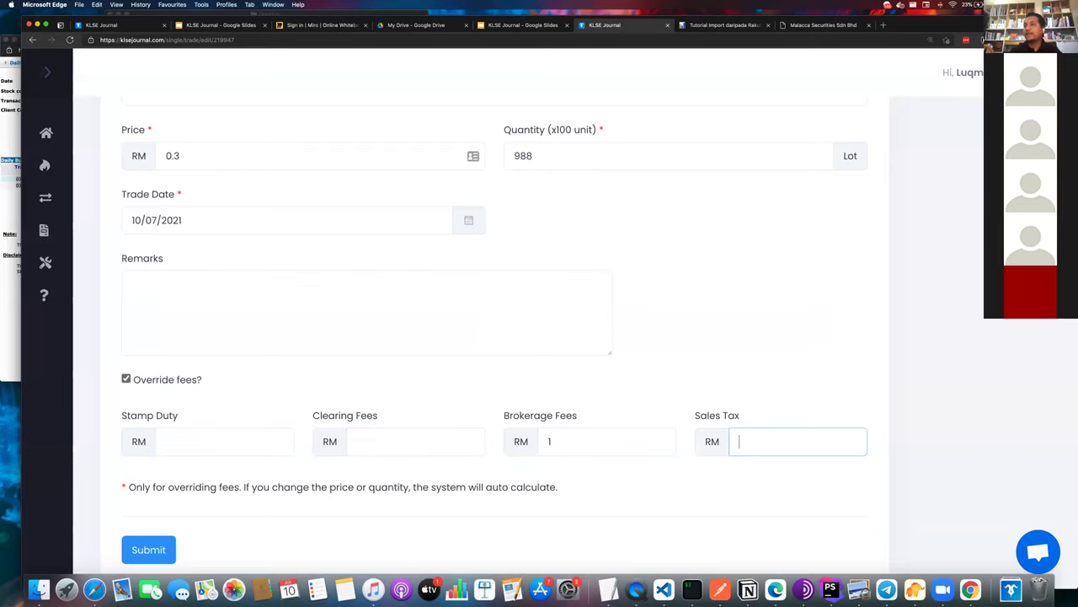
- Fill Stamp Duty, Clearing Fees and Sales Tax with 0 and submit the overridden fees
scroll(306, 503, "down", 3)
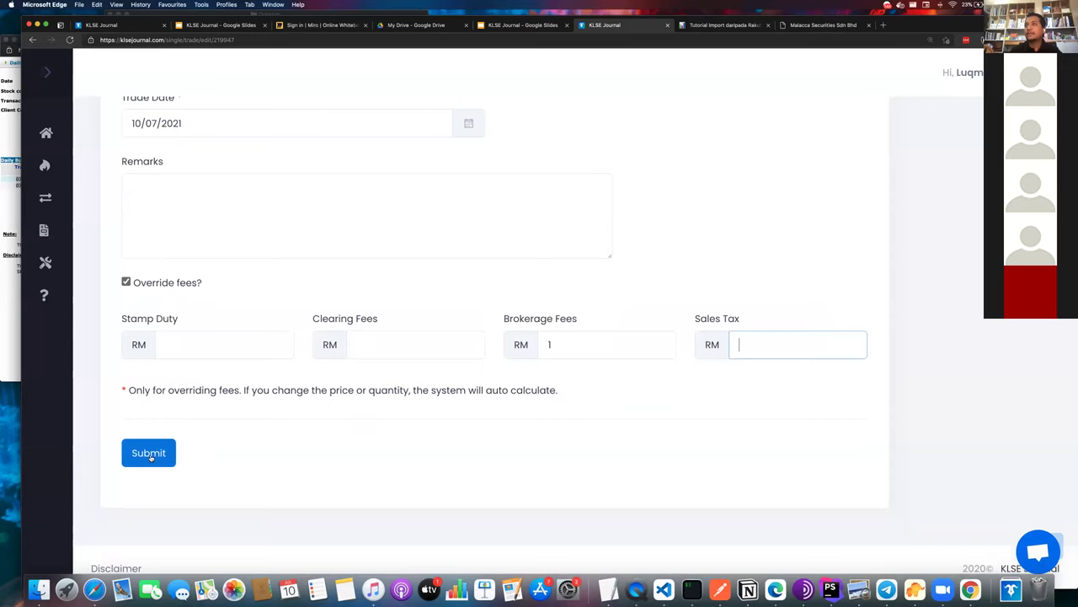
left_click(150, 456)
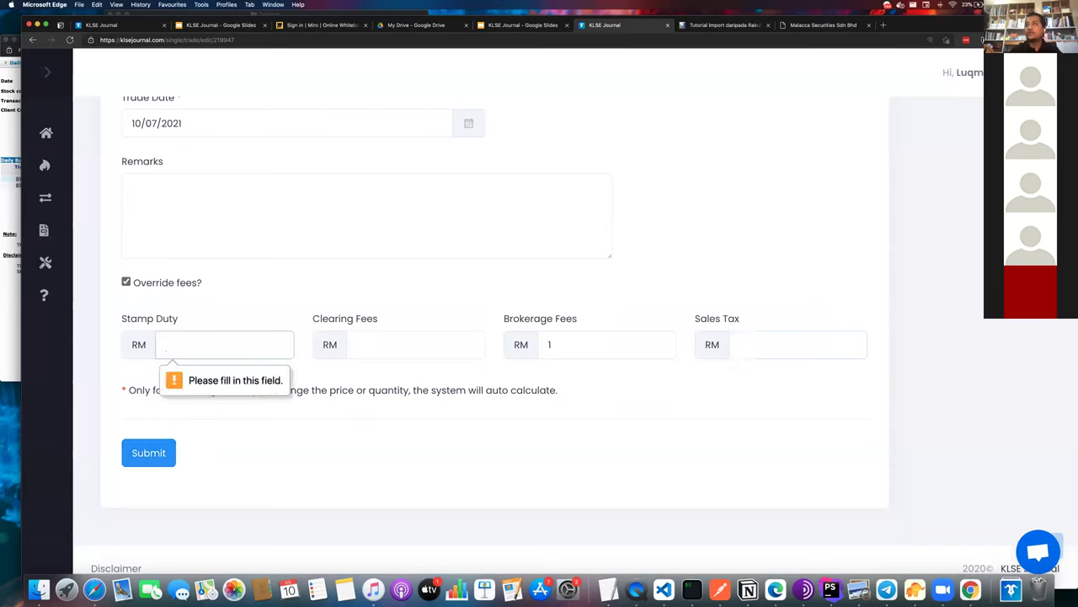
type("0")
key("Tab")
type("0")
key("Tab")
key("Tab")
type("0")
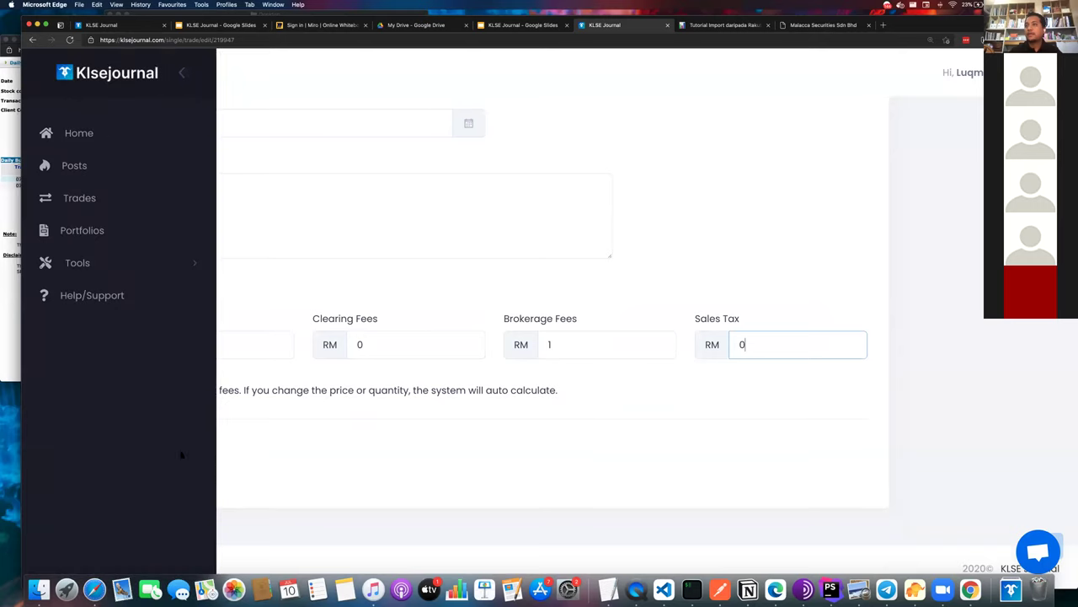
left_click(152, 455)
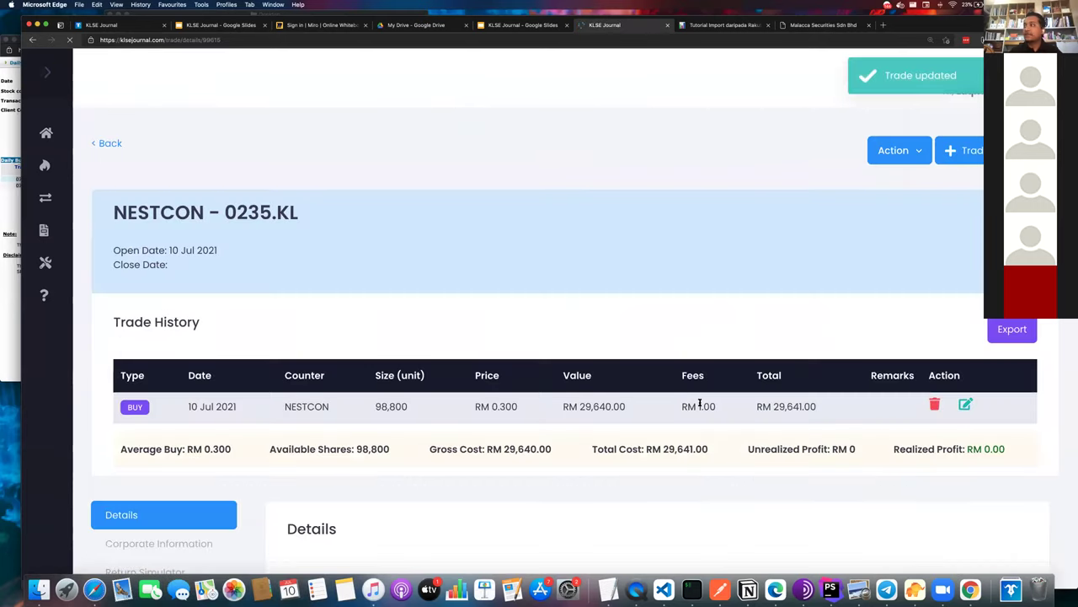
- Confirm the NESTCON trade's RM 1.00 fee, then go to the Trades list
triple_click(699, 404)
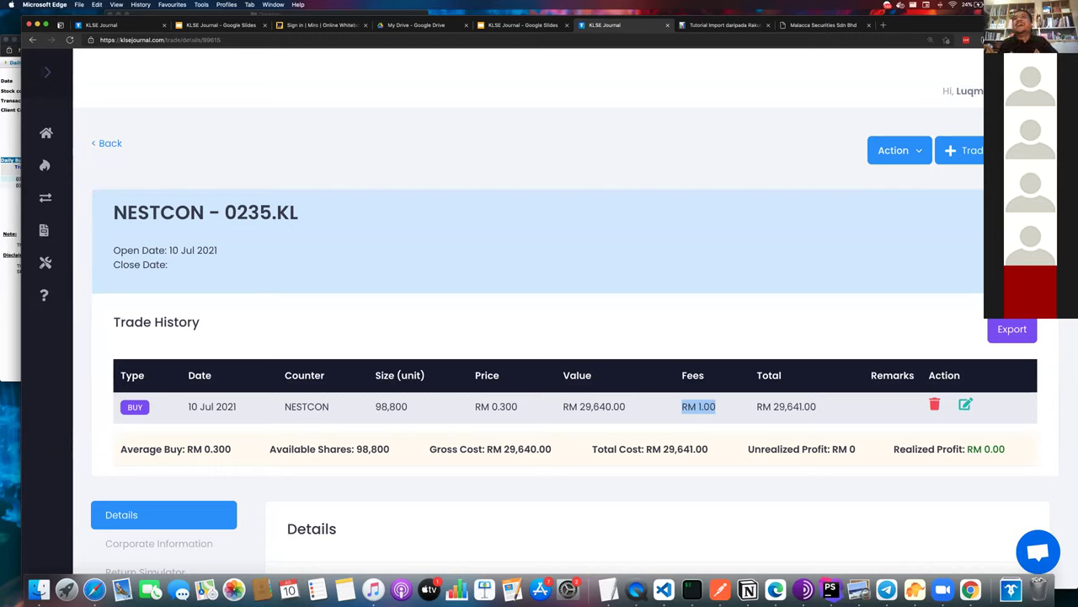
left_click(92, 169)
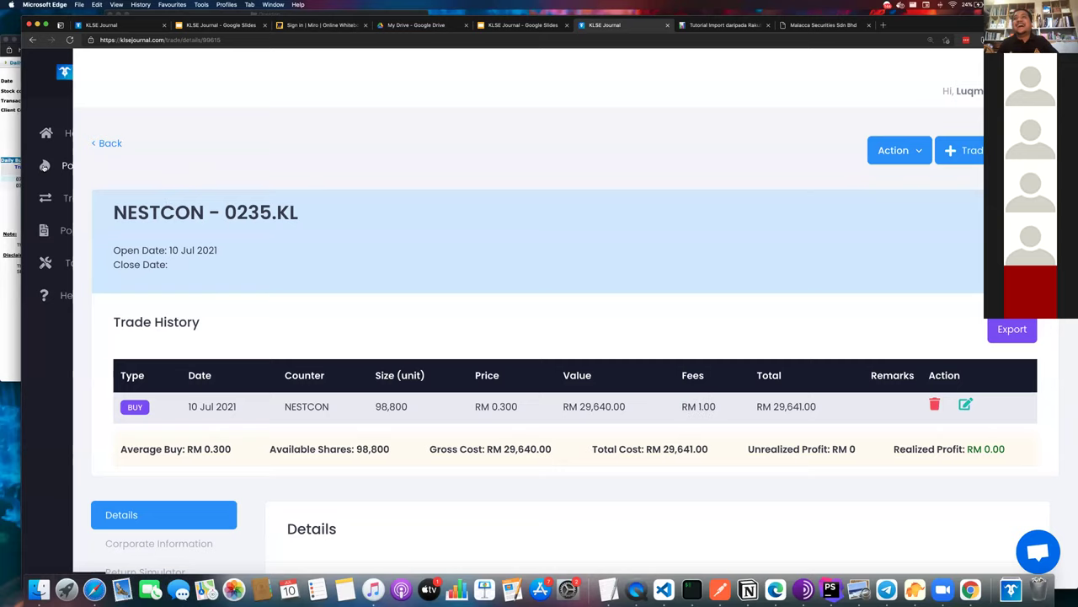
left_click(79, 197)
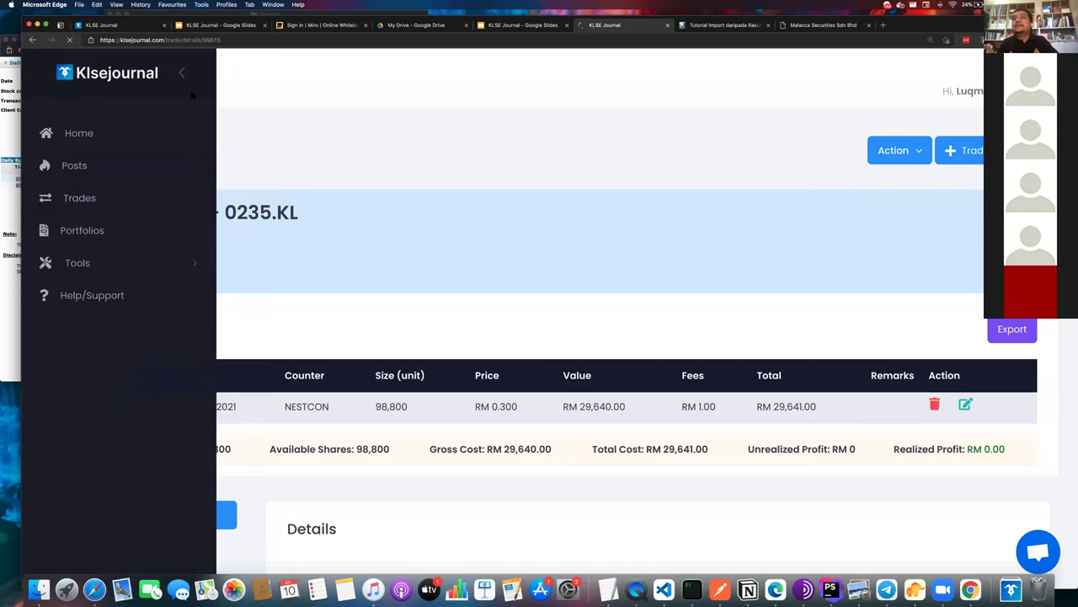
scroll(264, 132, "down", 5)
scroll(265, 133, "down", 4)
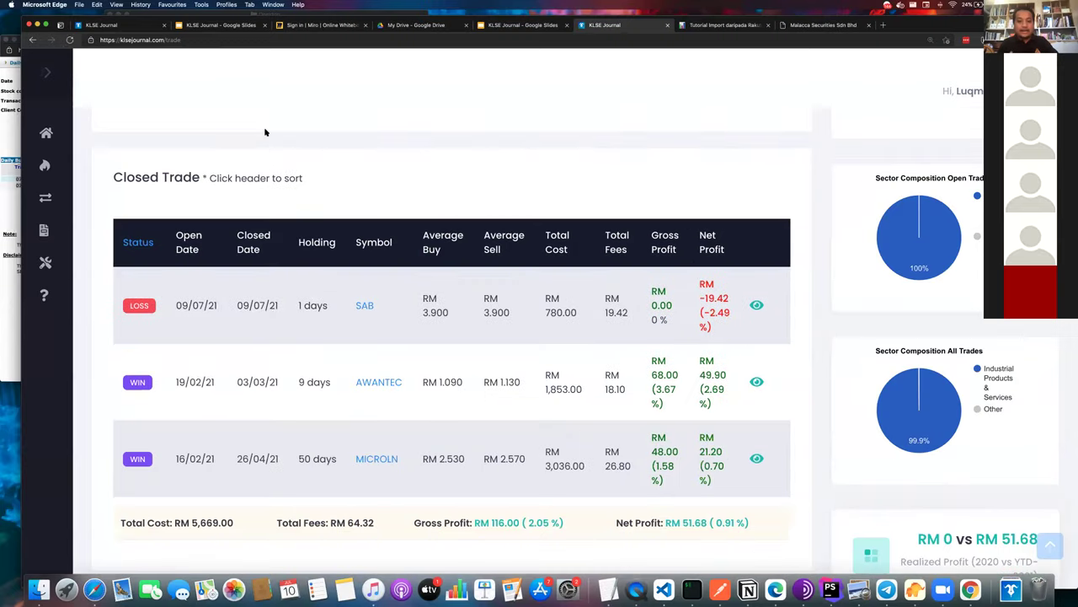
scroll(263, 137, "down", 1)
scroll(264, 138, "down", 2)
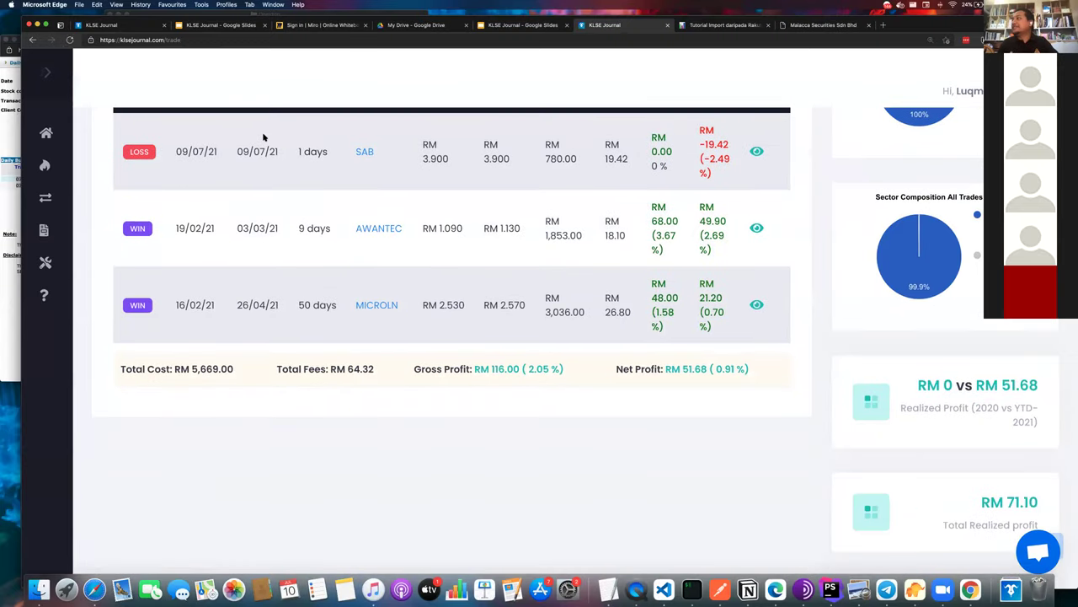
scroll(263, 138, "up", 10)
key("super+equal")
key("super+minus")
key("super+minus")
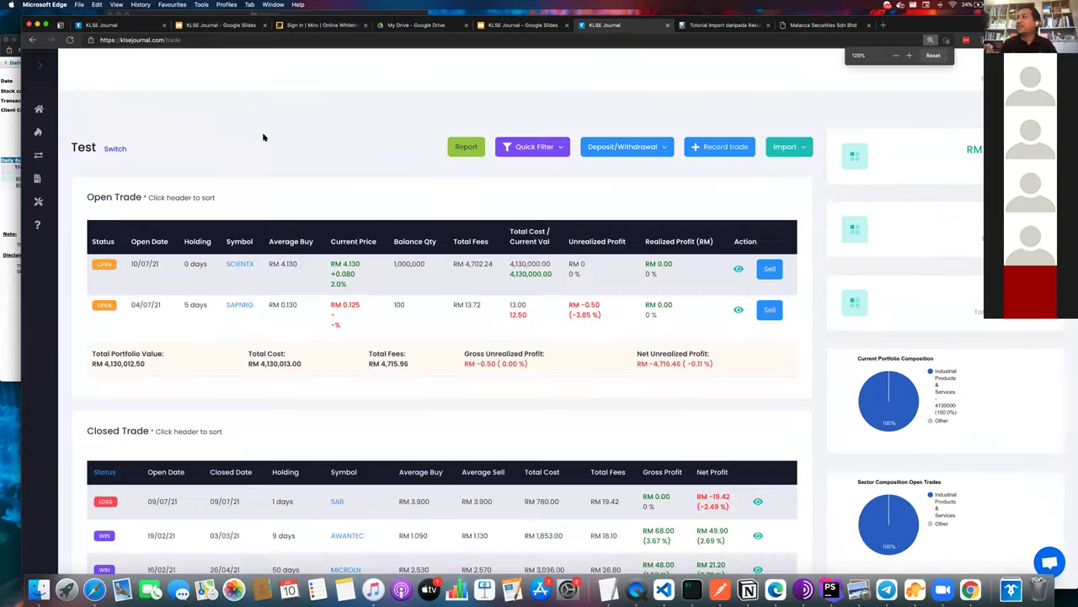
key("super+equal")
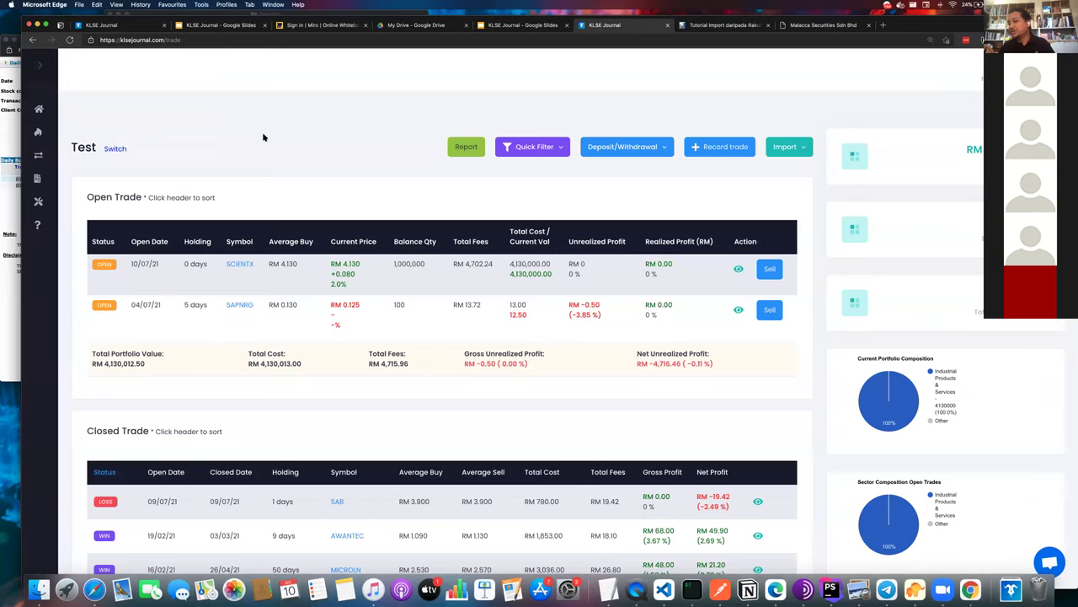
scroll(263, 137, "down", 5)
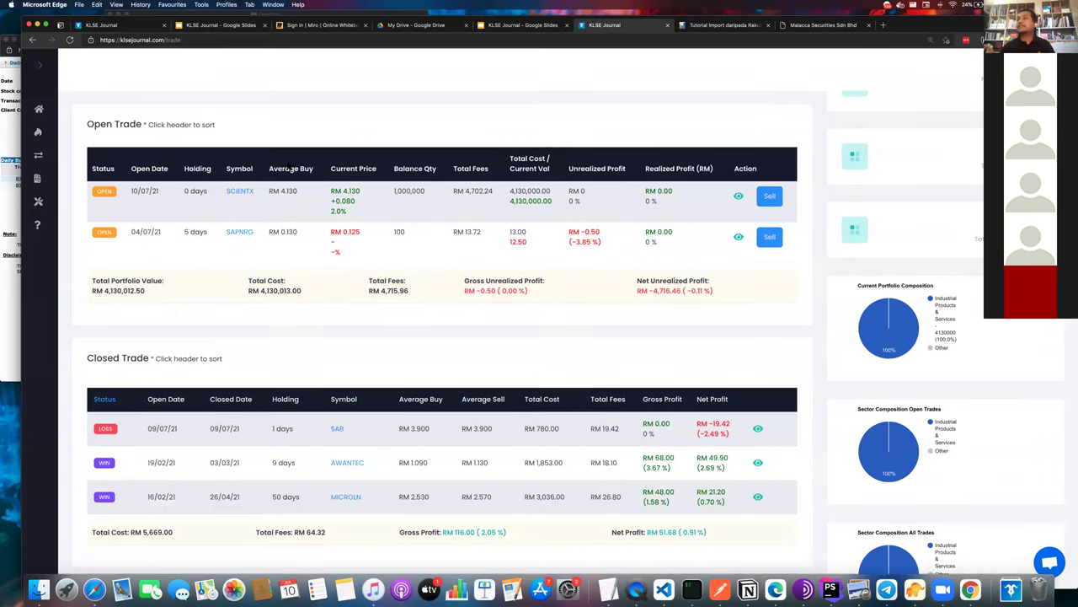
scroll(152, 139, "up", 5)
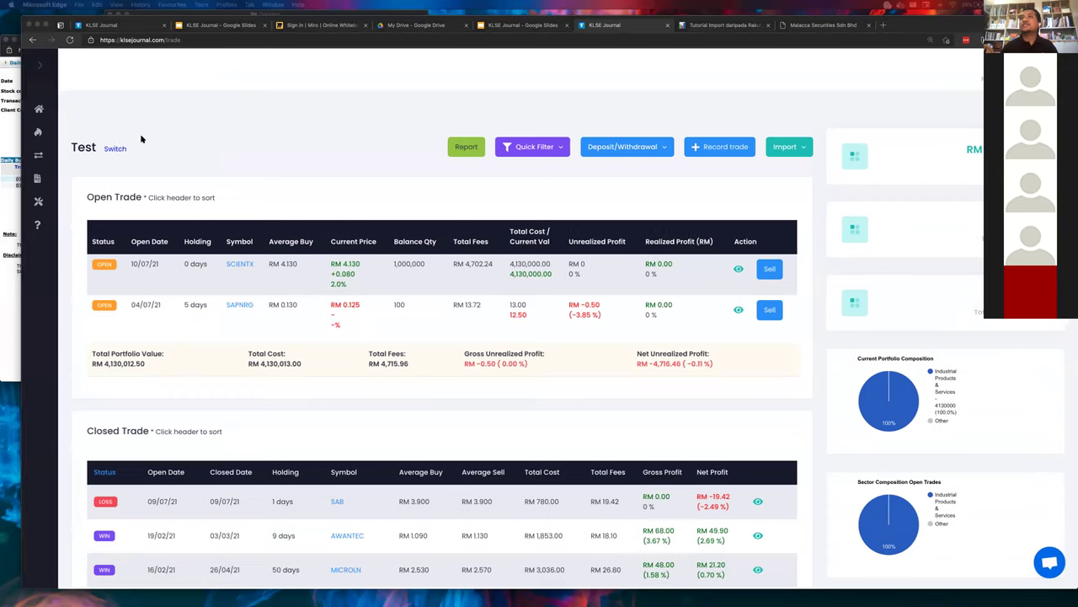
left_click(115, 148)
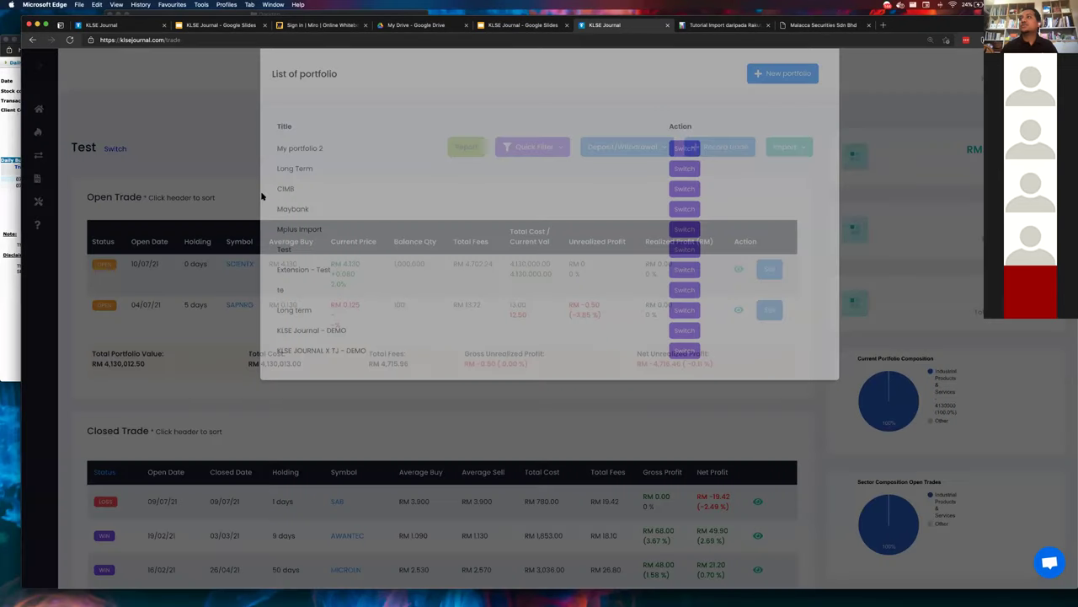
key("Escape")
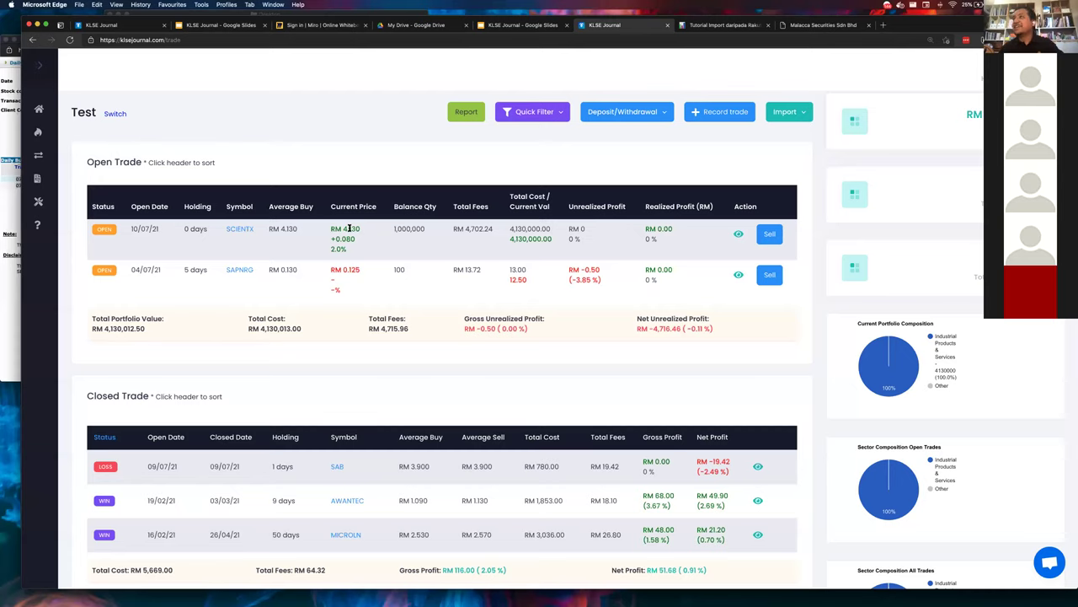
- Zoom in to inspect SCIENTX's current price of RM 4.130, then zoom back out
key("super+equal")
key("super+equal")
key("super+equal")
key("super+equal")
key("super+equal")
key("super+equal")
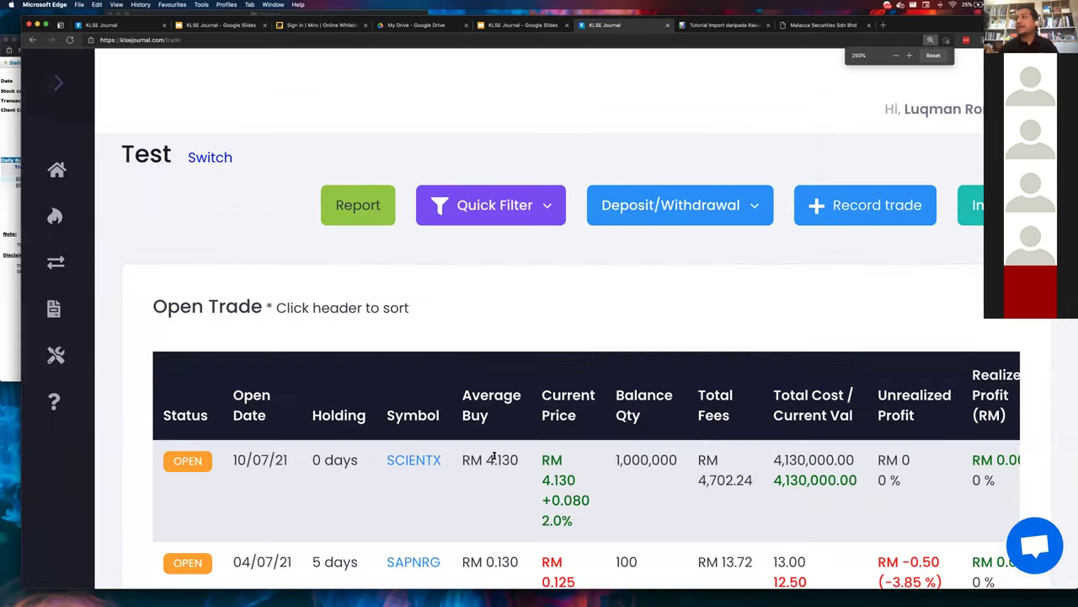
scroll(540, 455, "down", 2)
triple_click(570, 428)
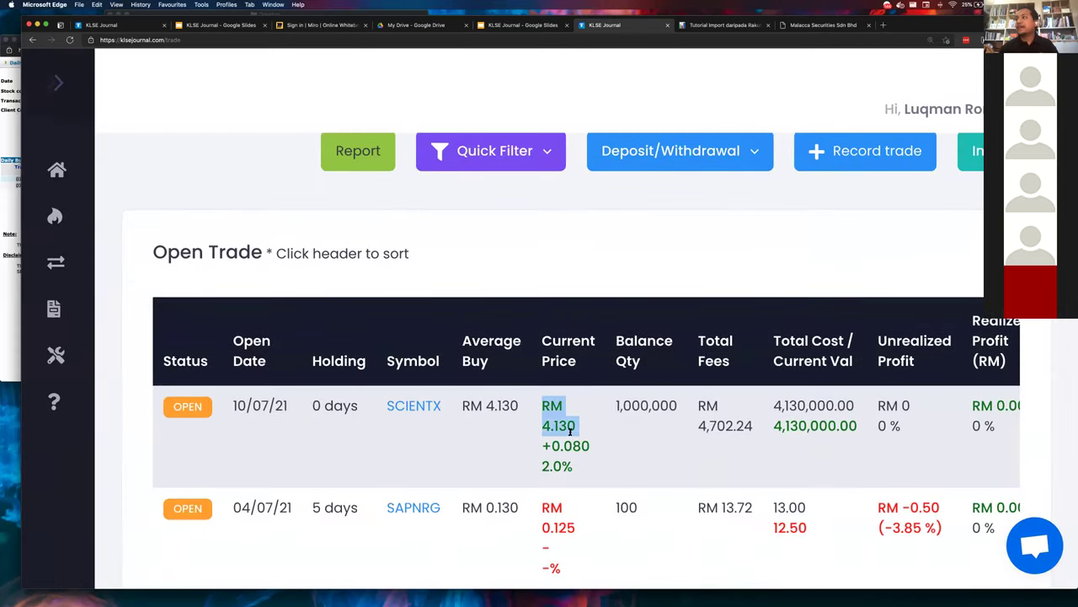
double_click(570, 428)
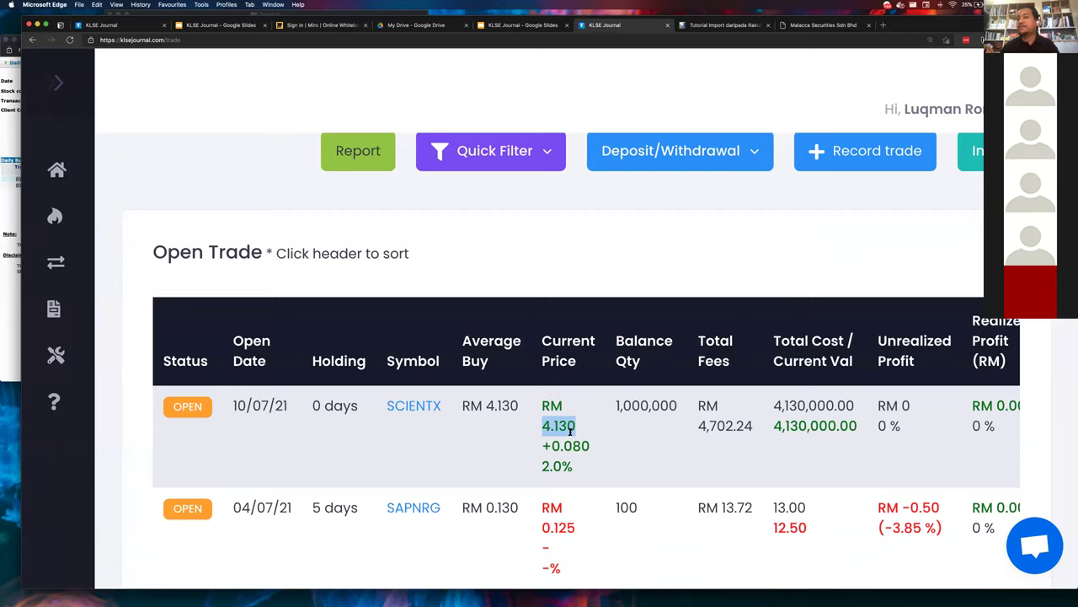
left_click(570, 431)
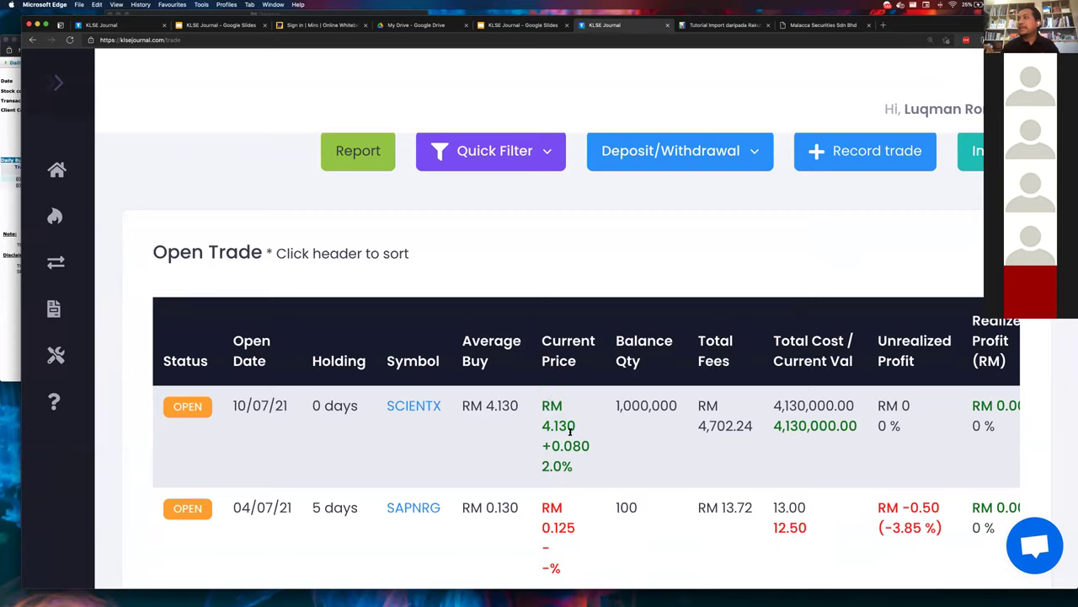
scroll(570, 432, "down", 1)
double_click(566, 401)
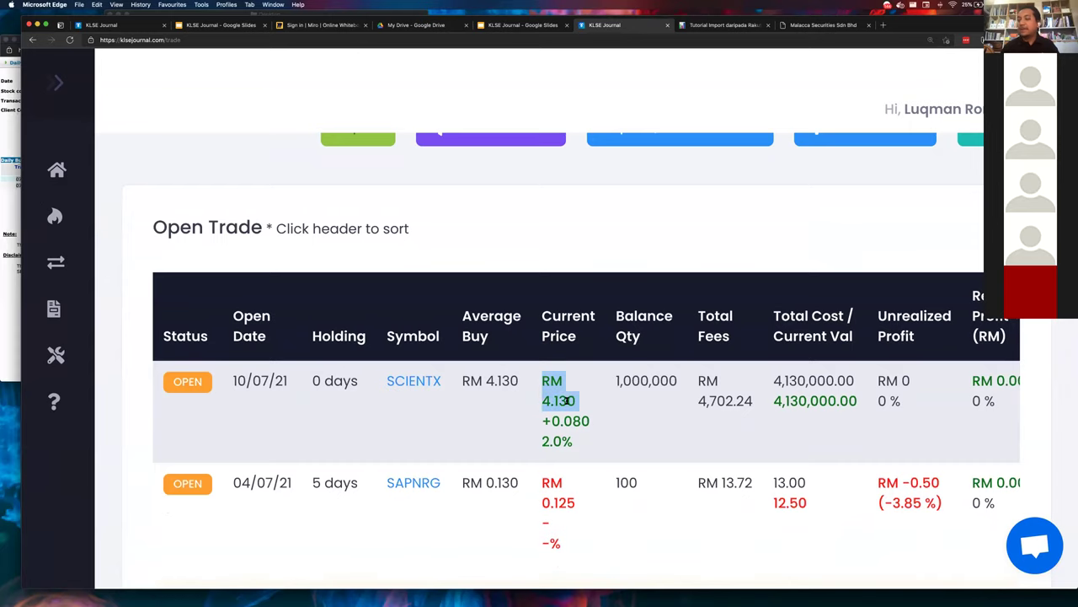
scroll(566, 401, "down", 2)
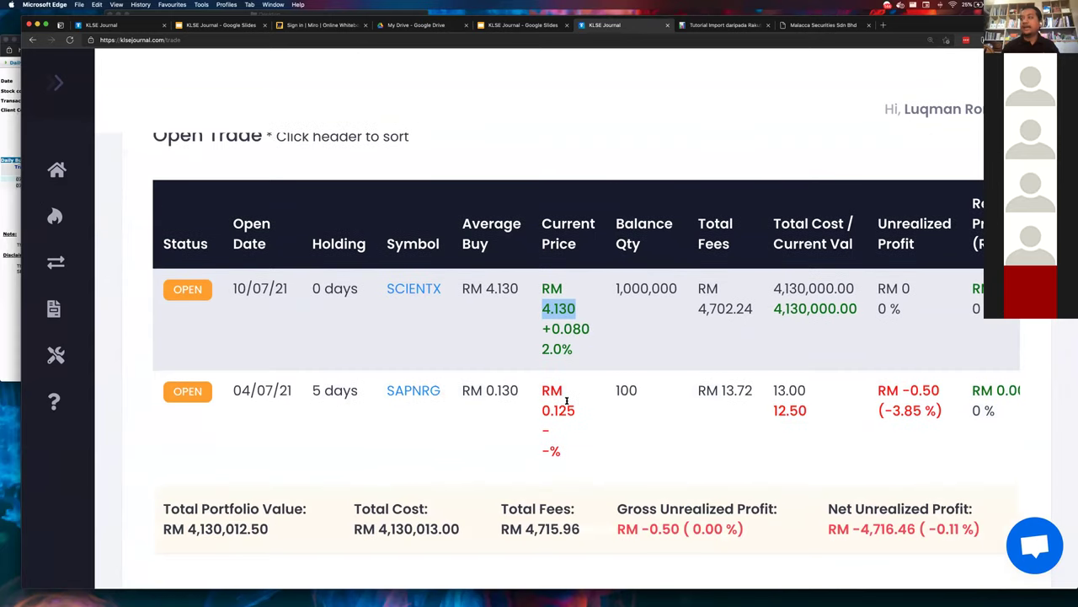
key("super+minus")
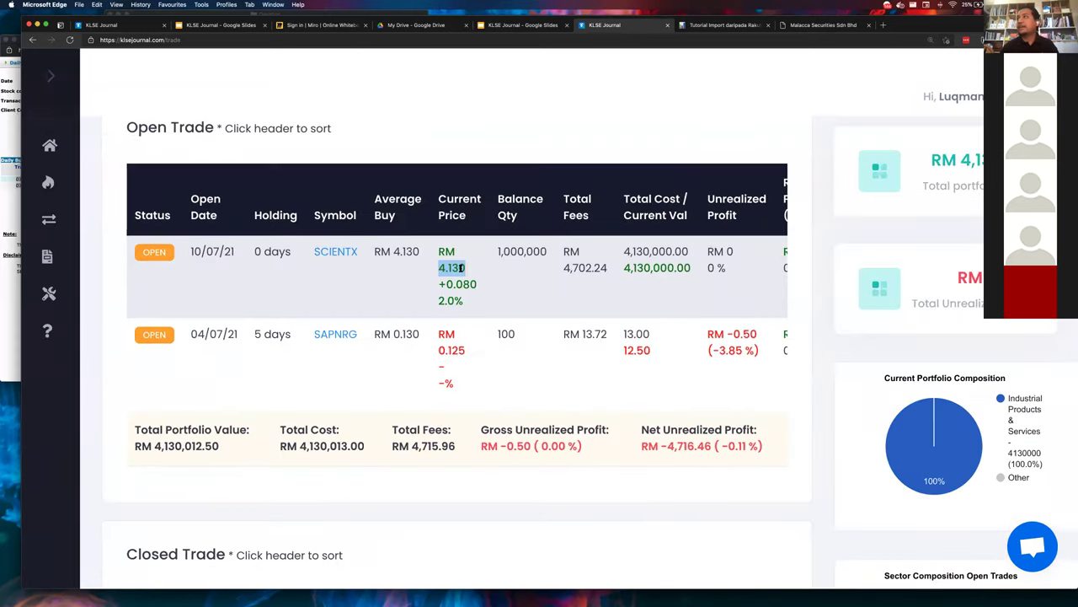
triple_click(462, 267)
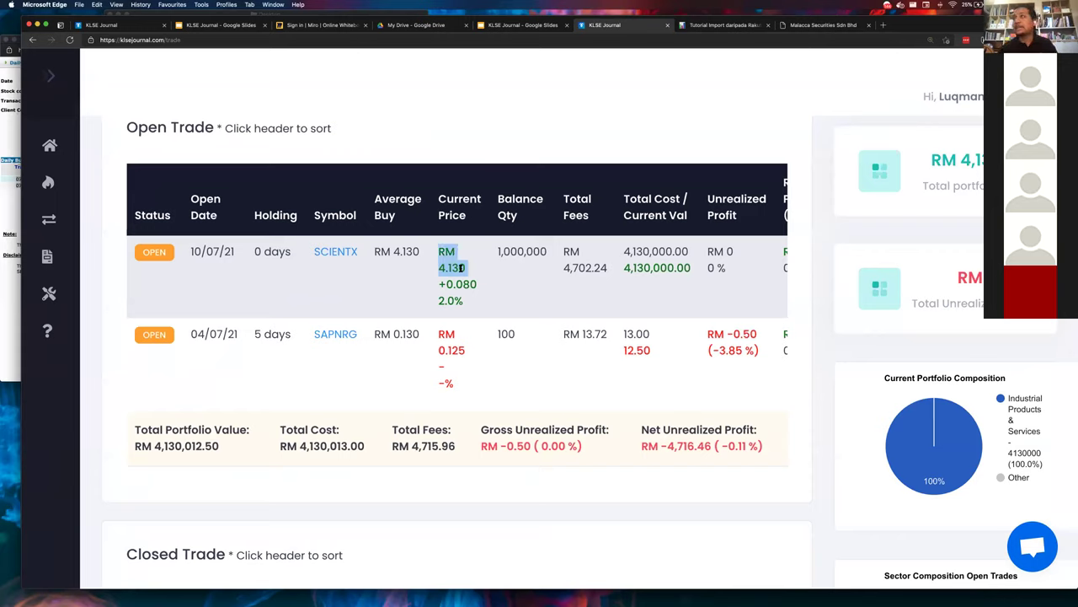
double_click(462, 267)
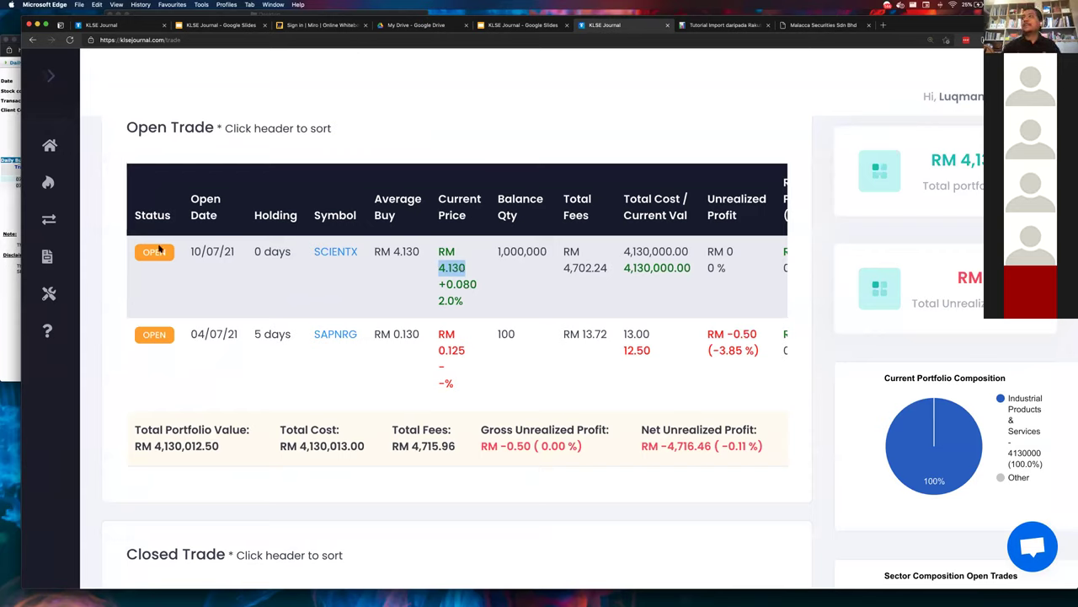
left_click(128, 288)
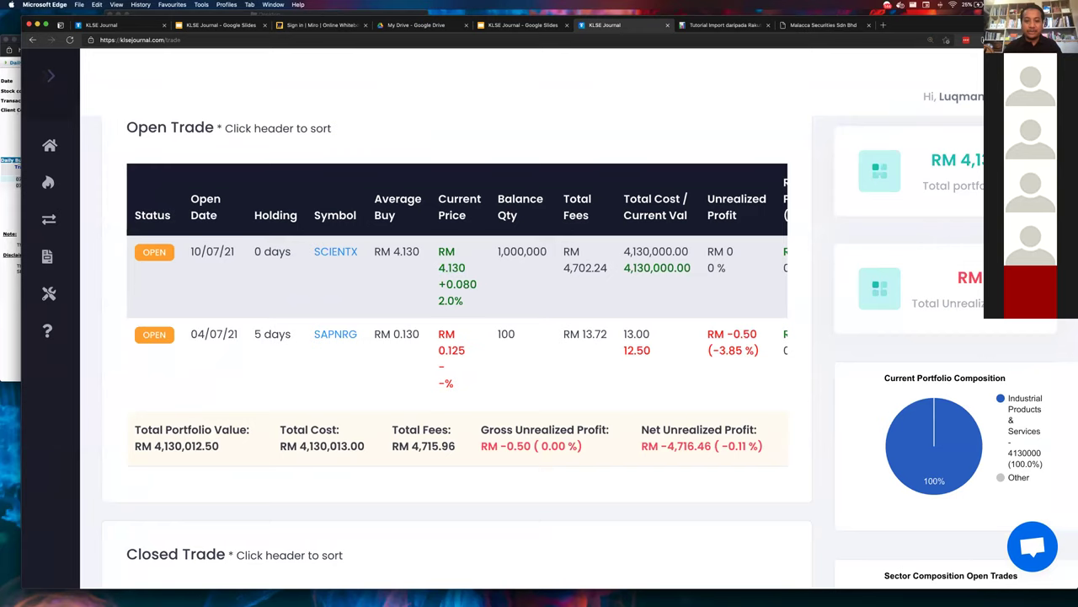
- Glance at Telegram, then return and reload the Test portfolio's trades page
key("ctrl+Up")
key("ctrl+Up")
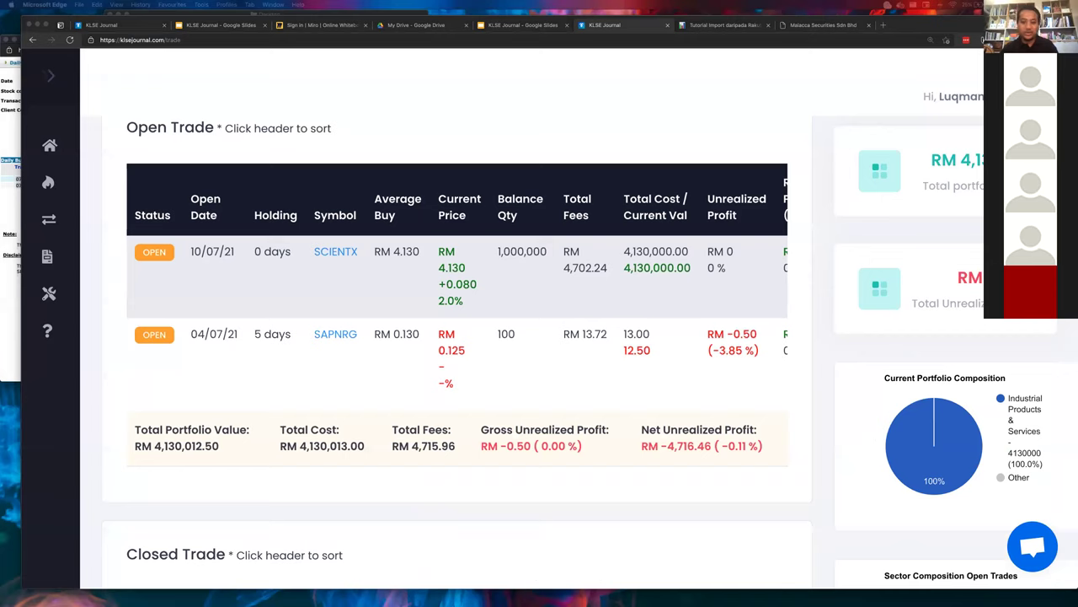
key("super+Tab")
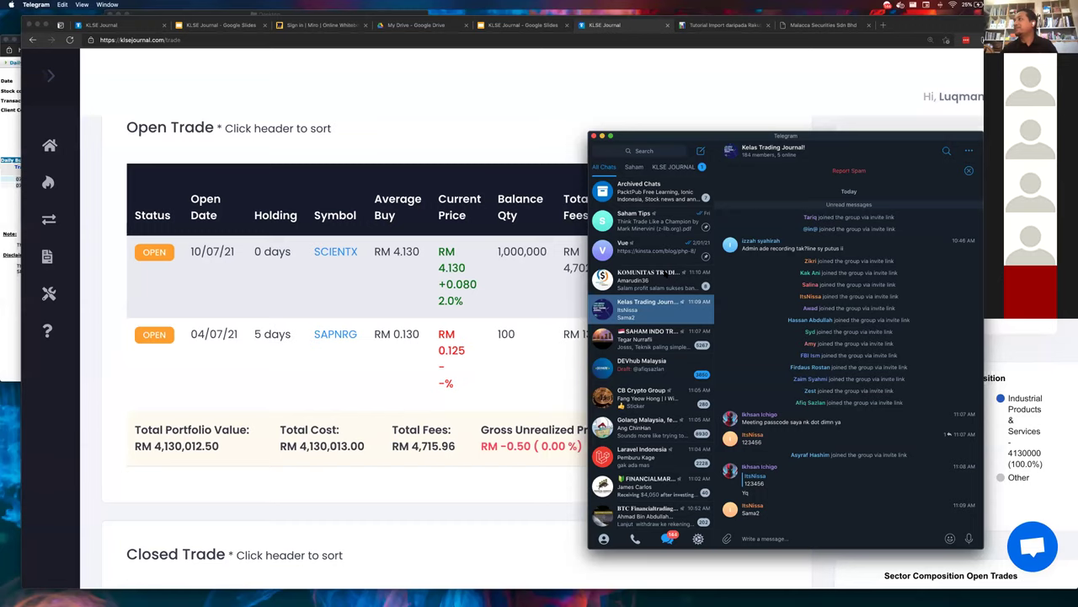
left_click(167, 262)
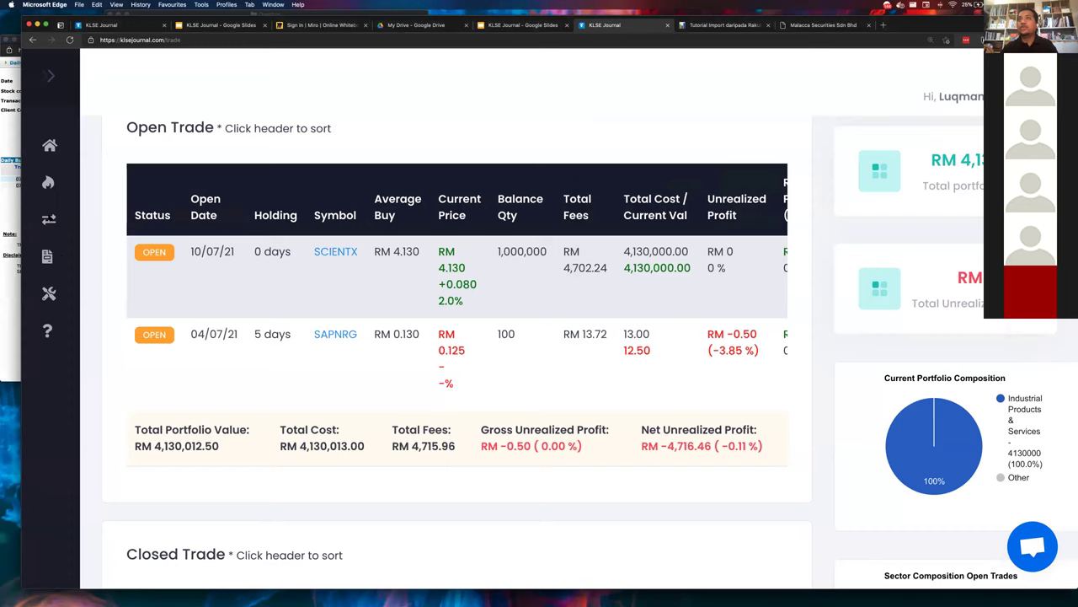
left_click(51, 220)
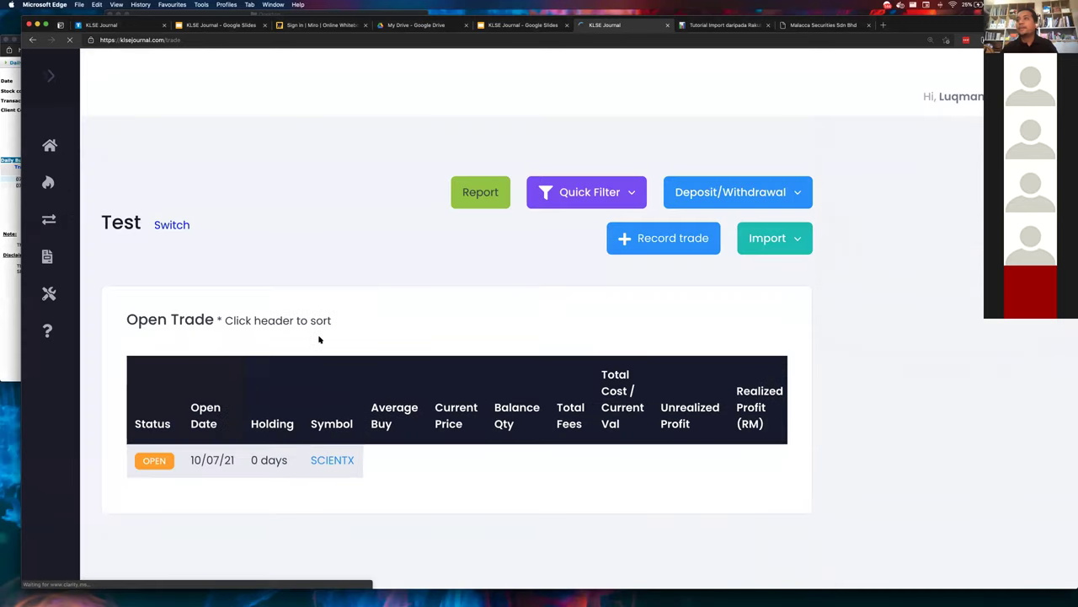
scroll(318, 335, "down", 6)
- Switch to the KLSE JOURNAL X TJ - DEMO portfolio and zoom out to show all open trades
scroll(307, 329, "up", 1)
scroll(308, 329, "up", 8)
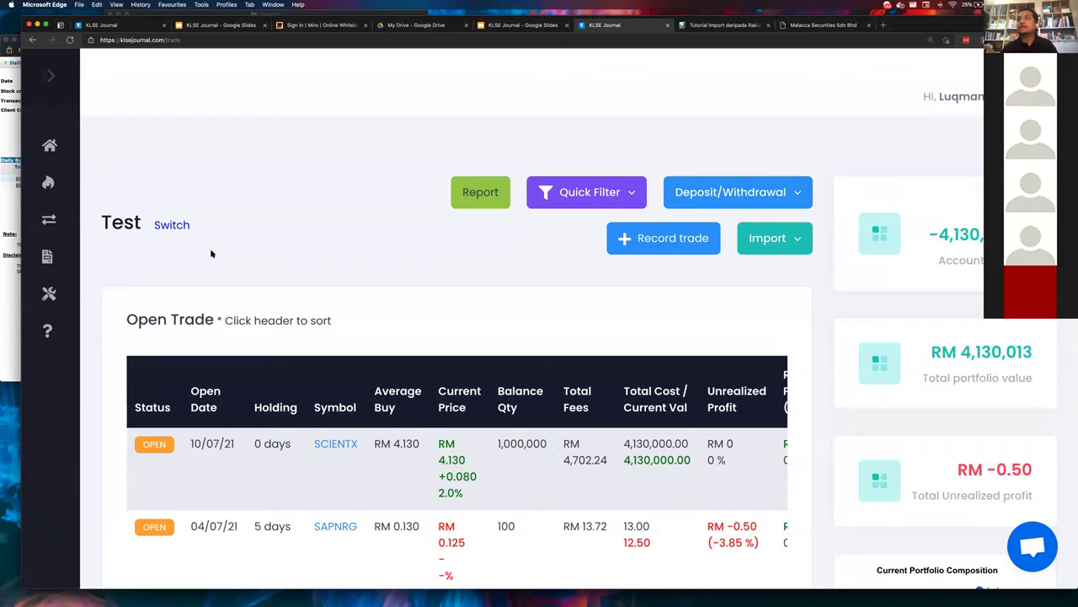
left_click(171, 224)
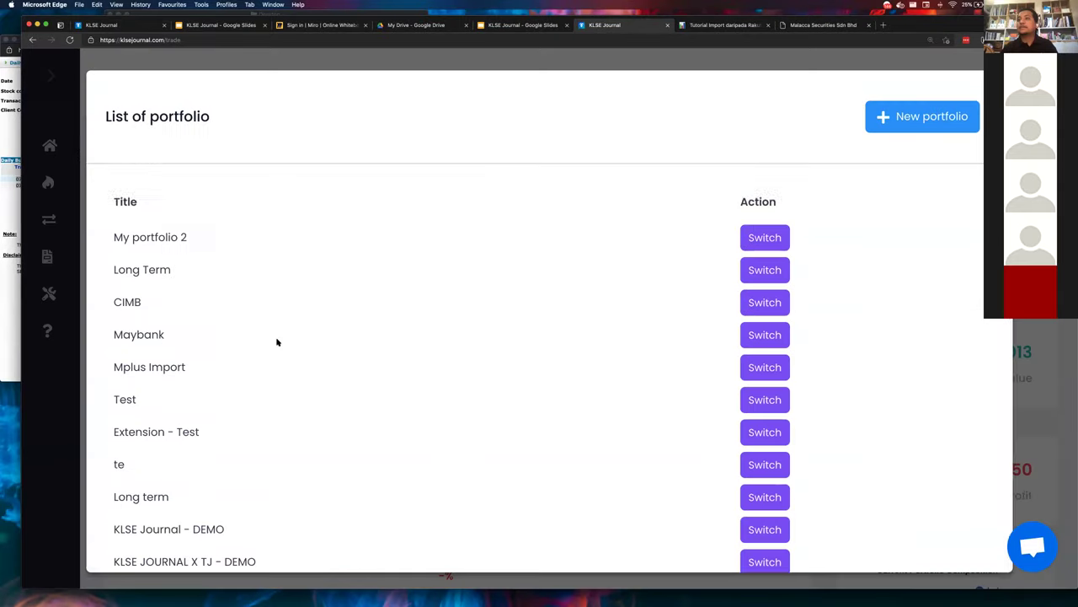
scroll(337, 379, "down", 1)
left_click(775, 535)
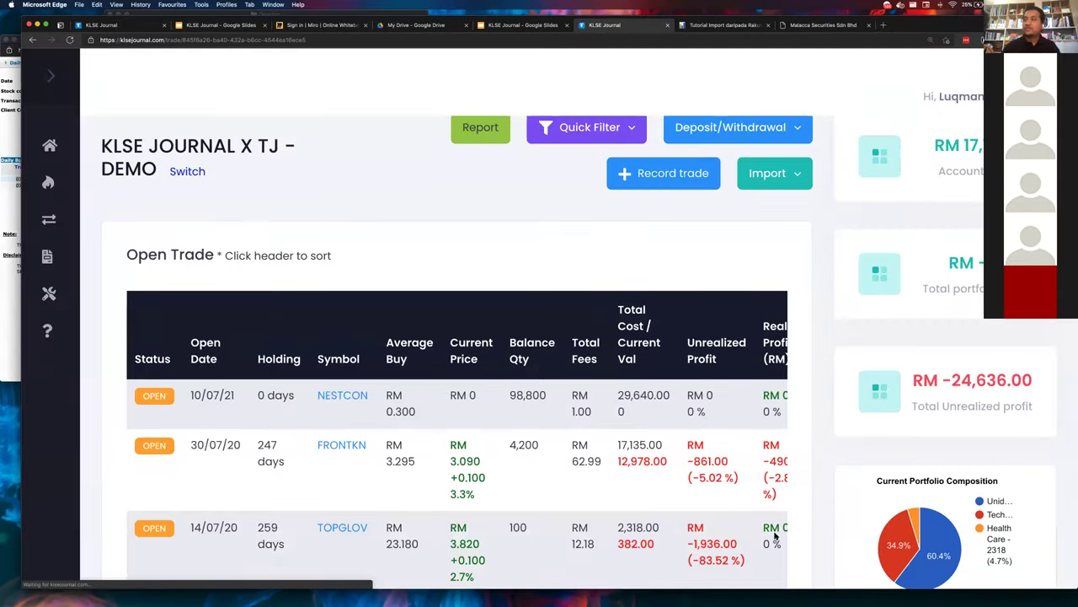
key("super+minus")
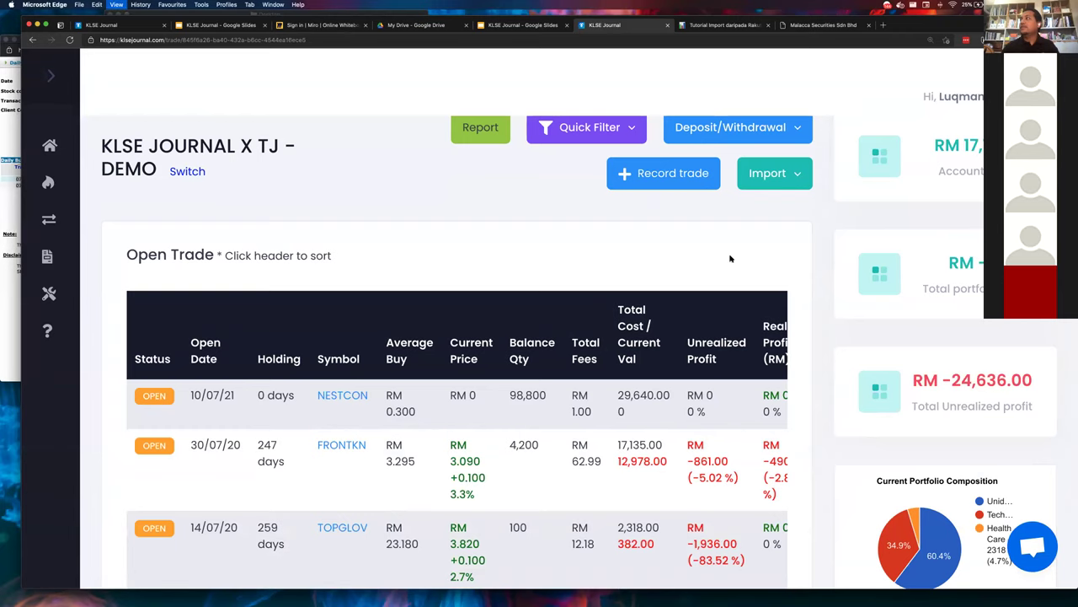
key("super+minus")
scroll(278, 337, "up", 1)
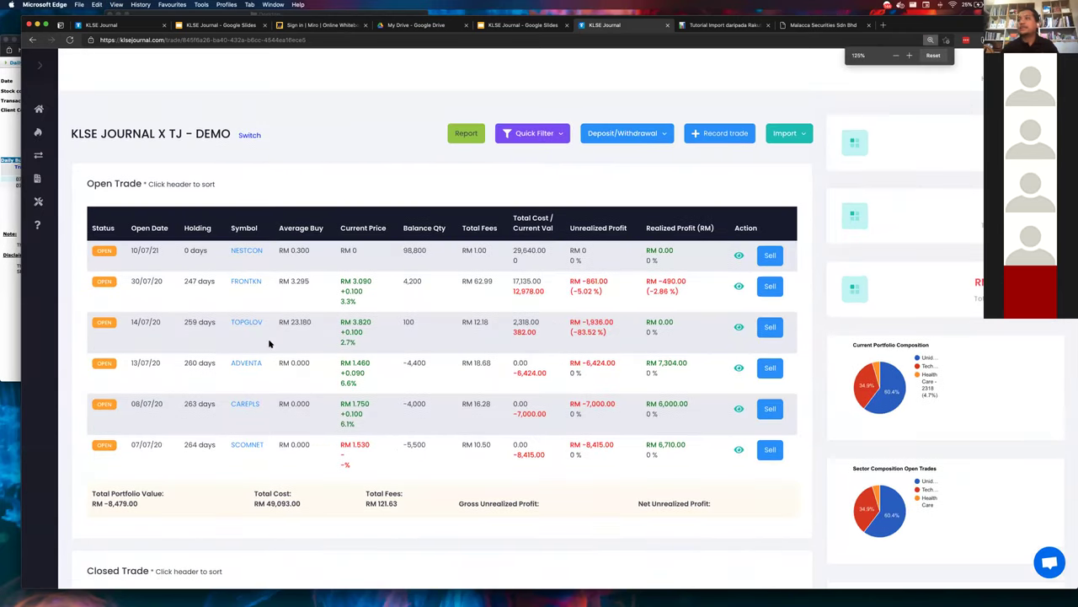
key("super+Tab")
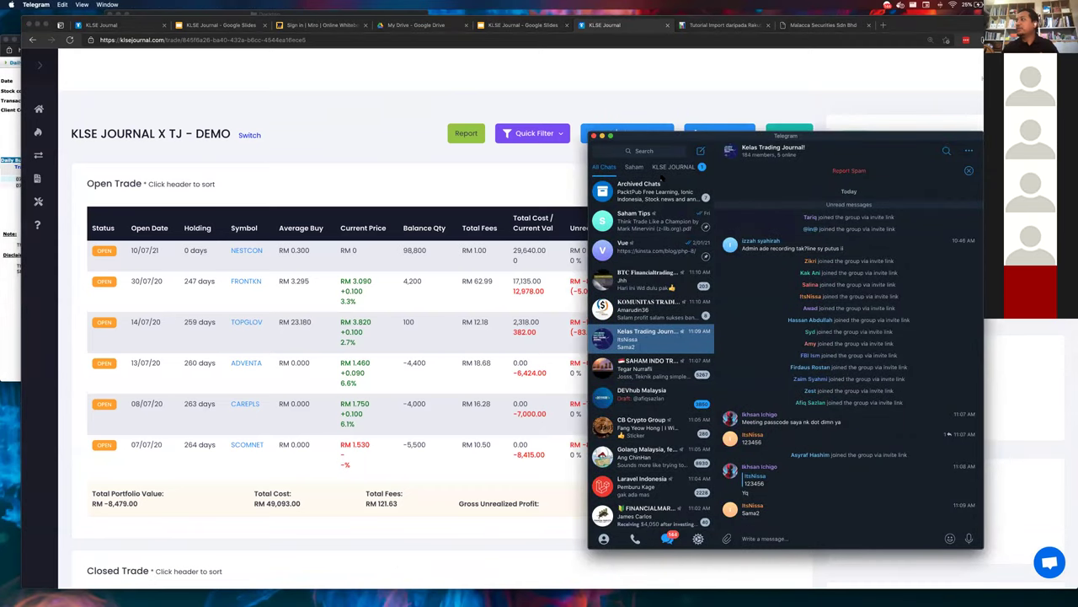
- Search Telegram chats for 'klse' and open the KLSEJournal bot chat
left_click(643, 153)
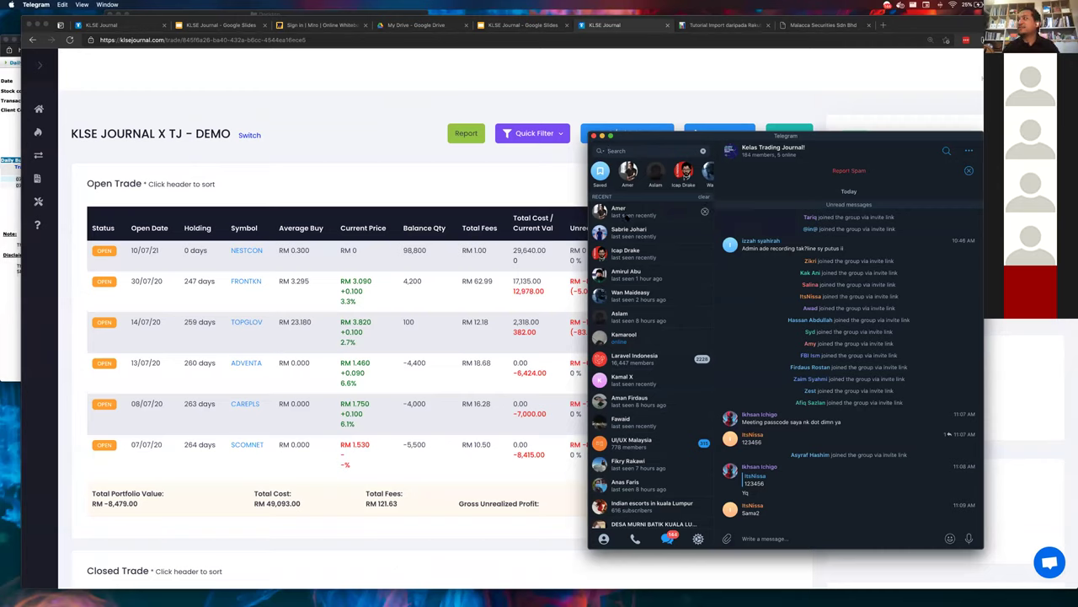
type("ms")
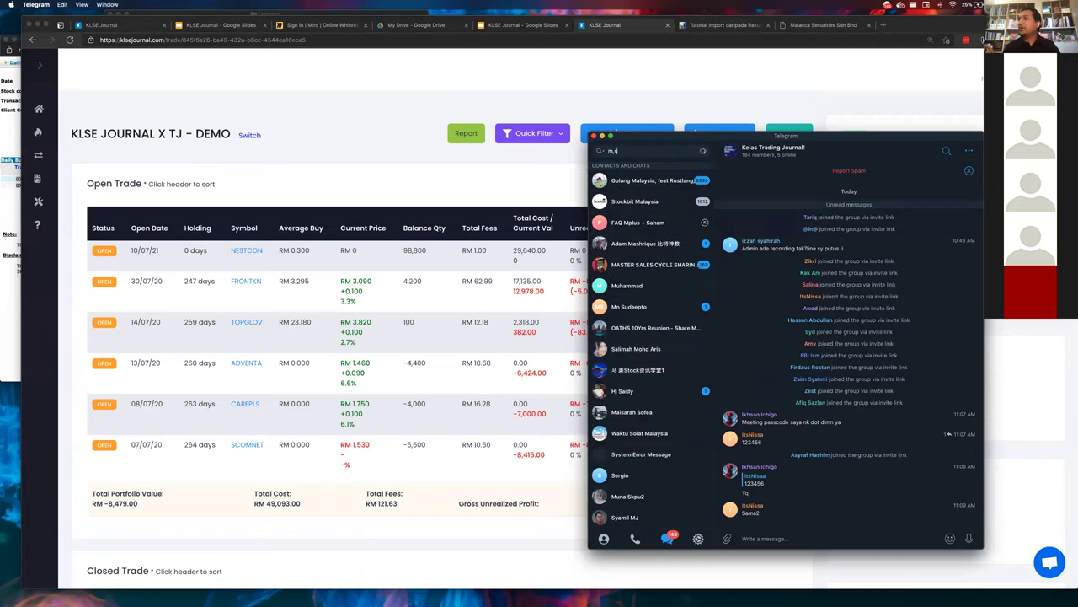
key("BackSpace")
key("BackSpace")
type("klse")
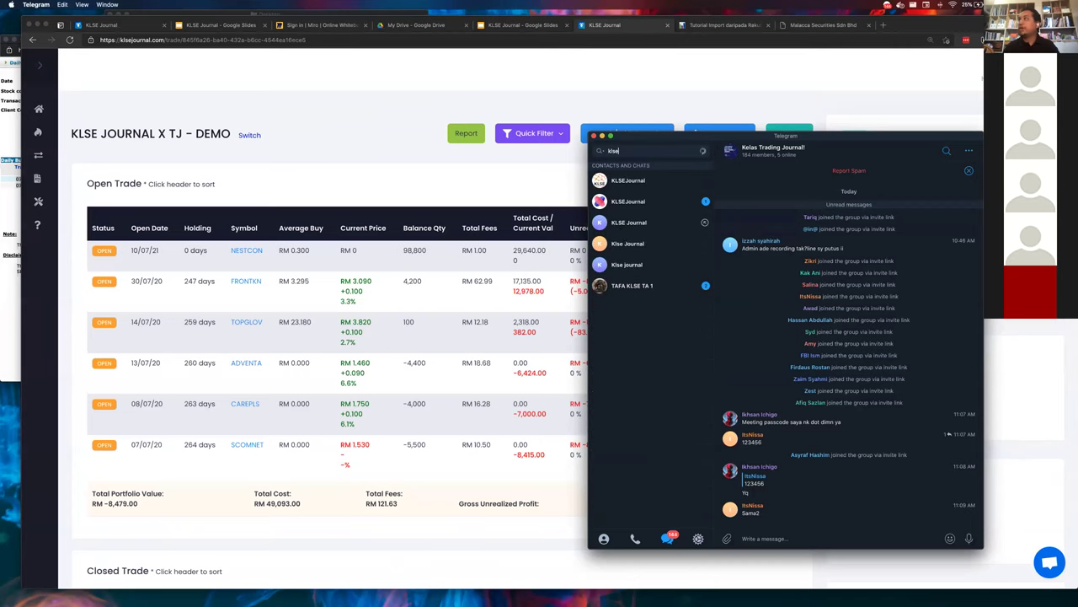
left_click(638, 180)
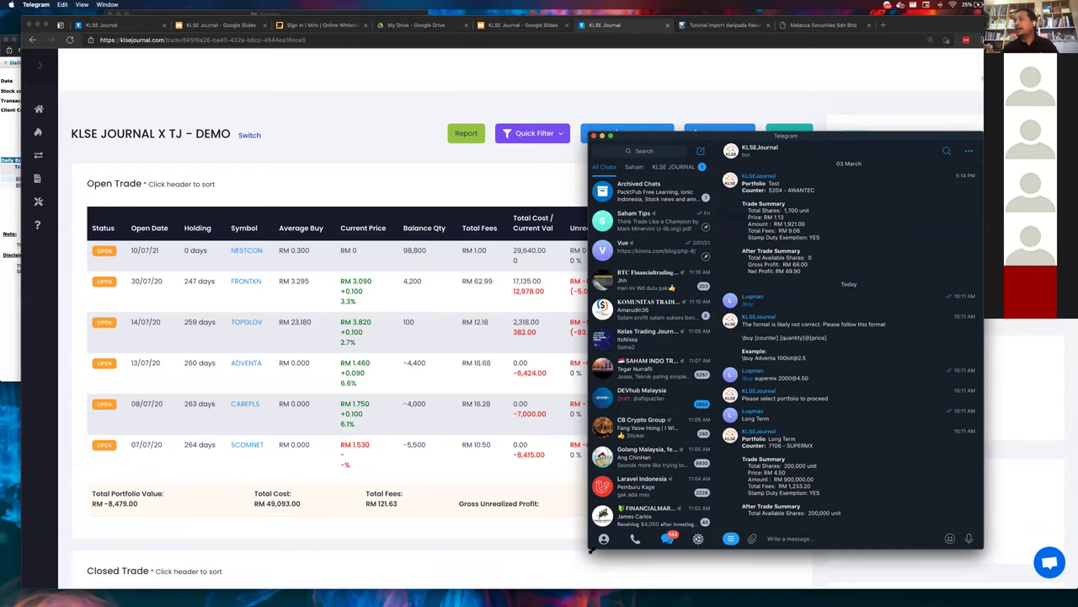
- Resize the Telegram window smaller so the portfolio's trade table shows behind it
left_click_drag(590, 548, 10, 508)
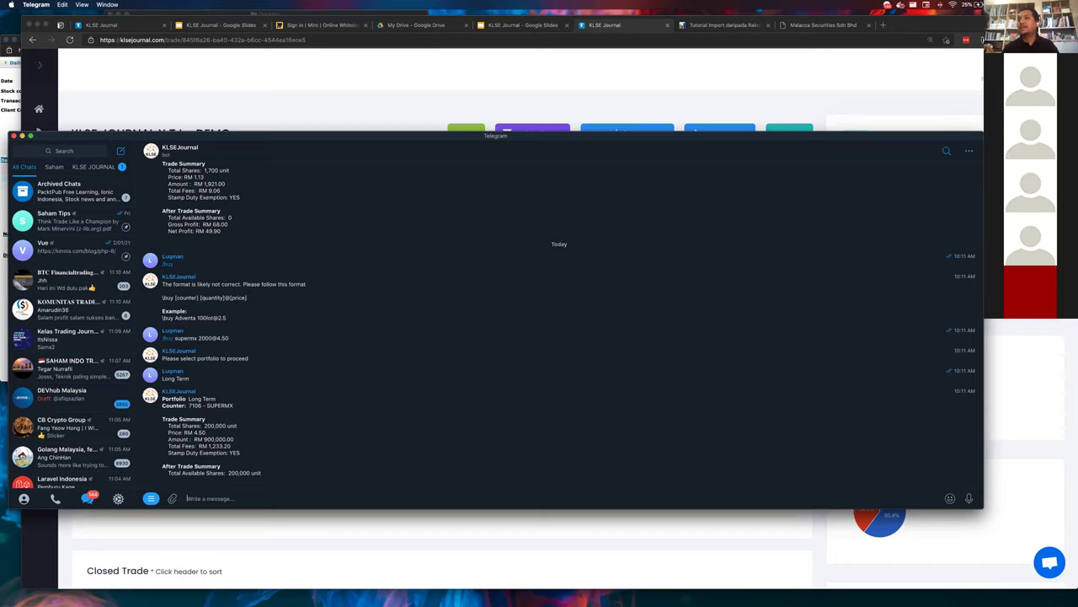
scroll(371, 376, "down", 2)
left_click_drag(982, 507, 749, 423)
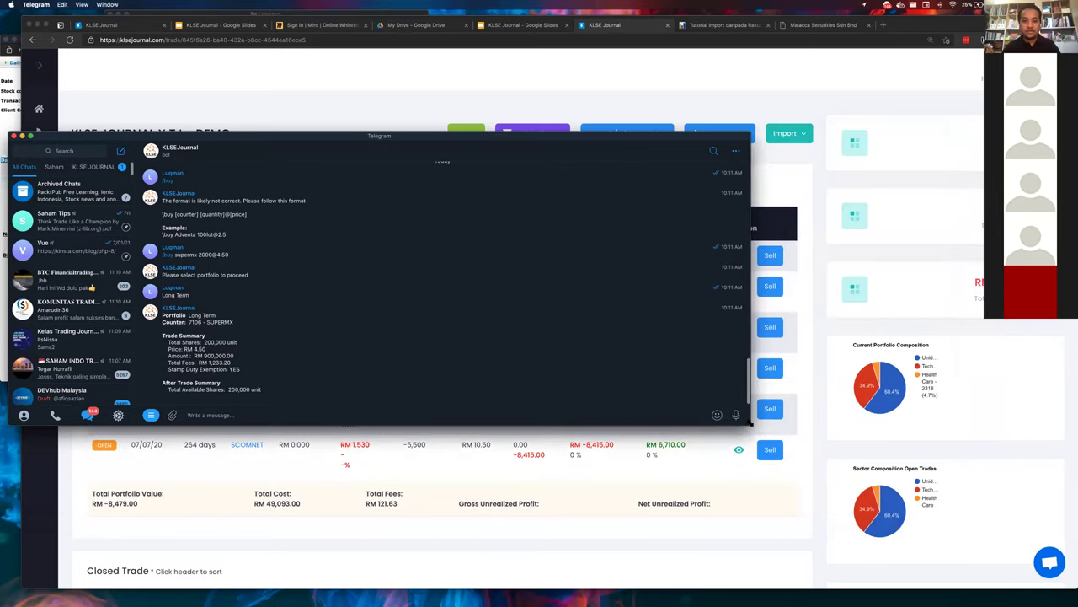
left_click_drag(748, 424, 755, 479)
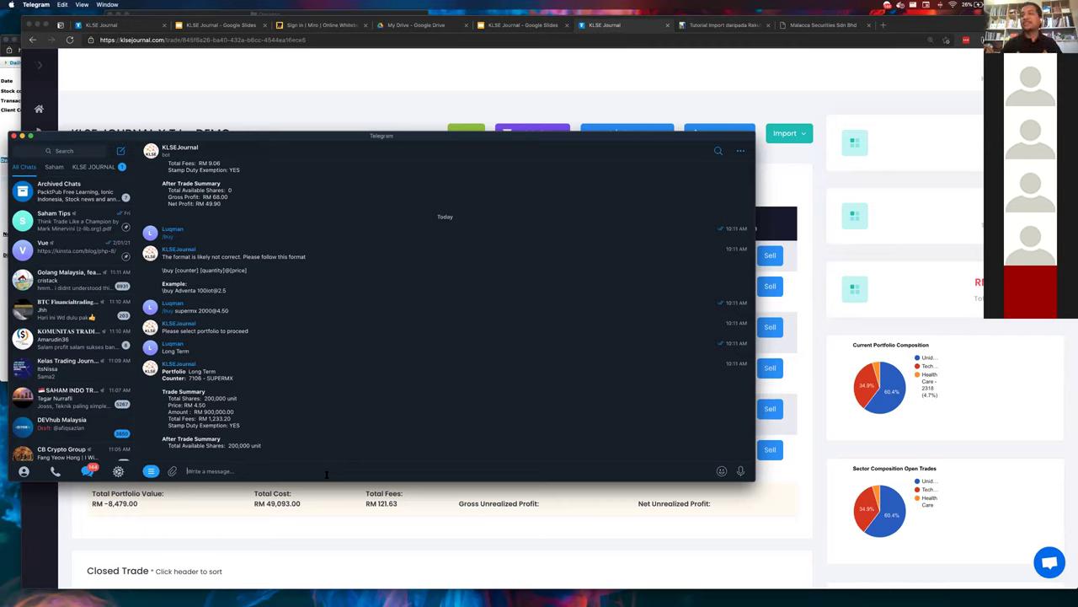
- Send a SERBADK buy at 0.32 to the bot and assign it to KLSE JOURNAL X TJ - DEMO
type("/")
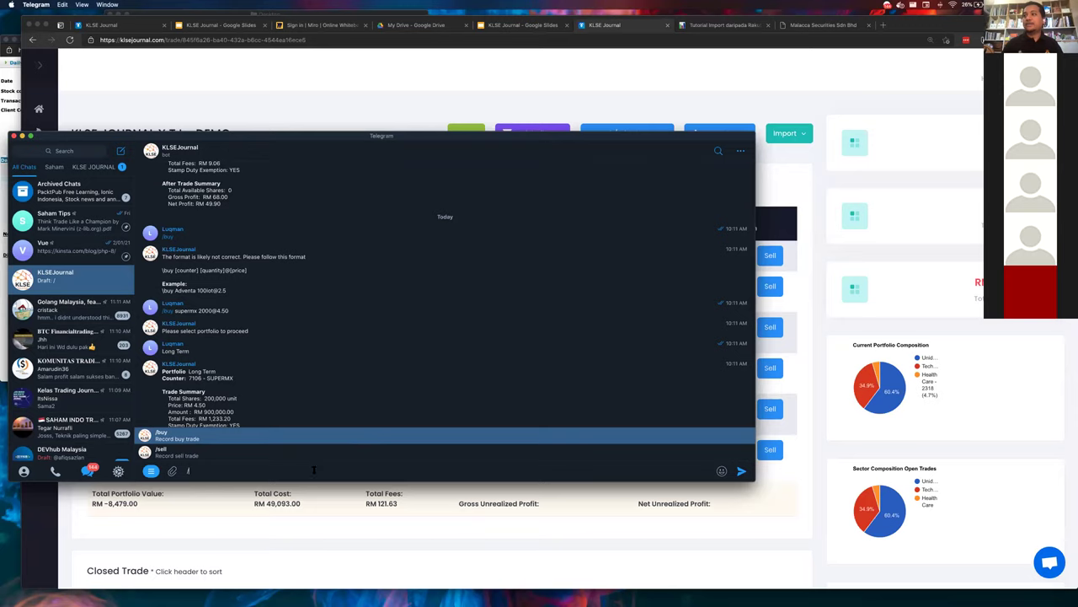
key("BackSpace")
type("/buy ")
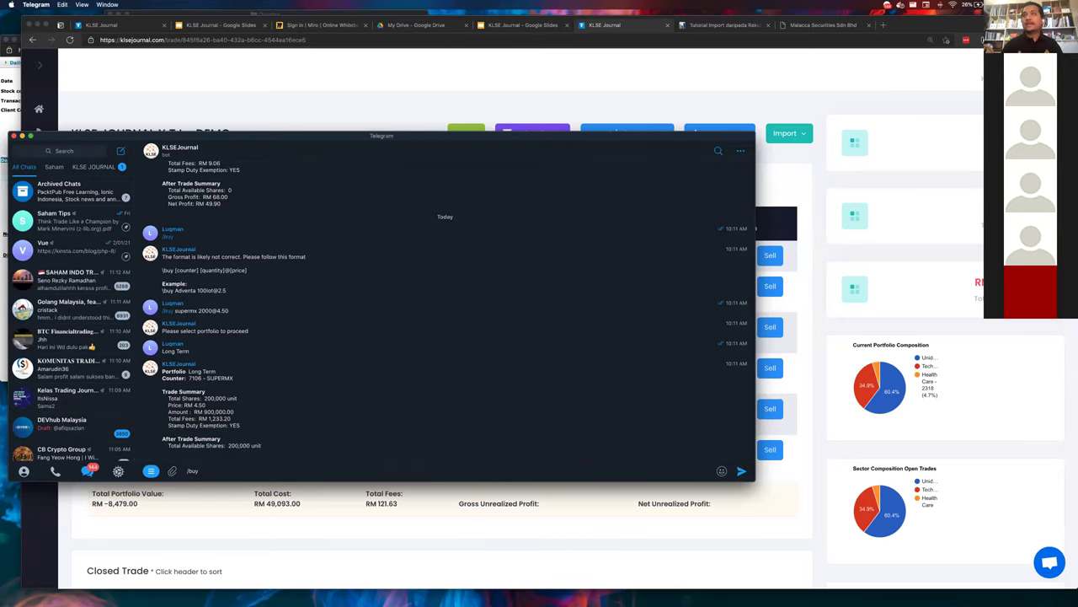
type("serbadk")
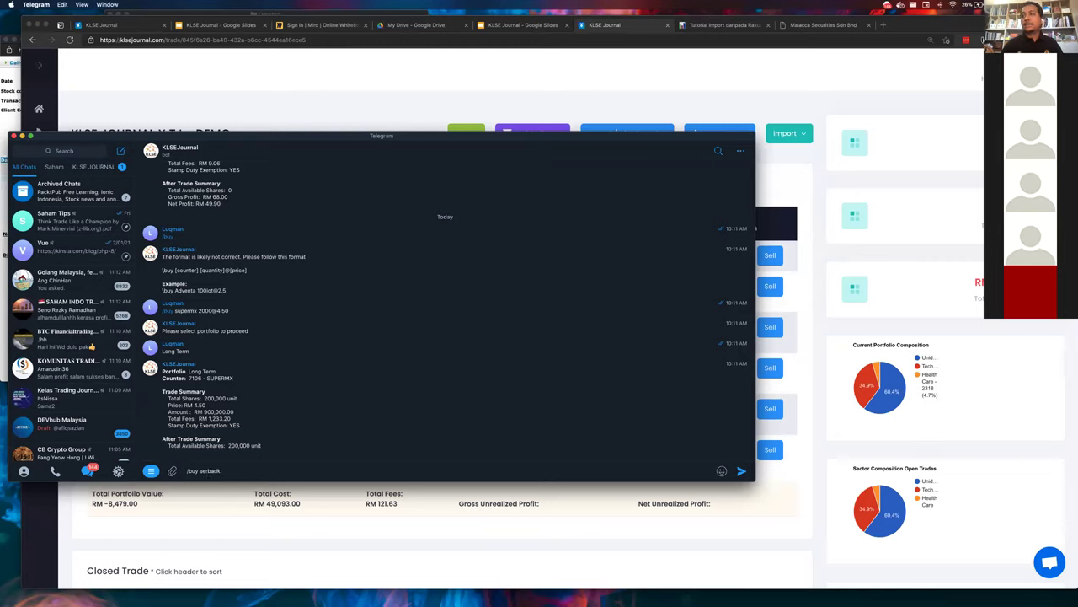
type(" 200")
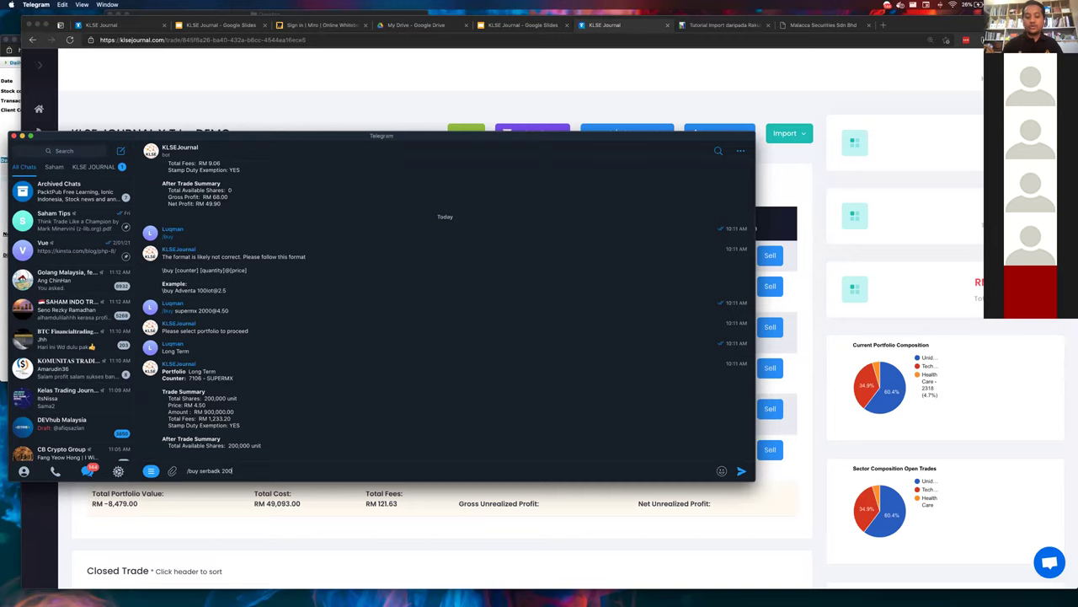
type("@")
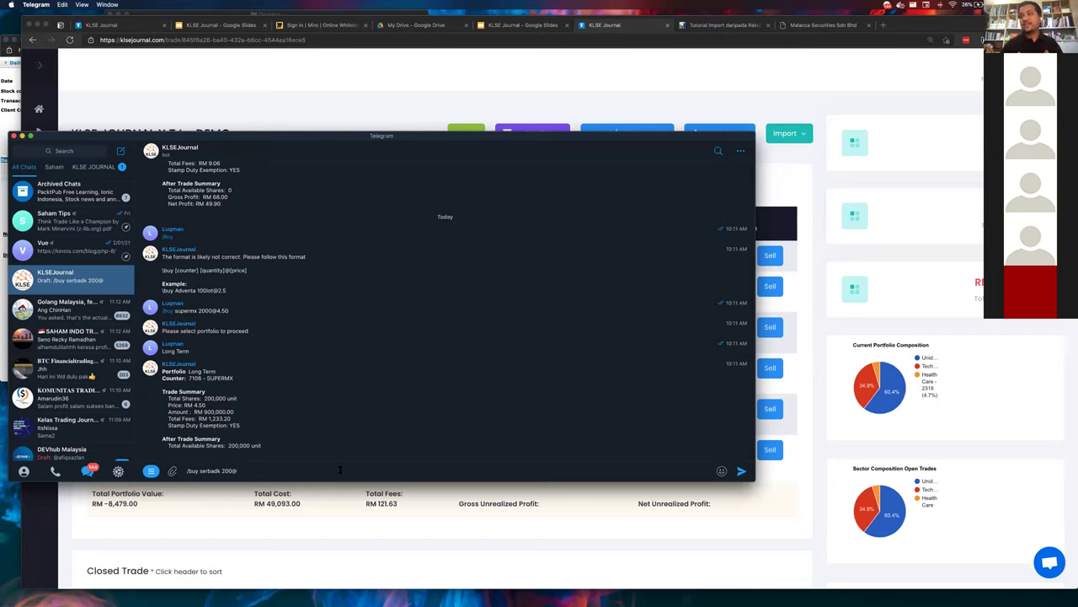
type("0.320")
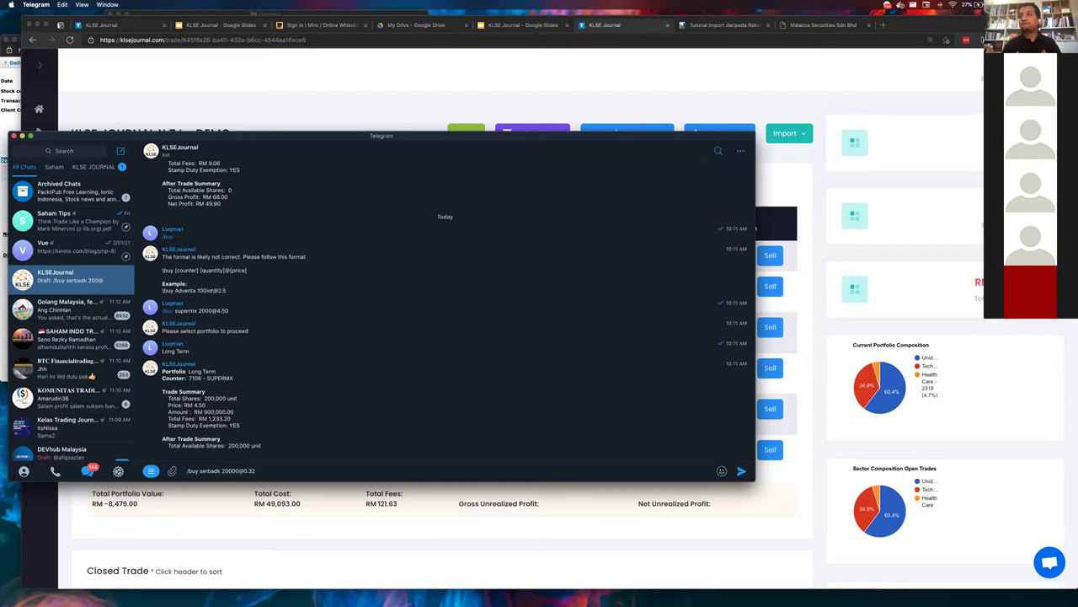
key("Return")
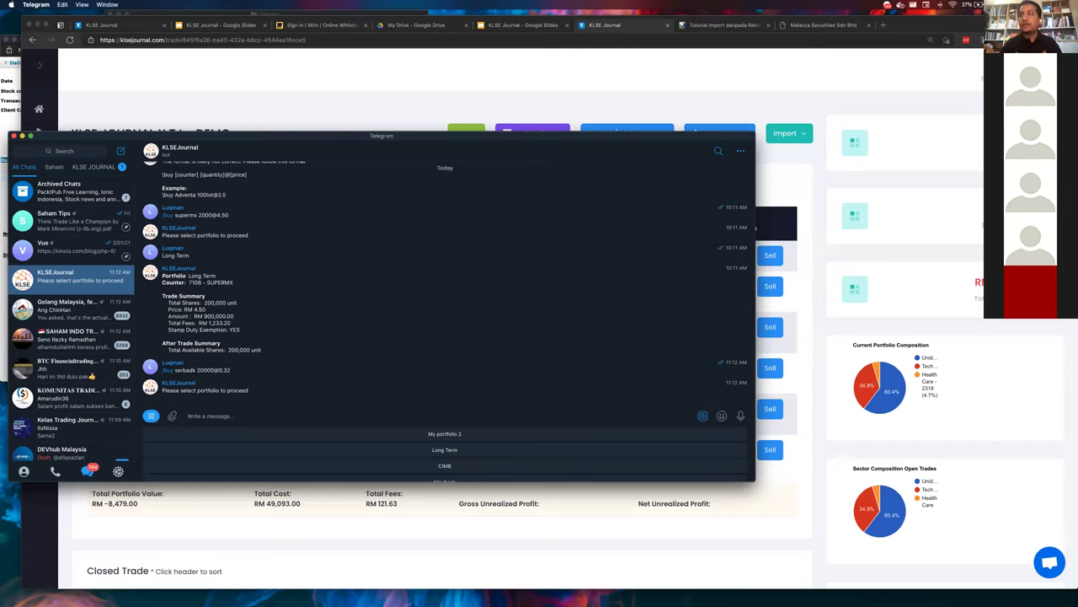
scroll(389, 441, "up", 5)
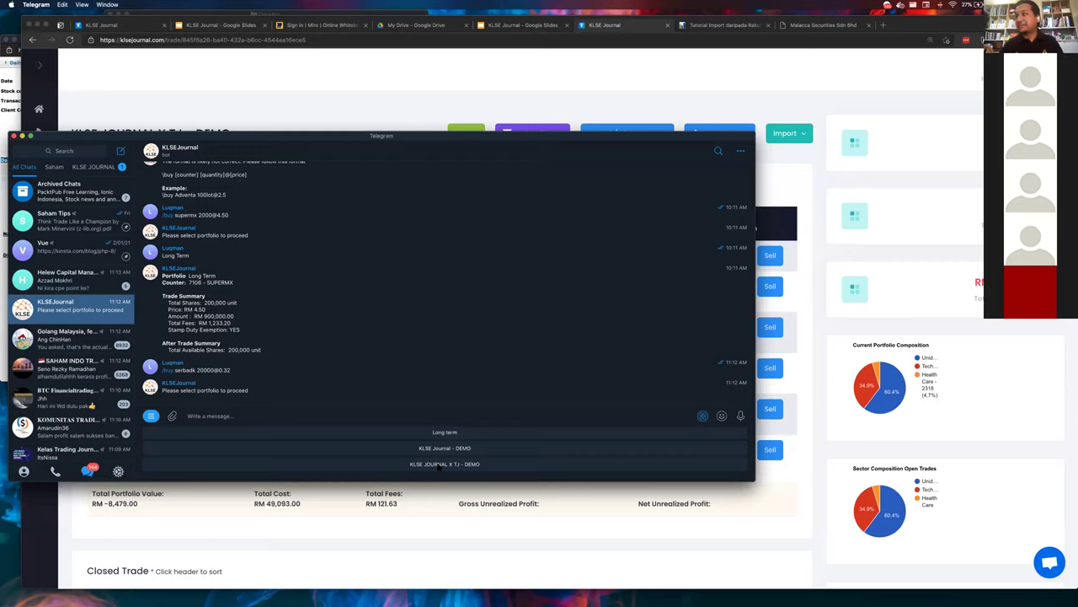
left_click(438, 464)
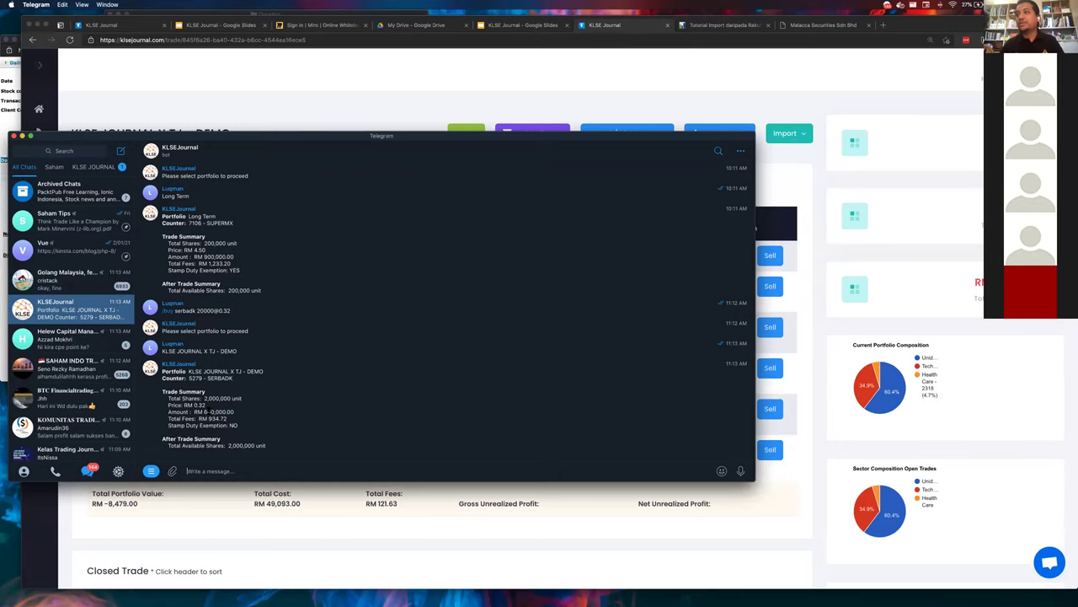
- Show the demo open trades enlarged and highlight SERBADK's 2,000,000 balance quantity at RM 0.320
left_click(223, 506)
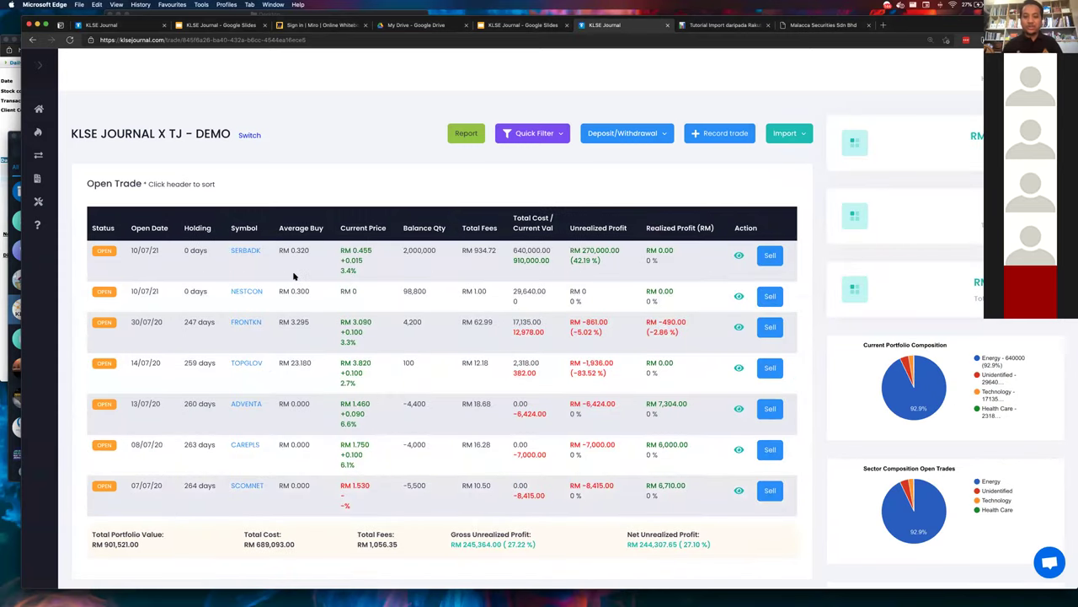
key("super+equal")
key("super+equal")
key("super+equal")
key("super+equal")
key("super+equal")
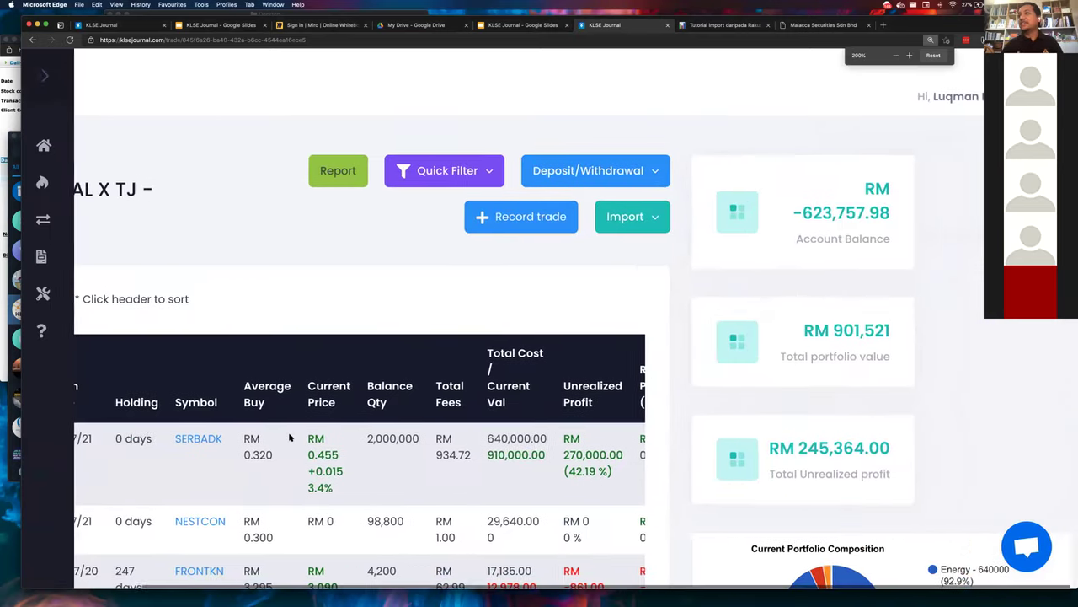
key("super+minus")
key("super+minus")
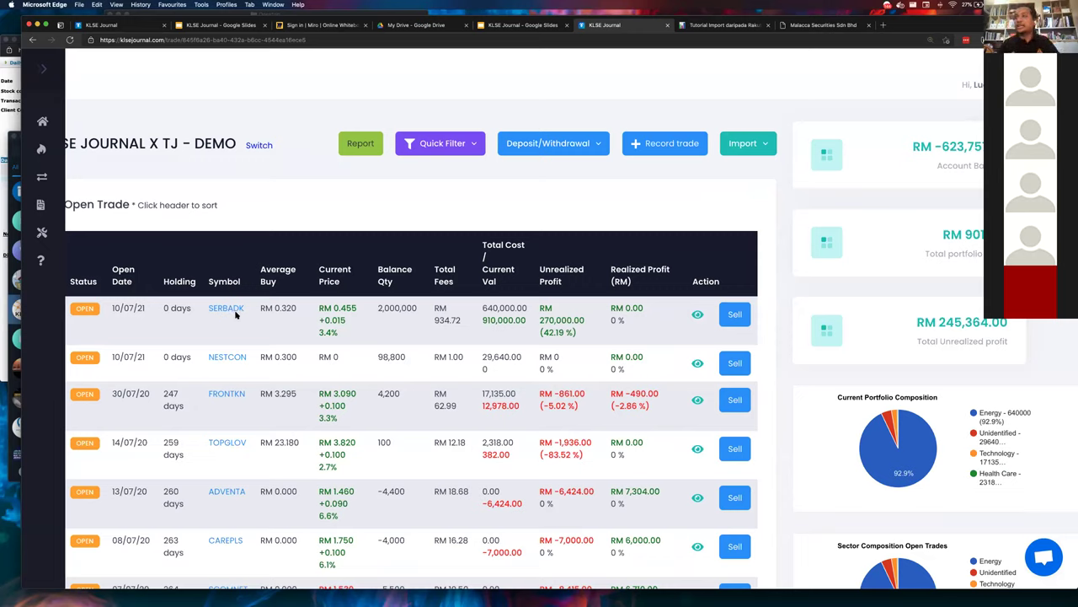
key("super+equal")
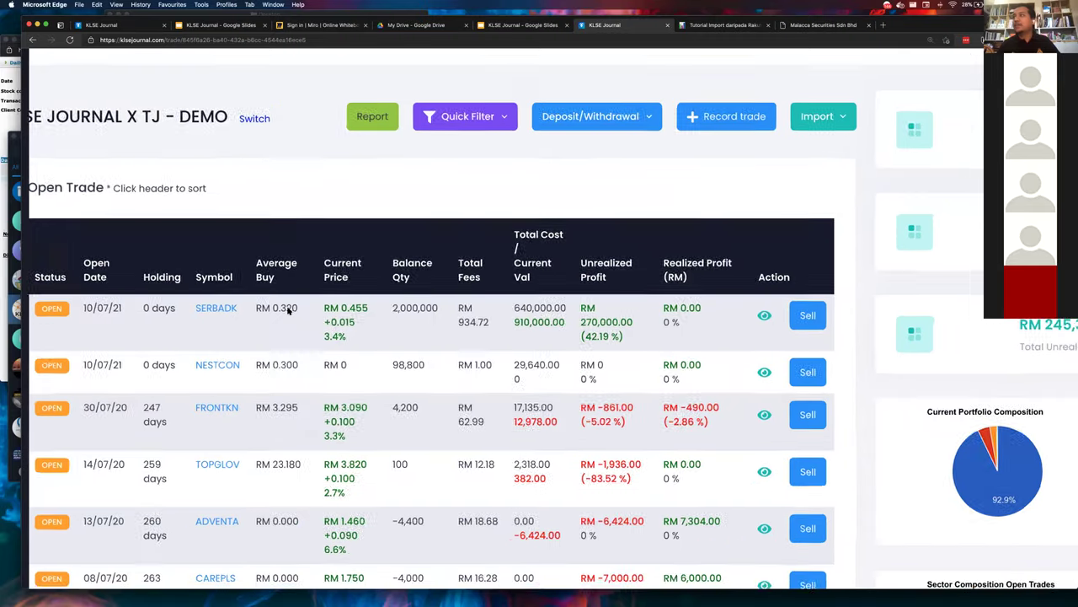
double_click(416, 307)
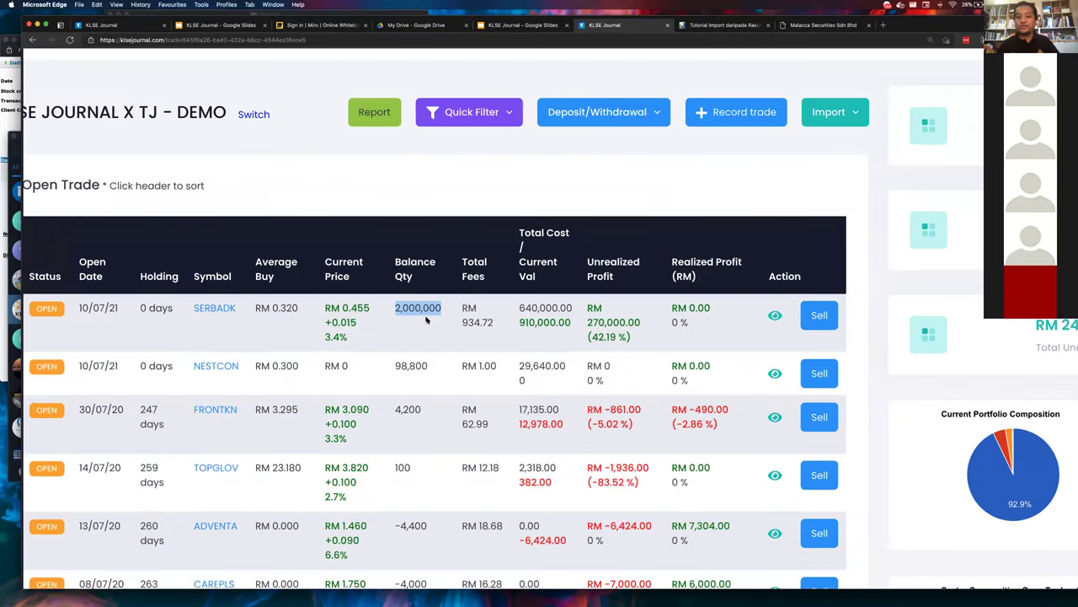
scroll(493, 313, "right", 2)
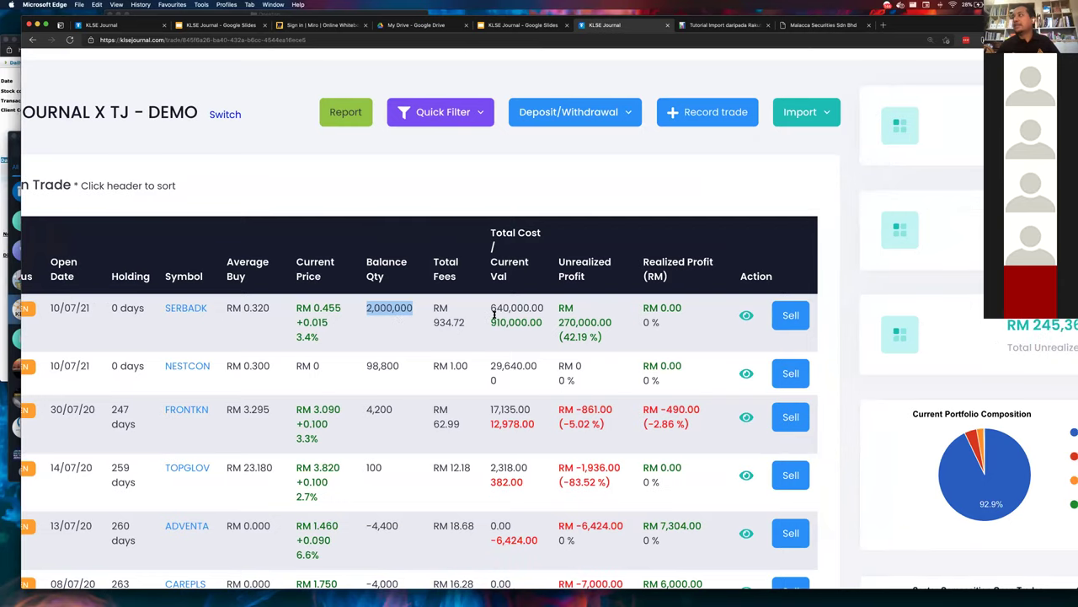
scroll(493, 313, "down", 3)
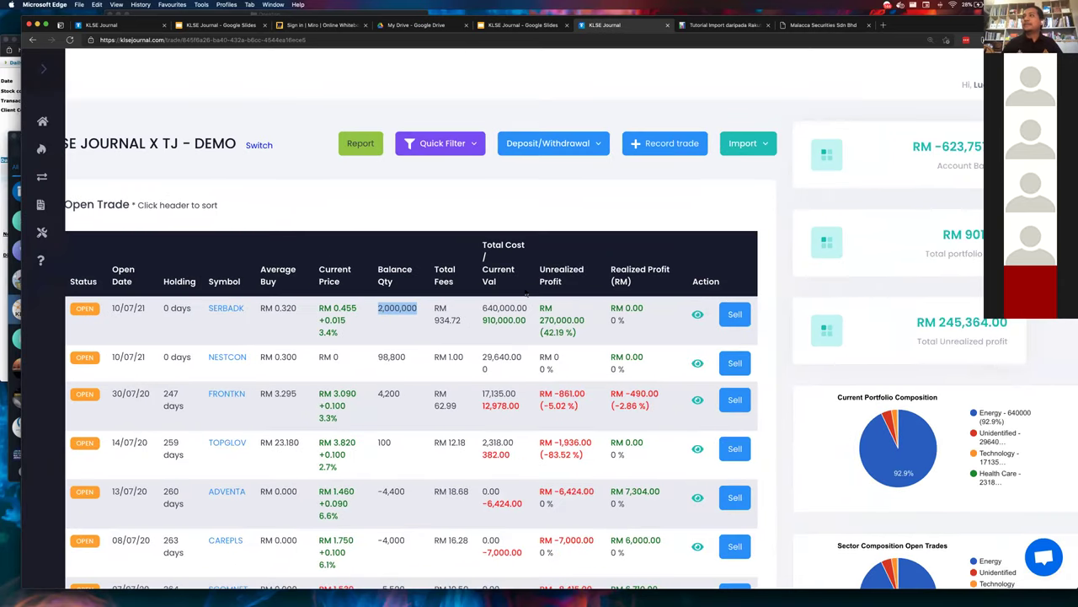
- View the Telegram bot tutorial's setup steps, then close Malacca Securities and return to the report dashboard
left_click(55, 262)
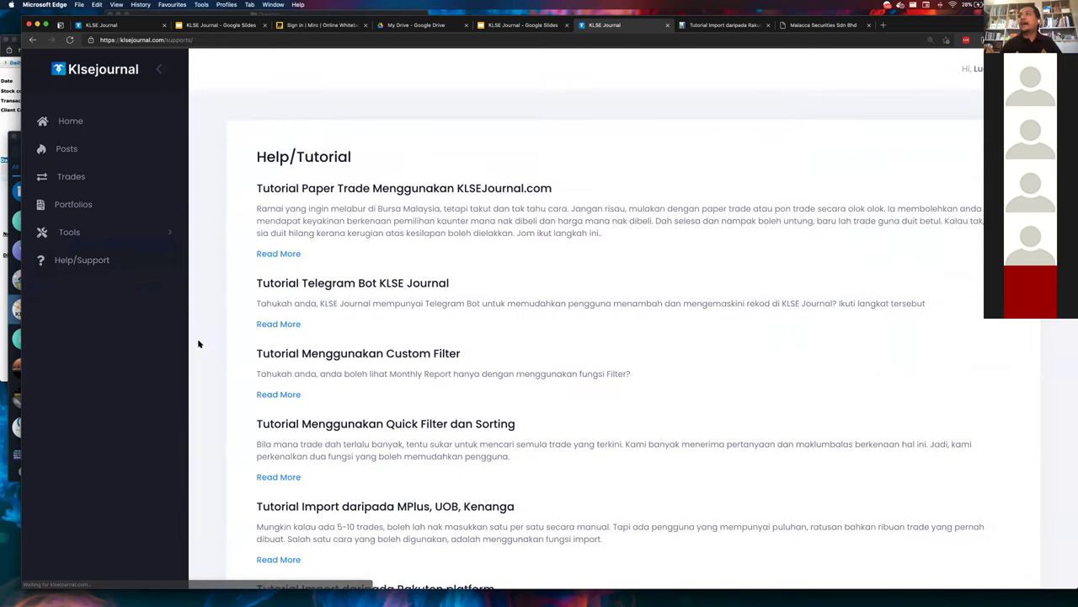
left_click(291, 251)
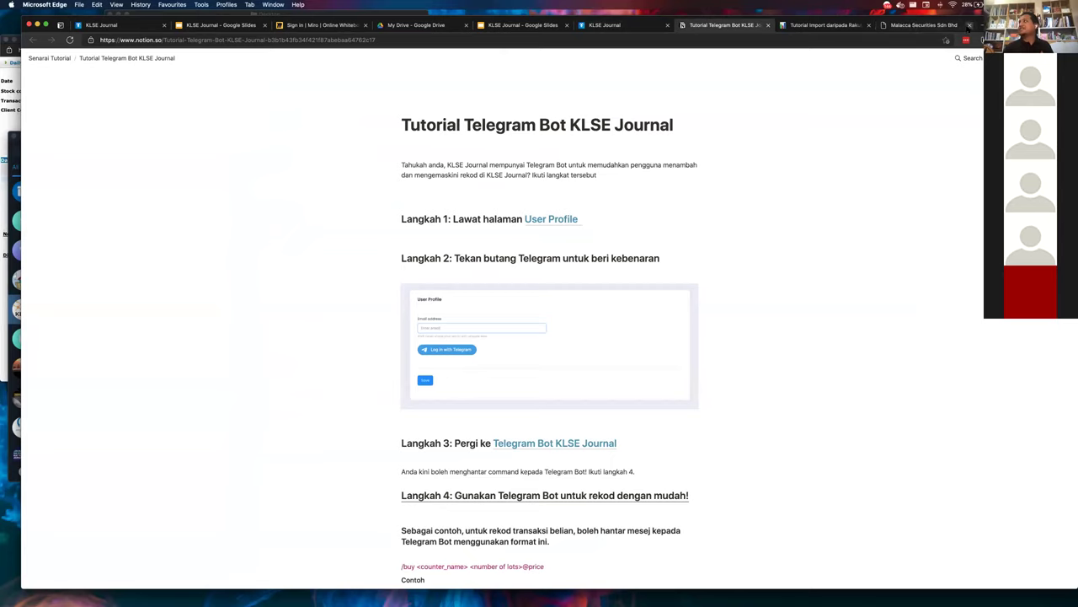
left_click(969, 26)
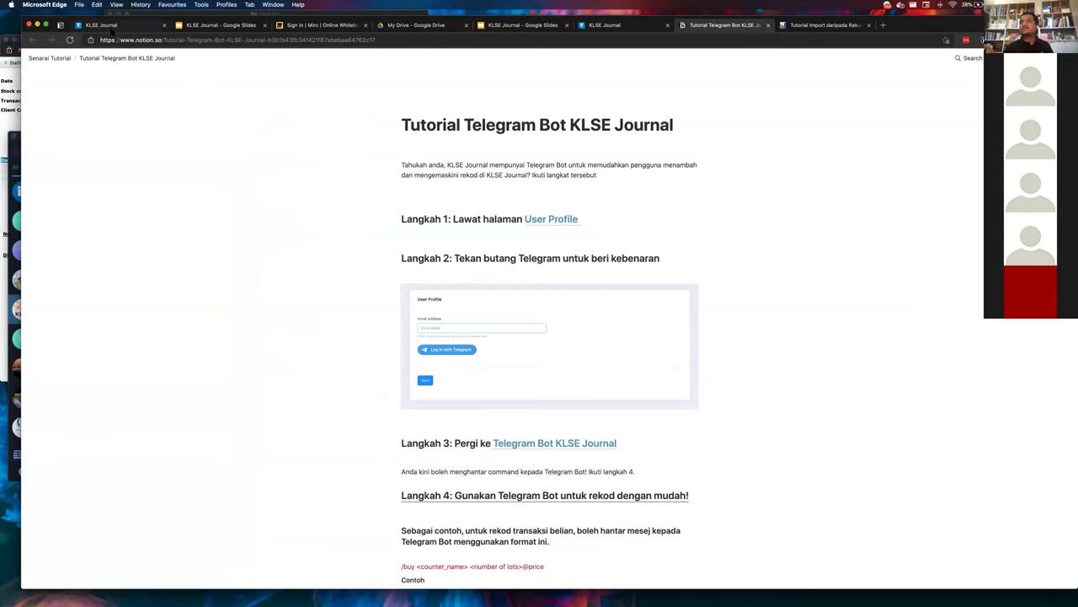
left_click(118, 25)
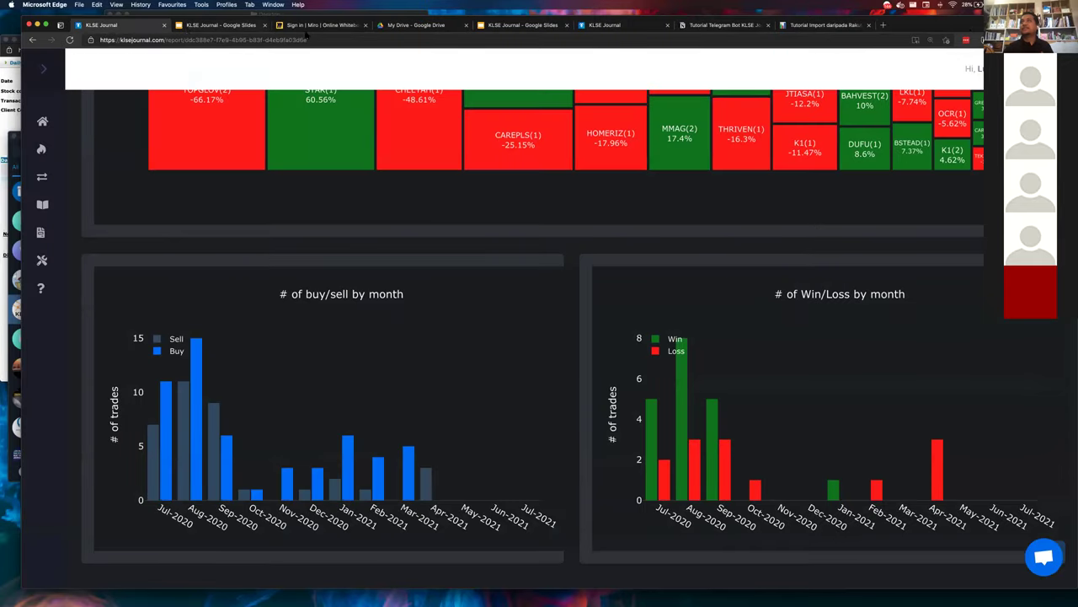
- Switch to the KLSE Journal deck and go to slide 18, 'Chrome Extension - In Progress'
left_click(219, 24)
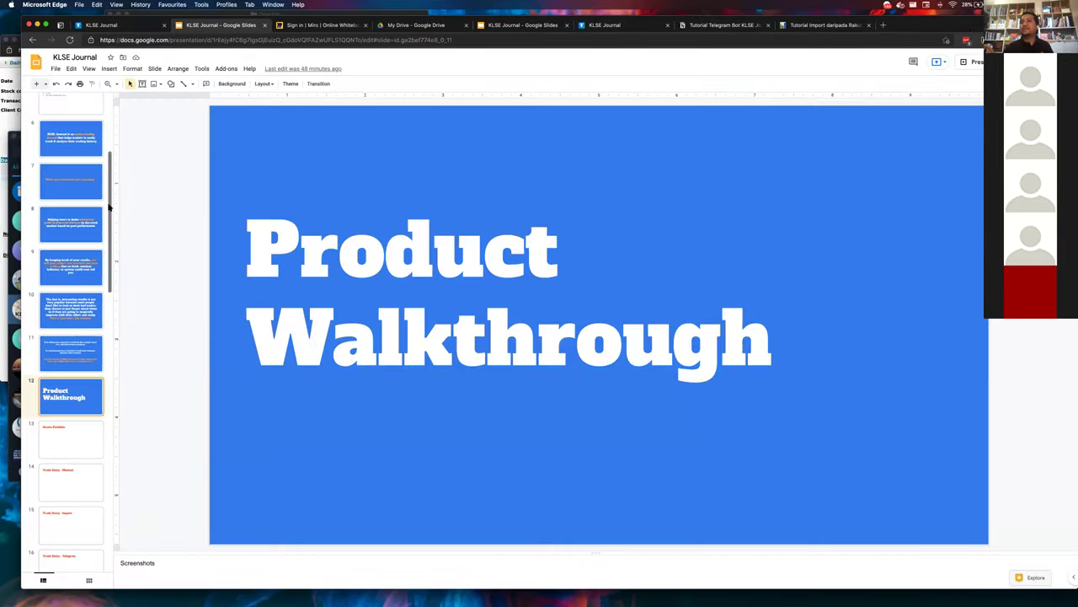
scroll(101, 419, "down", 2)
scroll(71, 485, "down", 1)
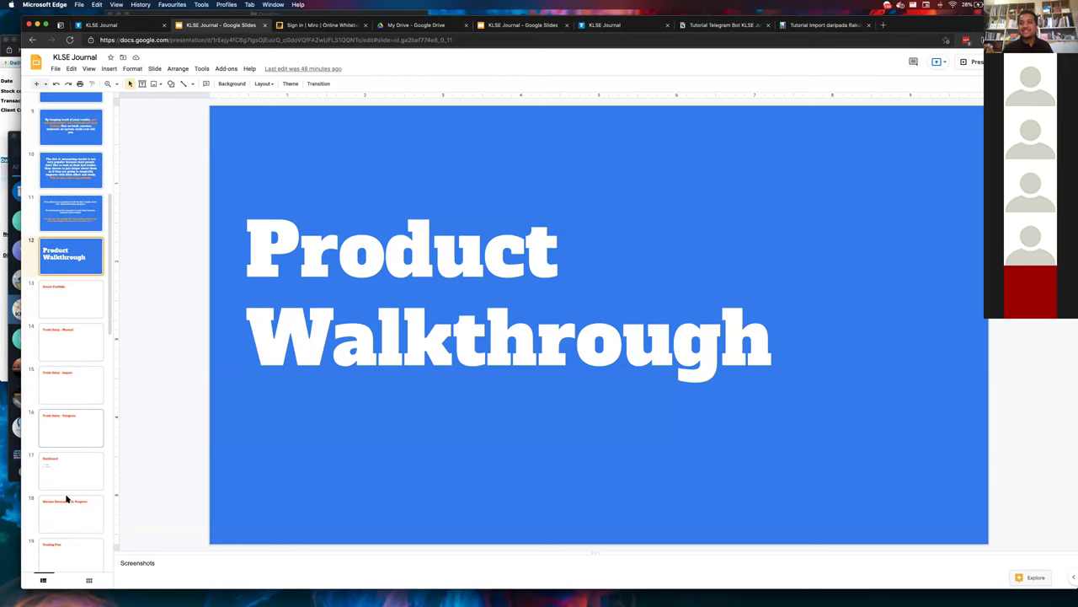
left_click(68, 510)
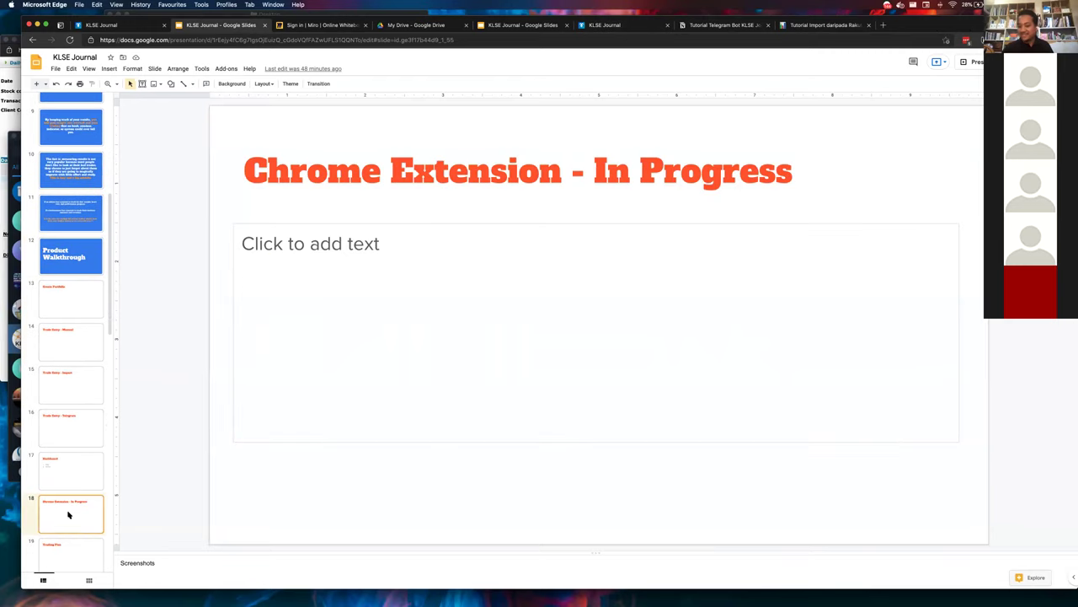
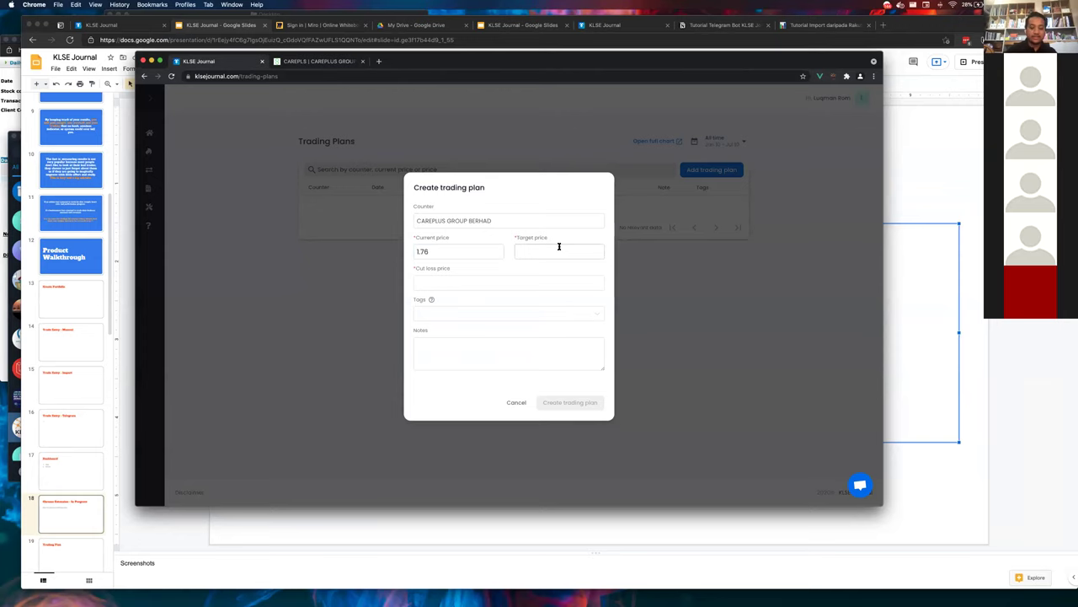
- Check the CAREPLS stock page, then enter target price 1.83 and cut loss 1.63
key("ctrl+Tab")
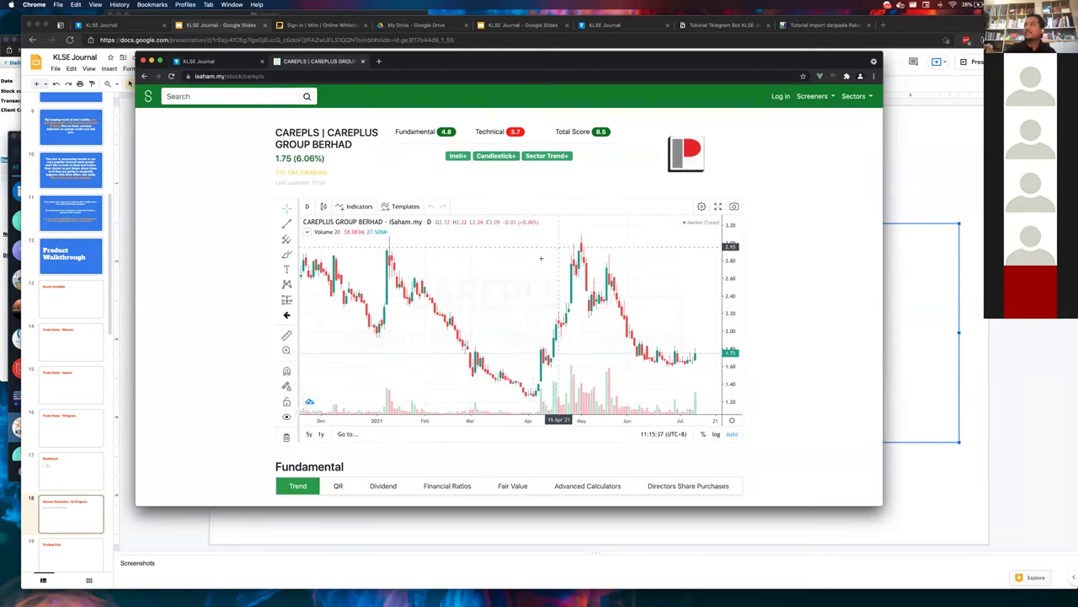
scroll(642, 449, "down", 15)
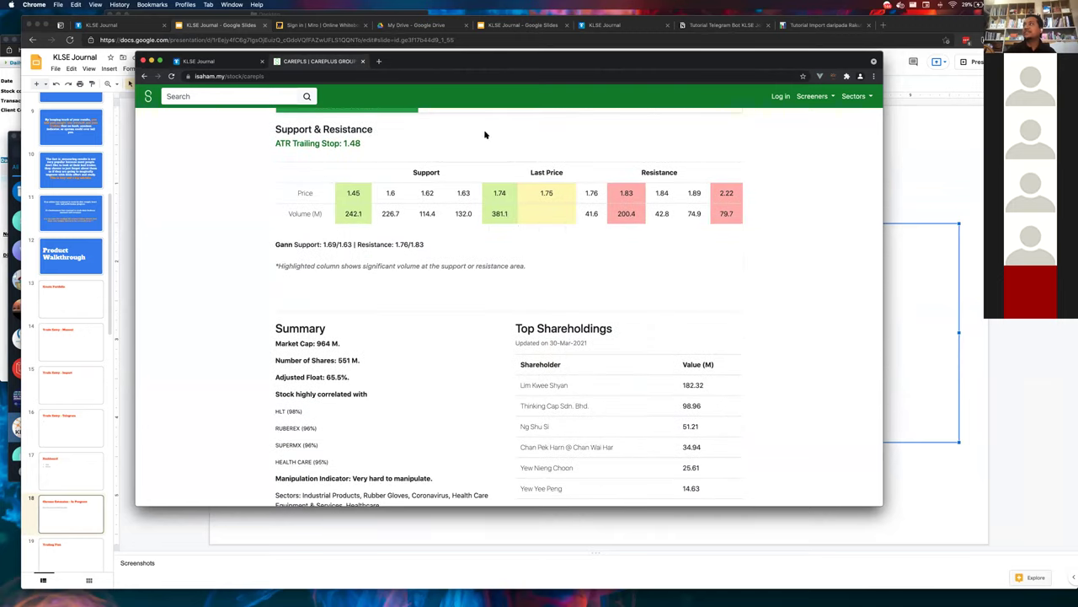
left_click(244, 62)
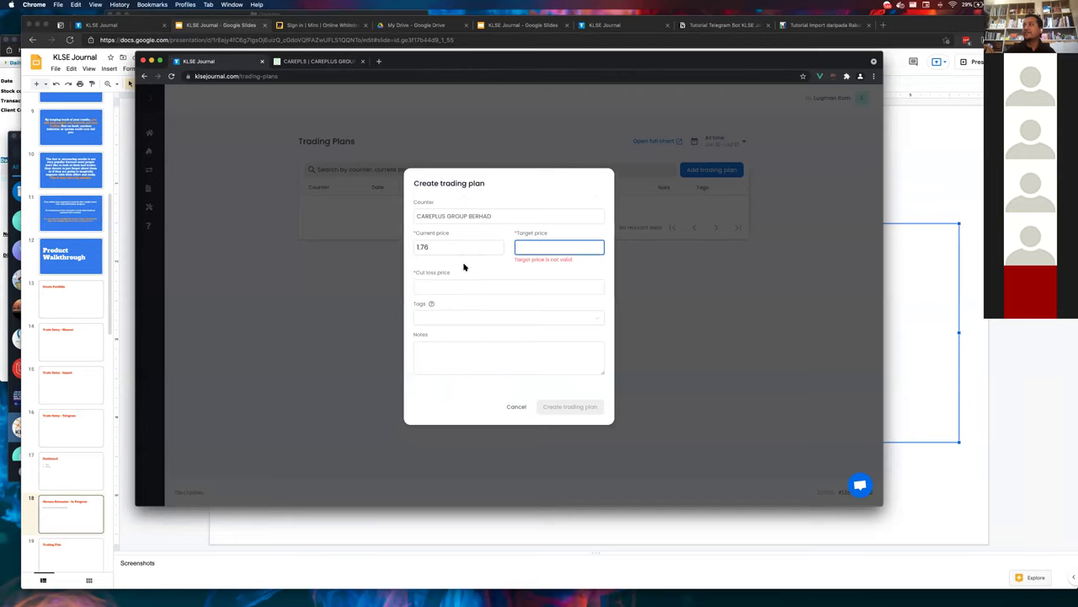
type("1.83")
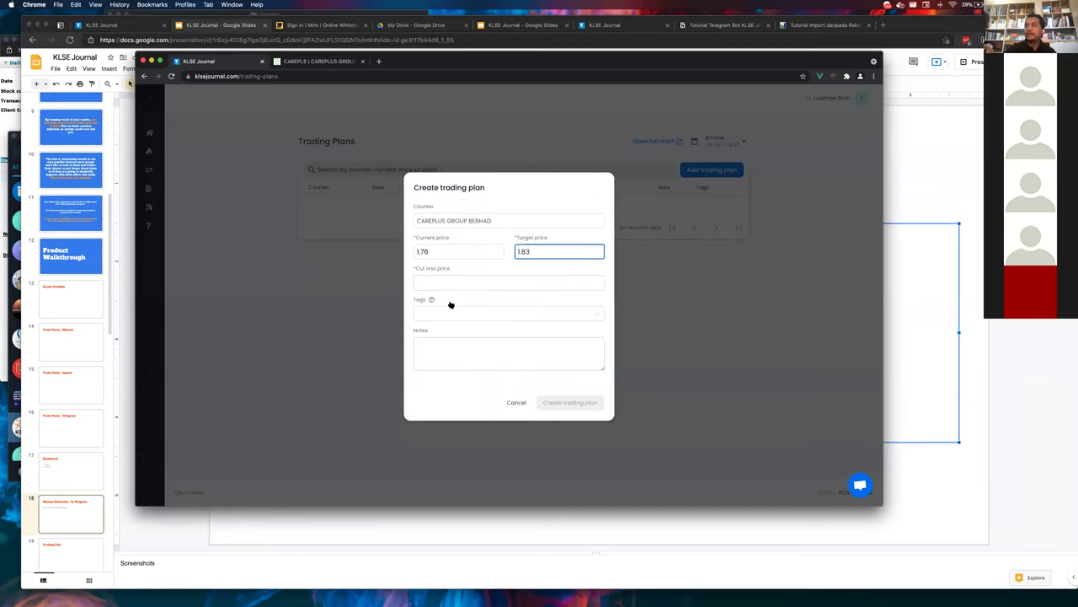
left_click(452, 282)
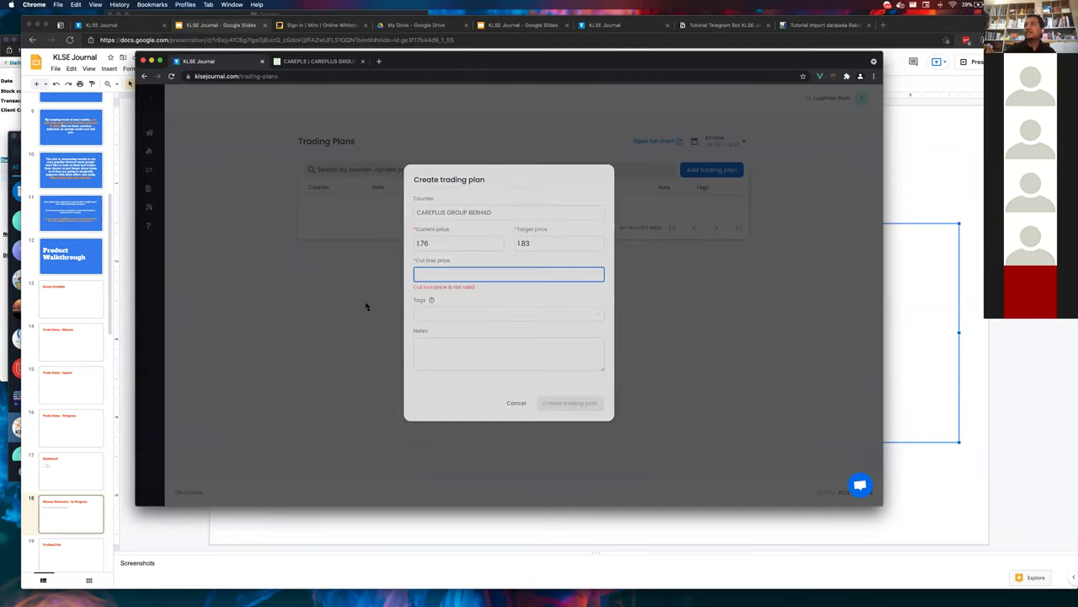
key("ctrl+Tab")
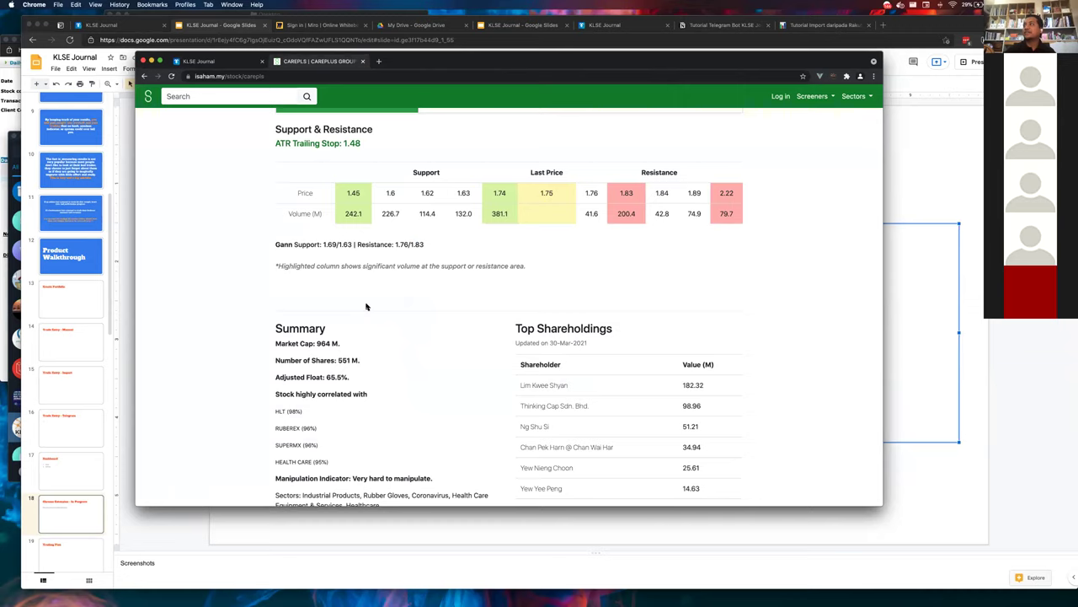
key("ctrl+shift+Tab")
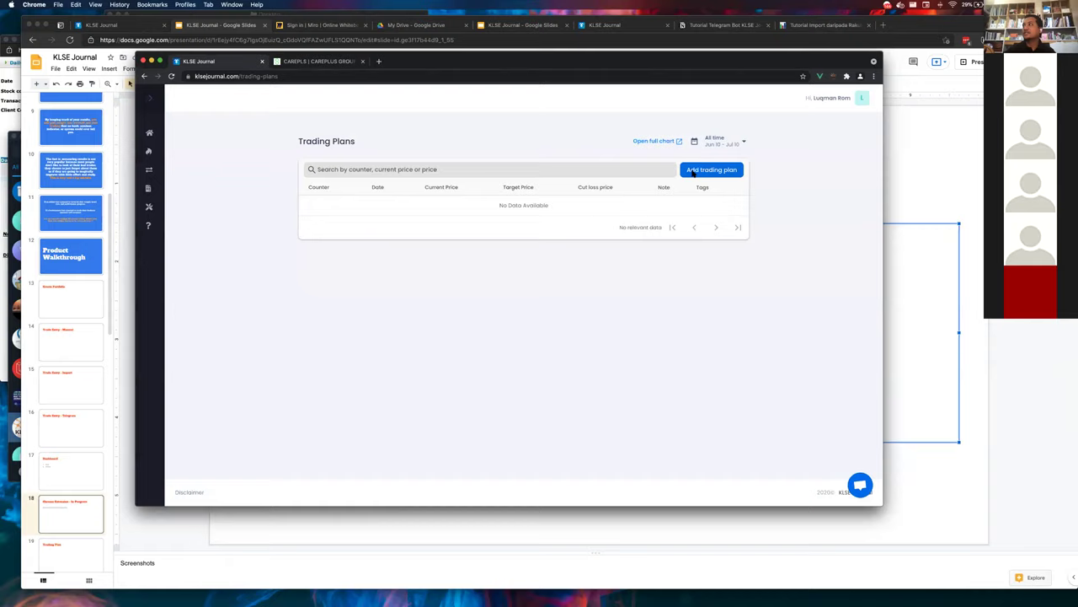
left_click(694, 173)
type("1.")
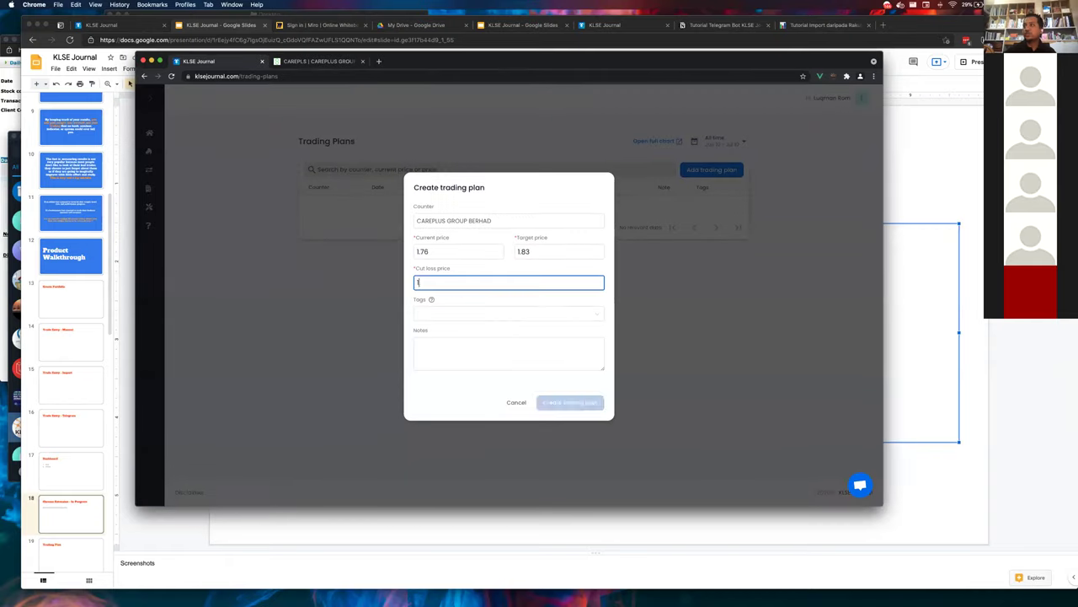
type("63")
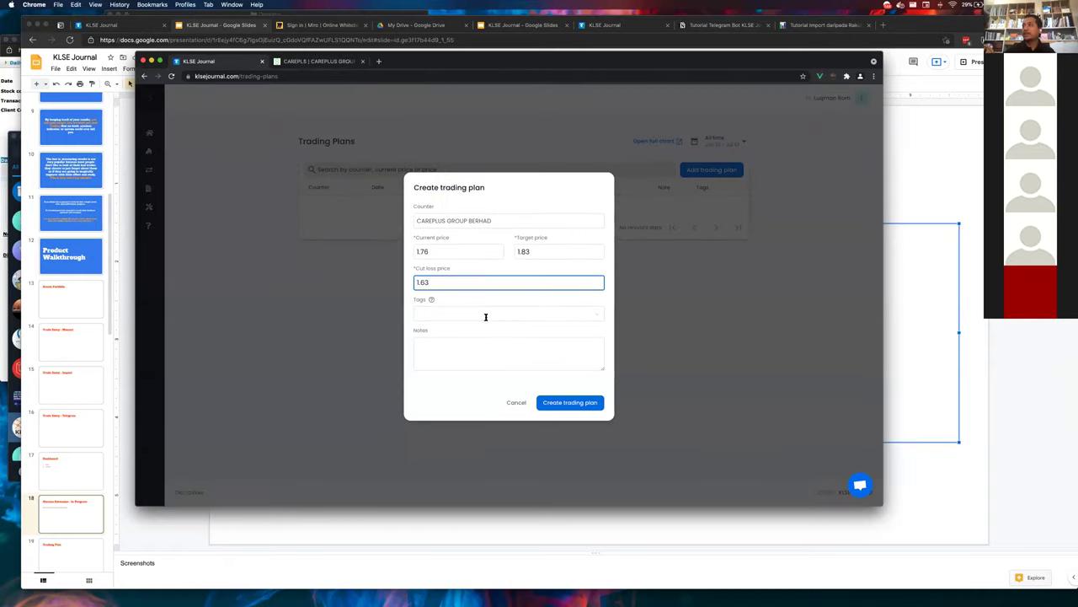
- Tag the plan rebound, add the note 'Ride on Covid cases spike', and save it
left_click(486, 316)
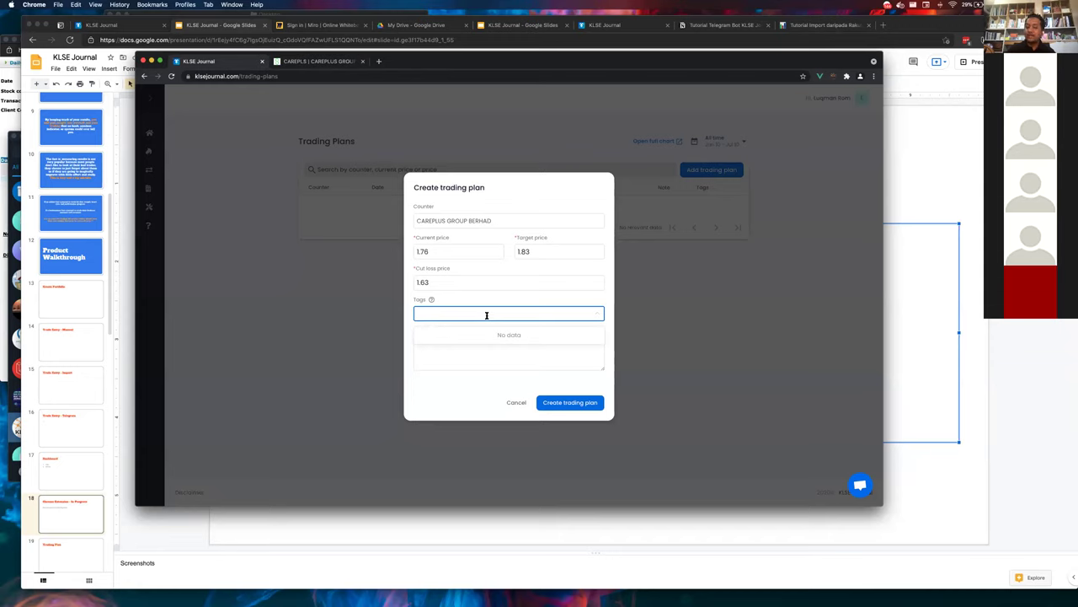
type("reboudn")
key("BackSpace")
key("BackSpace")
type("nd")
key("Tab")
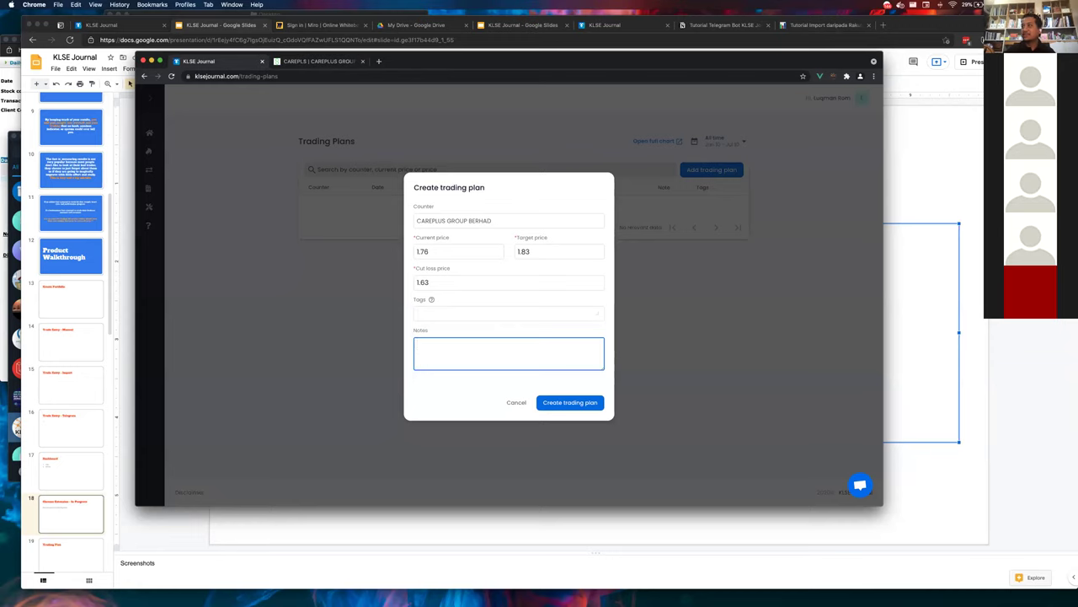
left_click(474, 310)
type("ren")
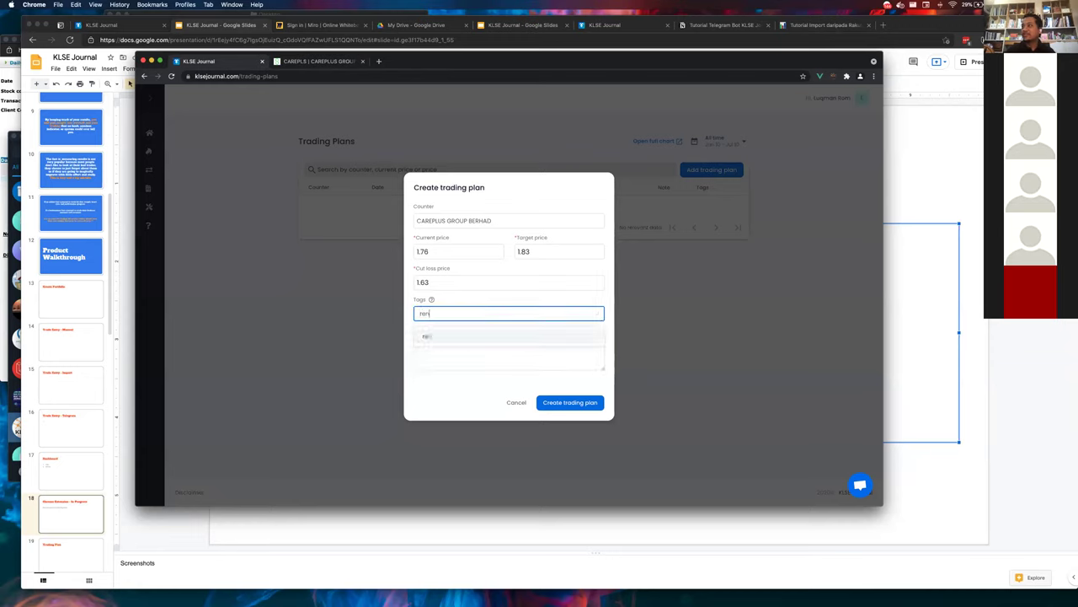
type("bound")
left_click(459, 339)
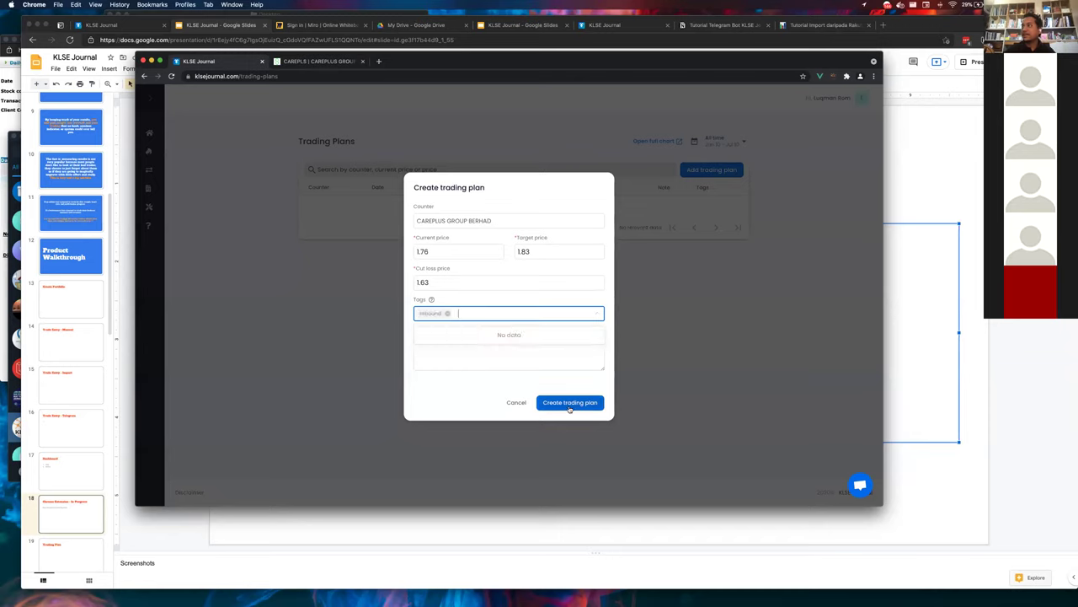
left_click(482, 354)
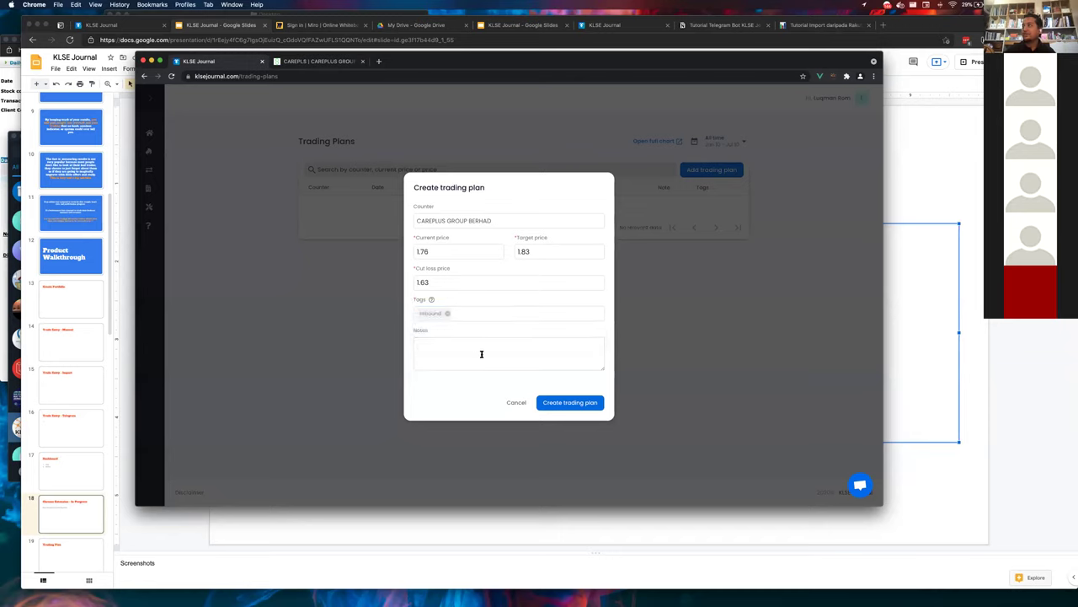
type("Ride")
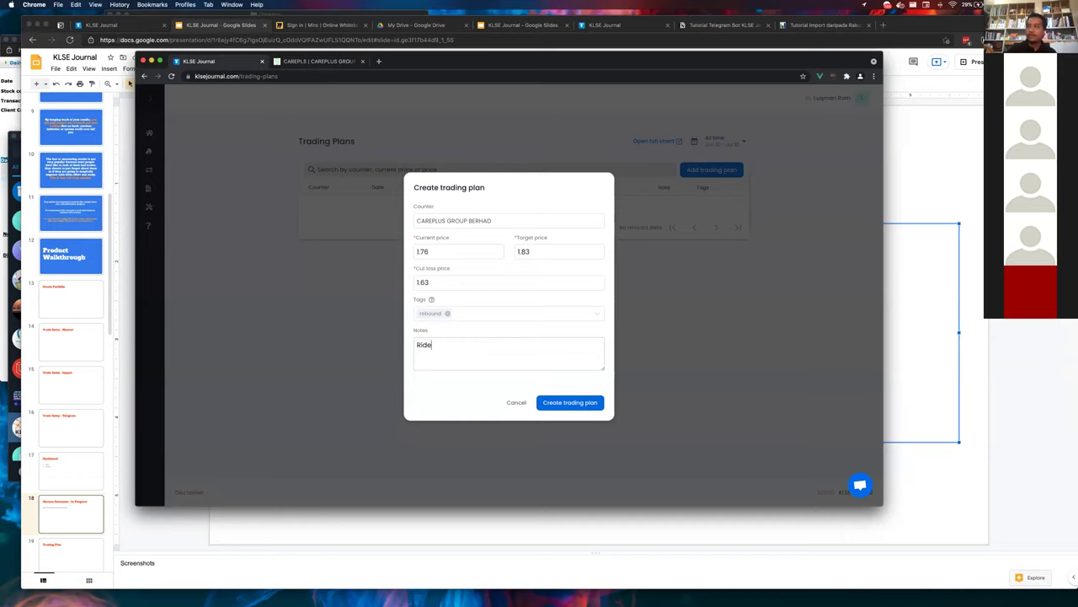
type(" on Covid cases spike")
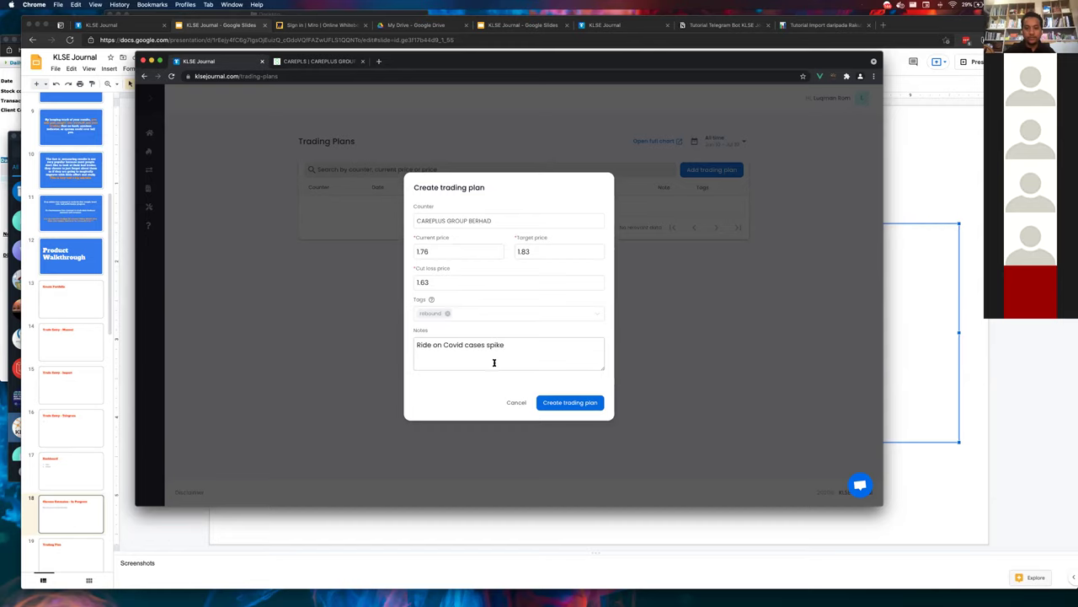
left_click(558, 401)
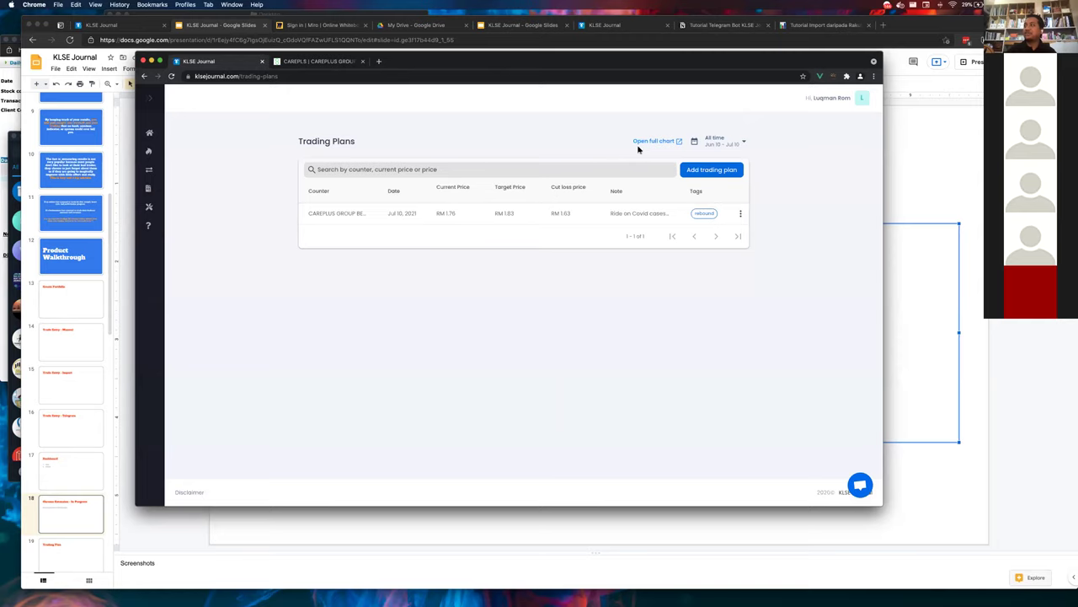
- Open the full chart and select the CAREPLS plan to draw its 1.83 and 1.63 lines
left_click(649, 140)
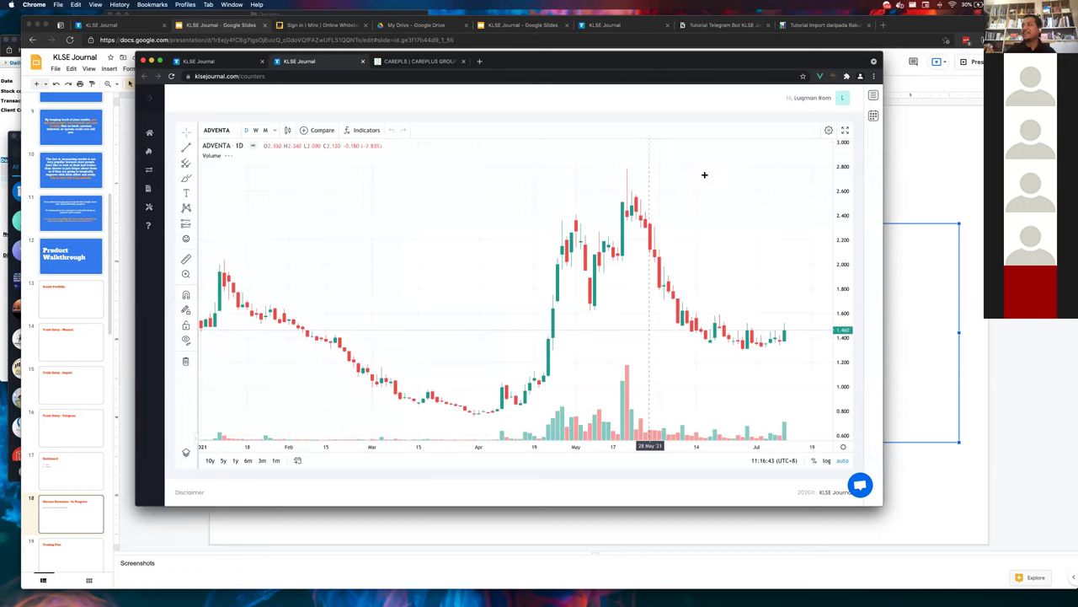
left_click(873, 115)
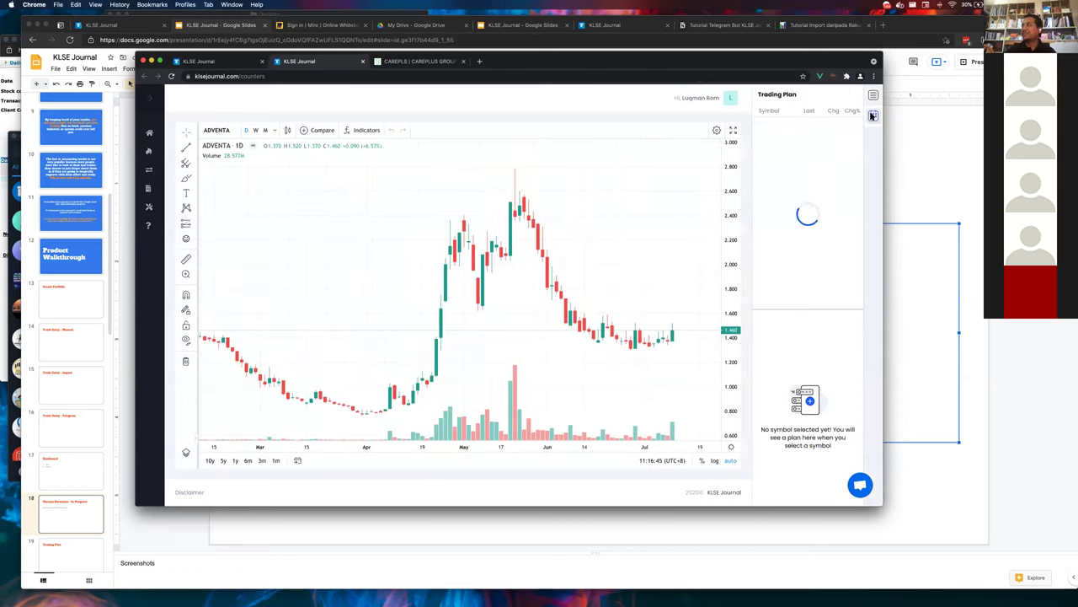
left_click(807, 124)
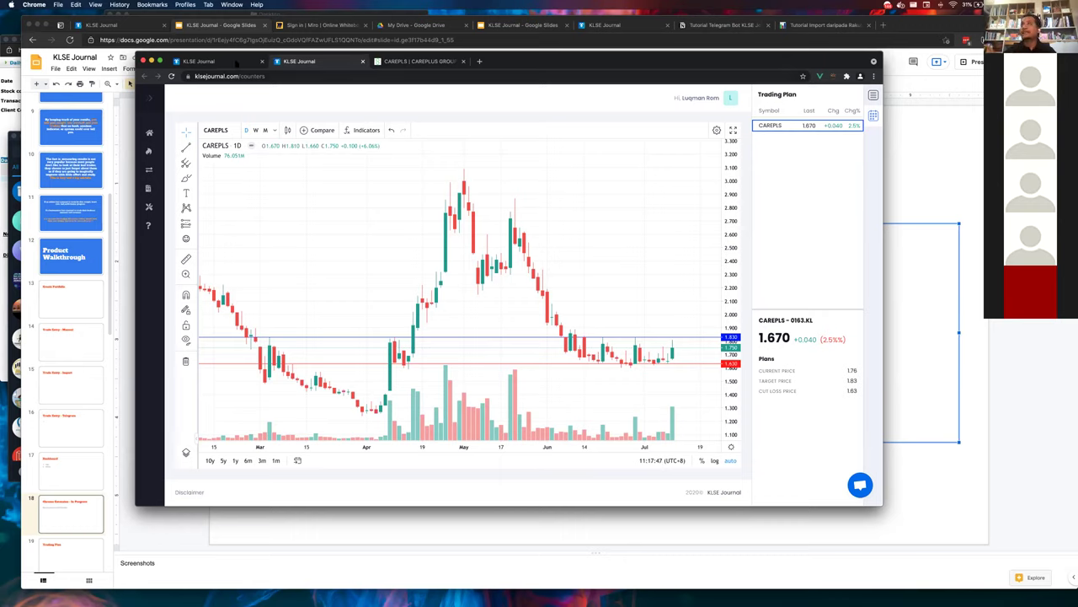
- Back on Trading Plans, dismiss the empty plan form and go to the Trade list
left_click(237, 63)
left_click(722, 175)
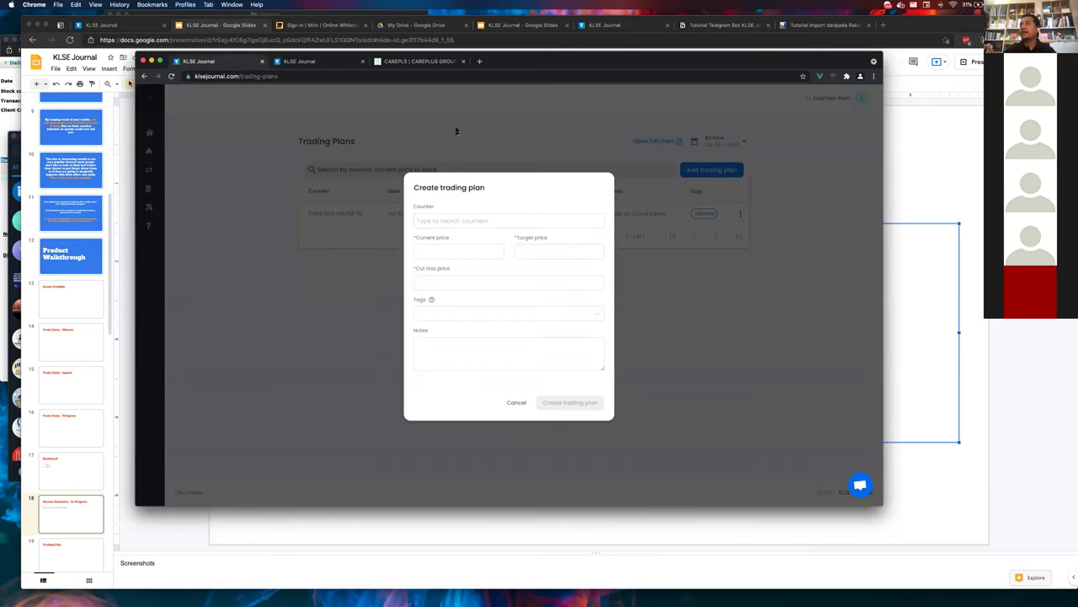
left_click(305, 64)
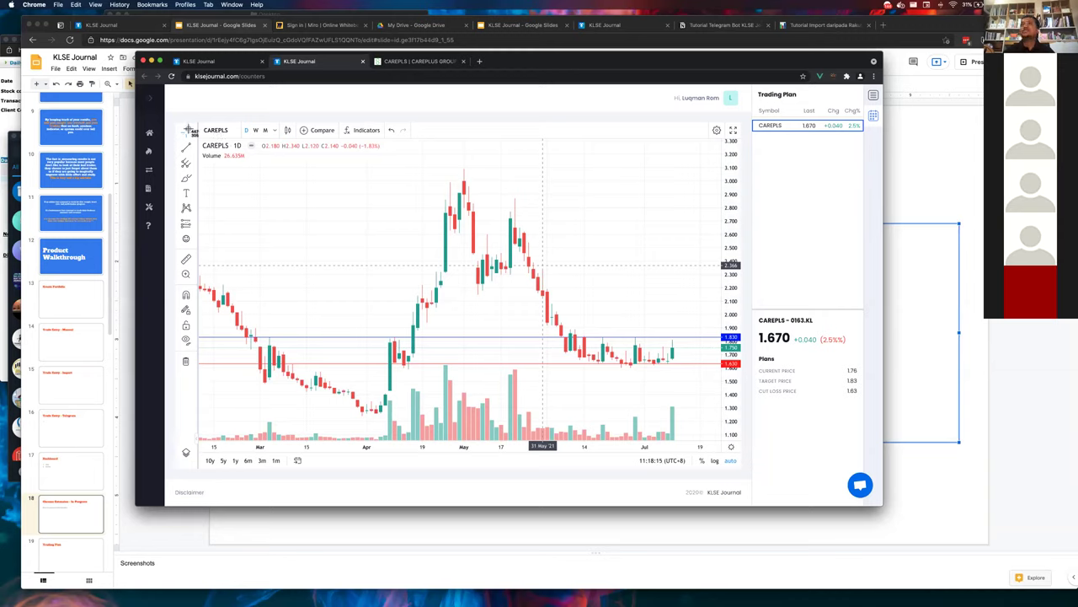
mouse_move(179, 120)
left_mouse_down()
mouse_move(469, 236)
mouse_move(801, 551)
mouse_move(760, 481)
mouse_move(746, 478)
left_mouse_up()
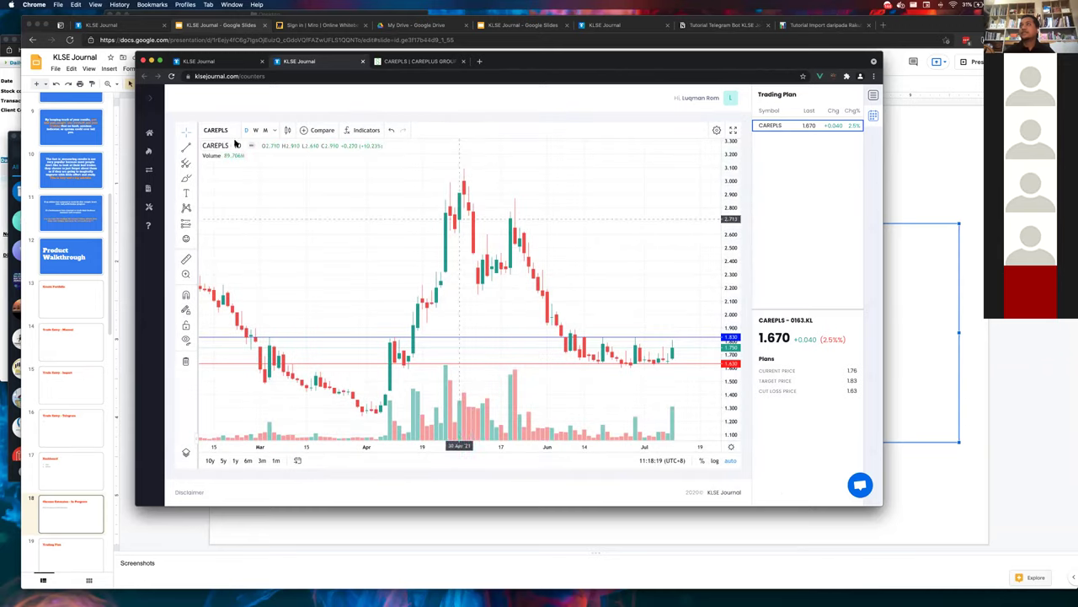
left_click(202, 63)
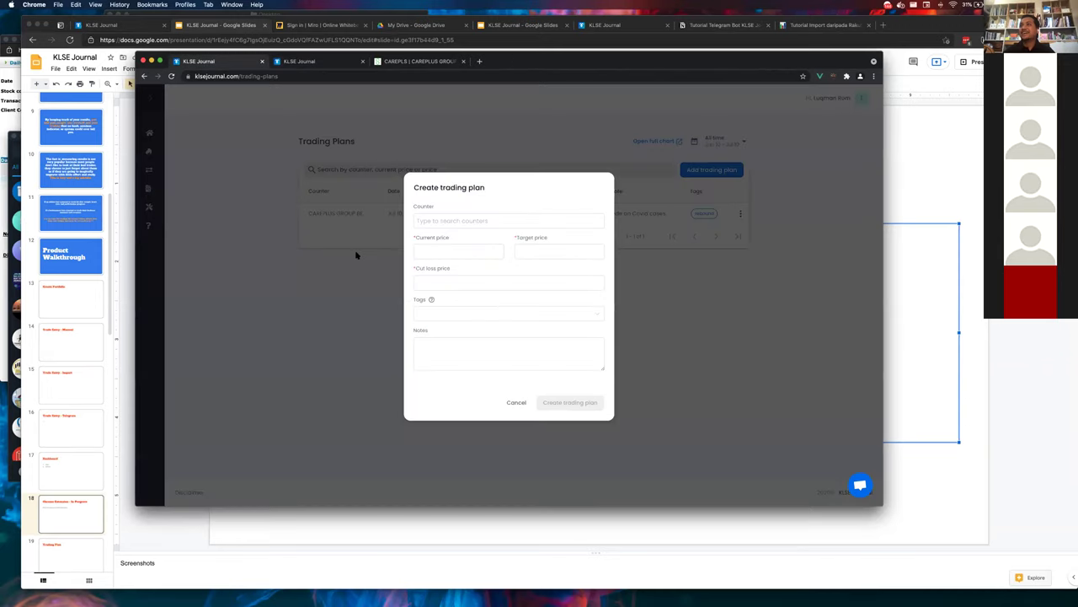
left_click(356, 255)
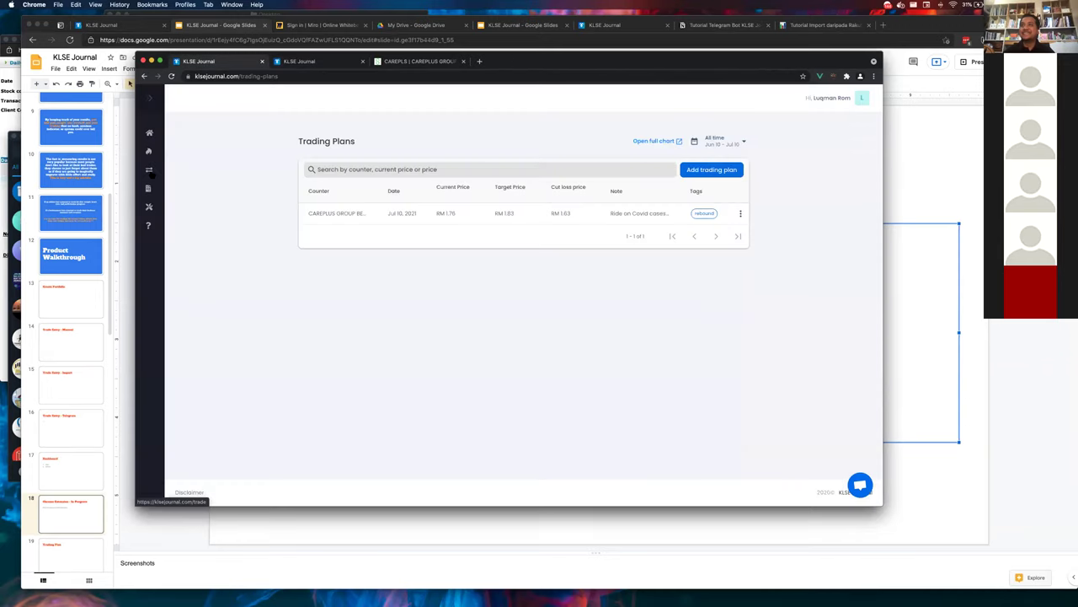
left_click(149, 170)
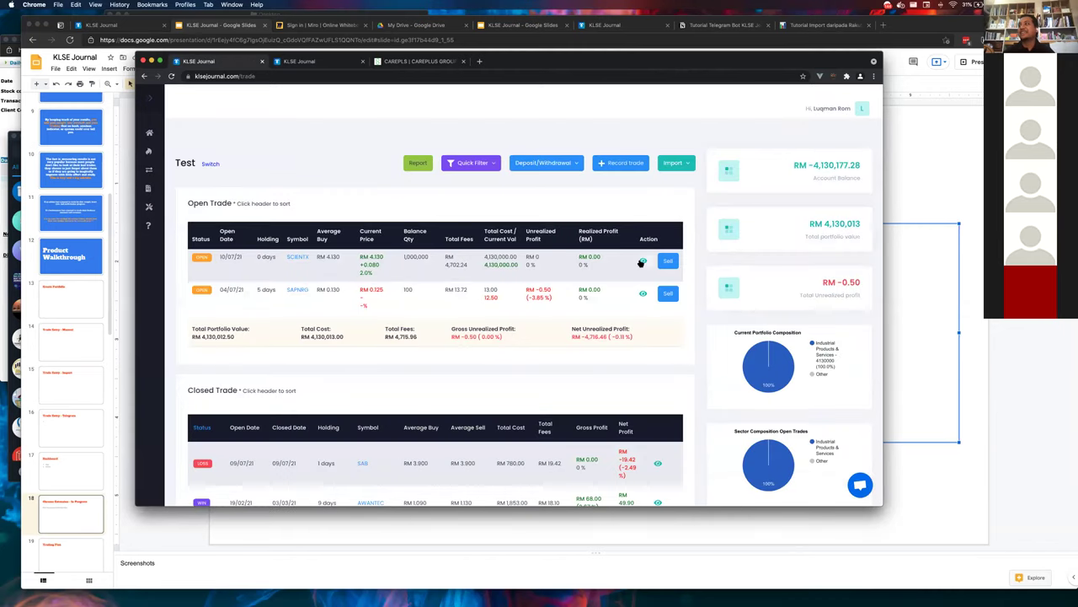
left_click(642, 262)
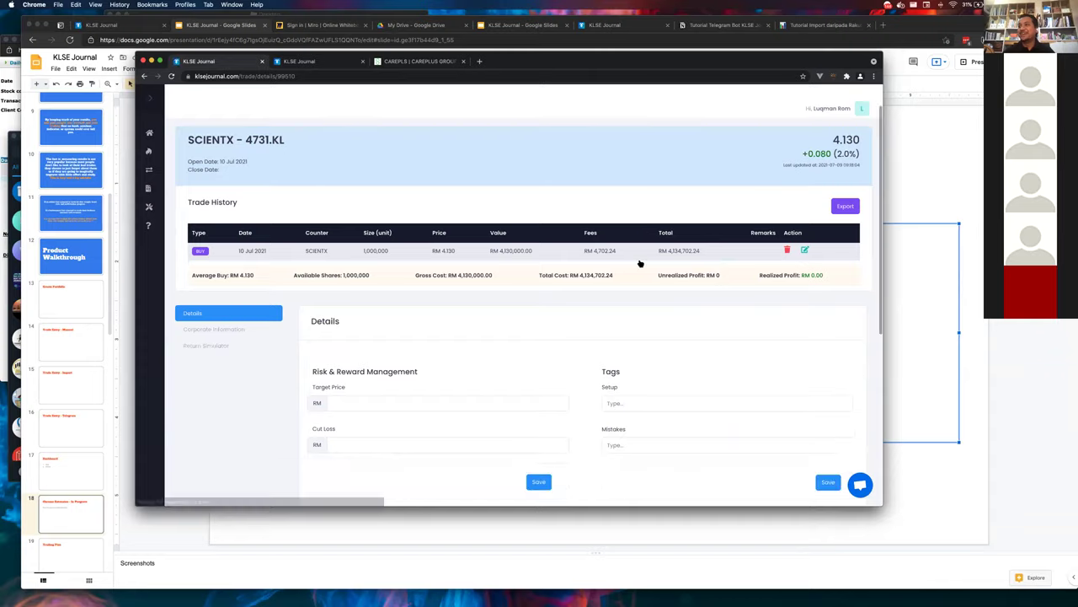
scroll(640, 264, "down", 5)
scroll(489, 415, "down", 2)
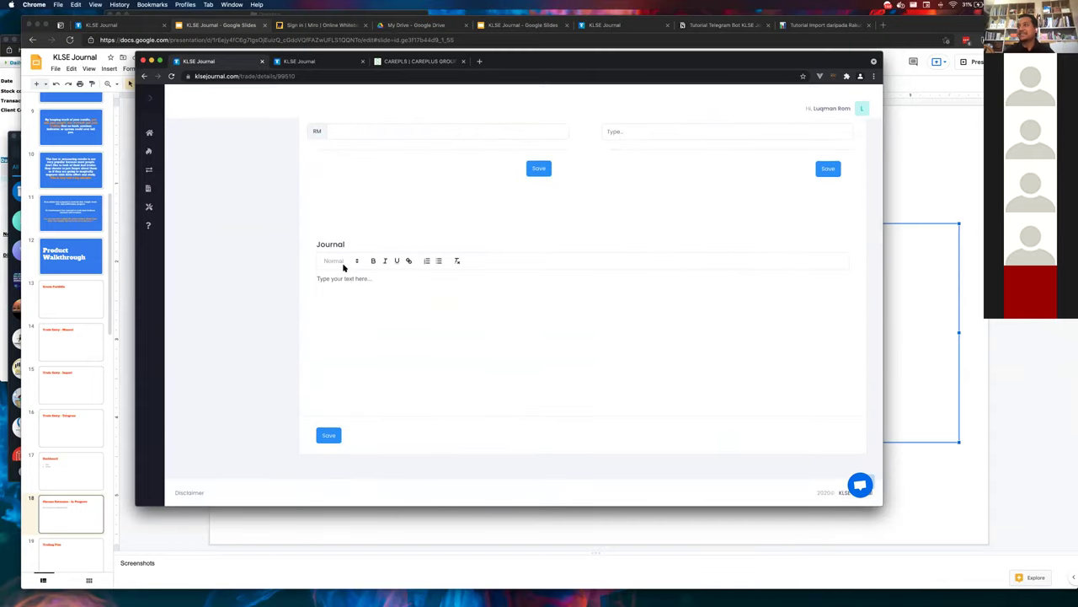
scroll(344, 267, "up", 1)
scroll(342, 269, "down", 1)
left_click(366, 298)
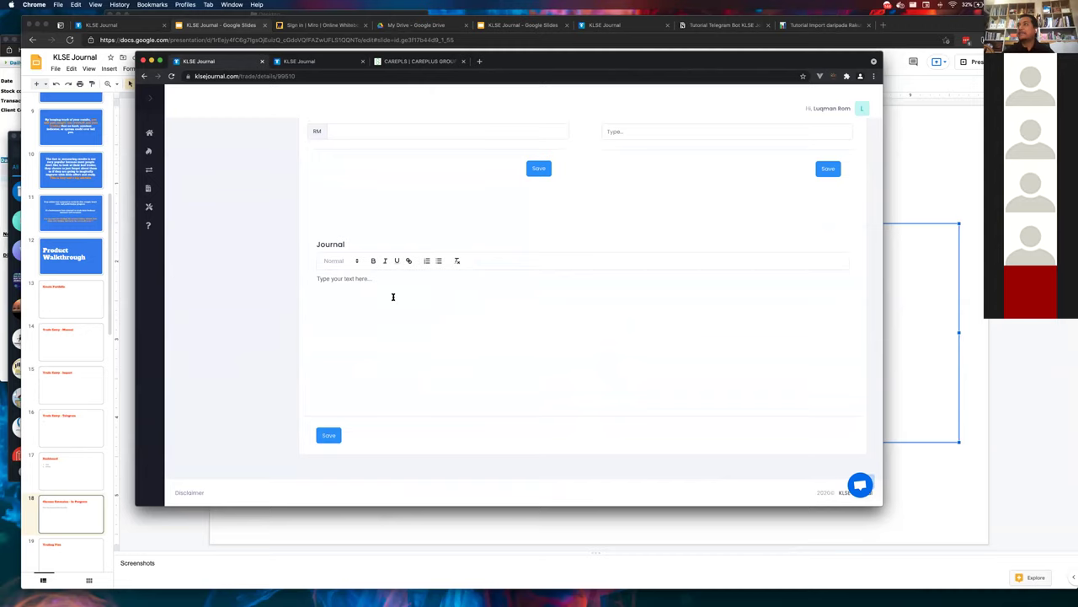
scroll(393, 295, "up", 5)
scroll(385, 320, "down", 5)
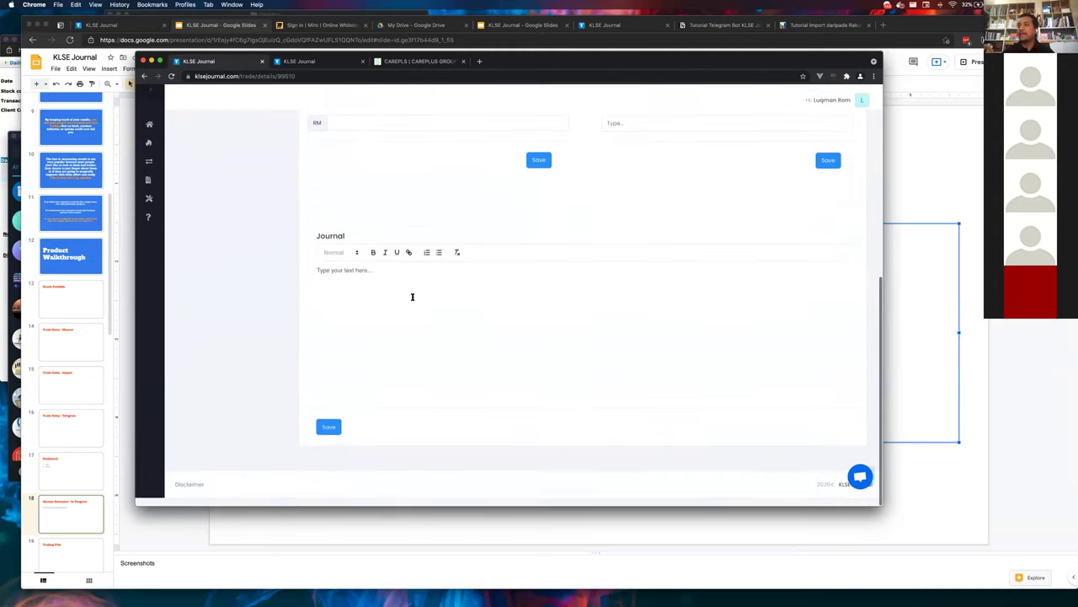
scroll(371, 313, "up", 5)
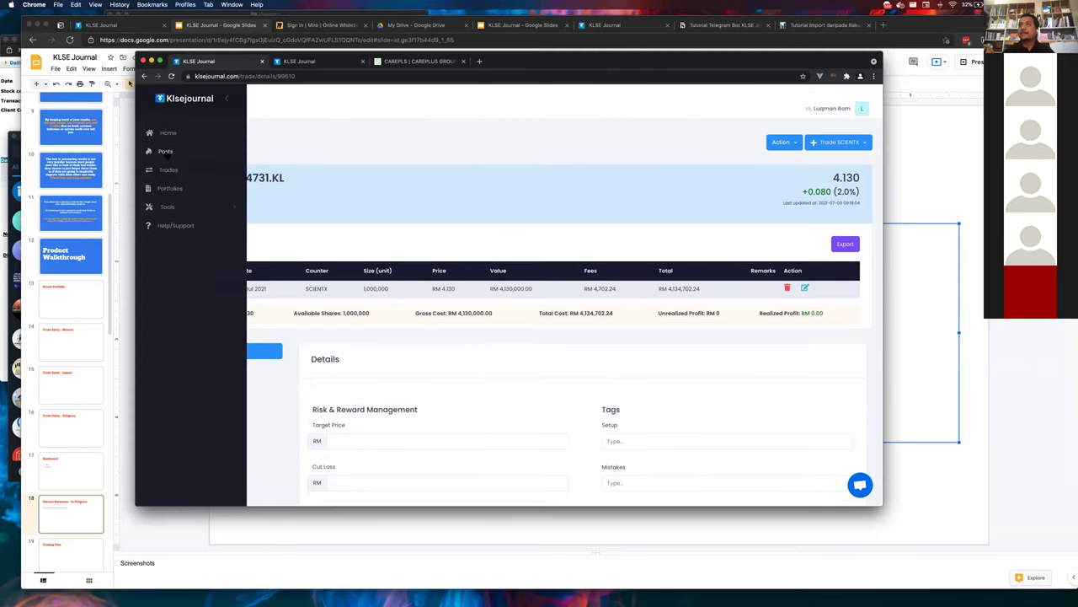
- Start a new post in the Posts feed, attach the candlestick chart image, and publish it
left_click(166, 152)
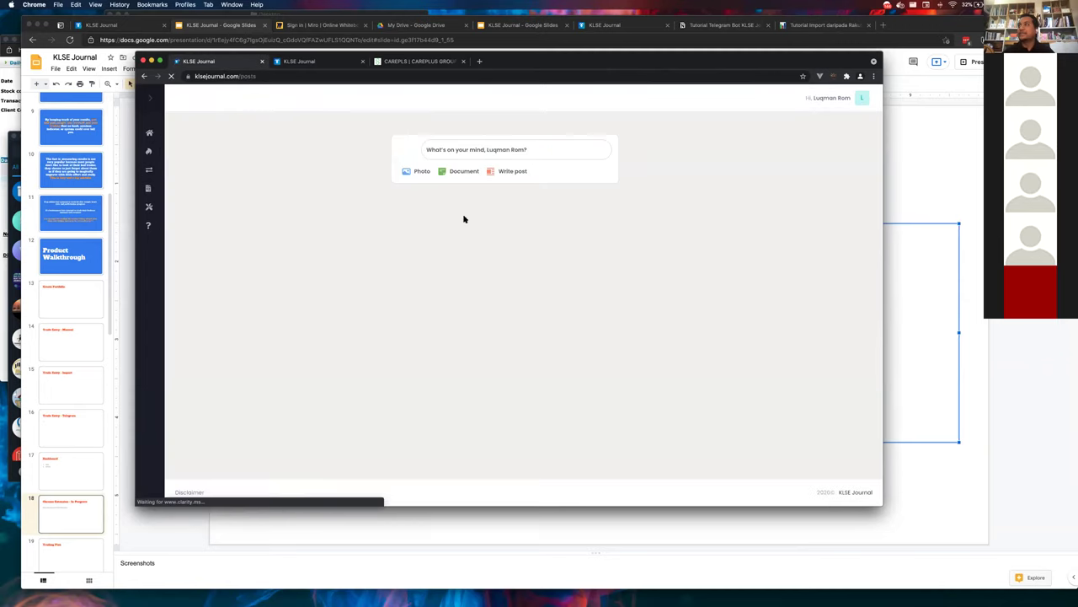
scroll(439, 274, "down", 3)
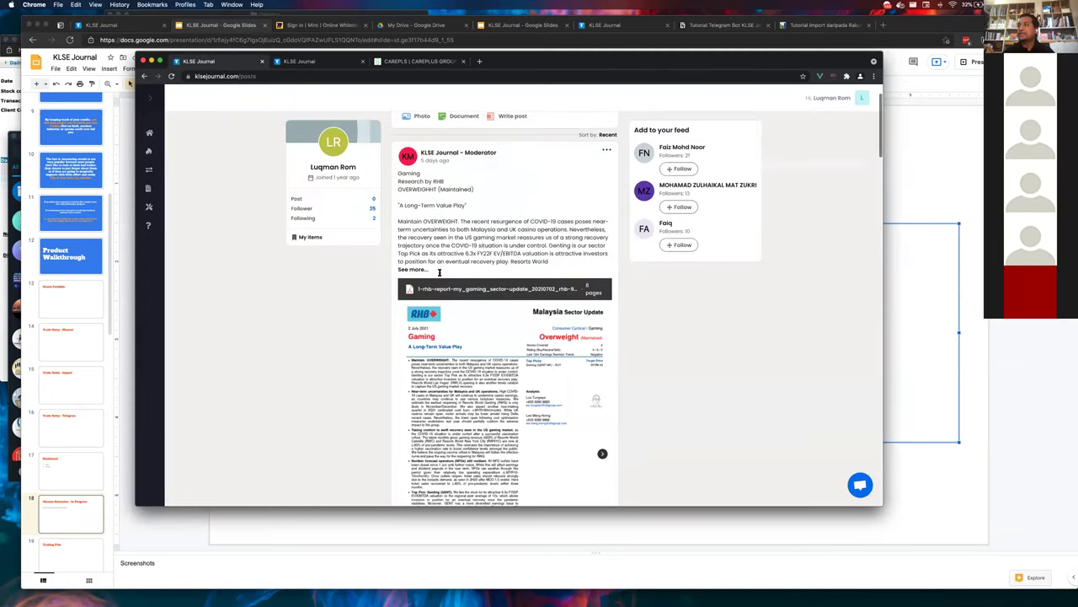
scroll(439, 274, "down", 10)
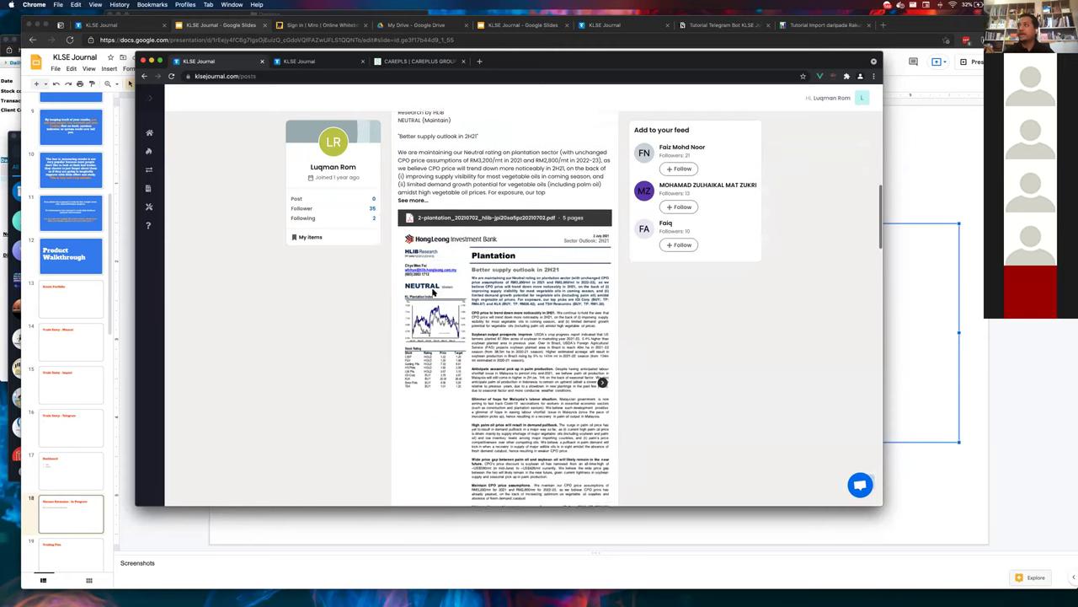
scroll(433, 292, "up", 12)
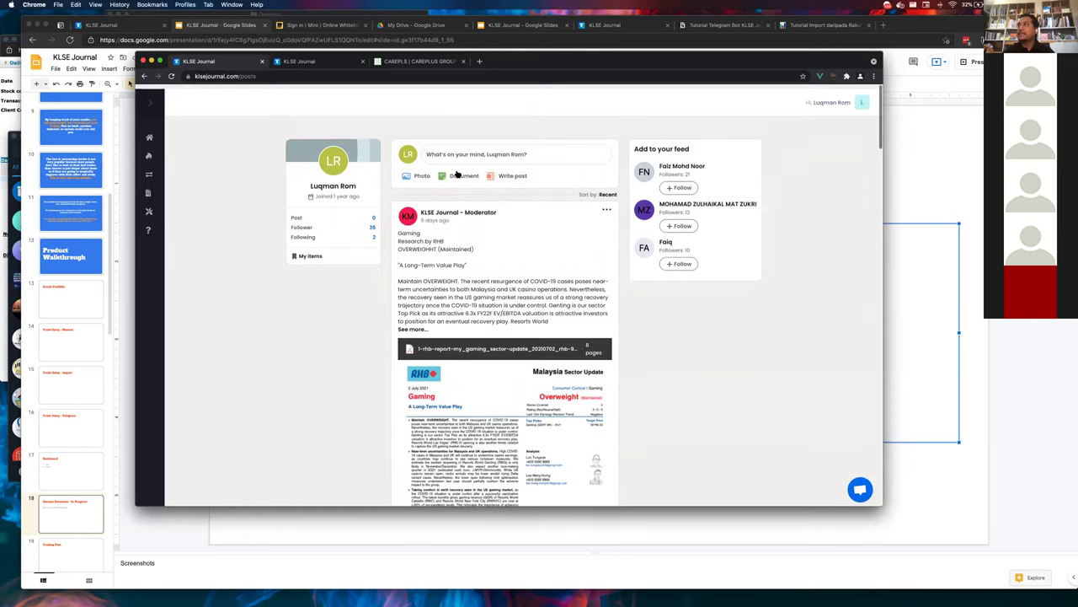
left_click(460, 151)
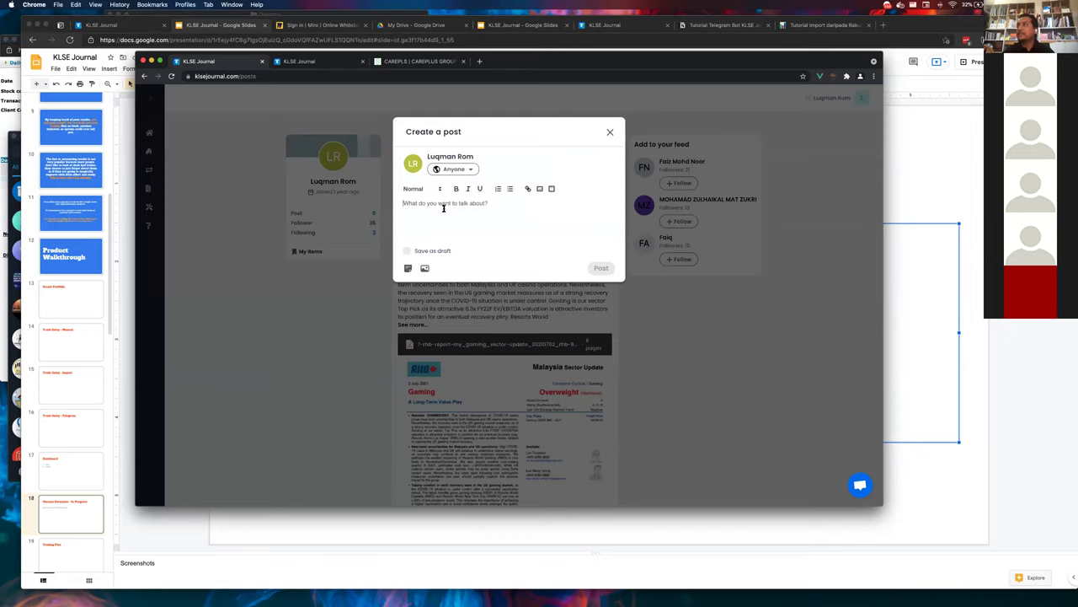
left_click(540, 189)
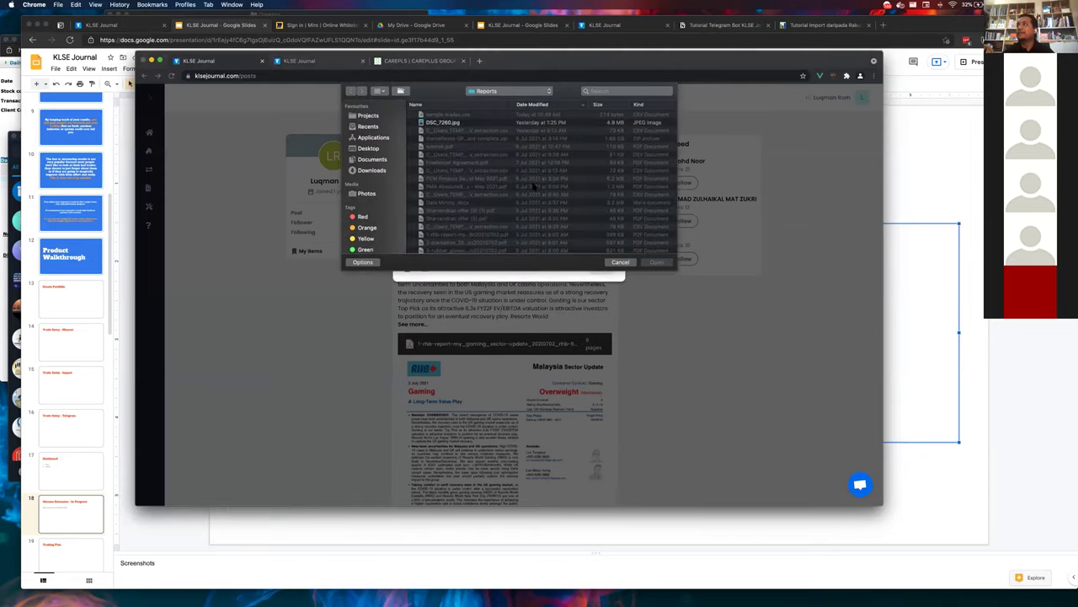
left_click(286, 108)
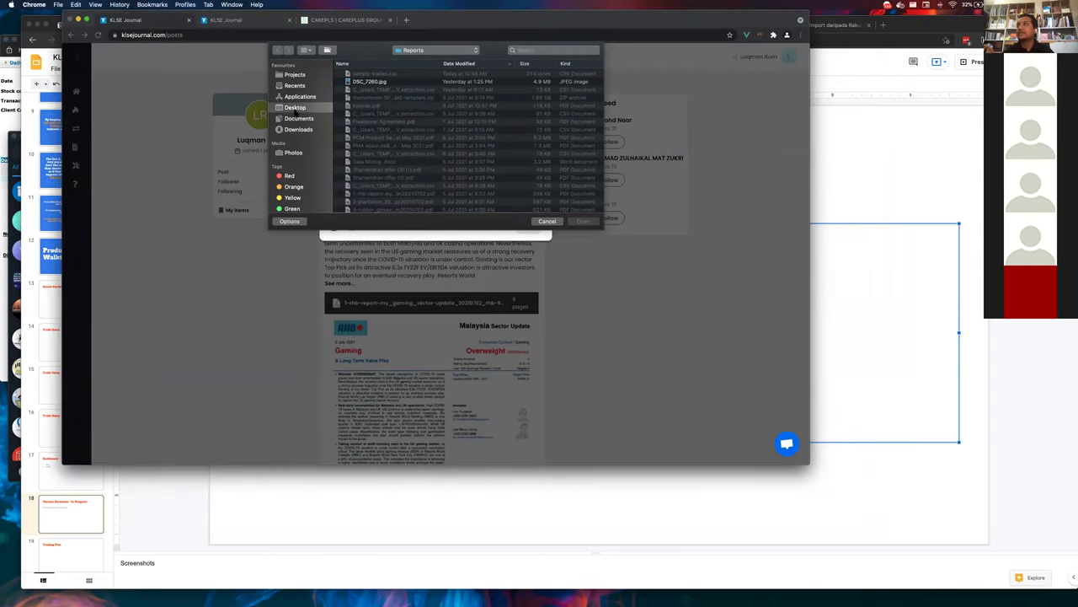
key("Escape")
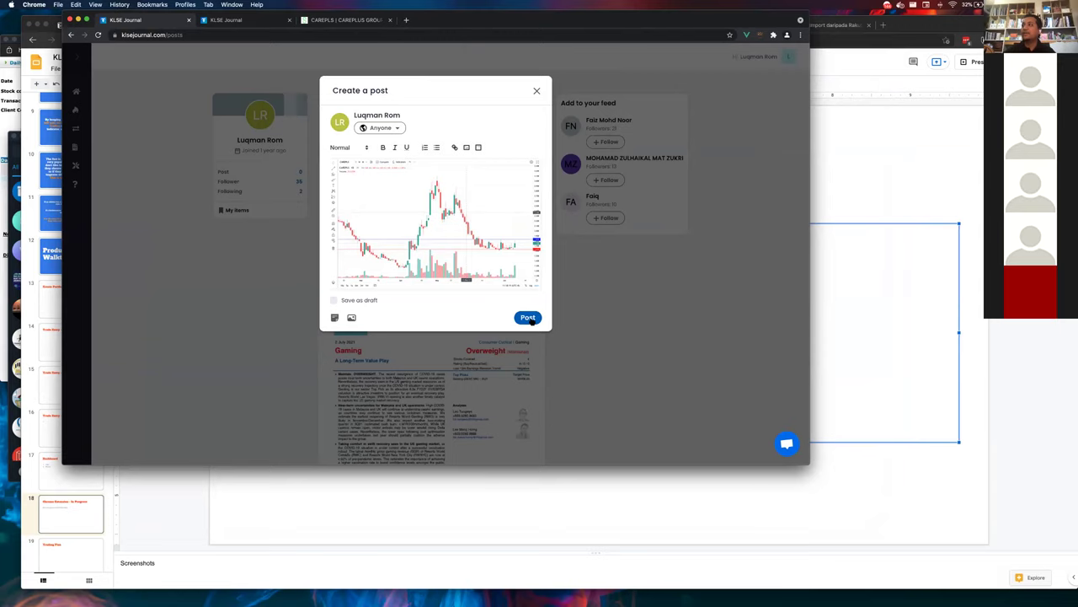
left_click(531, 320)
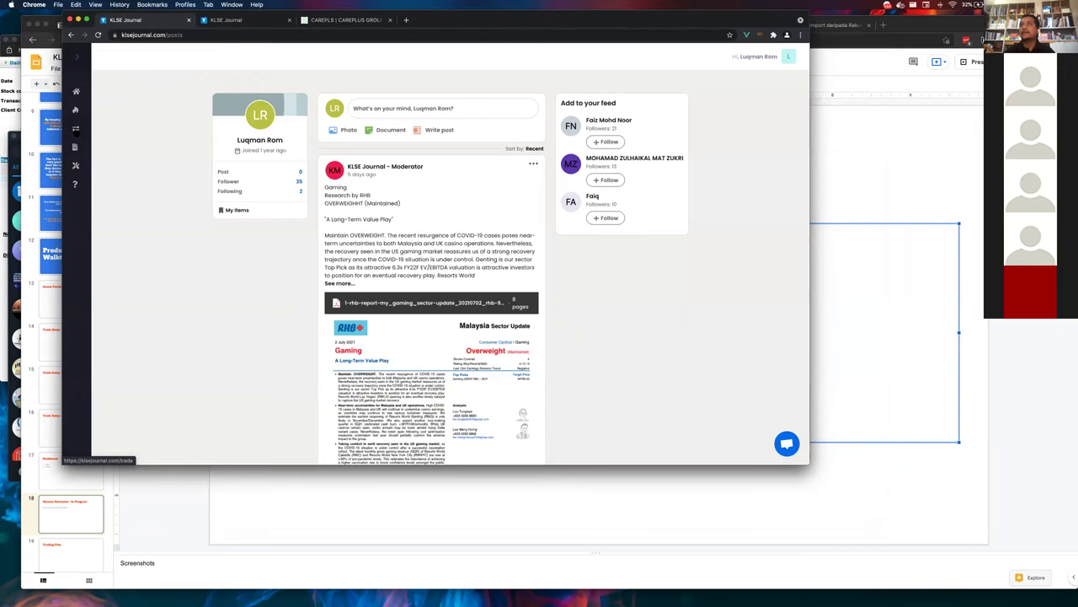
- Open the SCIENTX trade's details and type placeholder text into its Journal editor
left_click(75, 129)
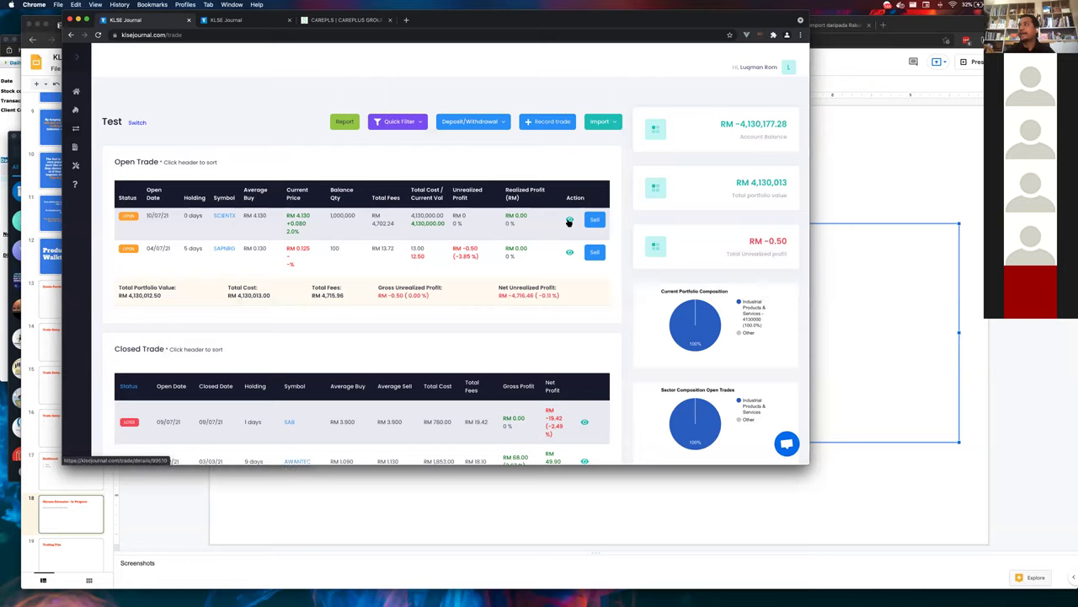
left_click(569, 220)
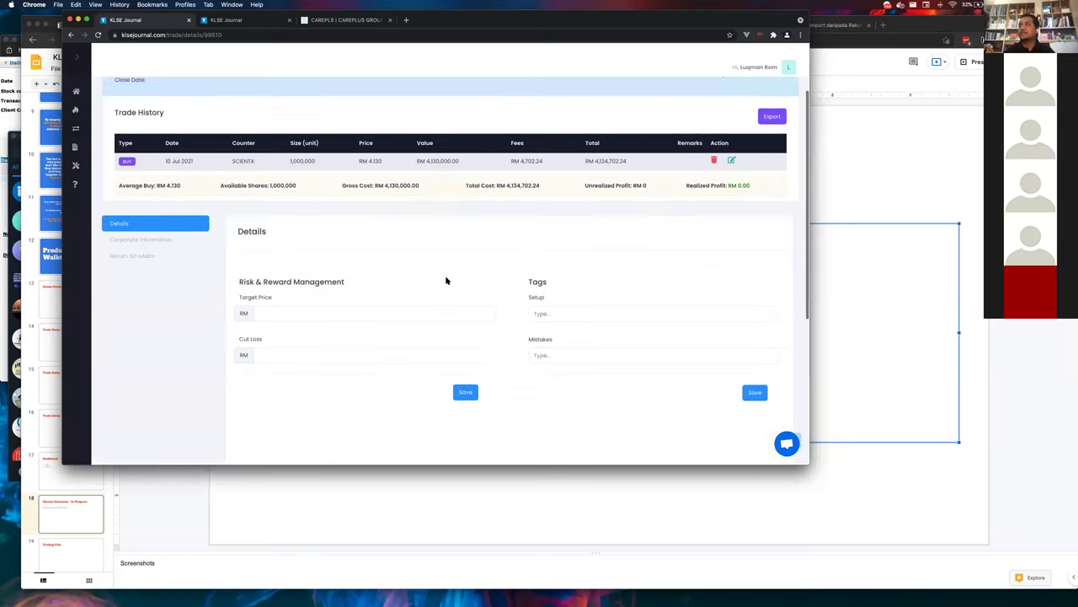
scroll(445, 278, "down", 5)
left_click(428, 337)
type("Dsadsd")
key("super+a")
scroll(373, 383, "down", 3)
scroll(344, 356, "up", 5)
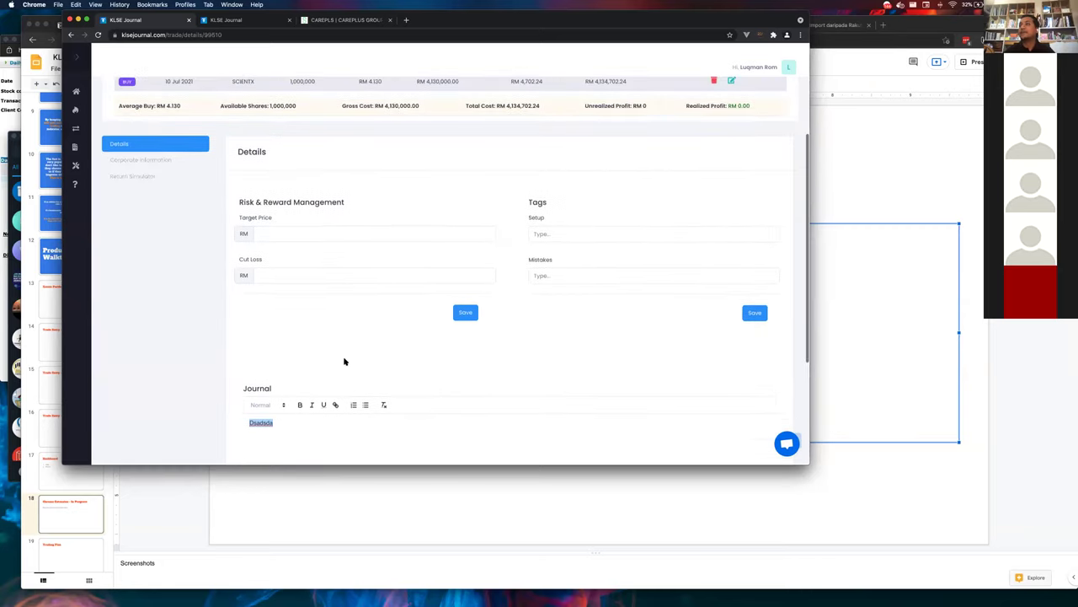
scroll(365, 345, "down", 4)
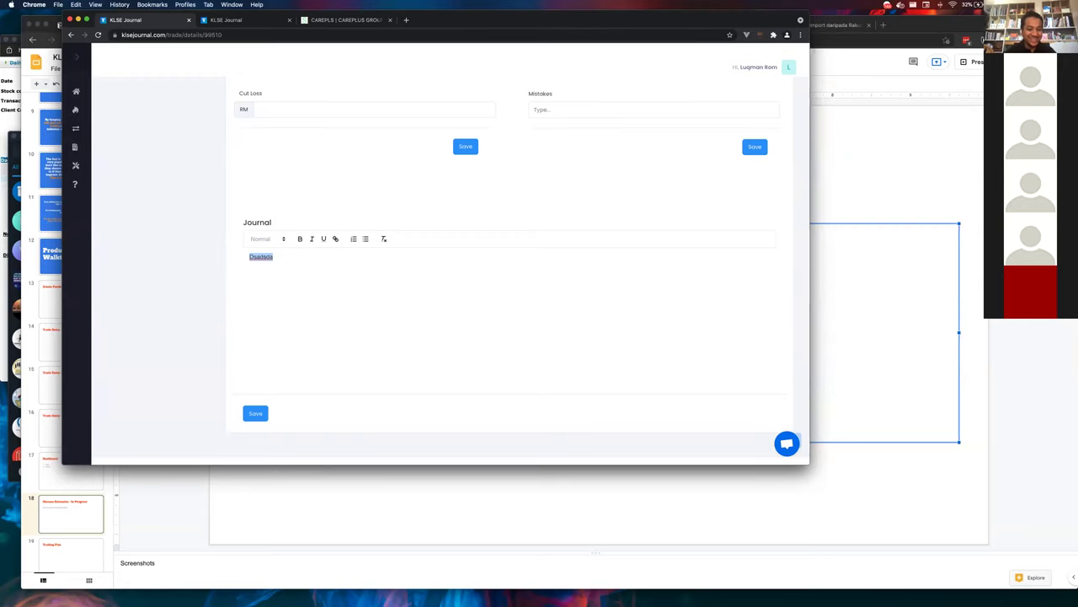
- Replace the journal text with the pasted 'Details of use of proceeds' table image
key("super+Tab")
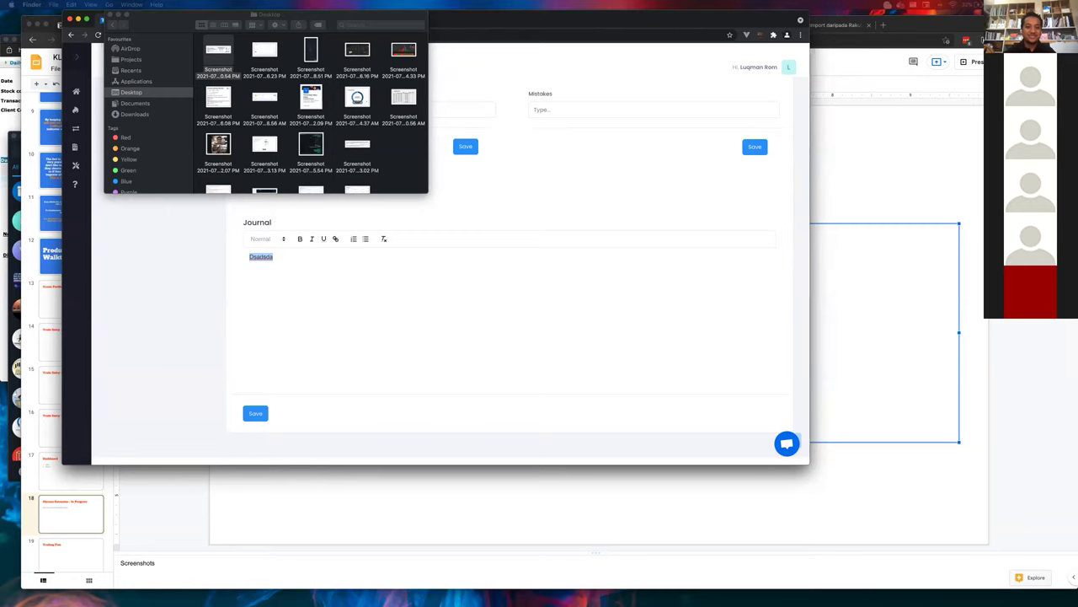
left_click(329, 289)
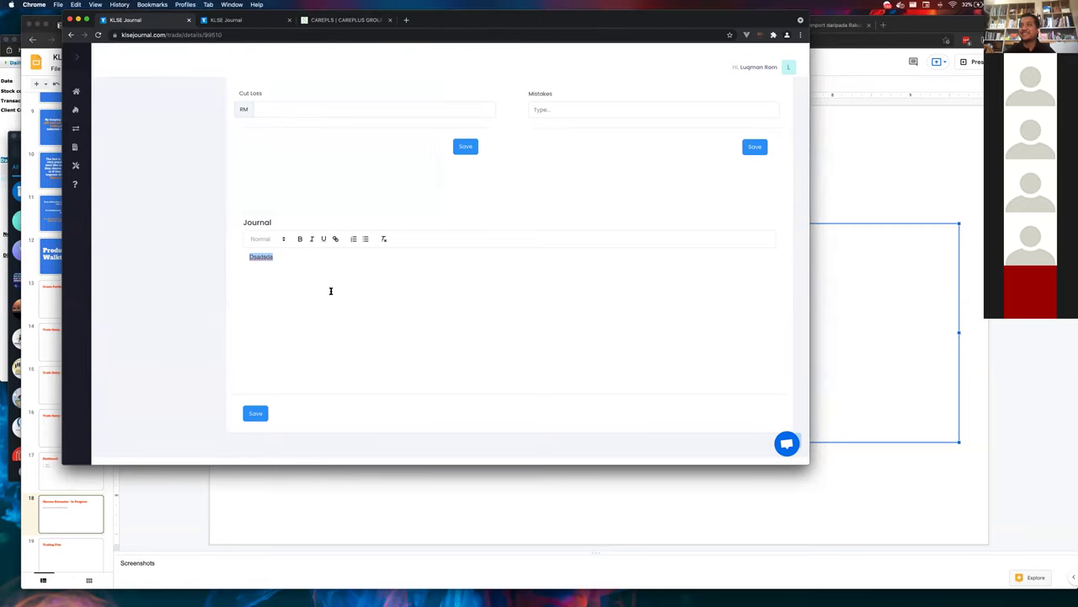
key("ctrl+a")
key("ctrl+v")
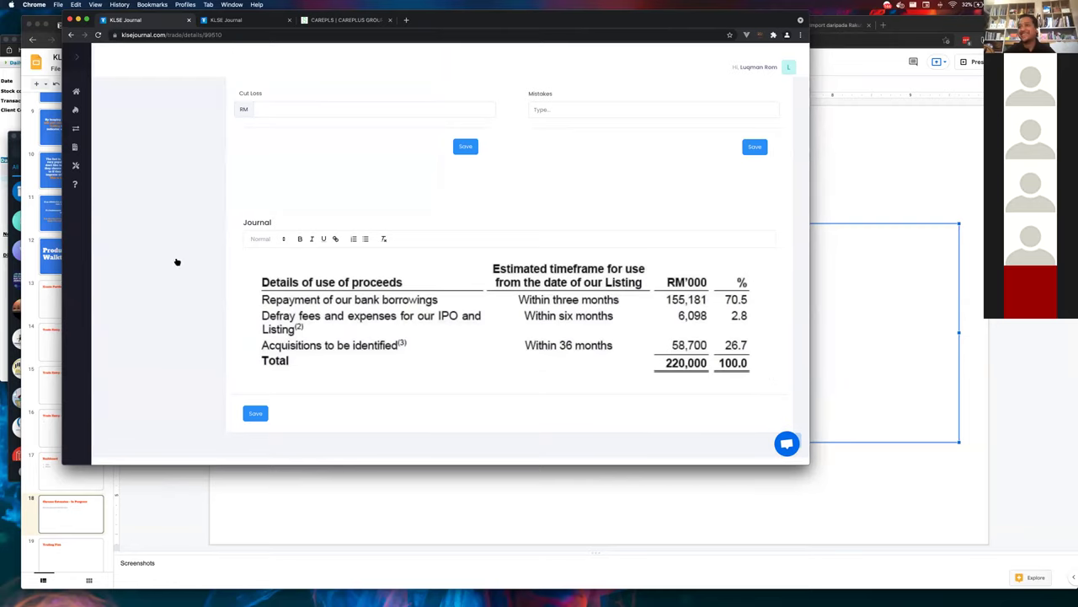
scroll(337, 397, "up", 2)
scroll(240, 423, "down", 3)
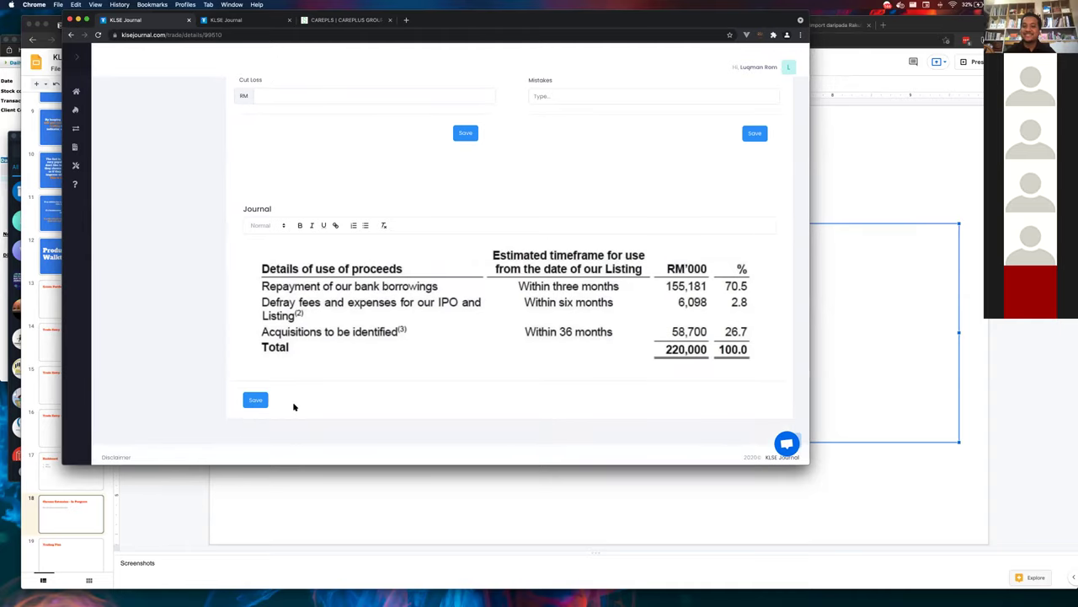
scroll(294, 406, "down", 1)
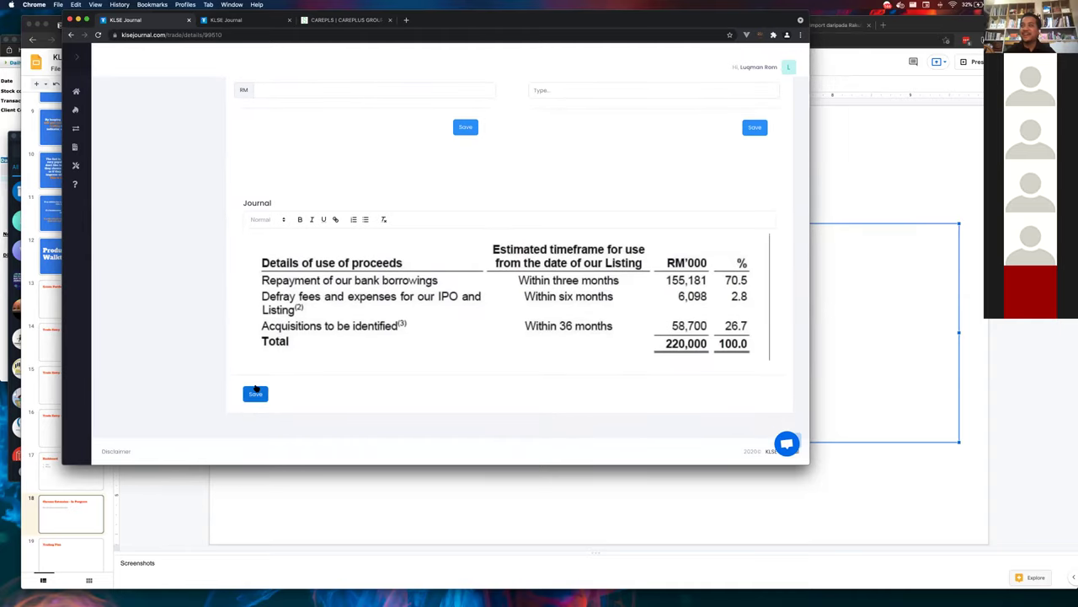
- Save the SCIENTX journal and scroll back to its BUY of 1,000,000 units at RM 4.130
left_click(256, 396)
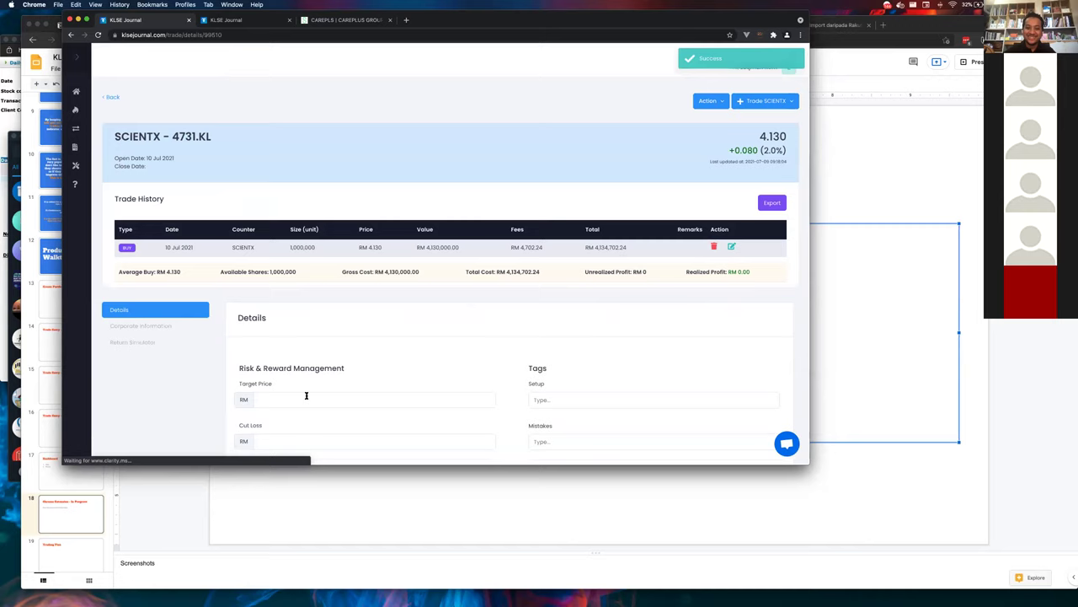
scroll(306, 398, "down", 10)
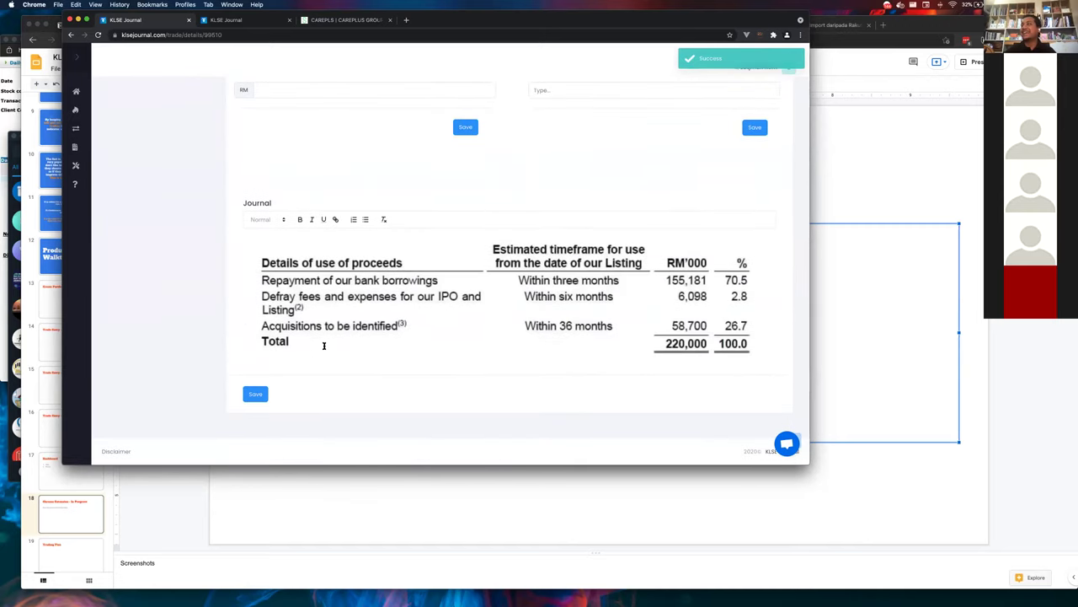
scroll(328, 341, "up", 1)
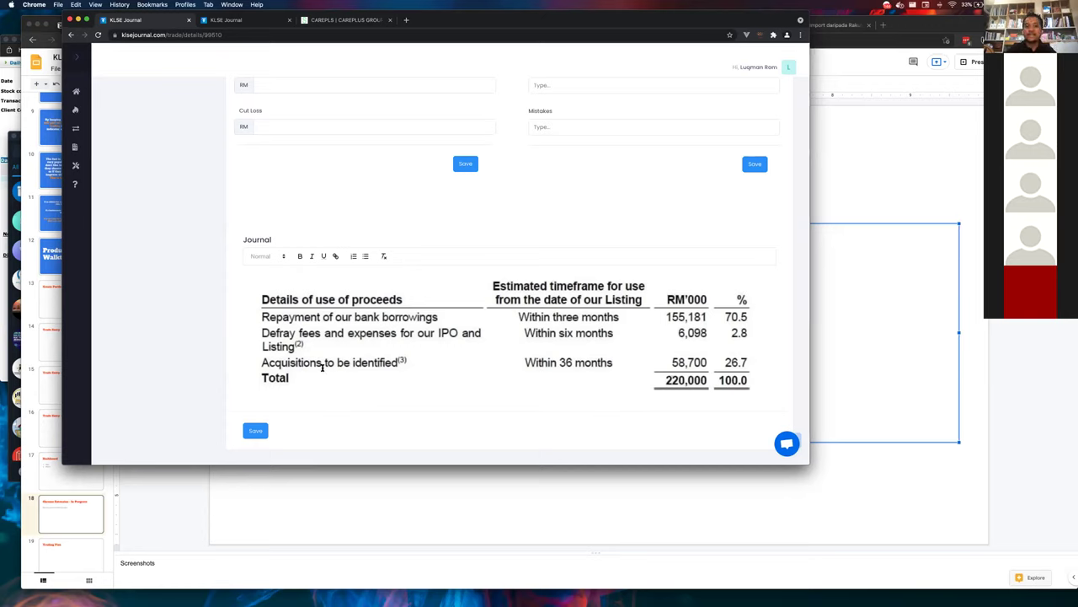
scroll(322, 366, "up", 5)
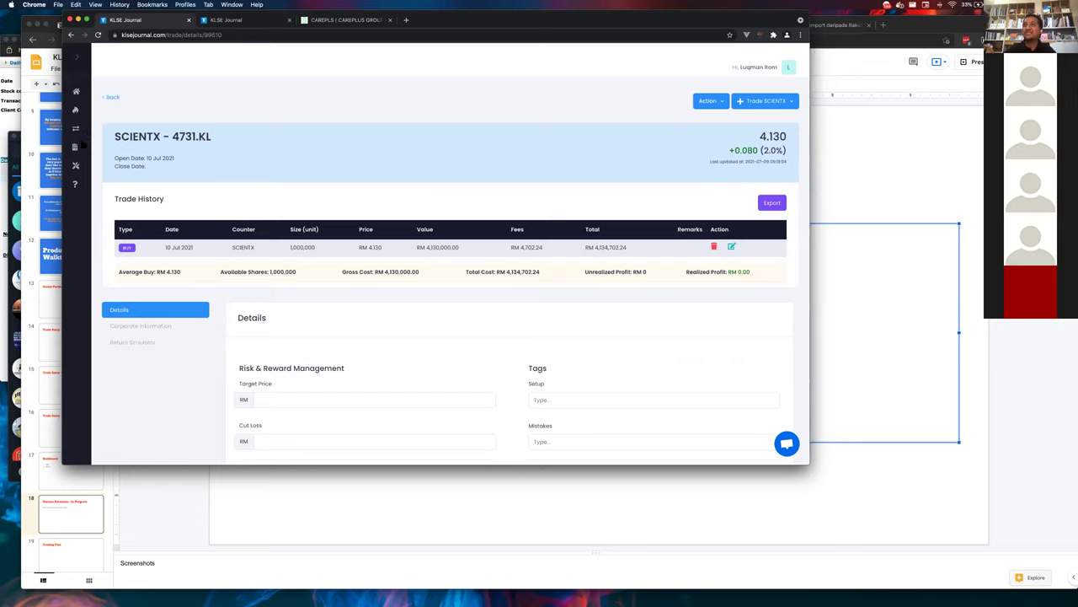
- Switch to the CAREPLS chart tab and zoom out past a year of price history
left_click(262, 23)
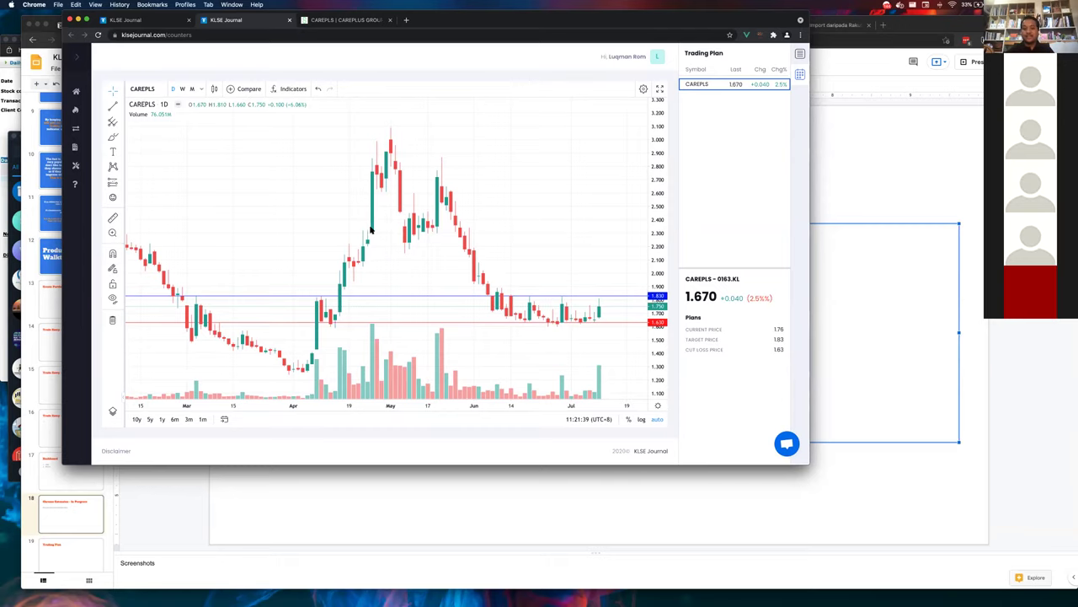
scroll(371, 229, "down", 5)
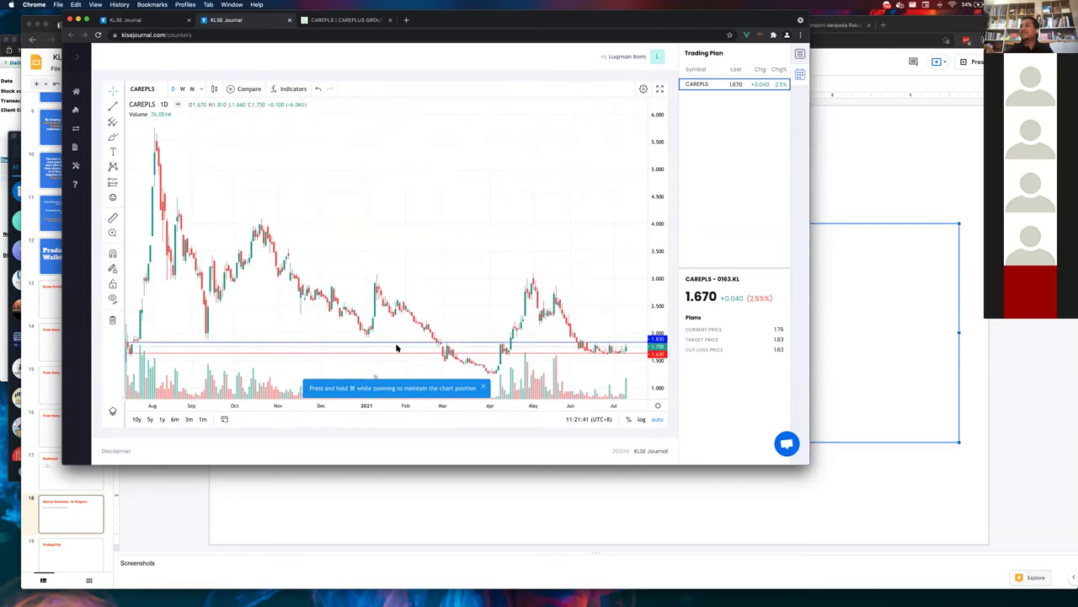
scroll(428, 306, "down", 10)
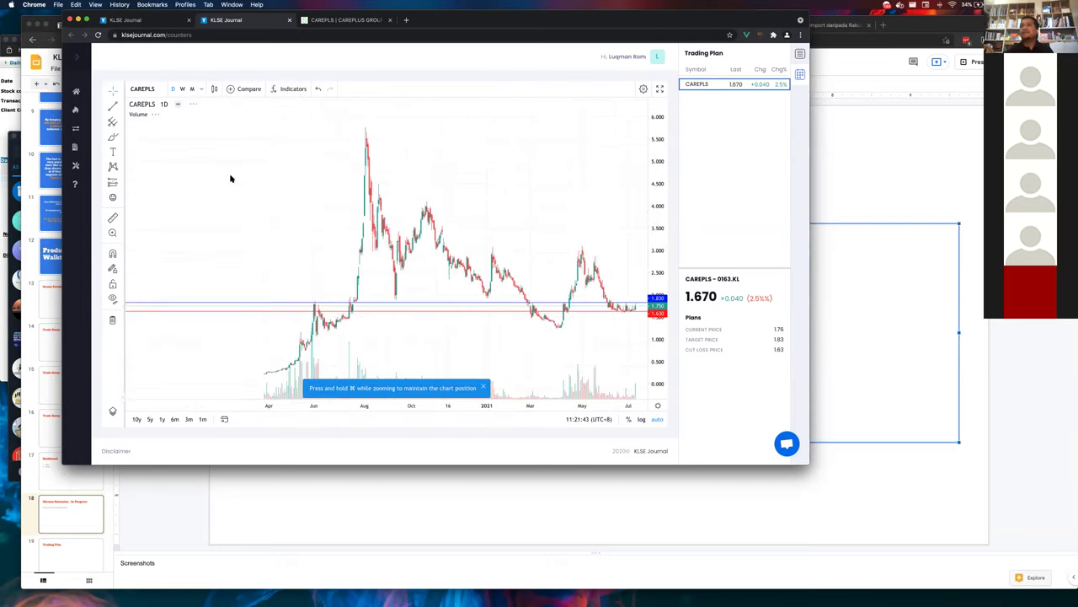
- Open the Test portfolio from the portfolio list and scroll its Open and Closed Trade tables
left_click(76, 111)
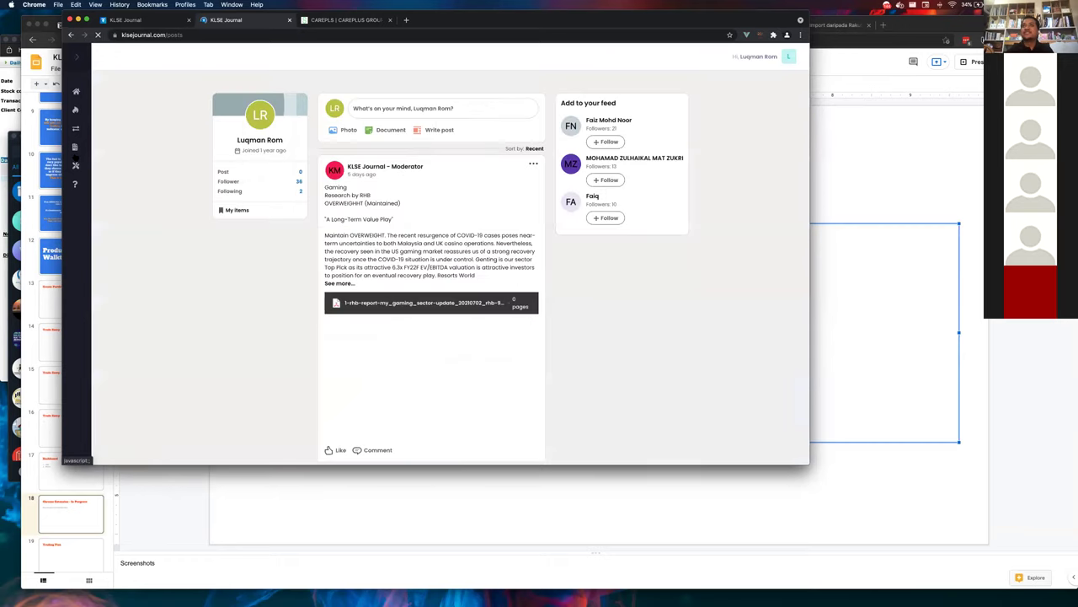
left_click(76, 128)
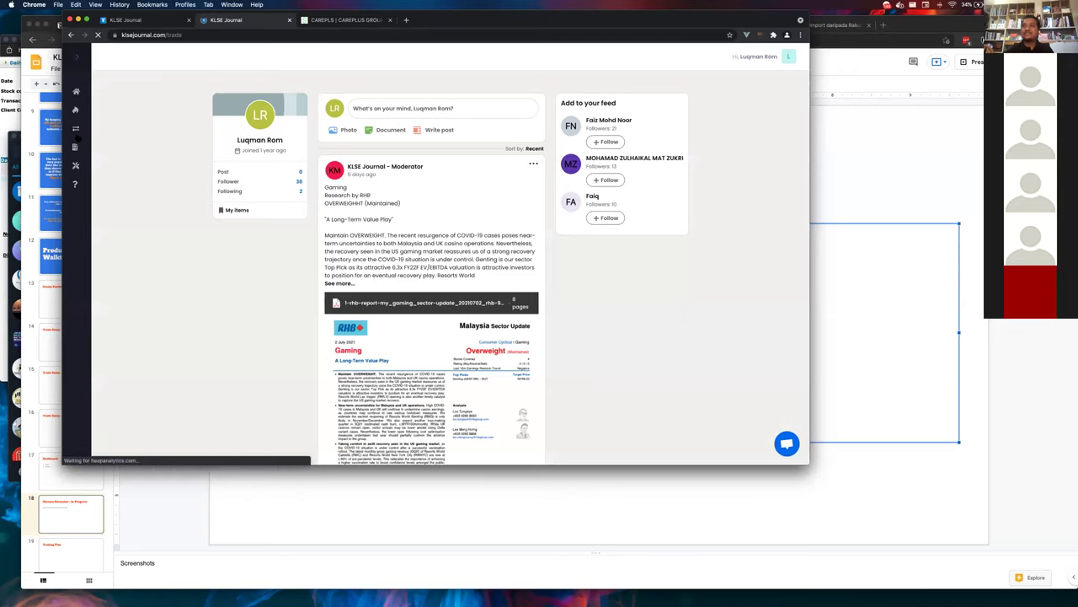
mouse_move(80, 139)
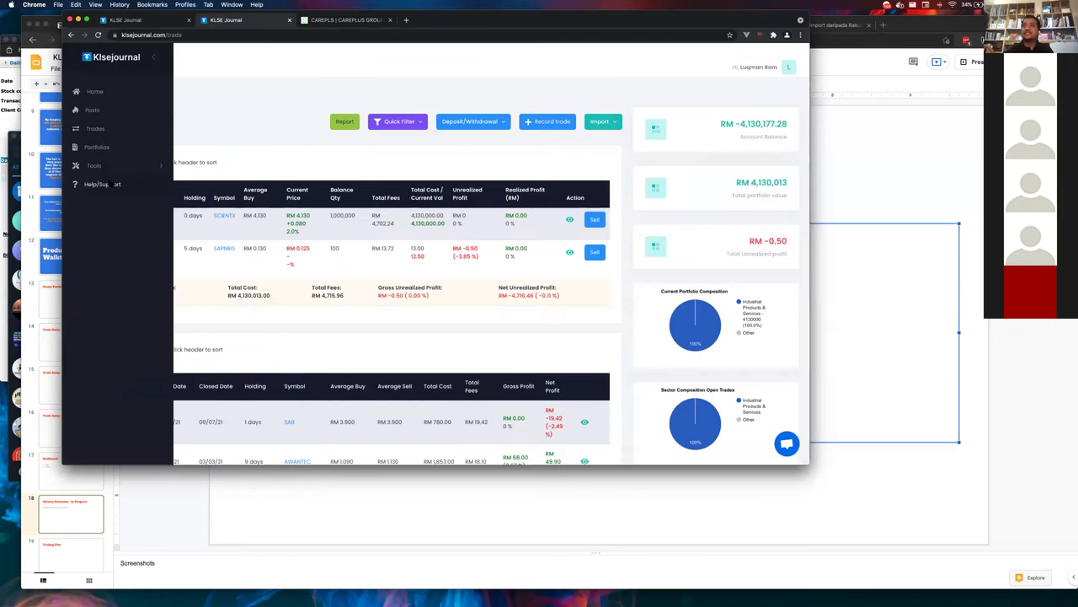
left_click(106, 147)
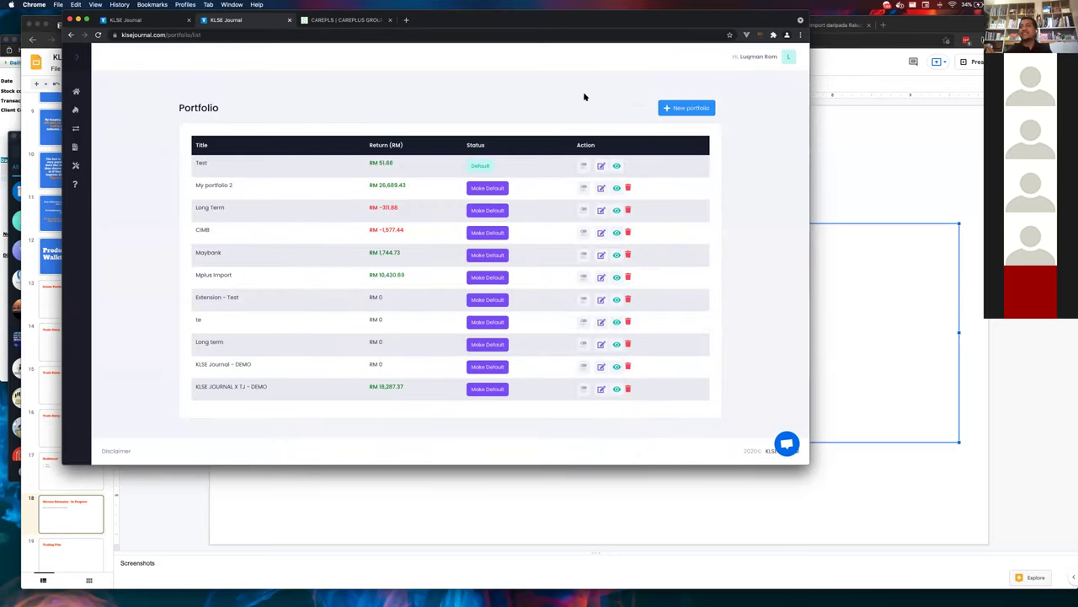
left_click(617, 167)
scroll(576, 296, "down", 5)
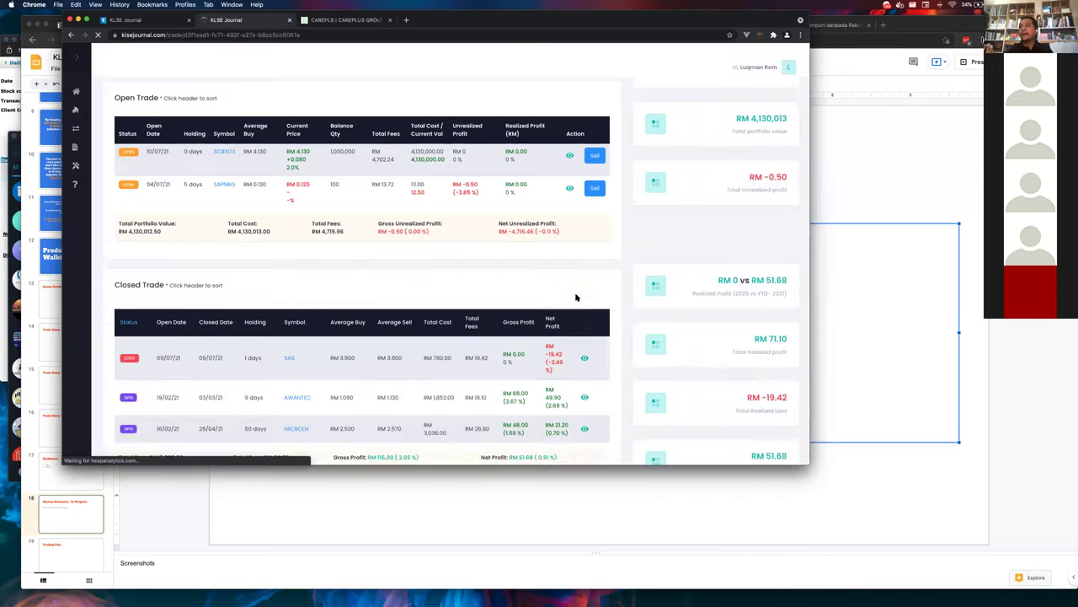
scroll(576, 296, "up", 3)
scroll(576, 297, "up", 2)
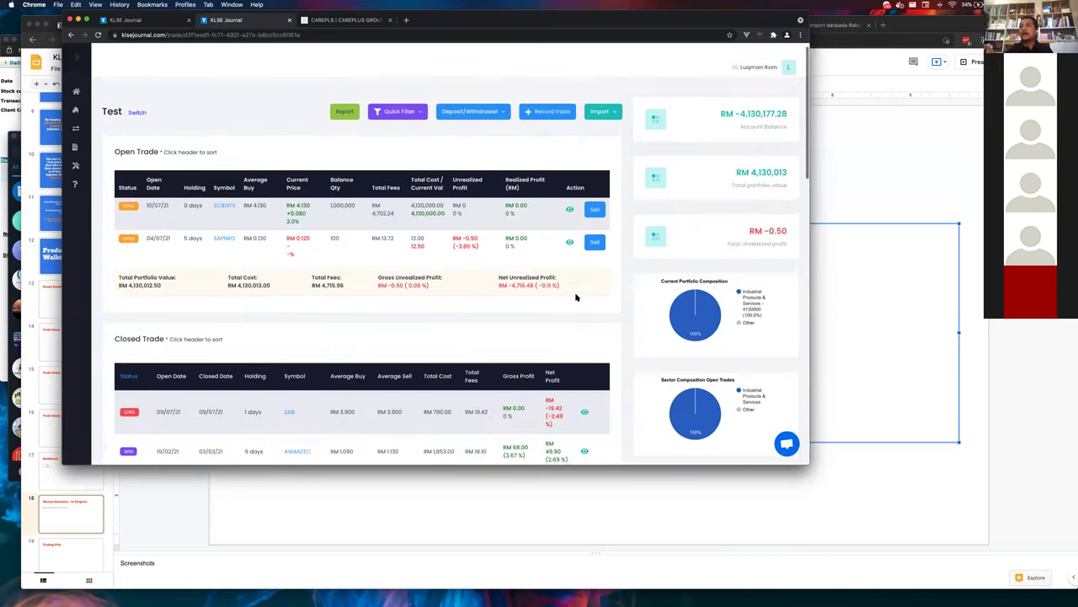
scroll(325, 357, "down", 2)
left_click(295, 392)
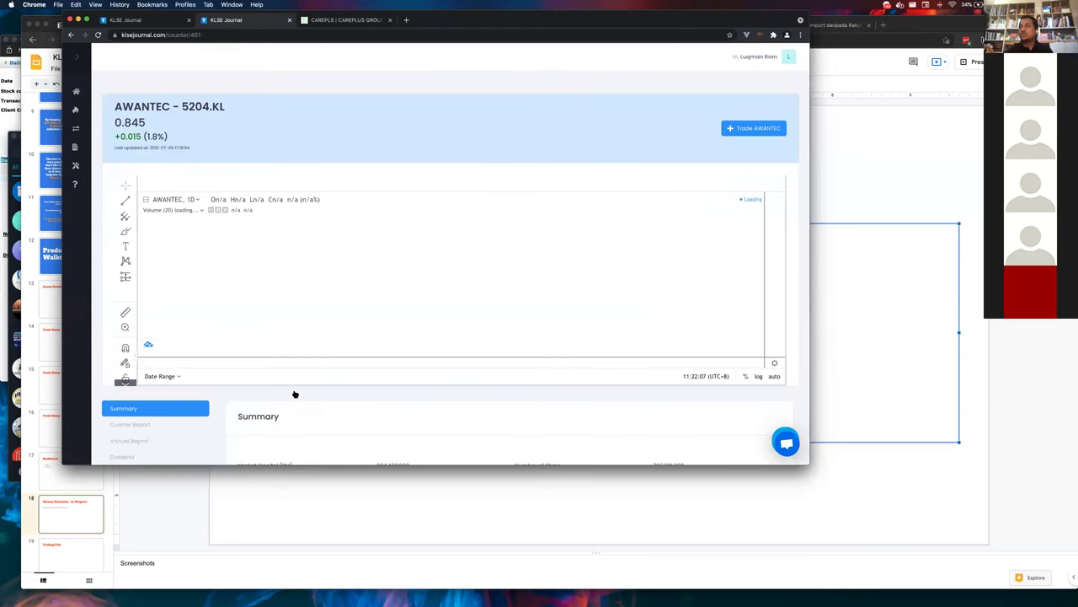
key("super+bracketleft")
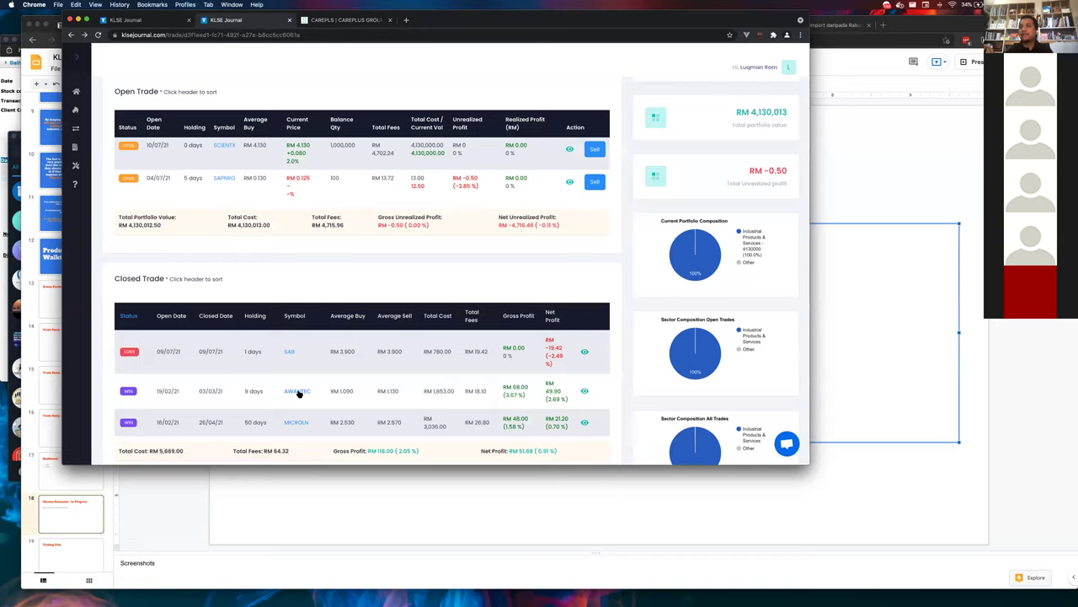
left_click(296, 392)
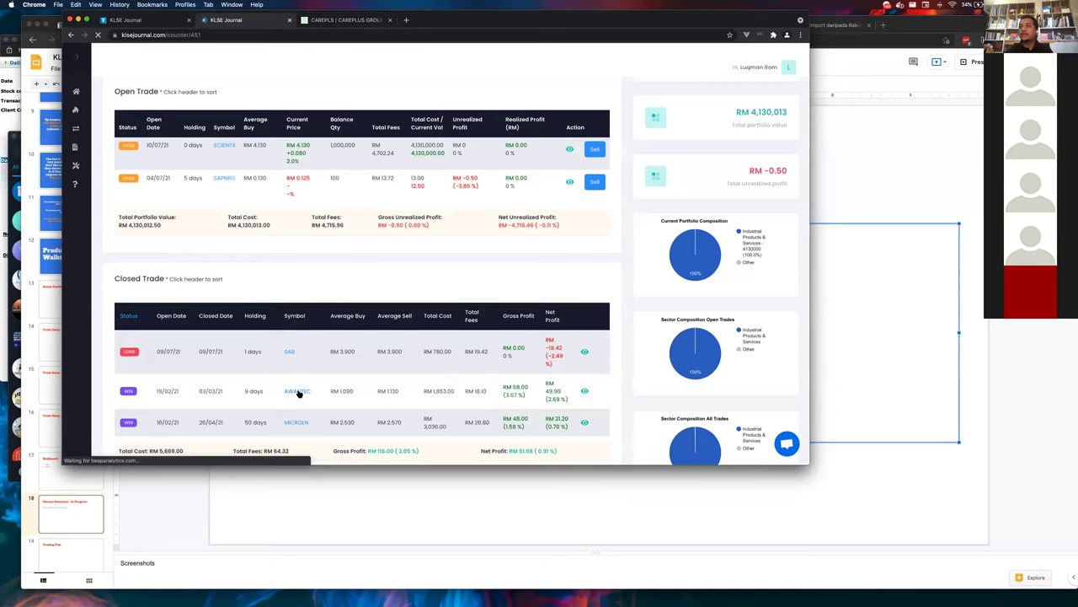
scroll(359, 303, "down", 5)
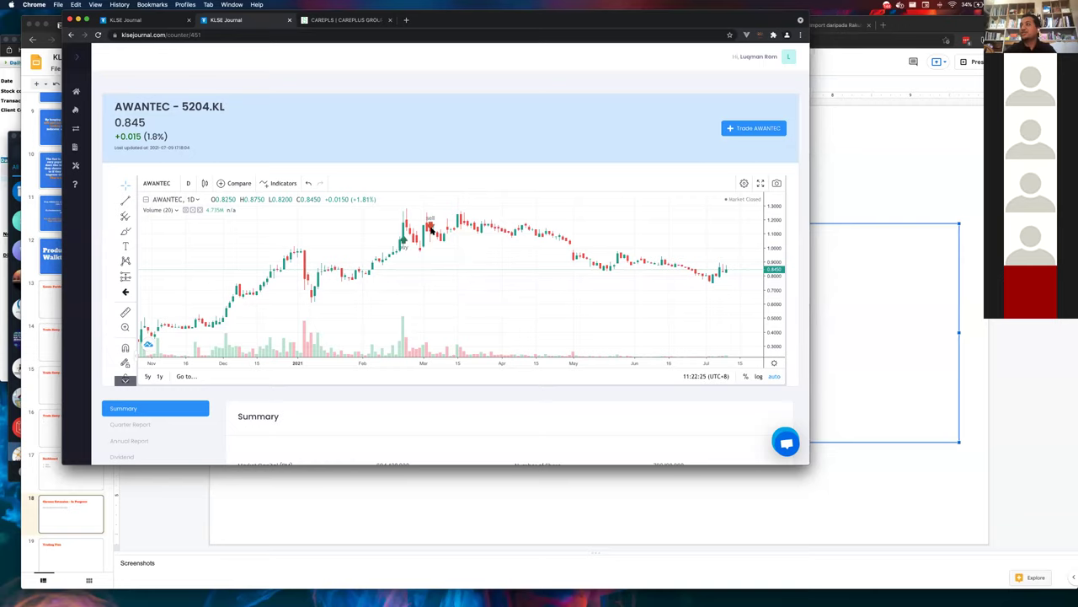
key("super+equal")
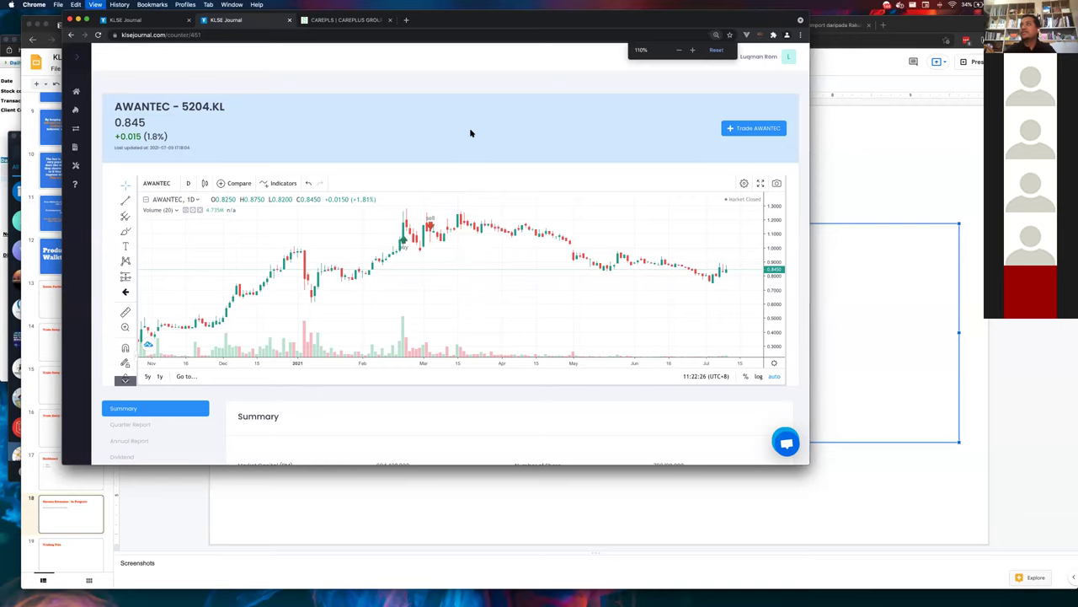
key("super+equal")
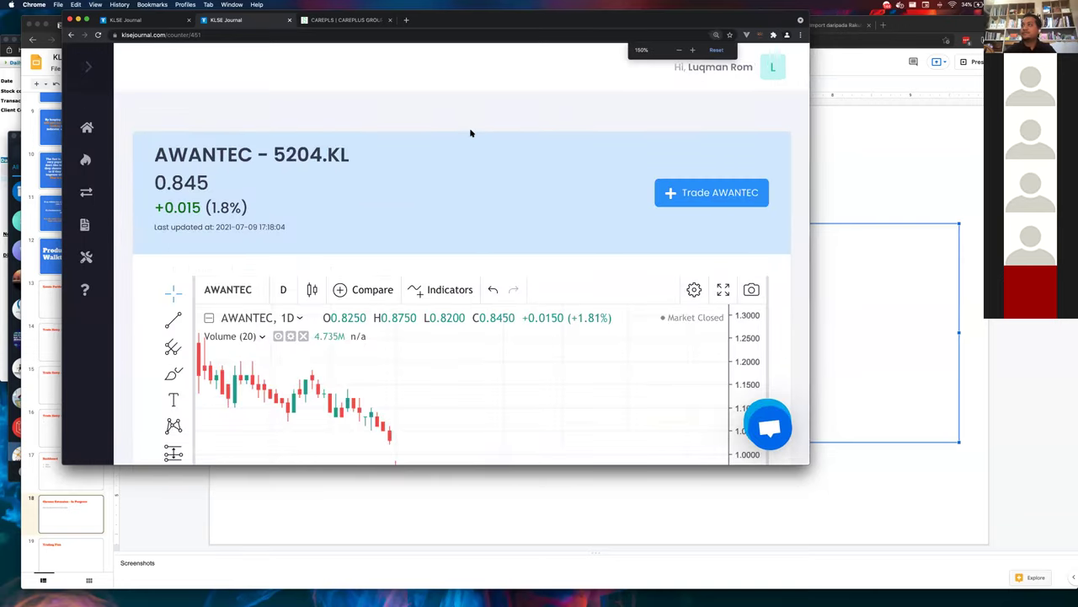
key("super+minus")
key("super+minus")
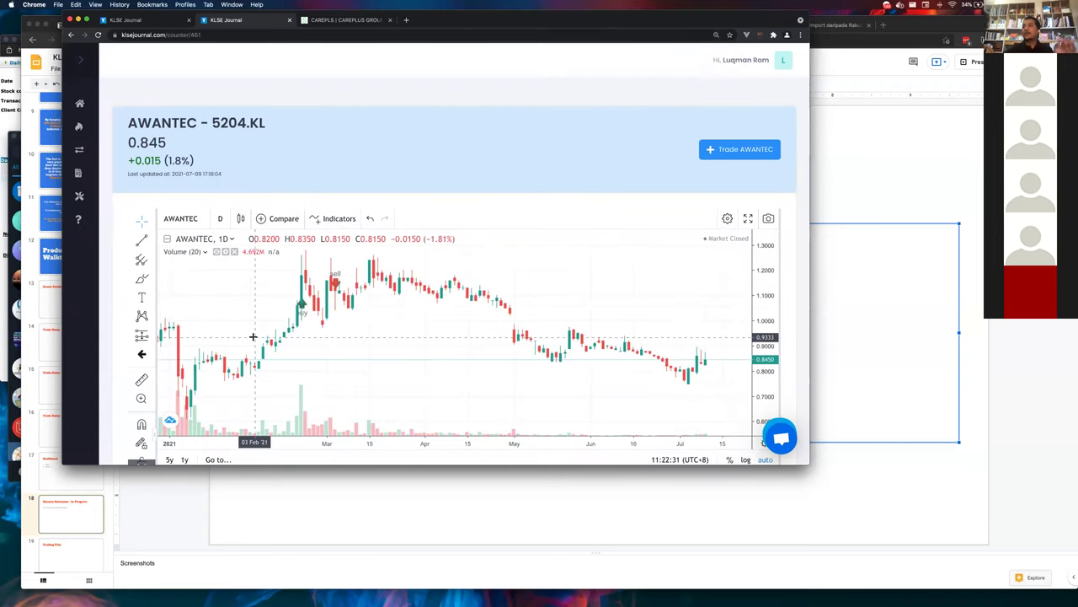
scroll(253, 368, "left", 5)
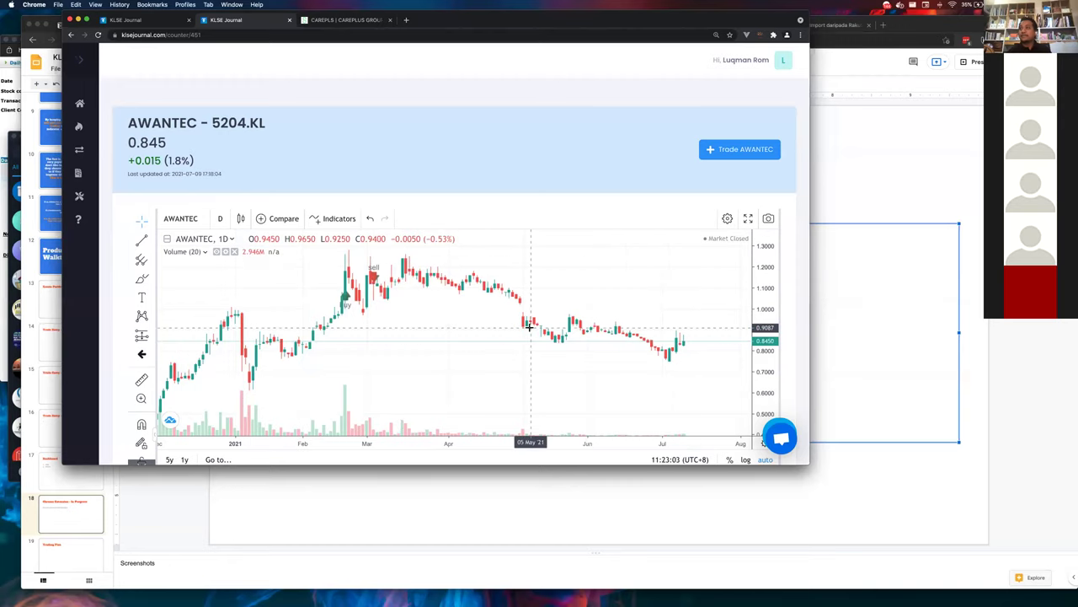
scroll(529, 354, "down", 3)
scroll(312, 176, "left", 5)
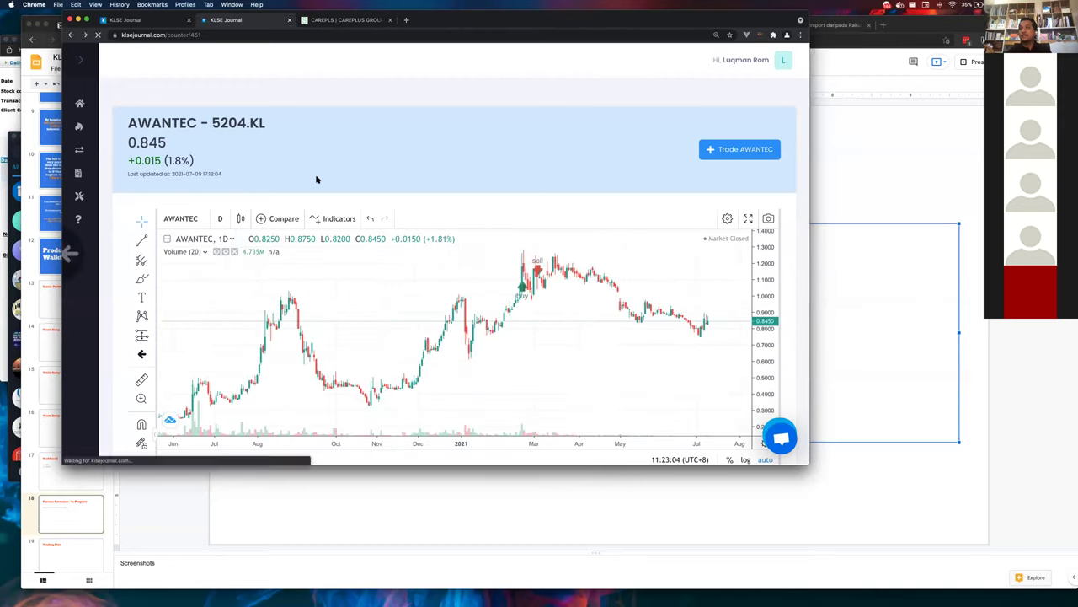
scroll(325, 243, "down", 5)
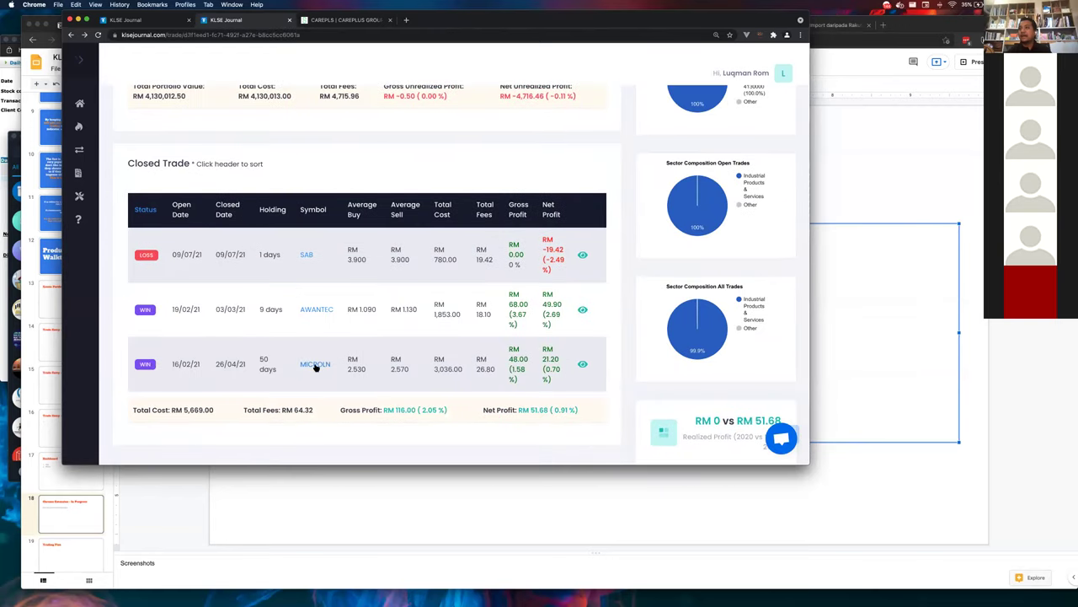
- Open the MICROLN counter from Closed Trades and zoom out its price chart
left_click(315, 364)
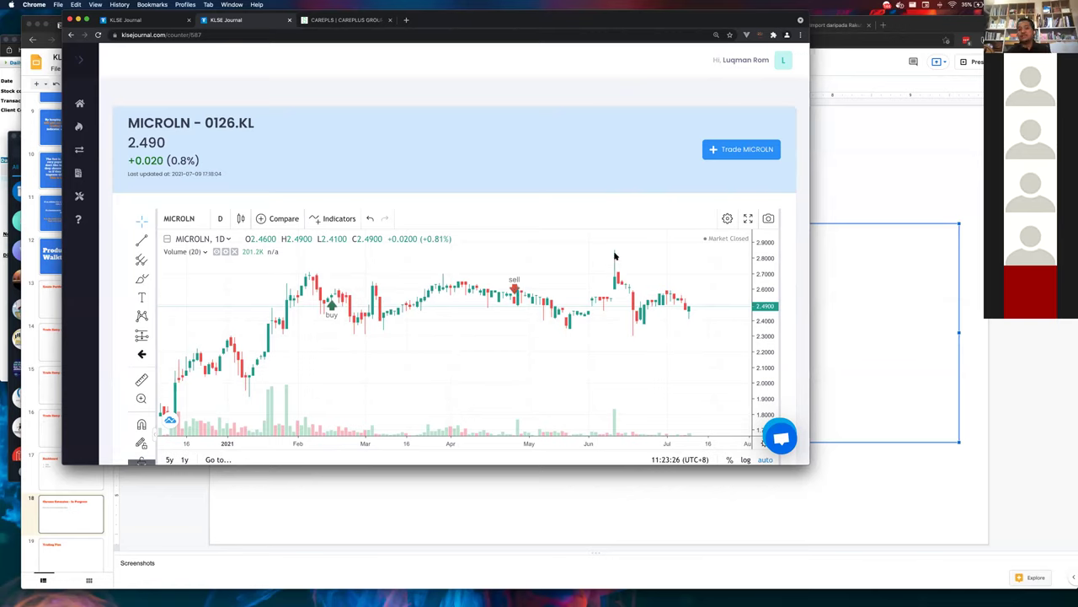
scroll(583, 278, "down", 5)
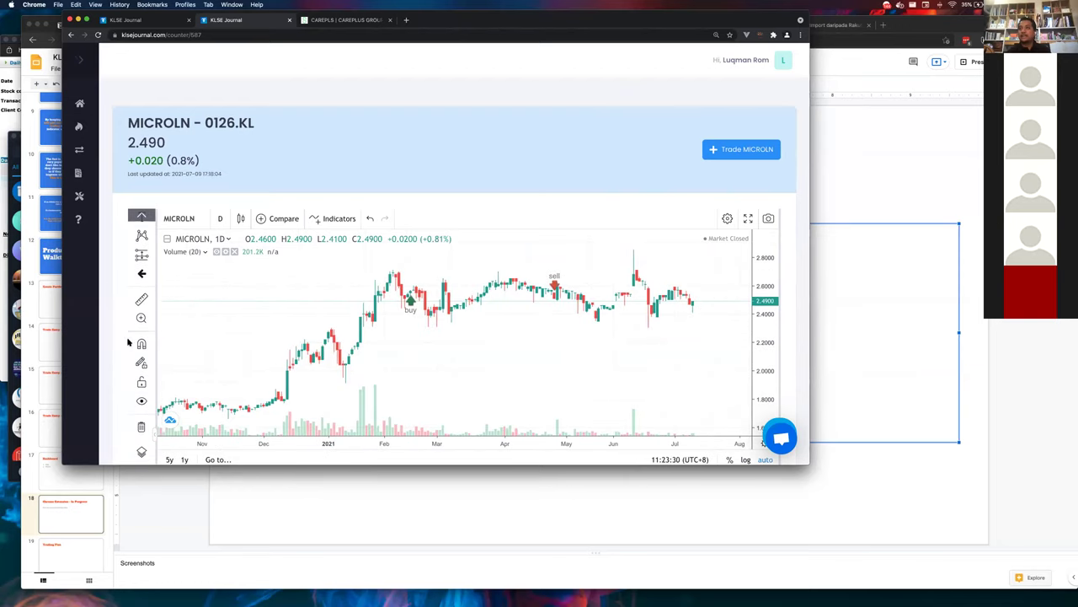
scroll(153, 326, "down", 5)
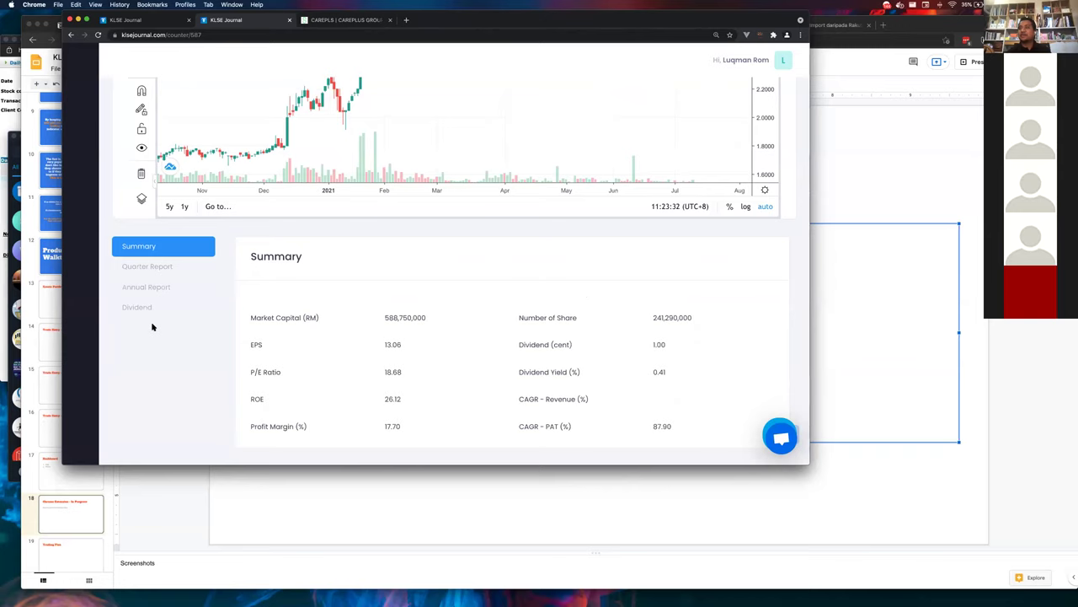
scroll(153, 326, "up", 5)
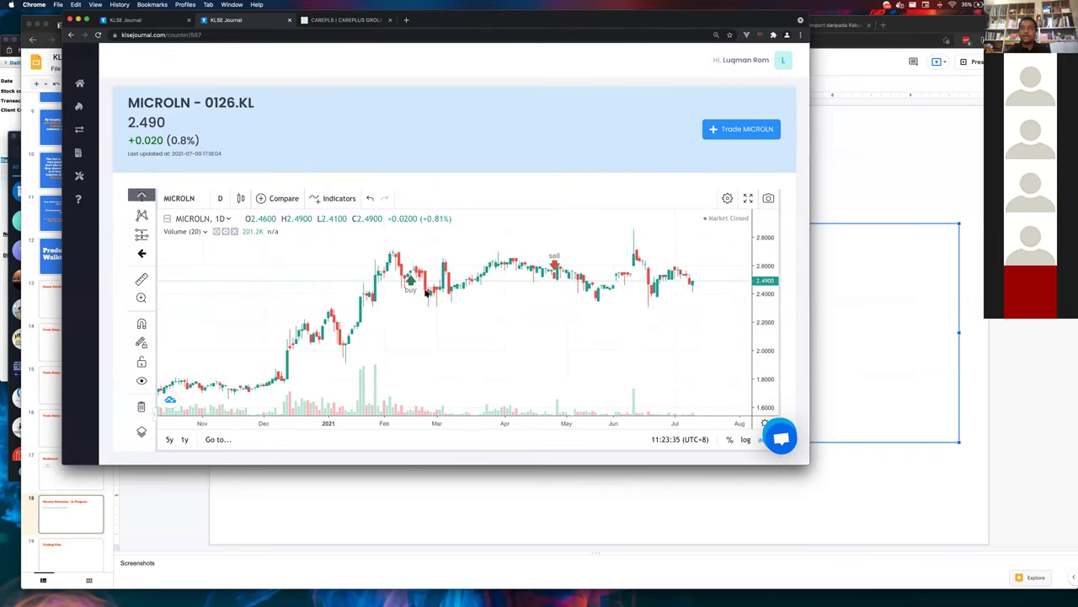
scroll(426, 292, "down", 5)
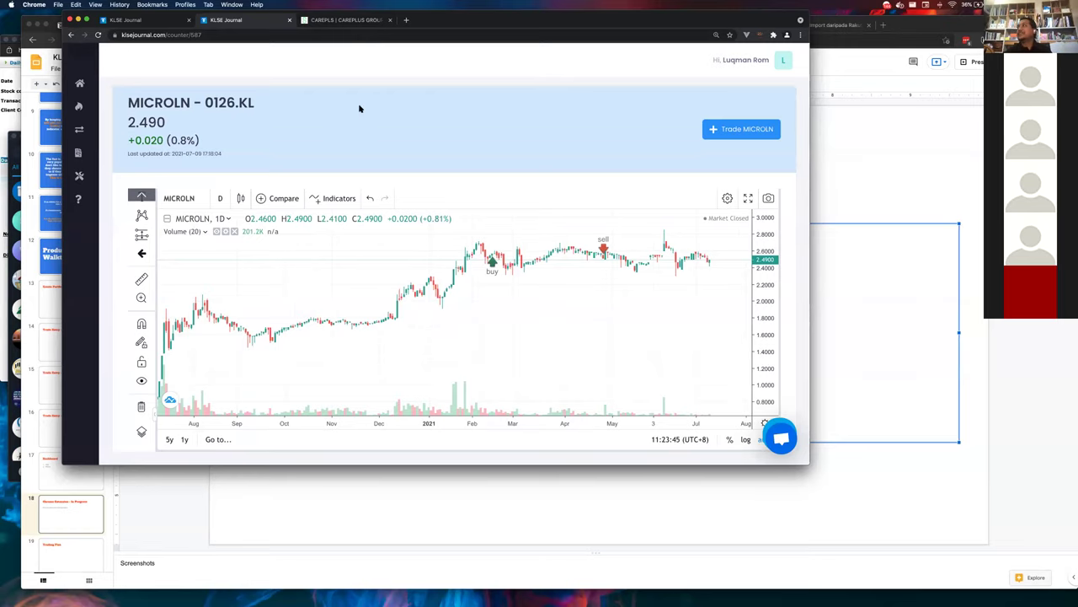
- Return to the KLSE Journal browser window via Mission Control and open the CAREPLUS tab
key("ctrl+Up")
left_click(590, 390)
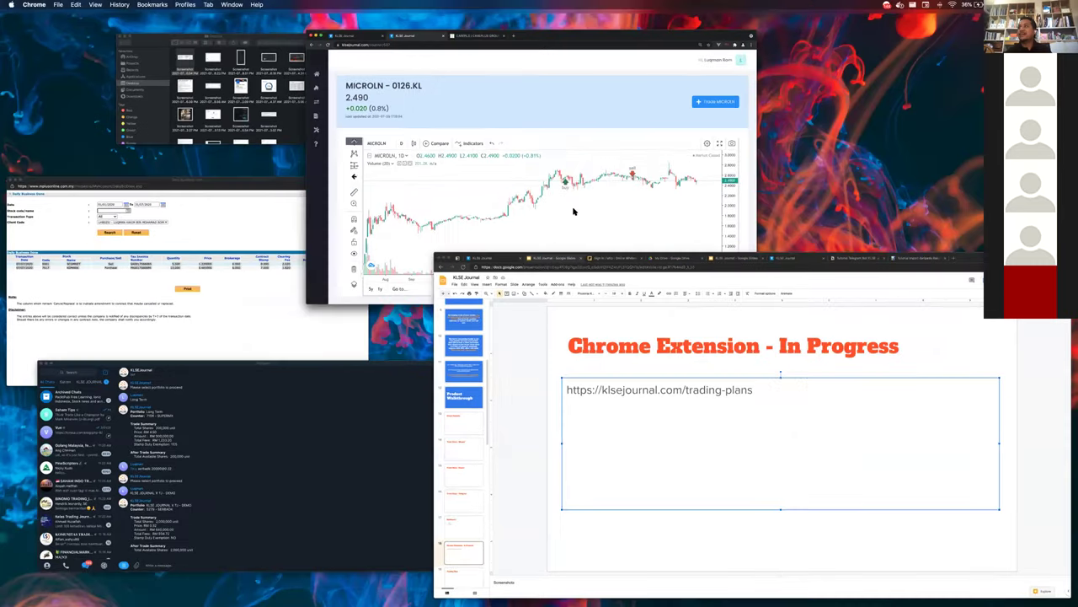
key("ctrl+Up")
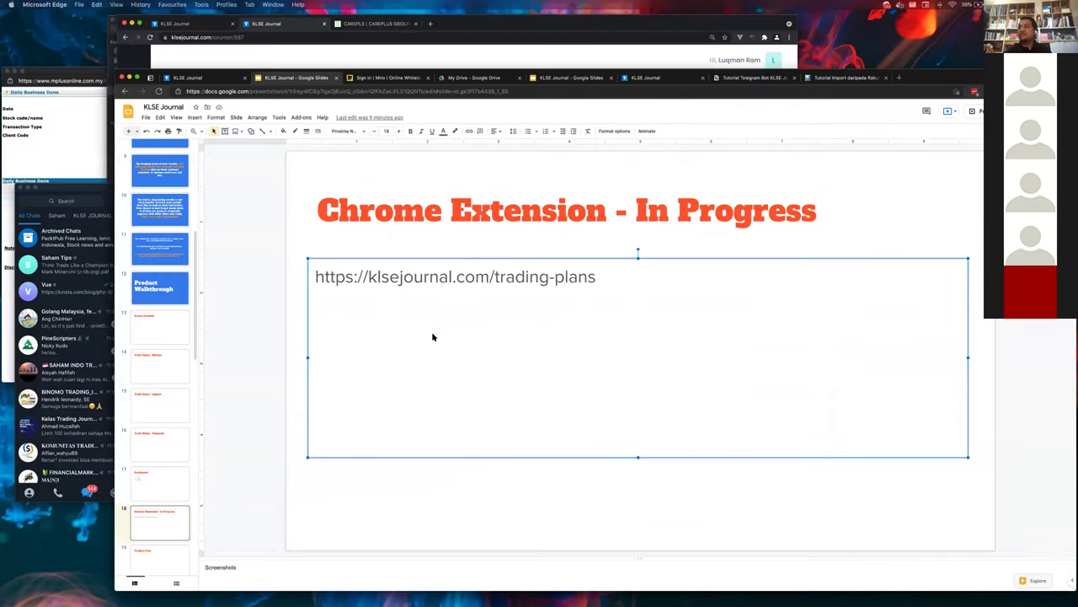
left_click(499, 194)
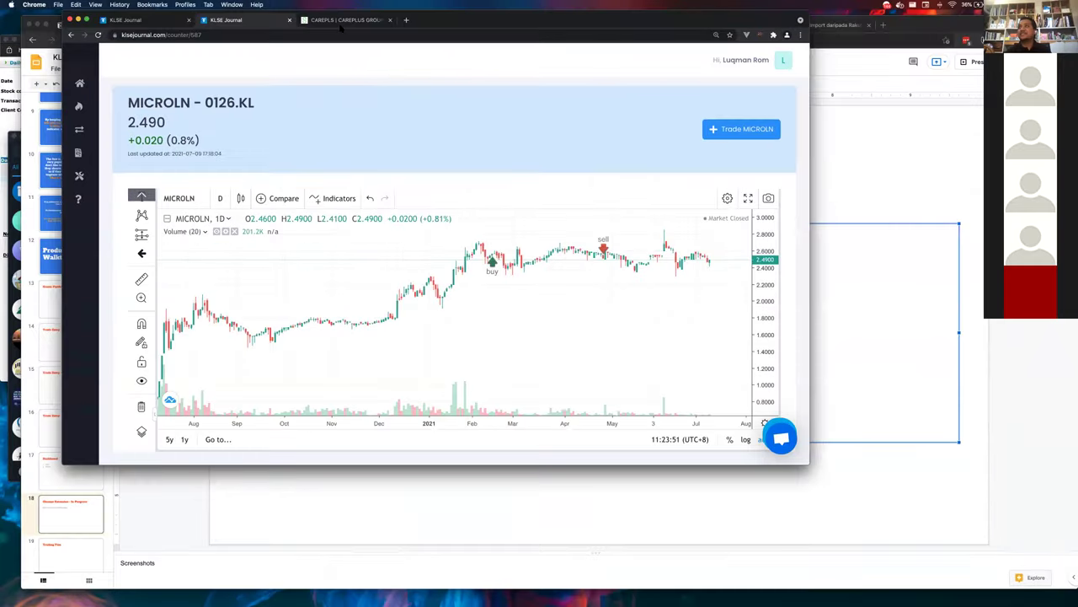
left_click(330, 20)
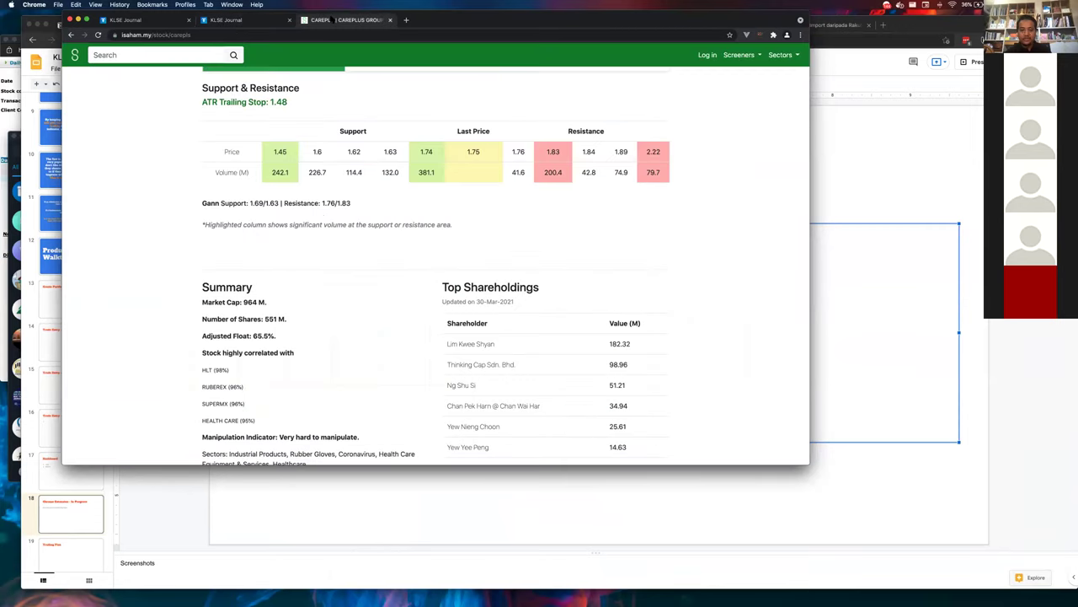
- Enlarge the CAREPLUS page to 125%, then zoom out and rescale its price chart
scroll(359, 267, "up", 10)
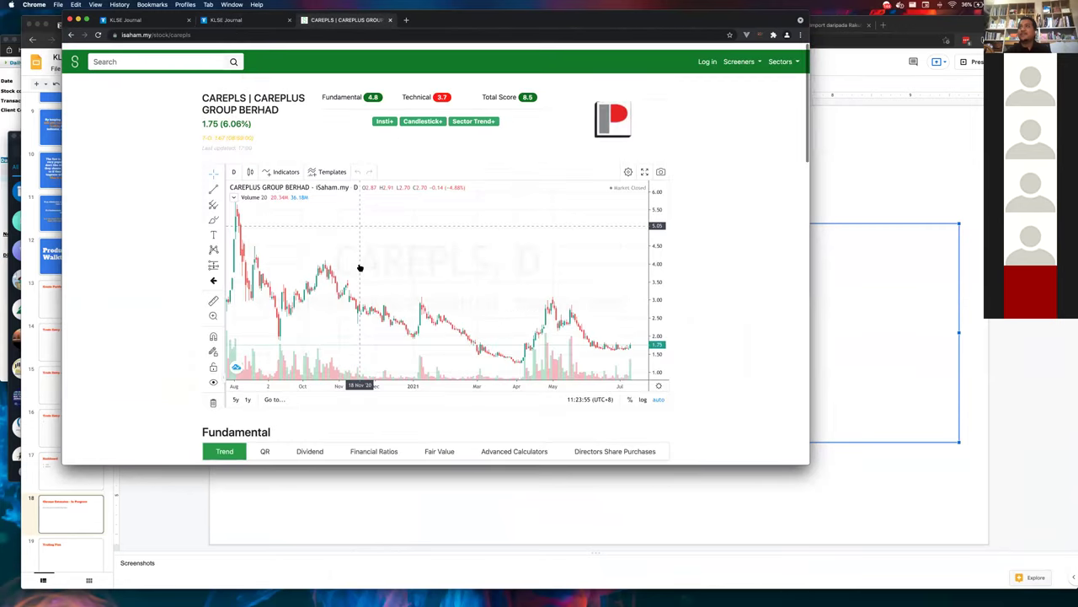
key("super+equal")
key("super+equal")
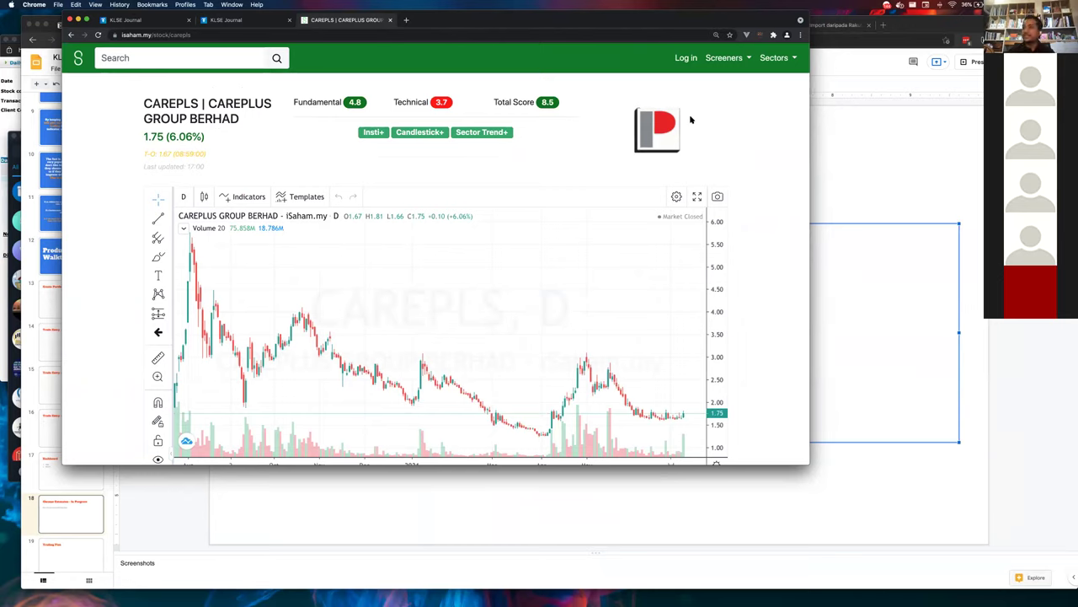
scroll(654, 284, "down", 2)
scroll(654, 285, "down", 1)
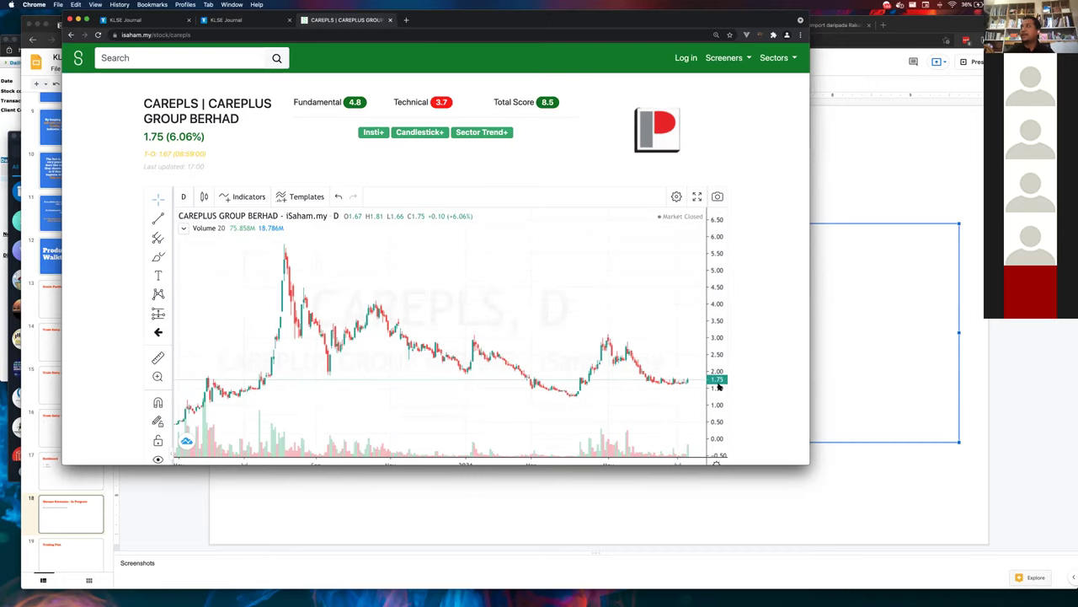
left_click_drag(711, 317, 710, 345)
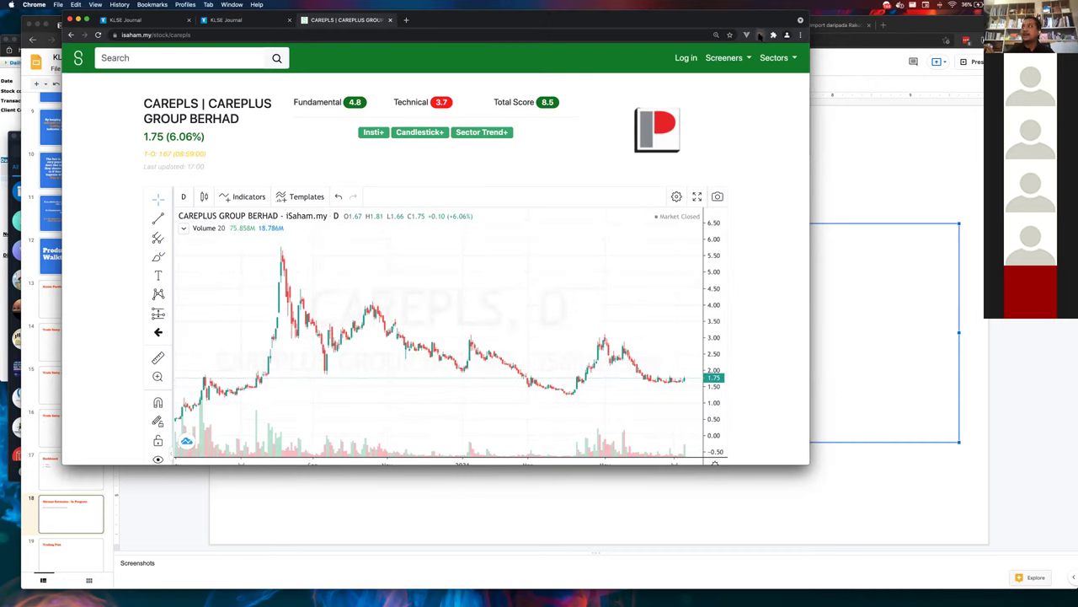
- Bring up the KLSE Journal quick-trade form prefilled with CAREPLS, 1 lot at 1.75
left_click(760, 35)
left_click(792, 153)
left_click(760, 36)
double_click(667, 85)
left_click(654, 166)
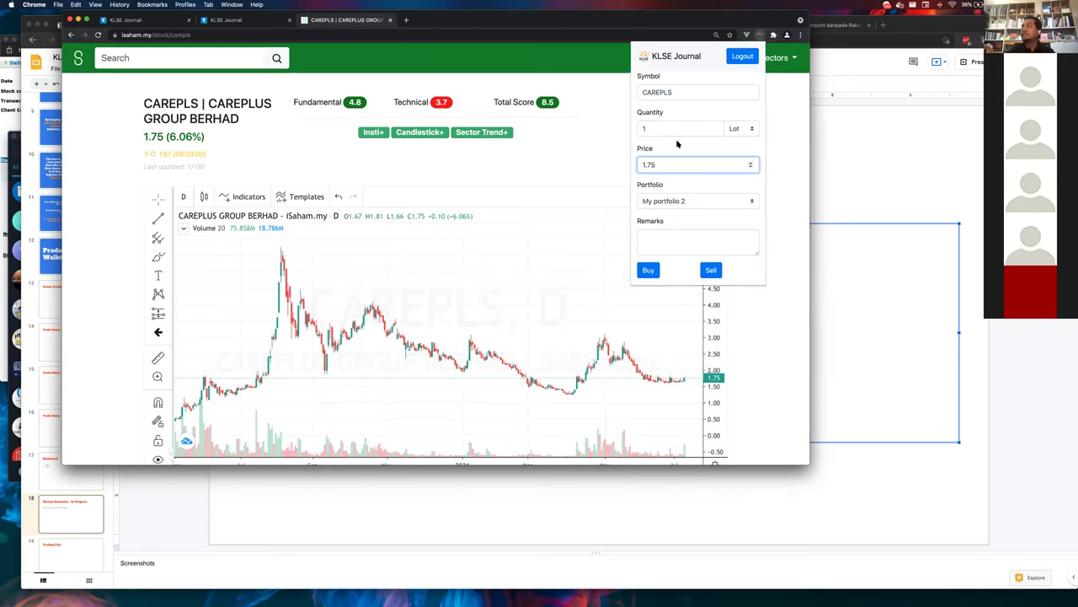
- Record the CAREPLS purchase with quantity 2 into the KLSE Journal - DEMO portfolio
double_click(650, 128)
type("2000")
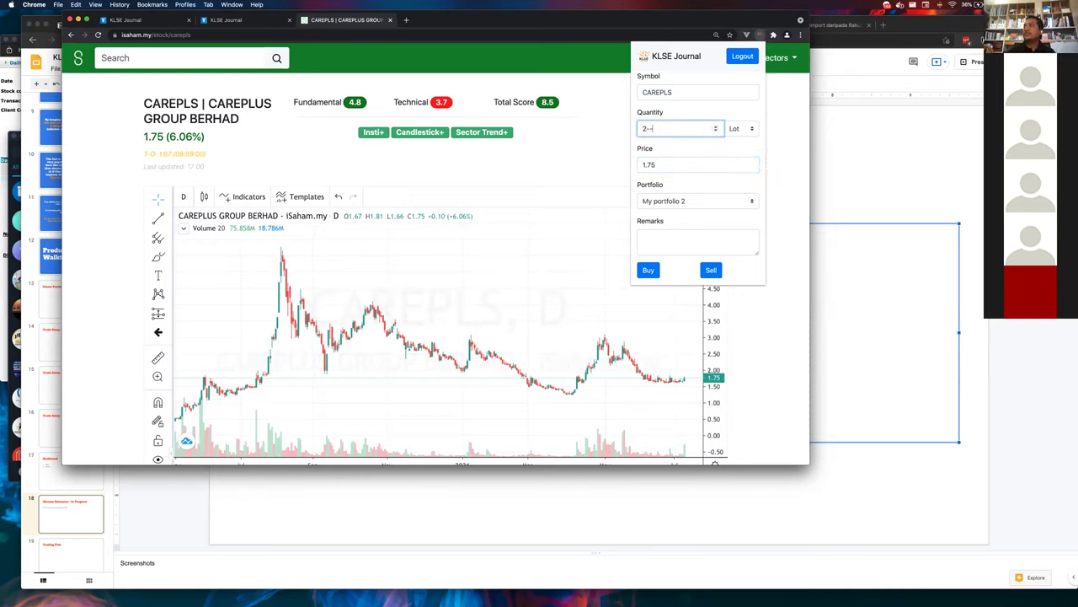
left_click(660, 200)
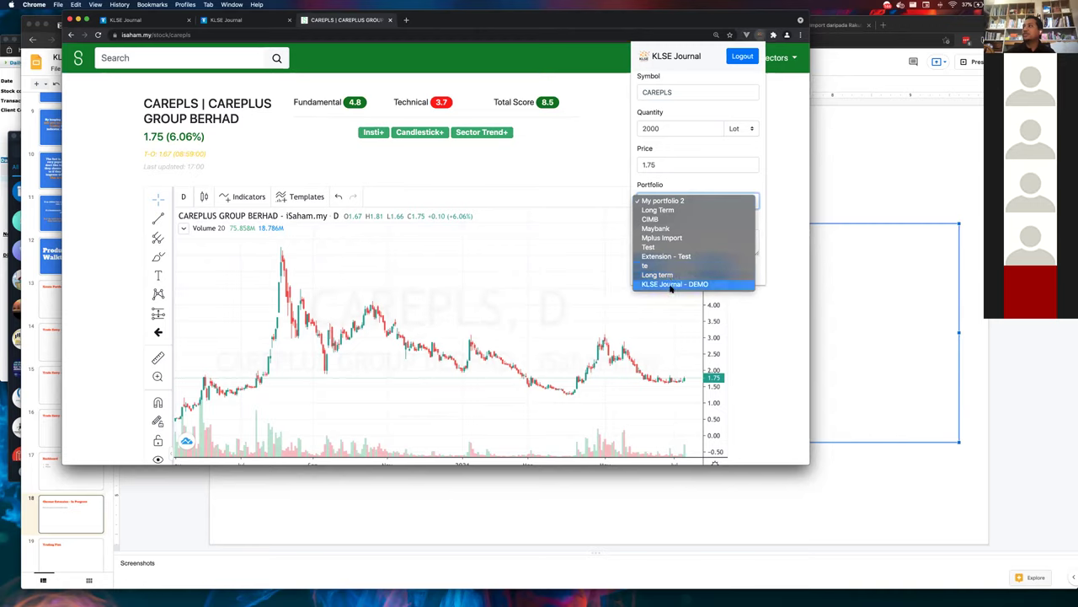
left_click(672, 284)
left_click(648, 270)
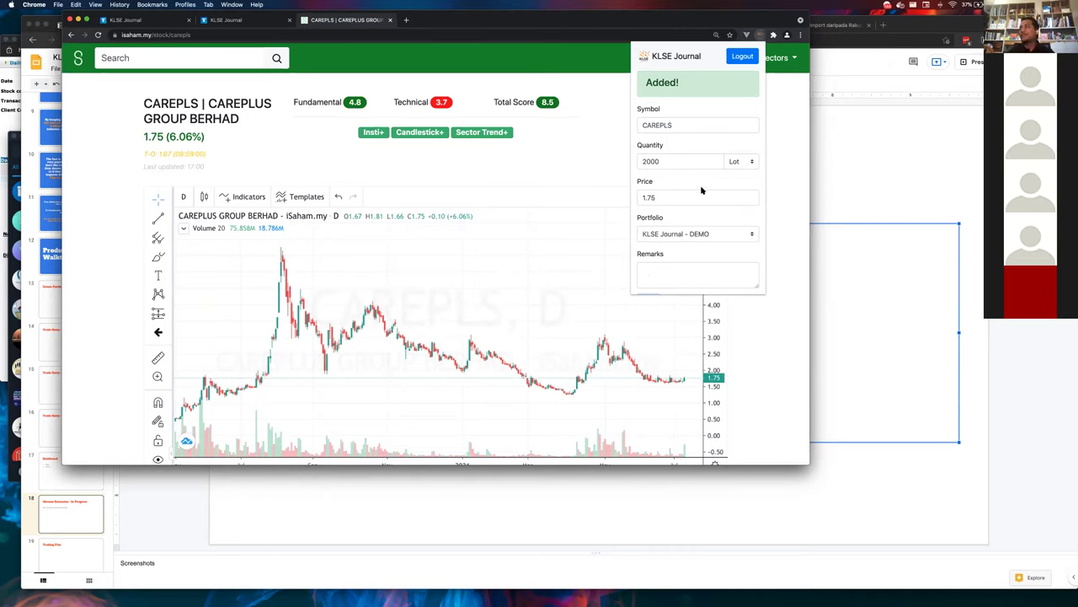
- Close the trade form and bring up isaham's Near Support Screener
left_click(601, 194)
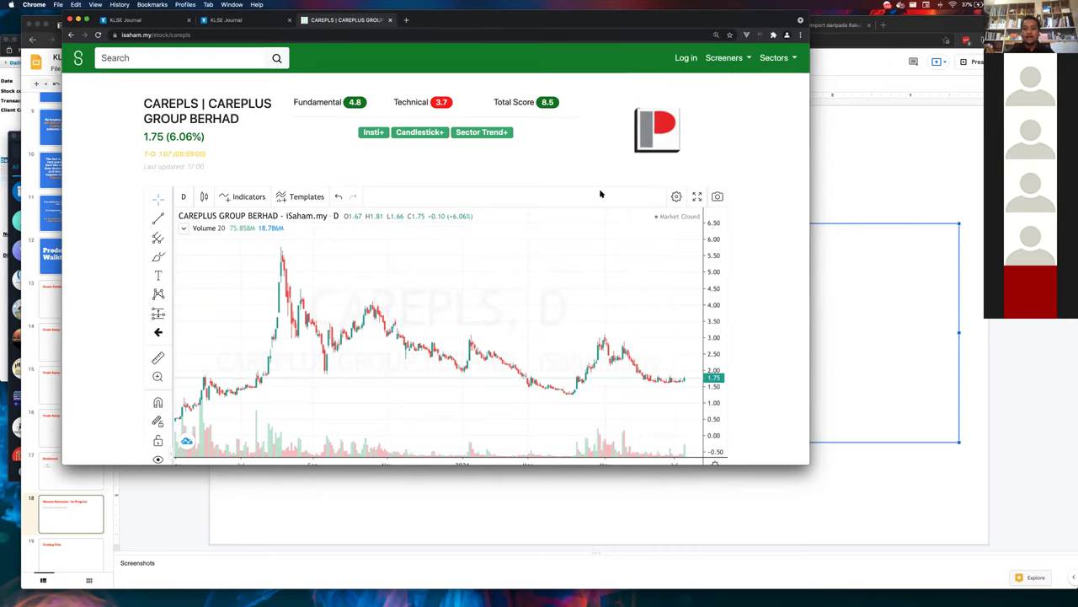
left_click(722, 59)
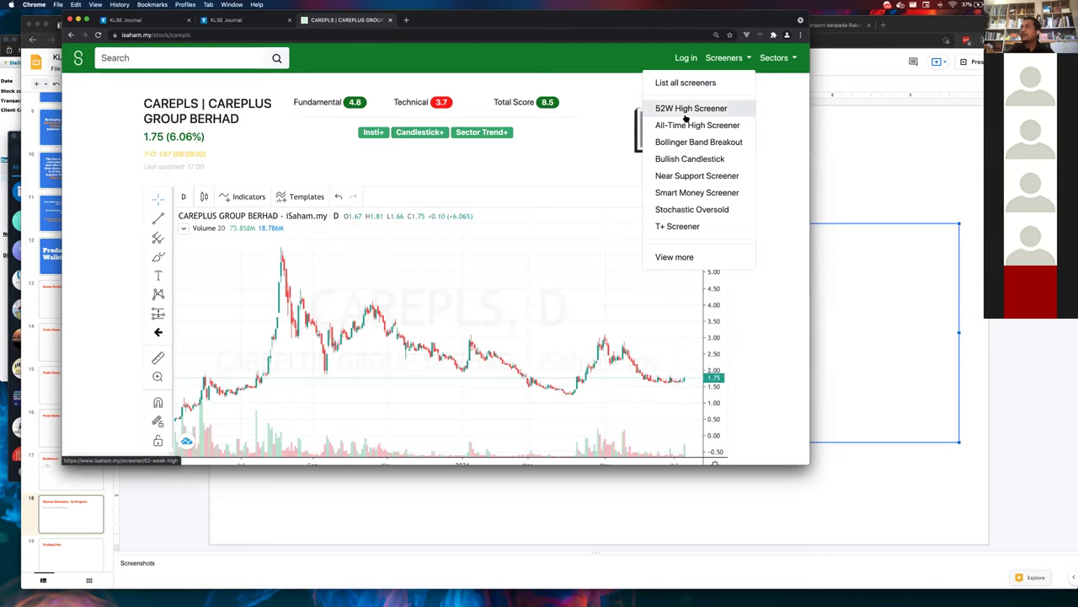
left_click(687, 175)
scroll(633, 212, "down", 5)
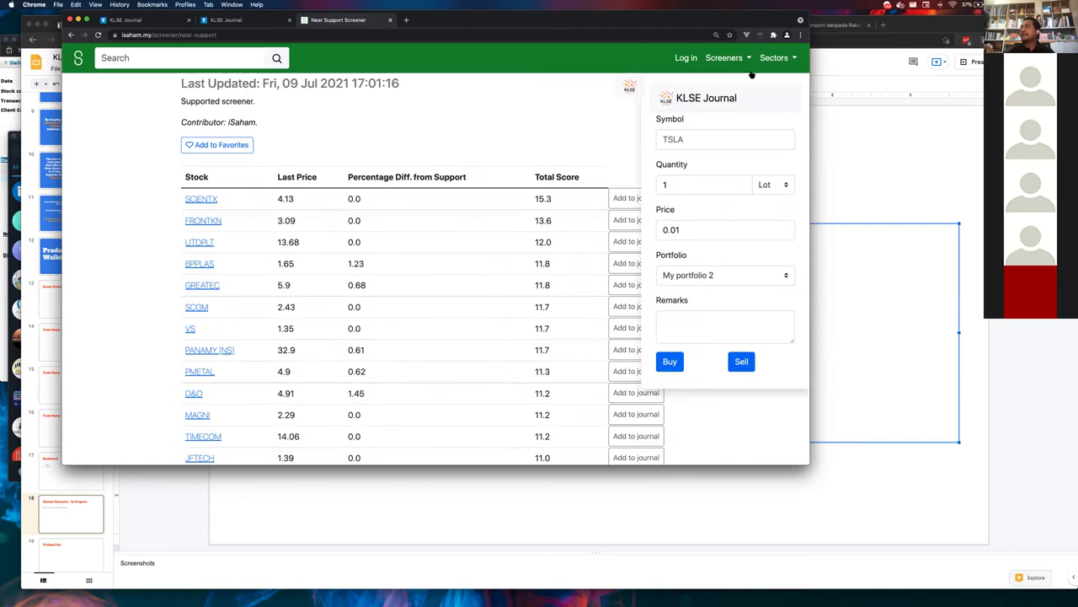
left_click(758, 35)
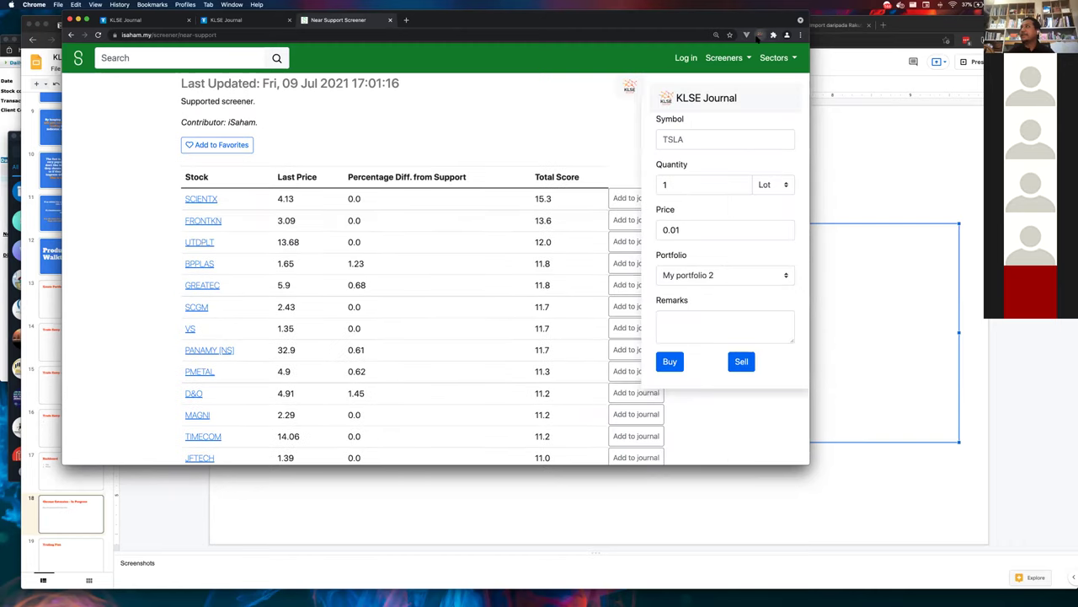
left_click(758, 35)
scroll(634, 86, "down", 1)
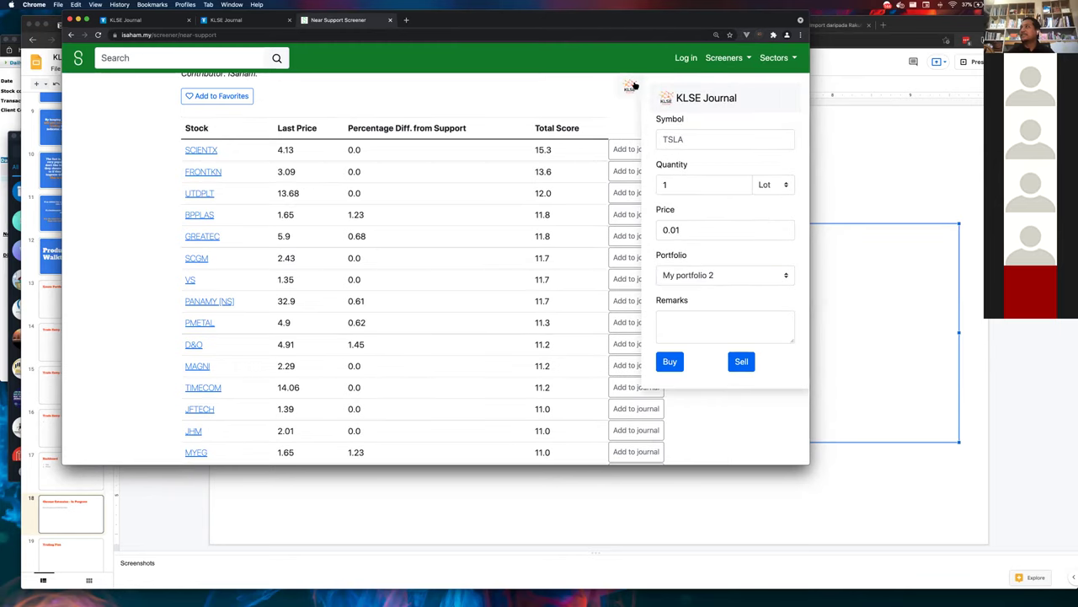
- Buy 1 lot of UTDPLT at 13.68 into KLSE Journal - DEMO from the screener row
left_click(636, 193)
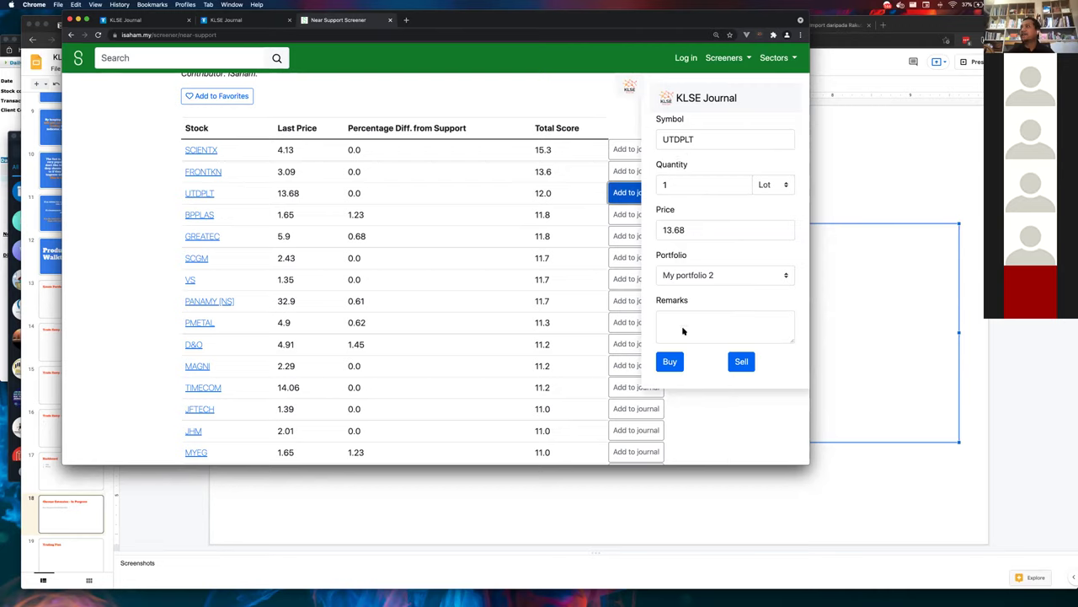
left_click(698, 285)
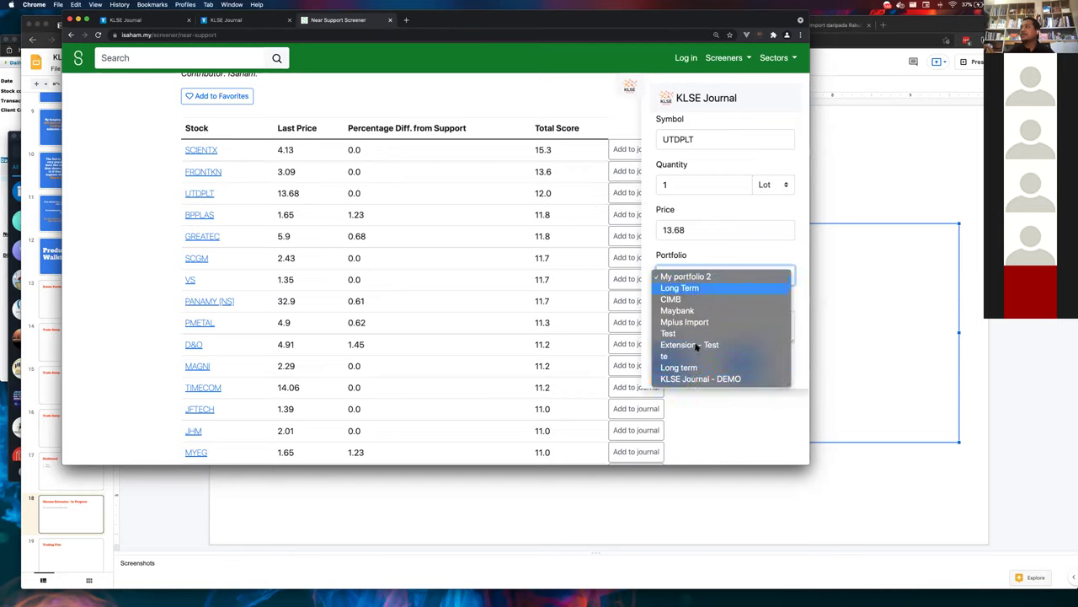
left_click(696, 379)
left_click(671, 362)
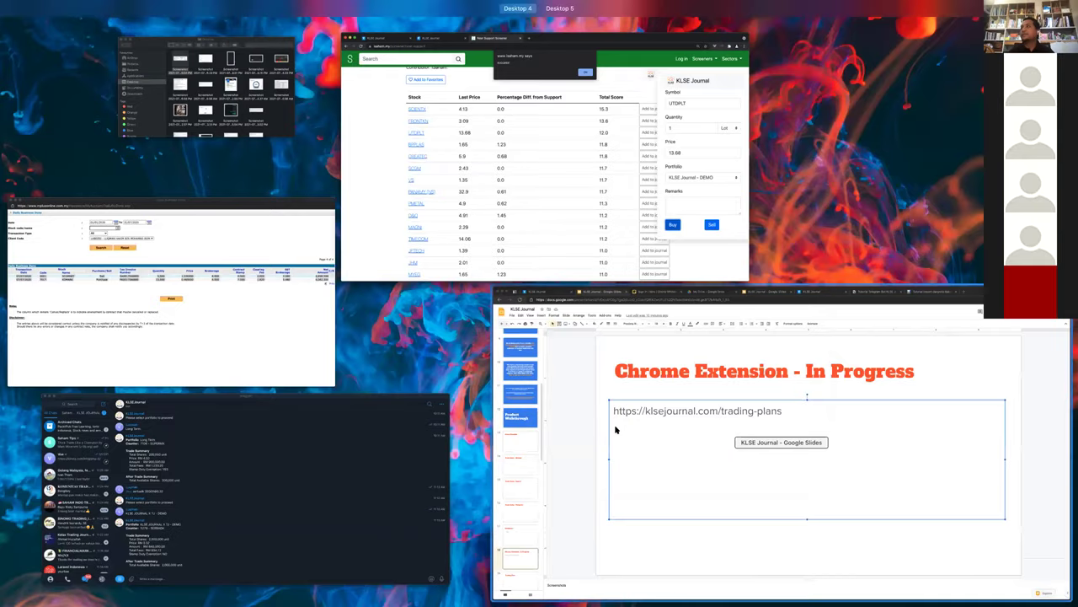
- Move from the Slides deck over to the other KLSE Journal tab
left_click(616, 432)
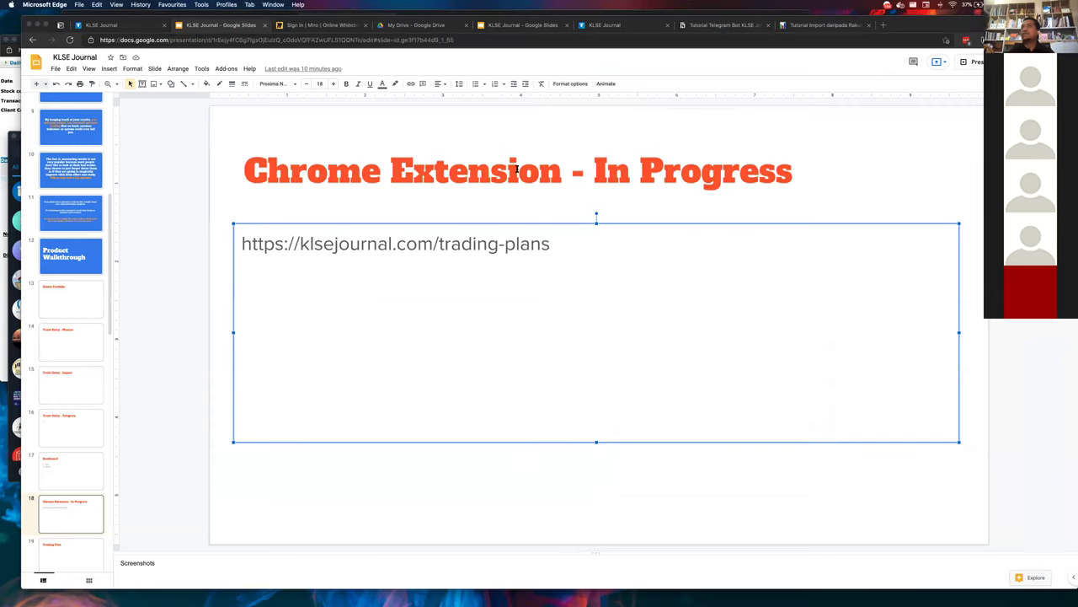
key("ctrl+shift+Tab")
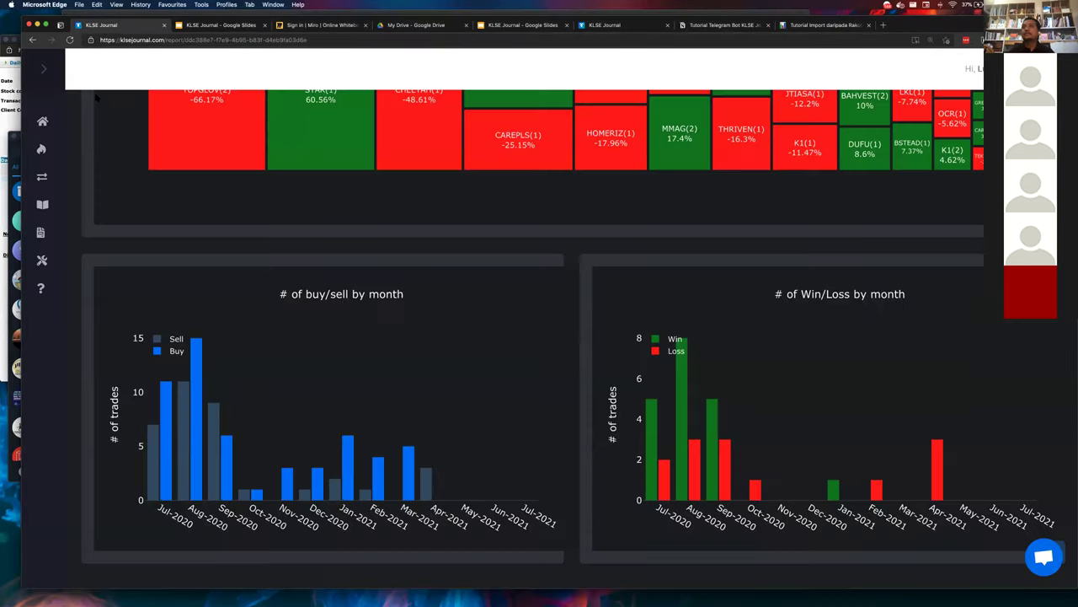
left_click(631, 40)
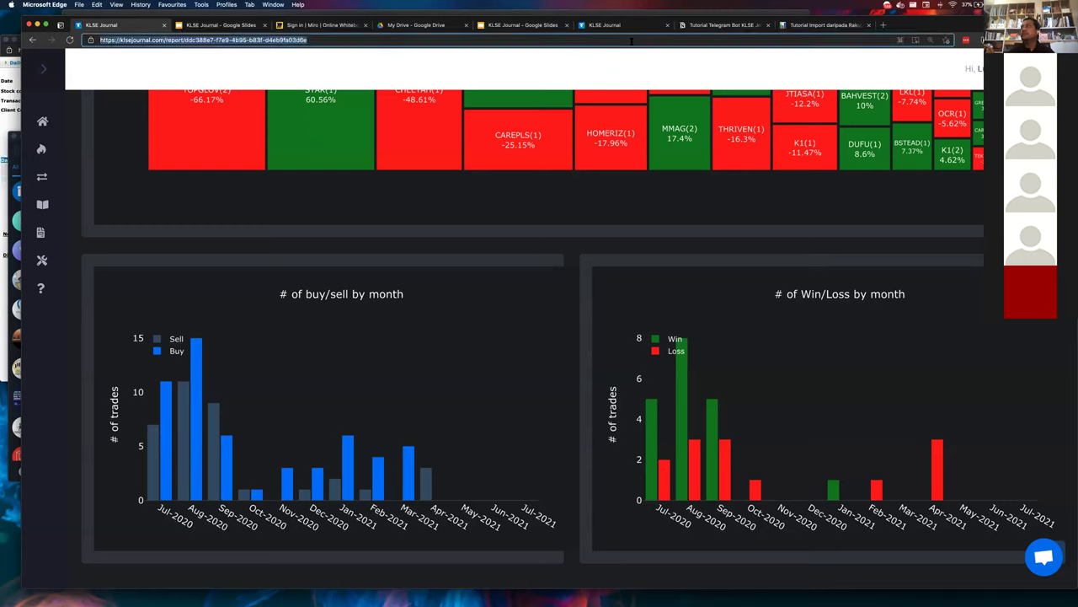
left_click(598, 59)
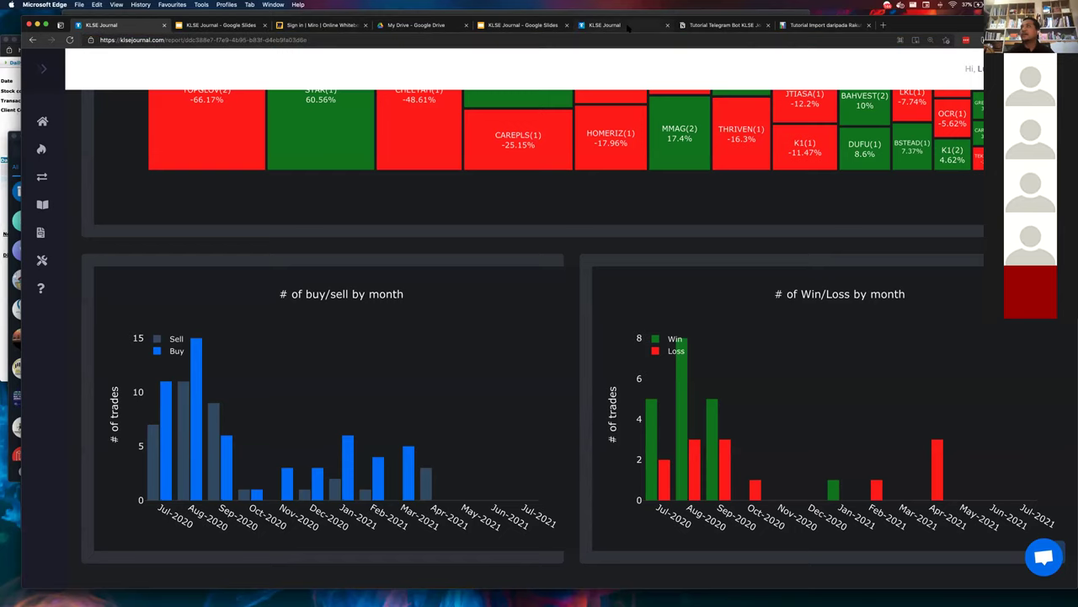
left_click(628, 26)
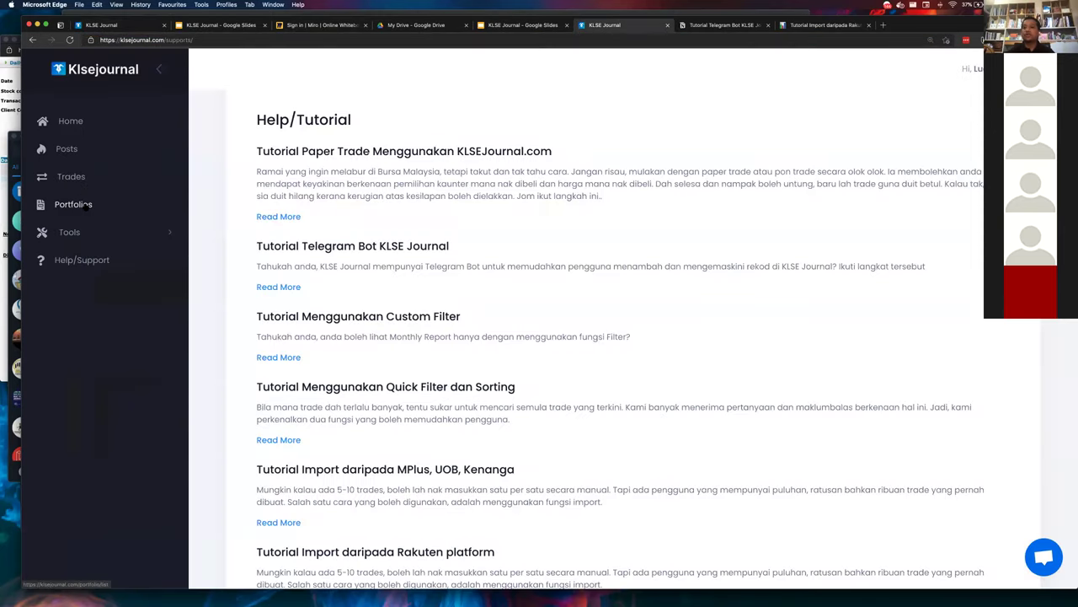
- View KLSE Journal - DEMO's trades showing the UTDPLT buy, then return to the screener window
left_click(85, 207)
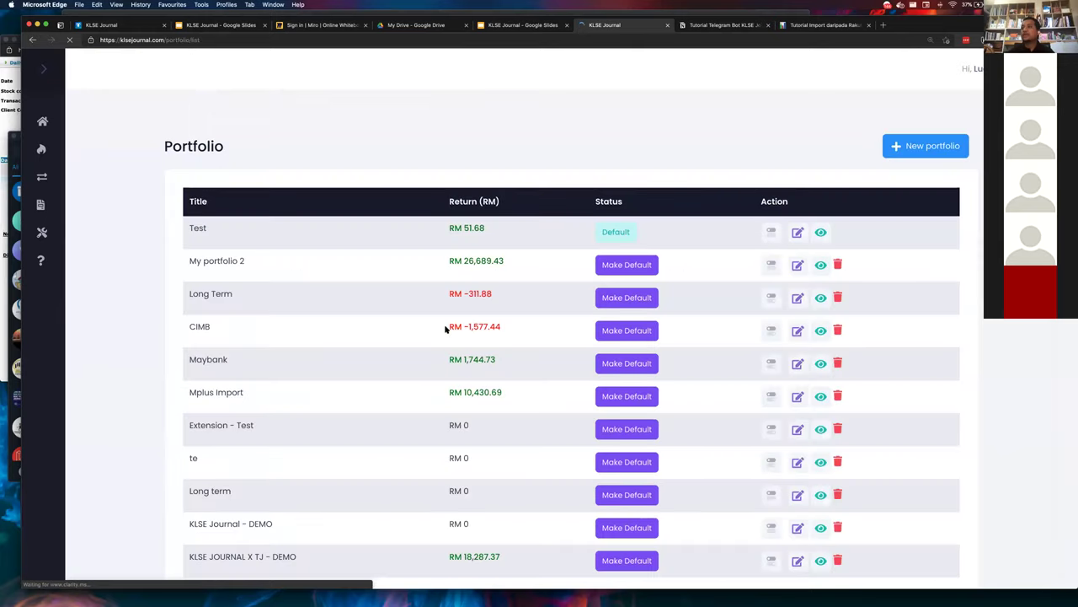
scroll(446, 329, "down", 2)
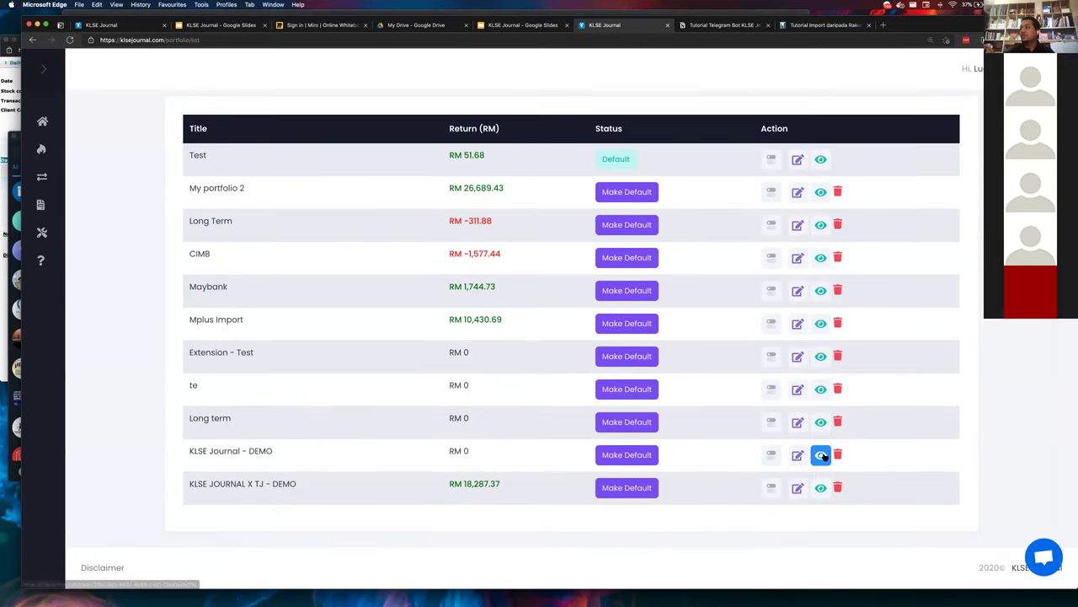
left_click(821, 455)
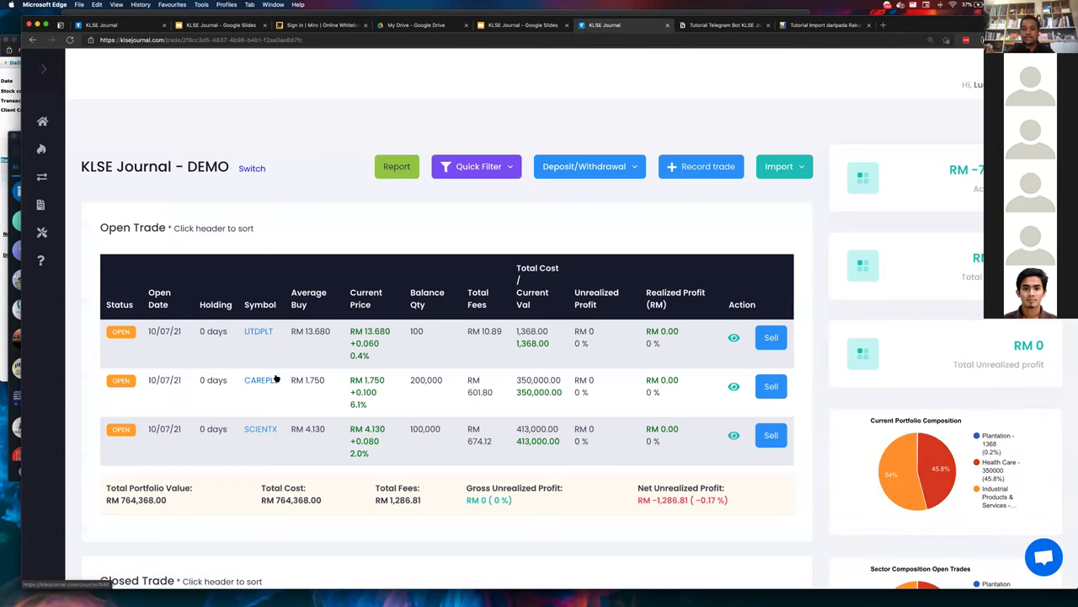
key("ctrl+super+f")
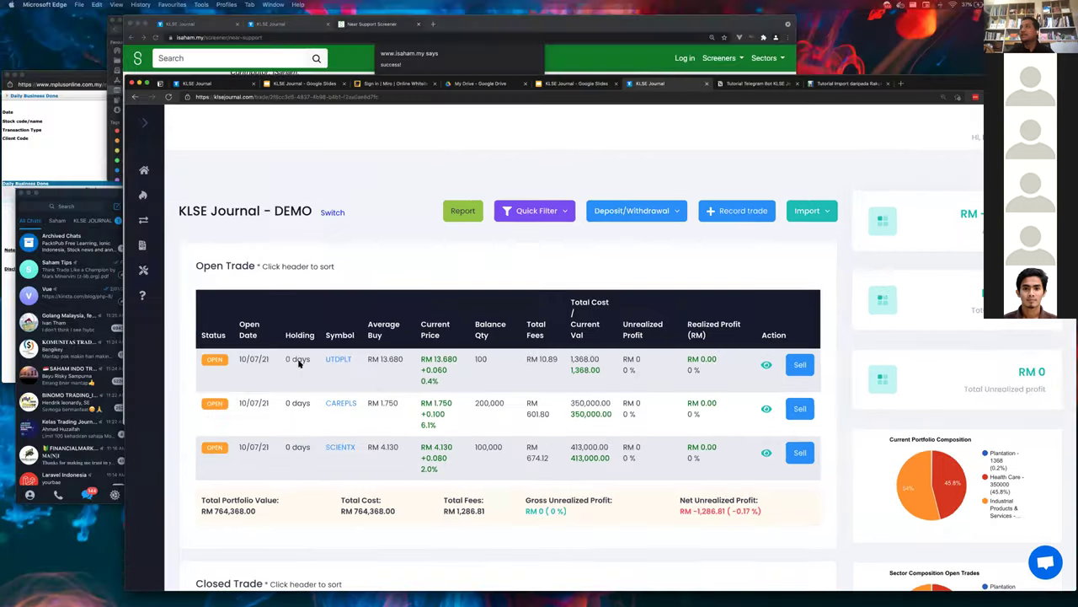
left_click(578, 207)
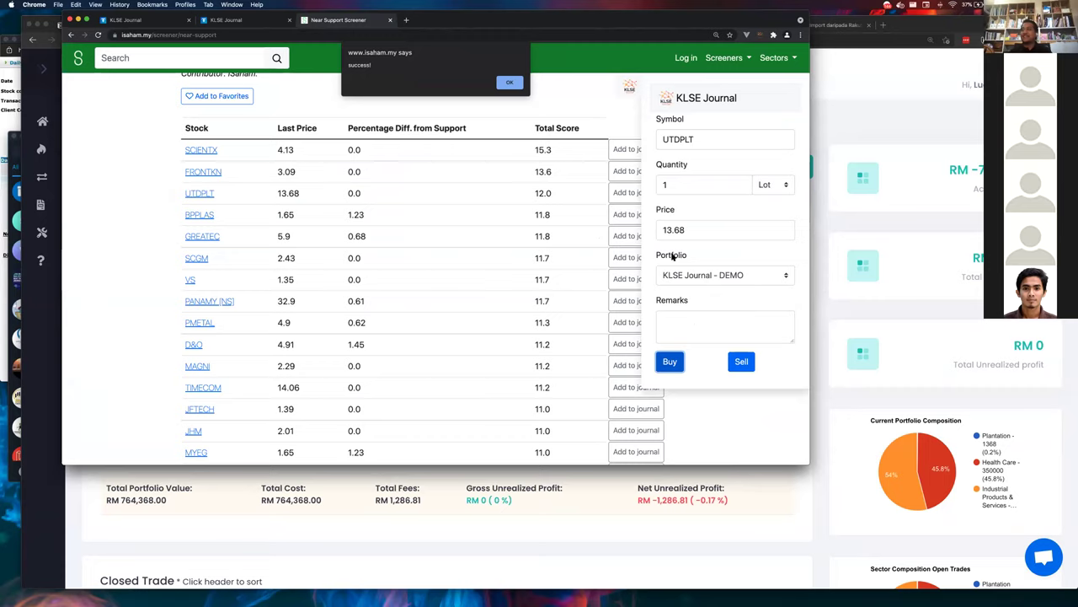
- Search Google for mplus in a new tab and open the M+Online website
left_click(406, 20)
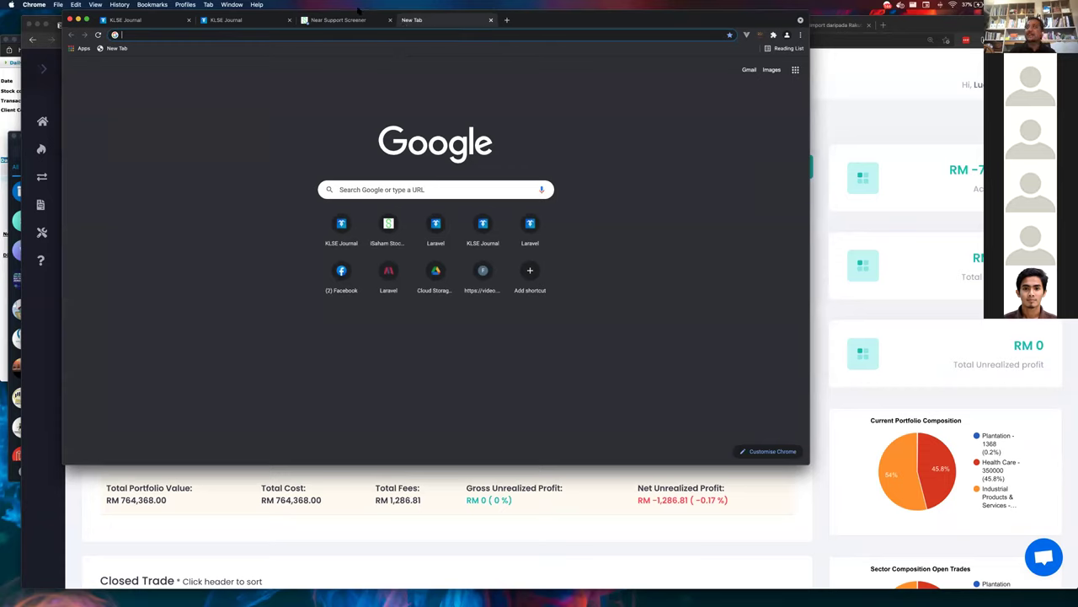
type("mplus")
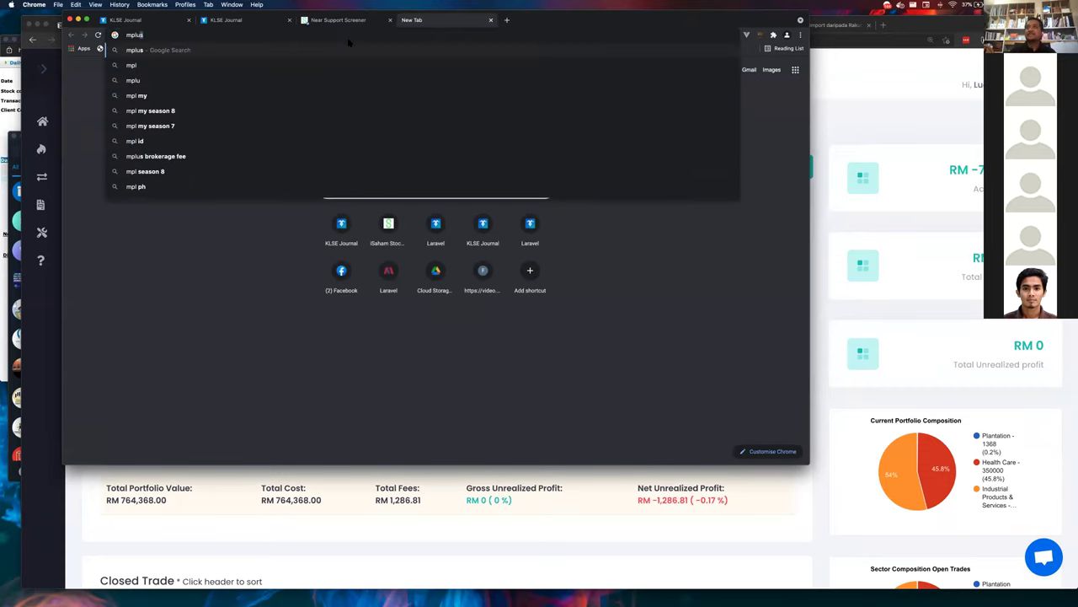
key("Return")
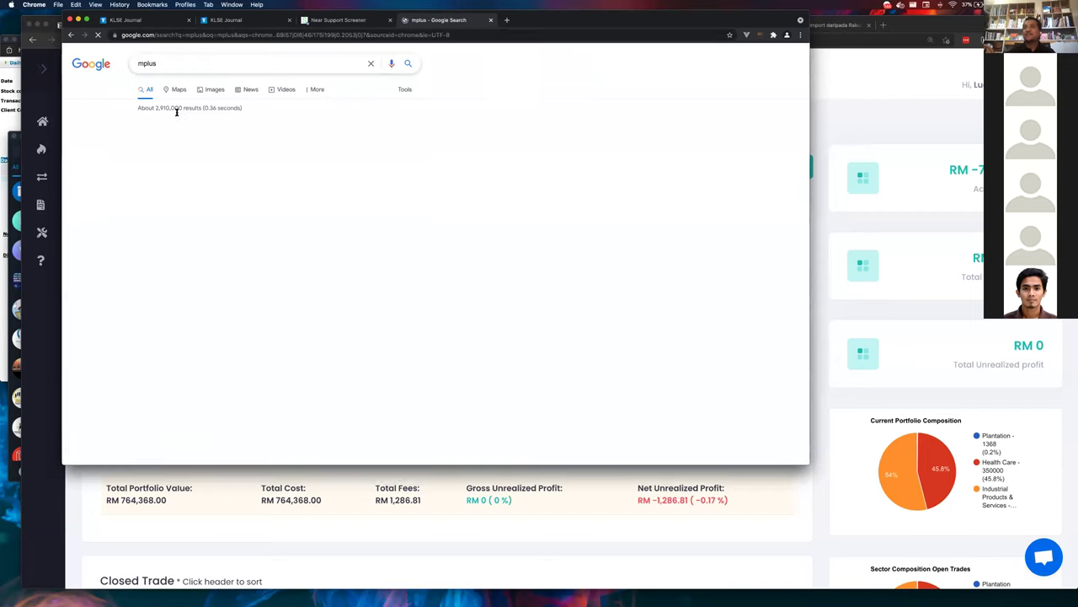
left_click(174, 136)
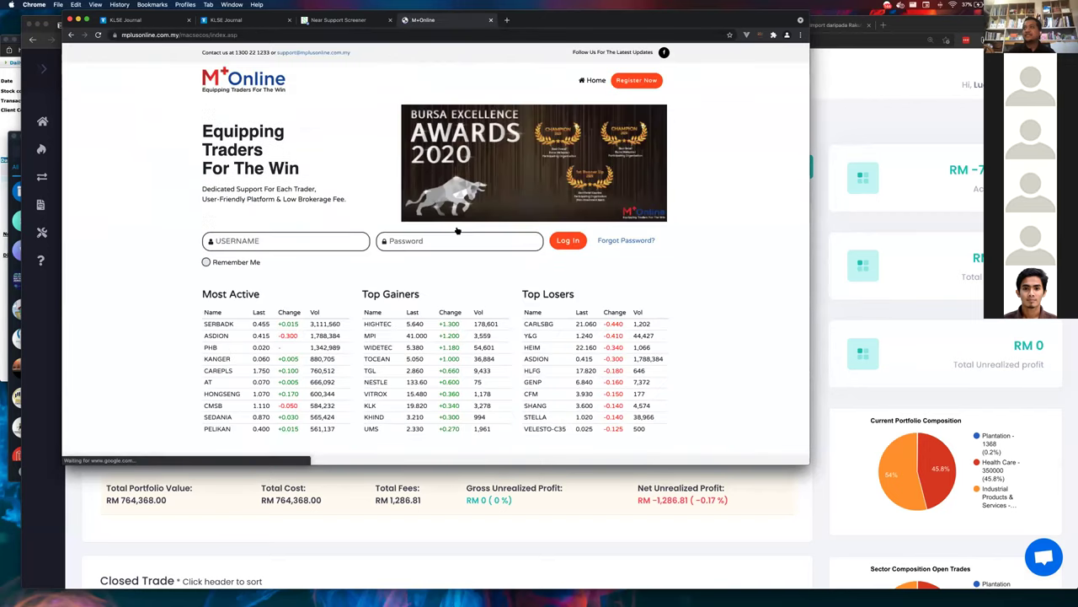
- Sign in to M+Online with the saved username and the account password
left_click(306, 235)
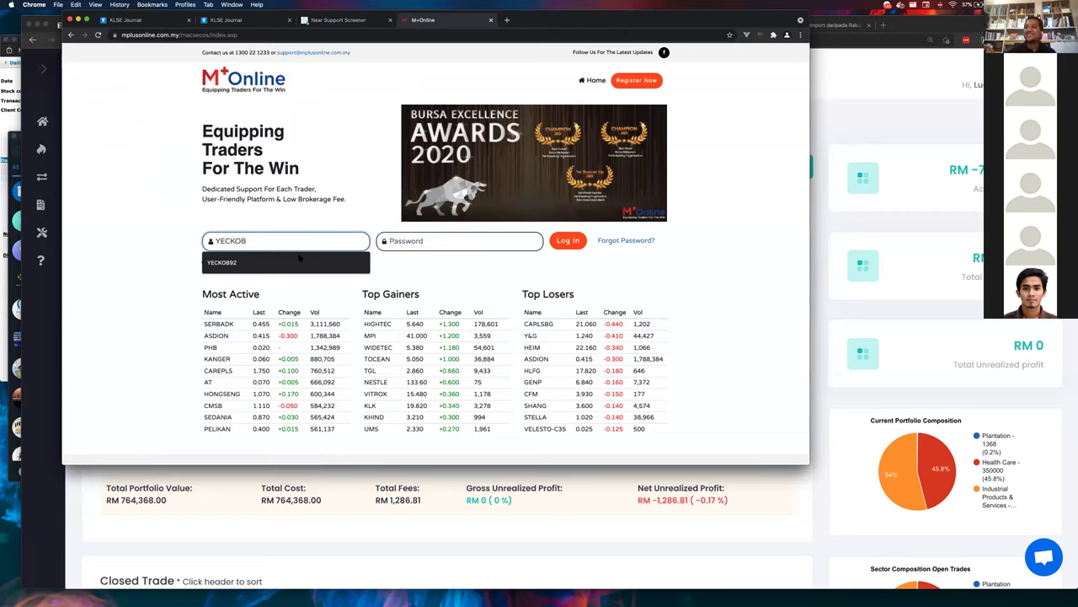
left_click(286, 262)
left_click(391, 242)
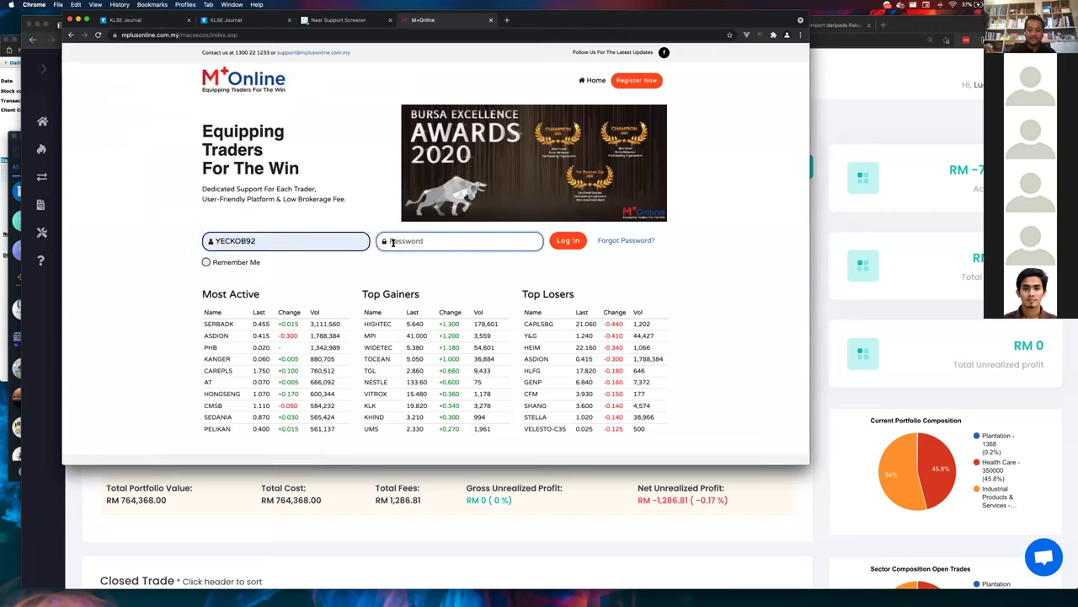
type("••••••••••")
left_click(563, 245)
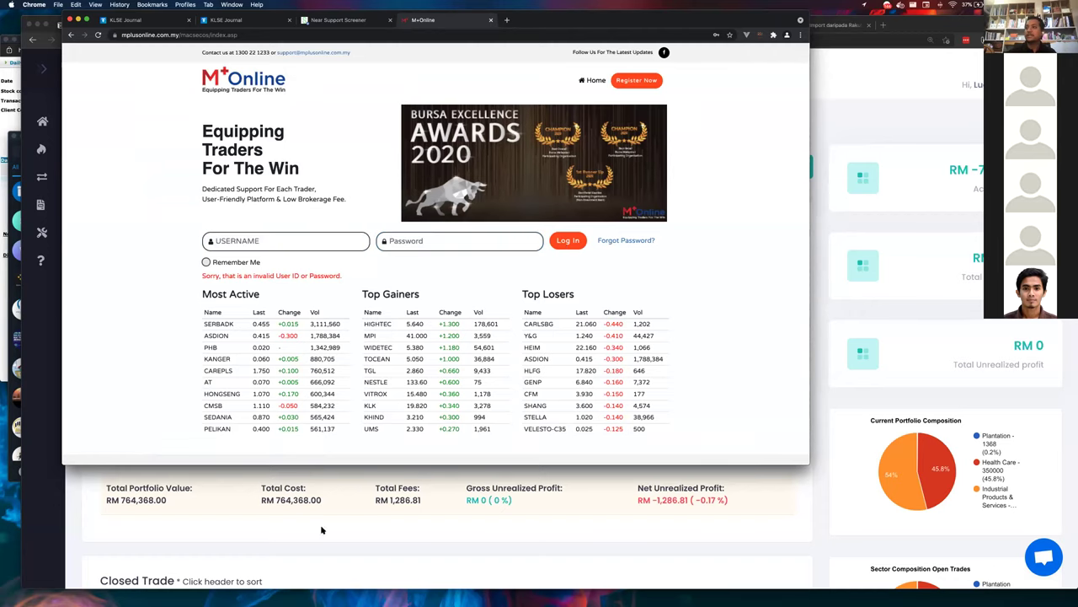
- Retry the rejected M+Online login, then return to the KLSE Journal window
left_click(405, 243)
left_click(278, 239)
left_click(253, 262)
key("Tab")
type("•••••••••••")
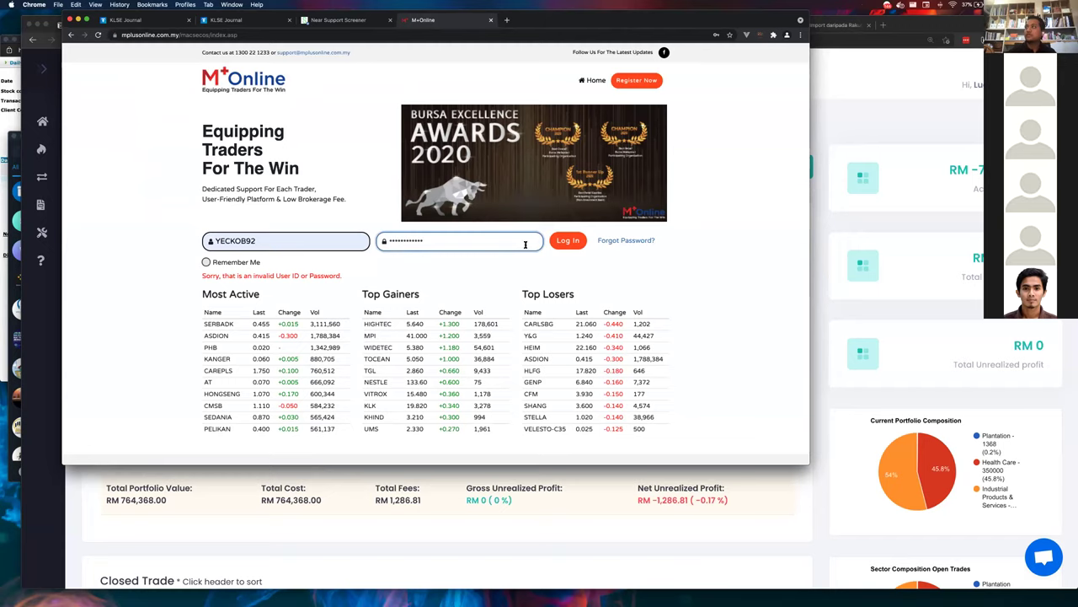
left_click(572, 239)
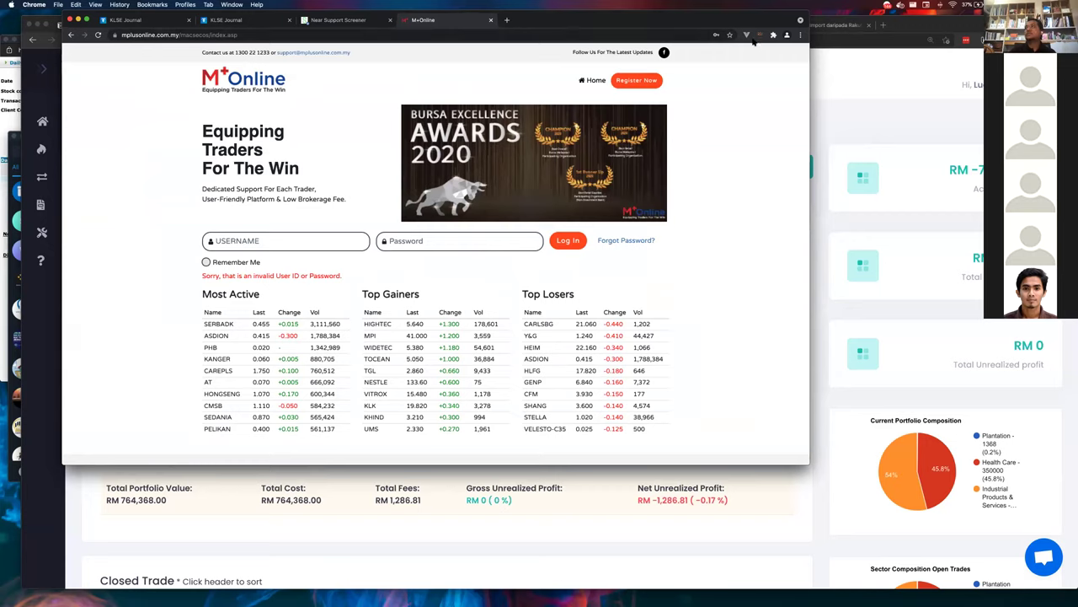
left_click(832, 100)
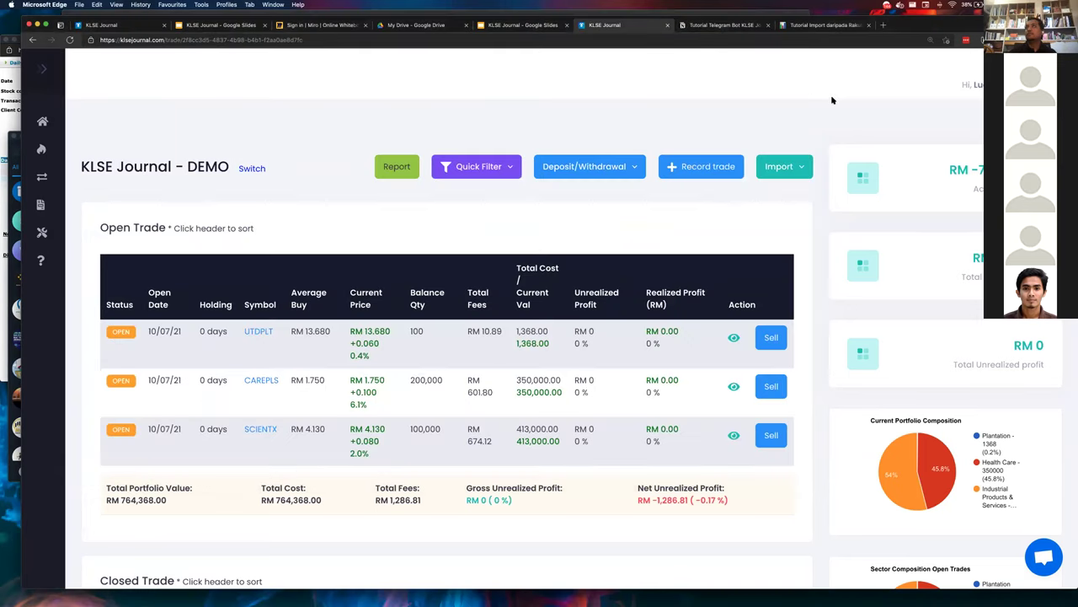
key("super+t")
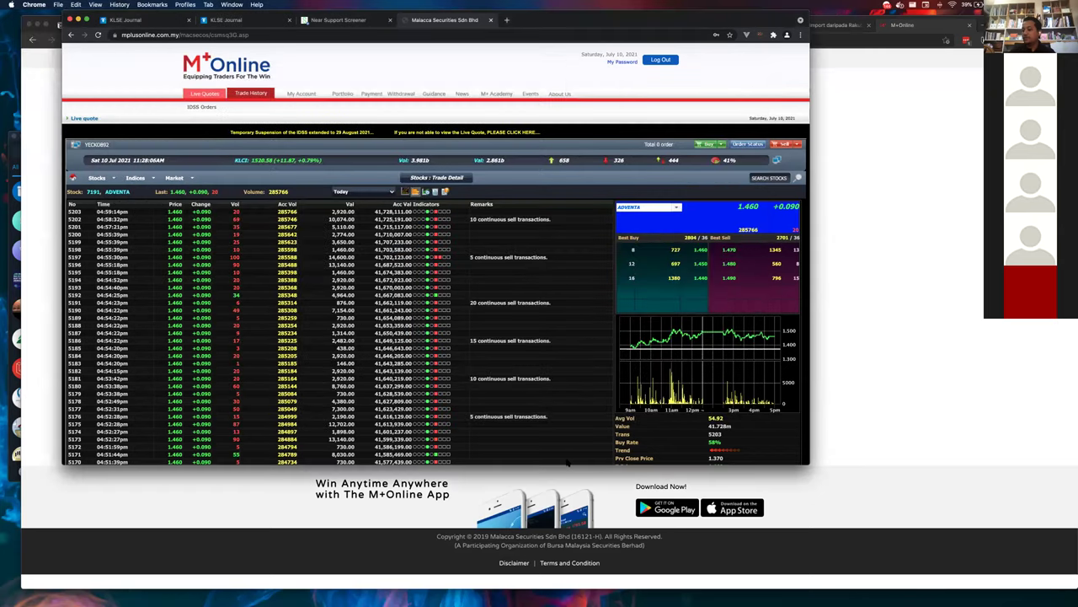
- Open the 0138 MYEG Trade Detail at 1.650 with the journal quick-trade form prefilled
scroll(474, 244, "down", 5)
scroll(475, 245, "up", 5)
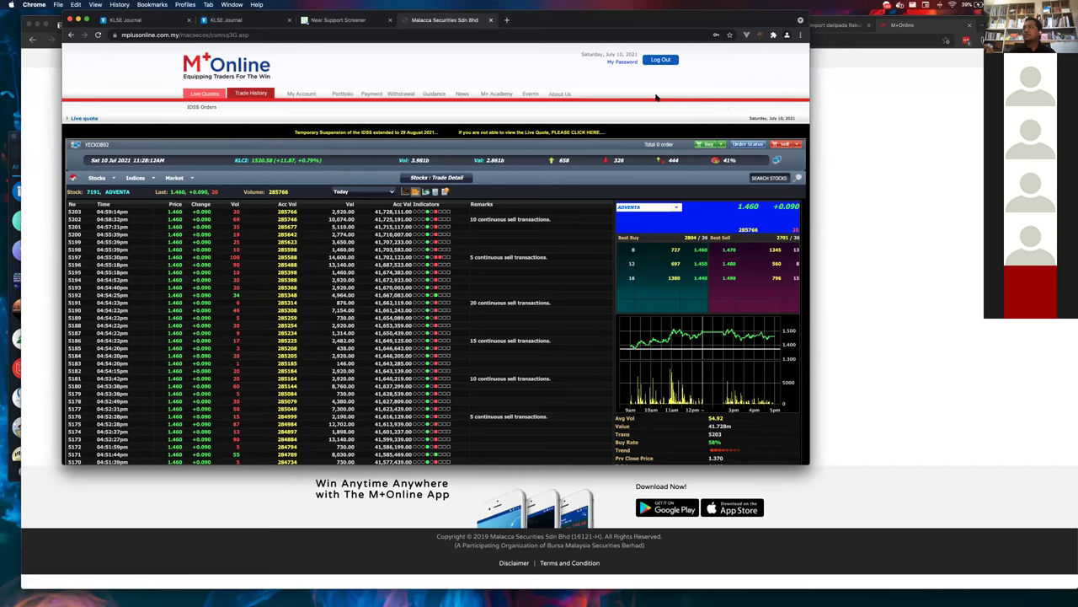
left_click(769, 177)
type("CAH")
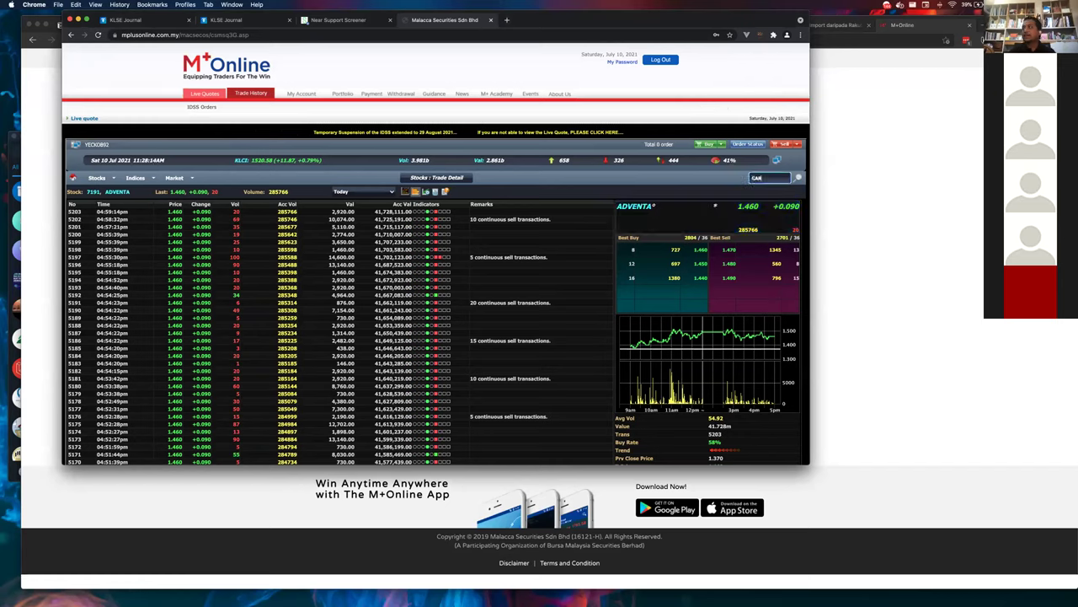
key("BackSpace")
key("BackSpace")
key("BackSpace")
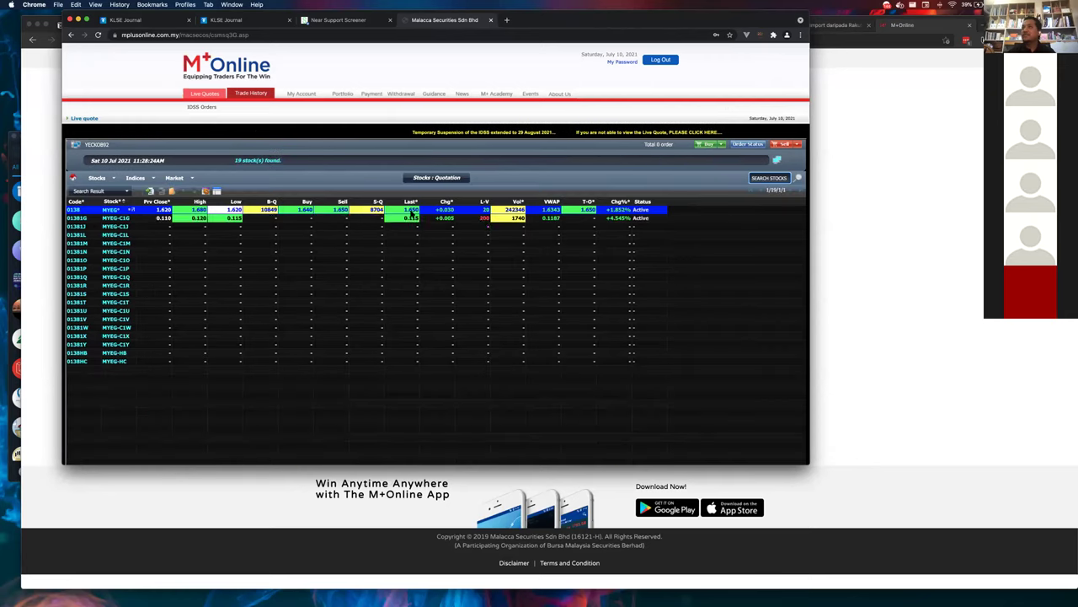
double_click(411, 212)
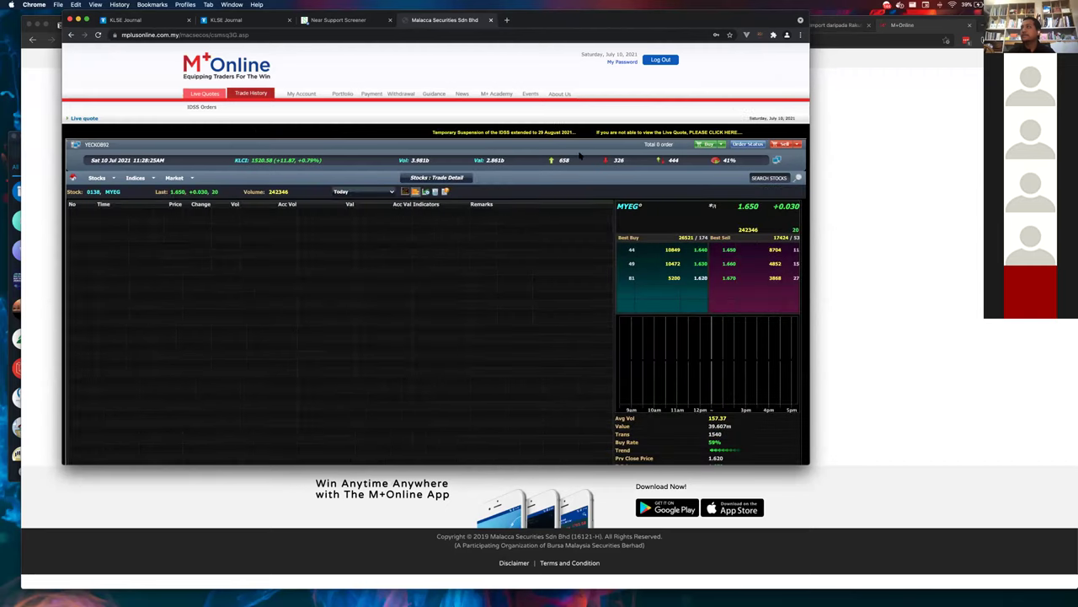
left_click(760, 36)
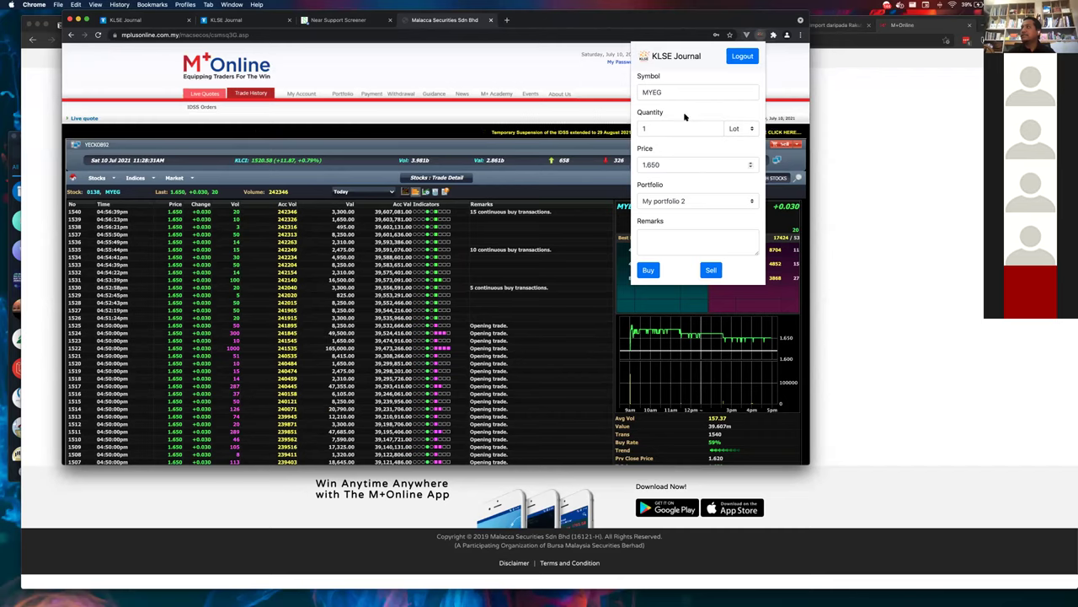
- Buy 10 lots of MYEG at 1.650 into KLSE Journal - DEMO, then return to the journal tab
left_click(686, 131)
type("0")
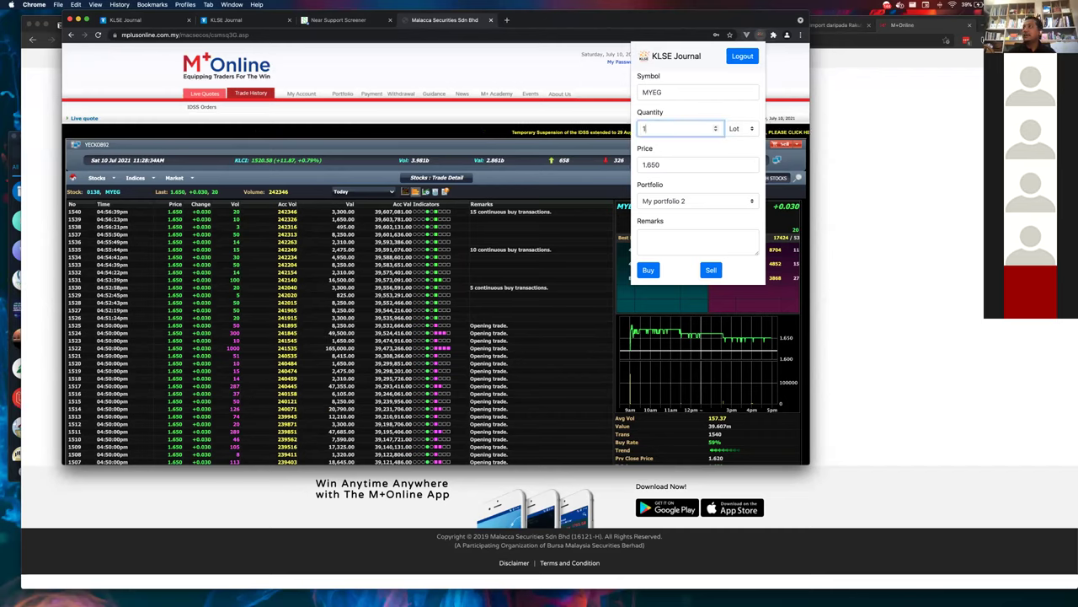
type("00")
key("BackSpace")
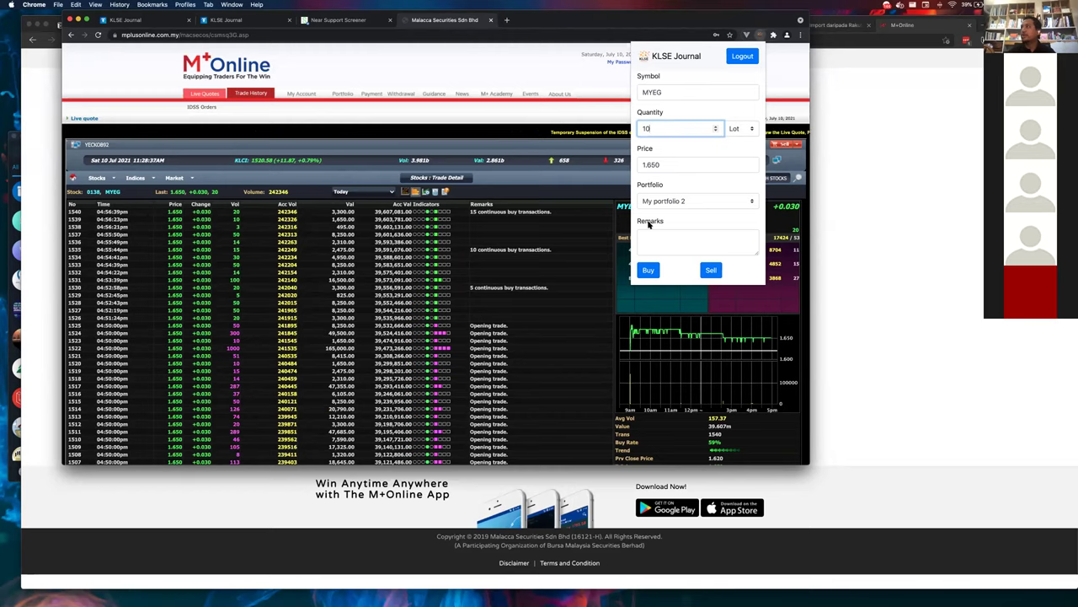
left_click(653, 206)
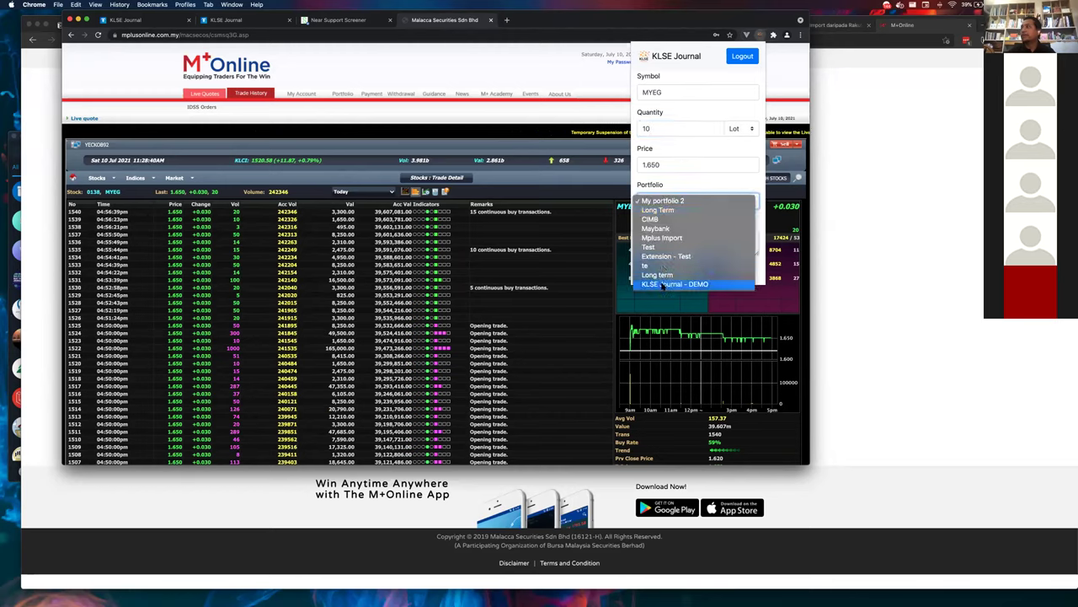
left_click(663, 284)
left_click(649, 270)
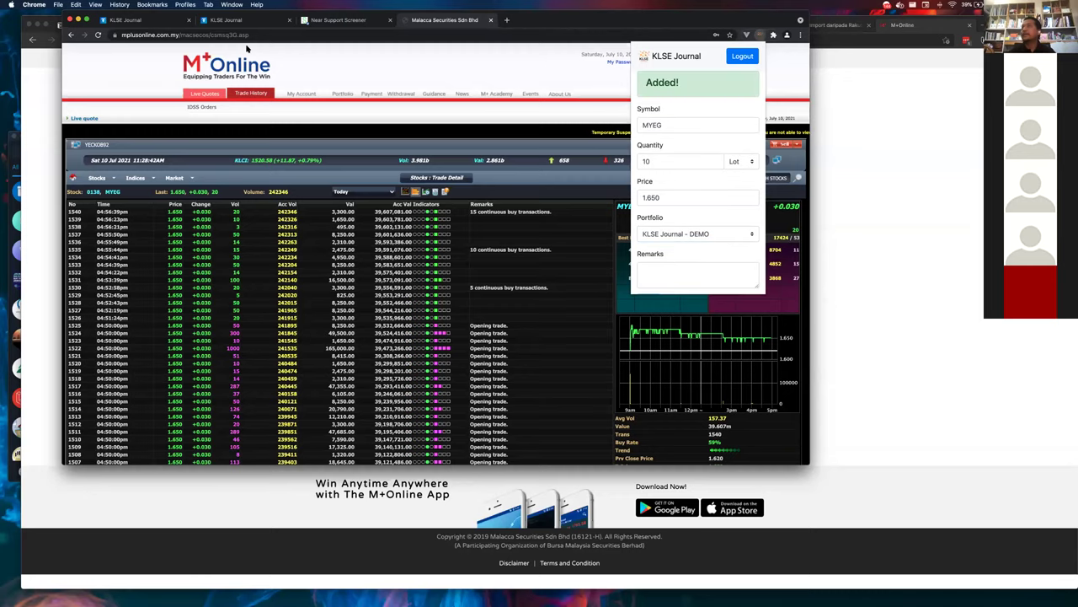
left_click(215, 21)
scroll(252, 144, "left", 5)
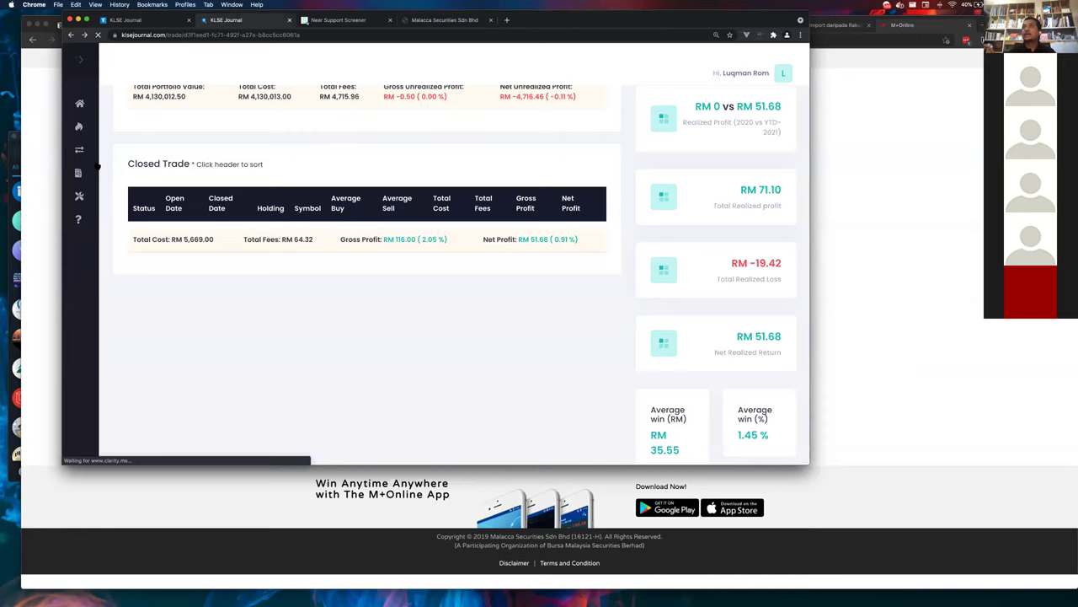
- Make KLSE Journal - DEMO the active portfolio, showing MYEG's 1,000 units at RM 1.650
left_click(155, 151)
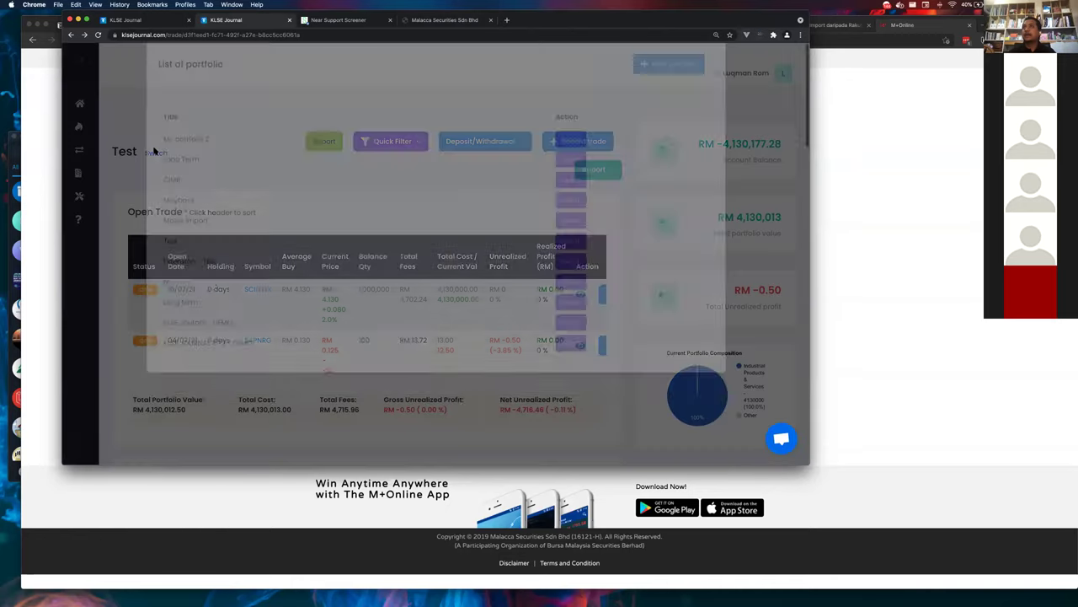
left_click(578, 343)
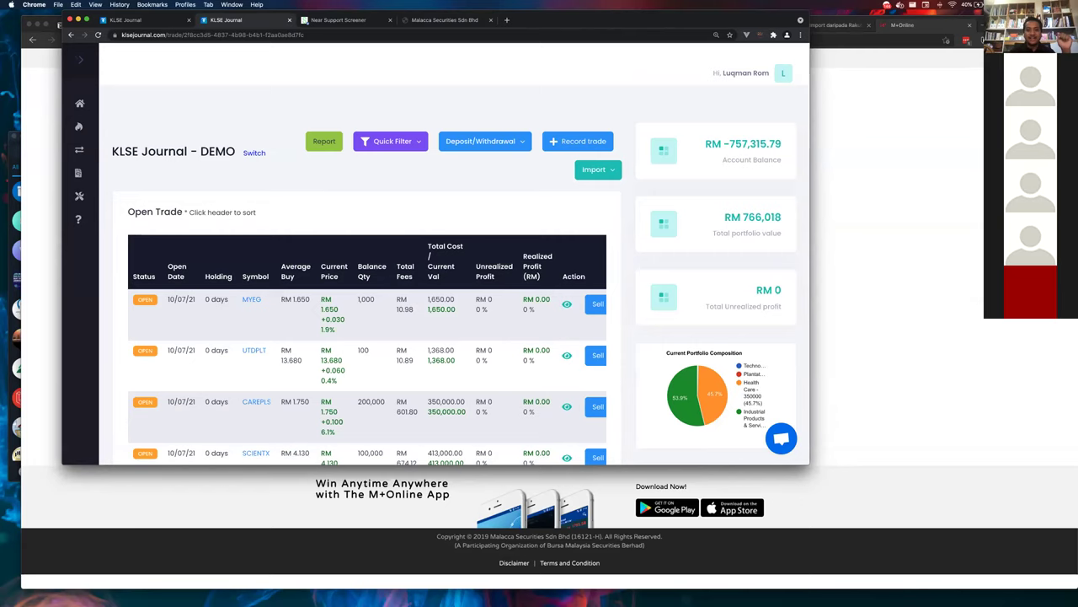
key("ctrl+Up")
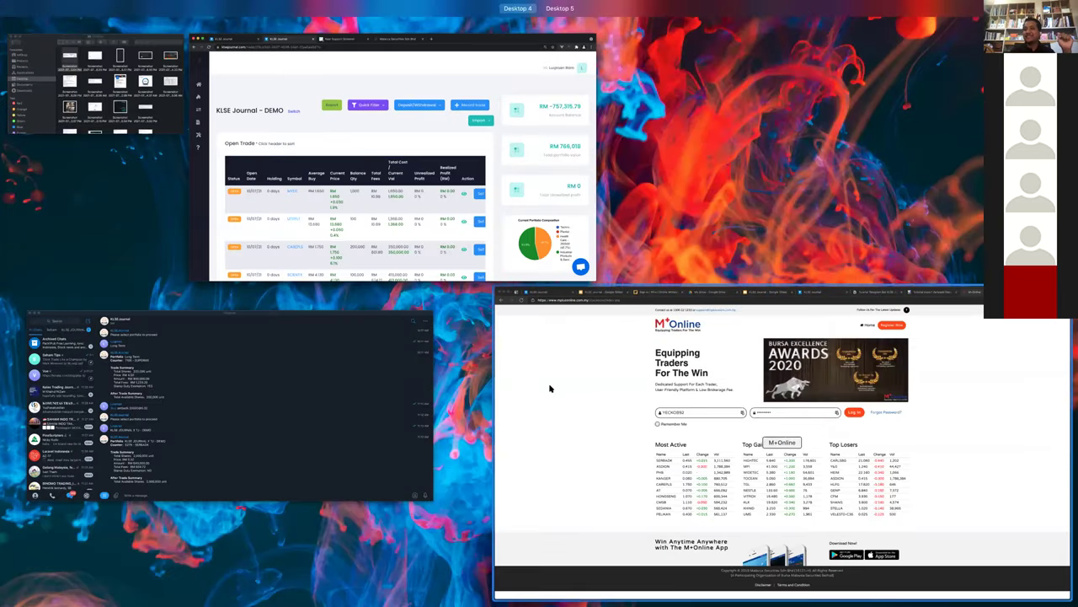
- Check the Telegram bot's trade summaries, then cycle through Chrome and Edge's M+Online window
left_click(383, 392)
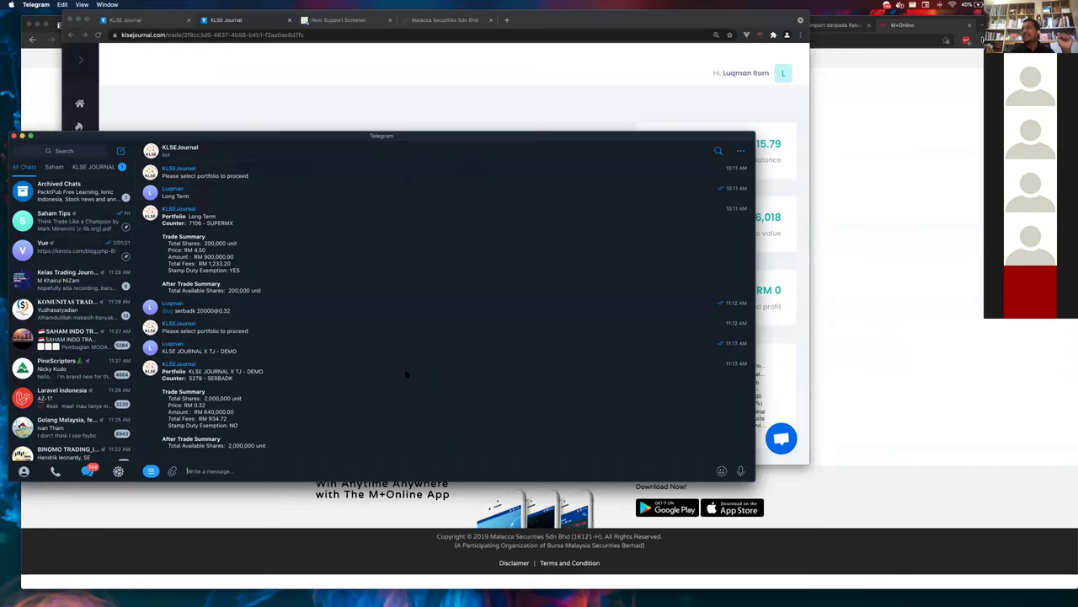
key("ctrl+Up")
left_click(735, 96)
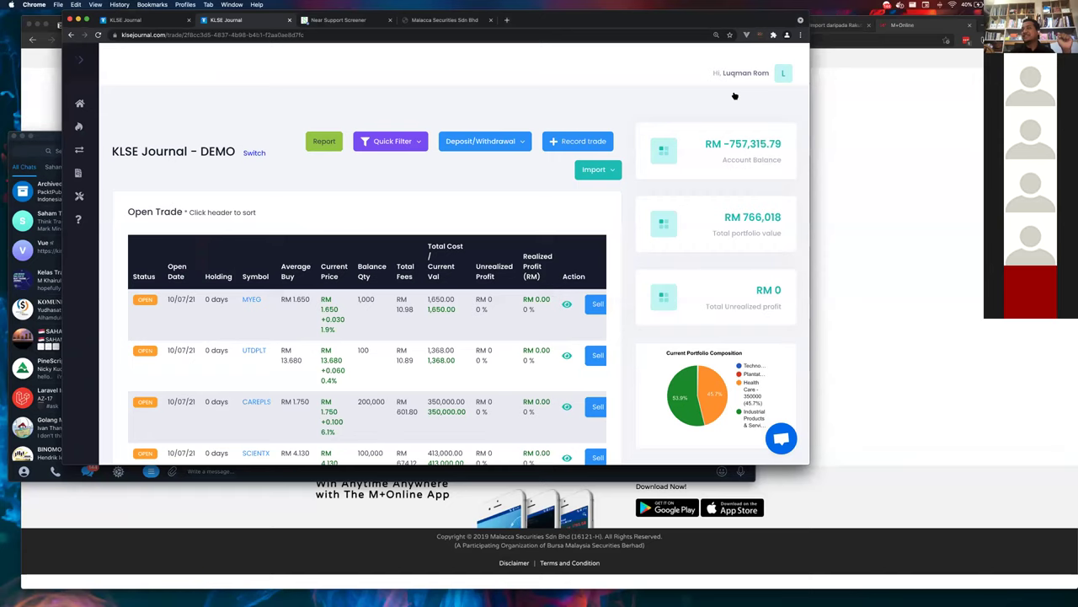
key("super+Tab")
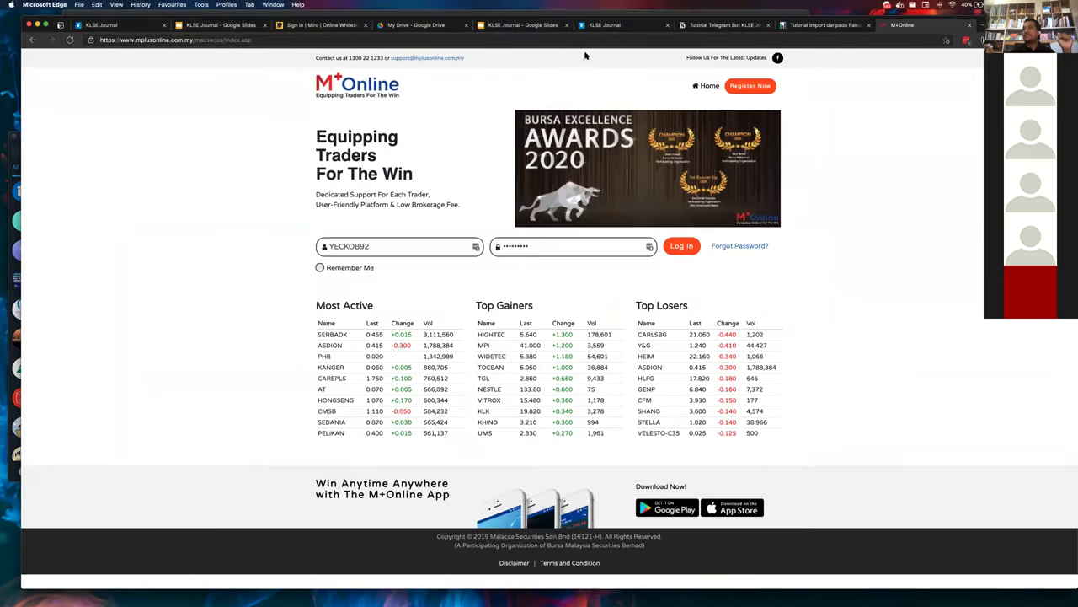
left_click(621, 26)
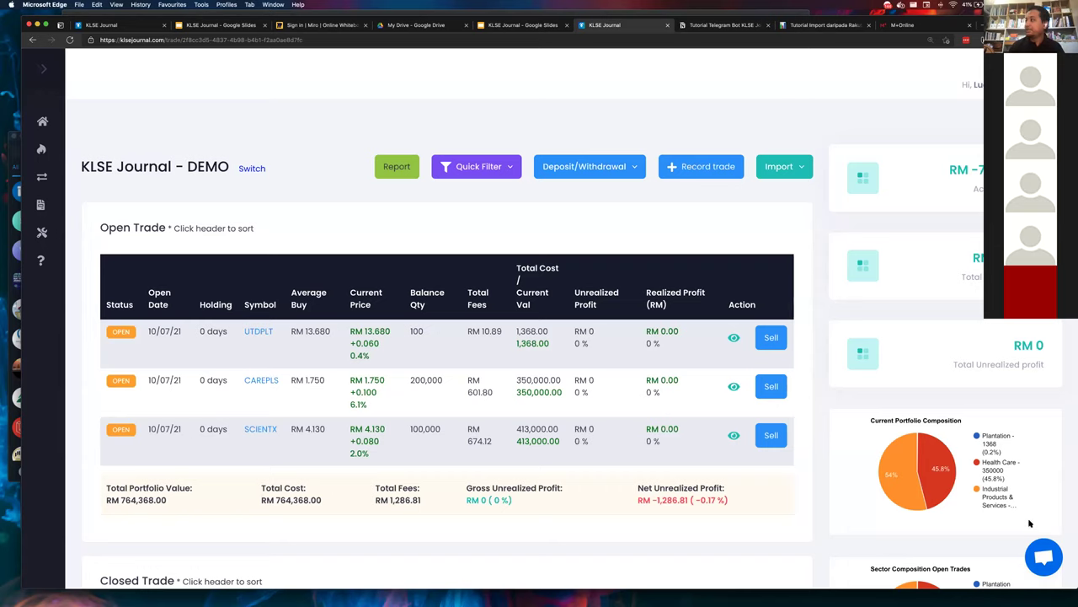
left_click(1044, 557)
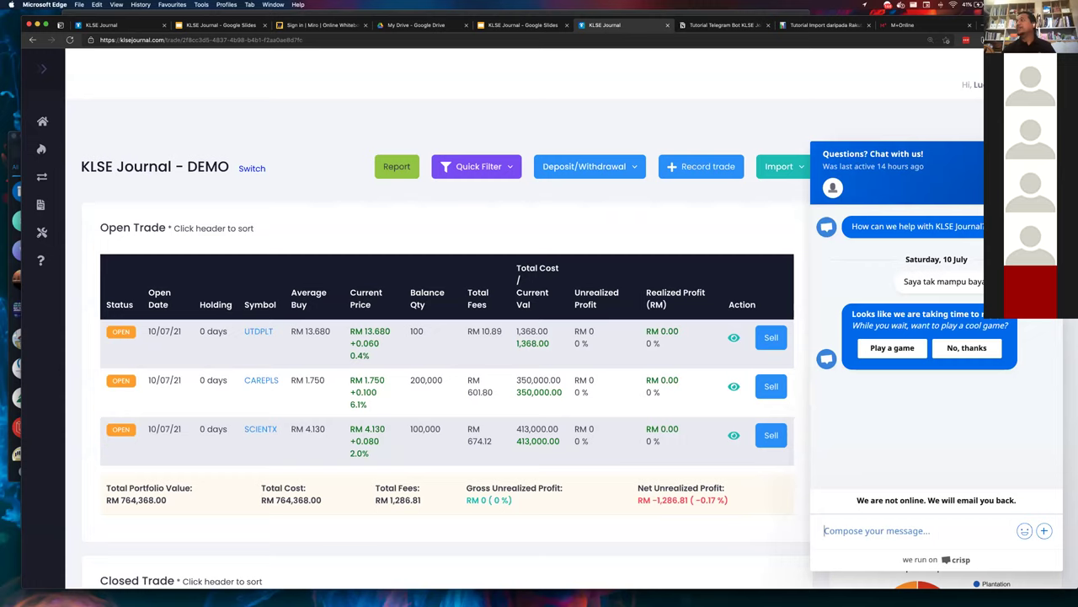
key("Escape")
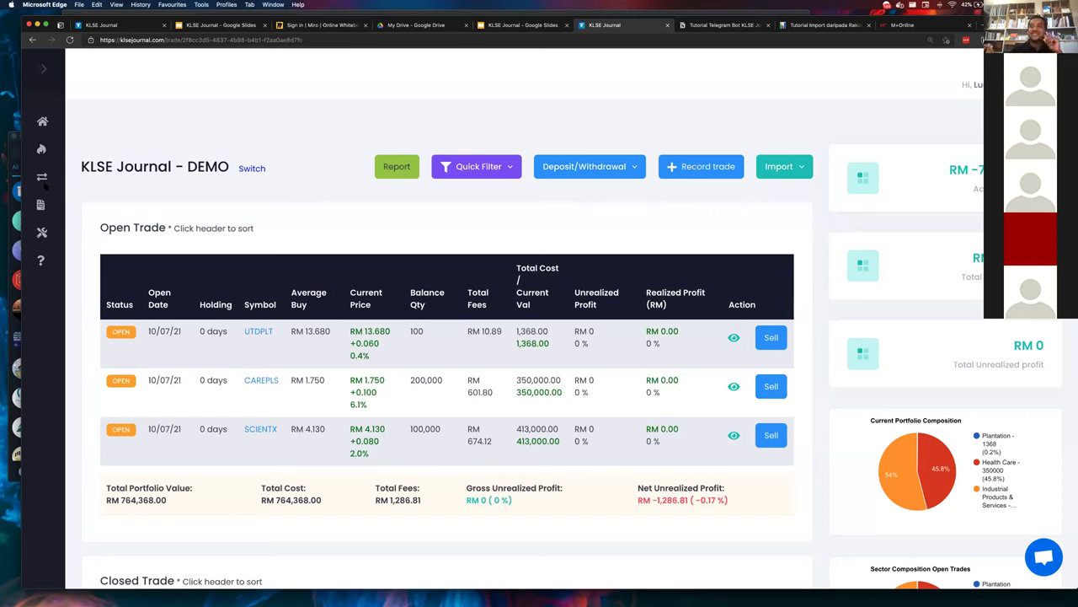
mouse_move(52, 183)
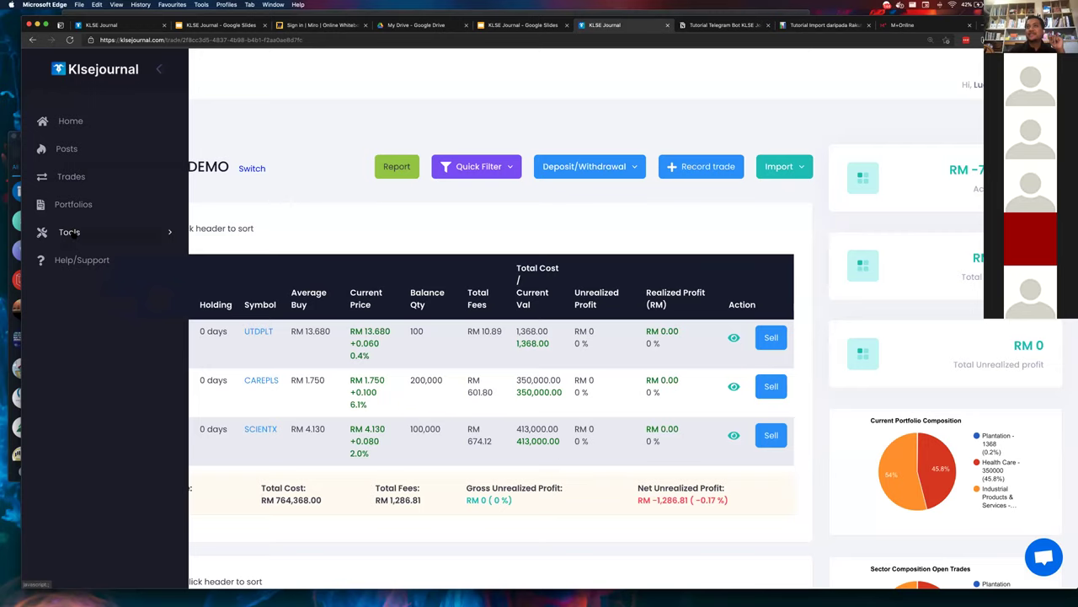
- After checking Mplus Import, view My portfolio 2's trades: PRESTAR, SUPERLN and D&O
left_click(87, 209)
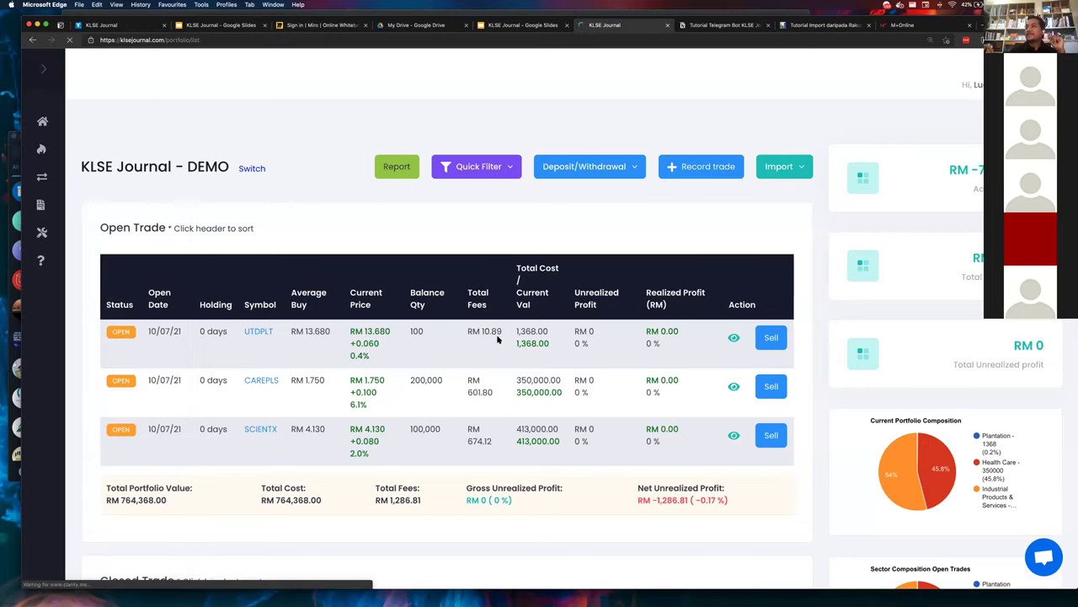
scroll(497, 338, "down", 1)
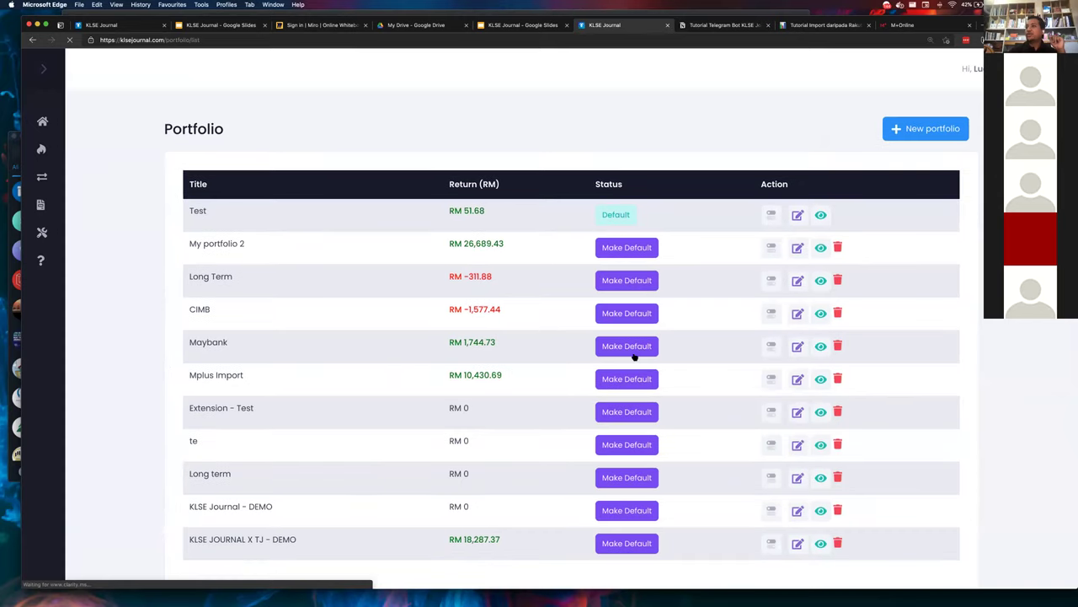
left_click(819, 378)
scroll(780, 388, "down", 10)
left_click(819, 256)
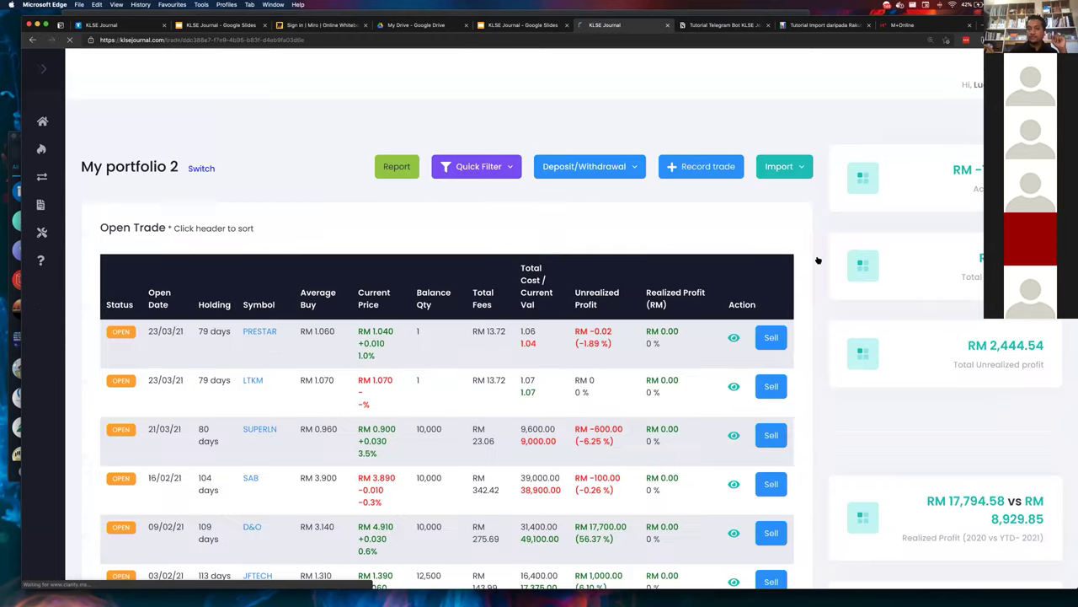
scroll(818, 260, "down", 15)
scroll(817, 259, "down", 5)
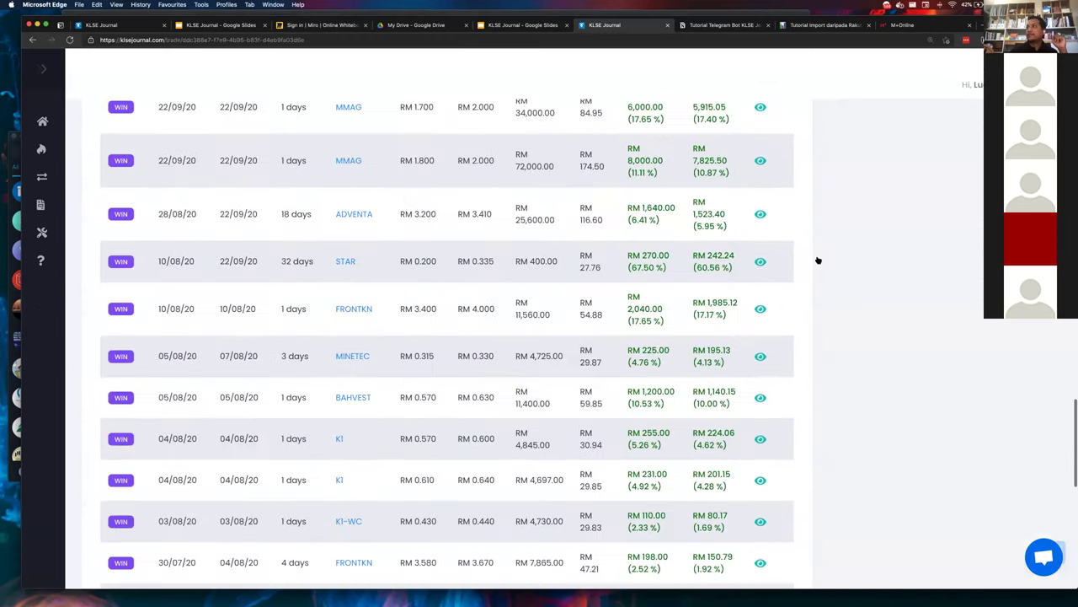
scroll(816, 258, "up", 20)
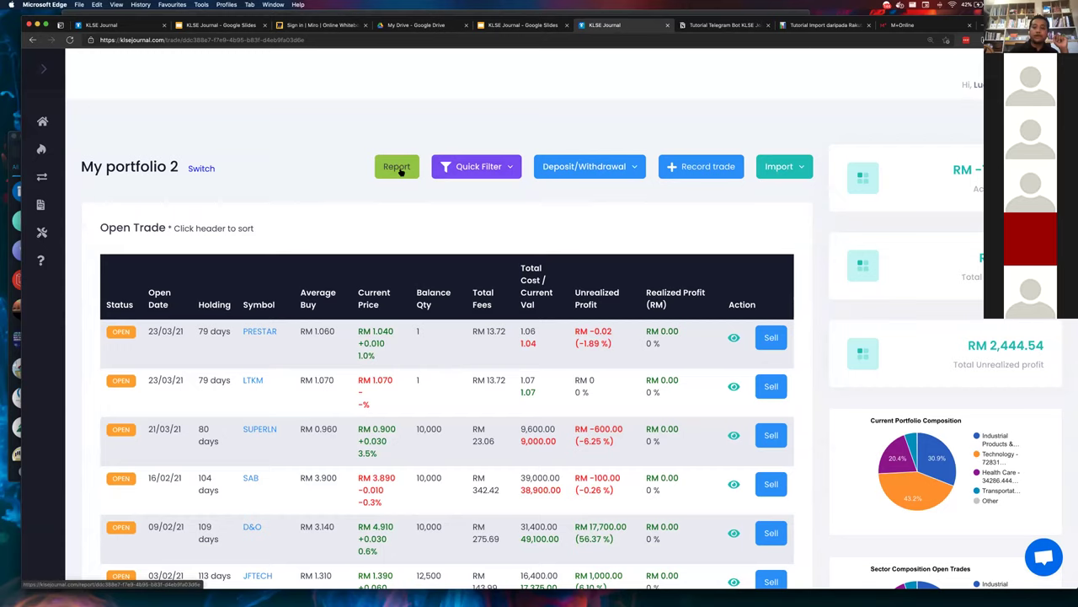
left_click(398, 167)
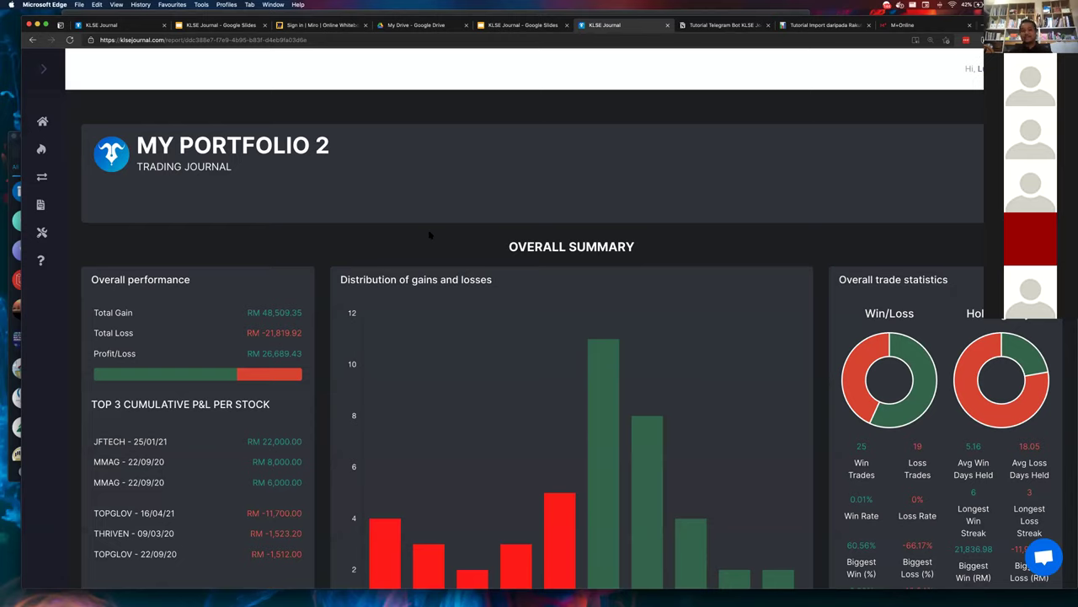
- Scroll the My Portfolio 2 report and highlight the Win Trades (25) and Win Rate labels
scroll(430, 235, "down", 5)
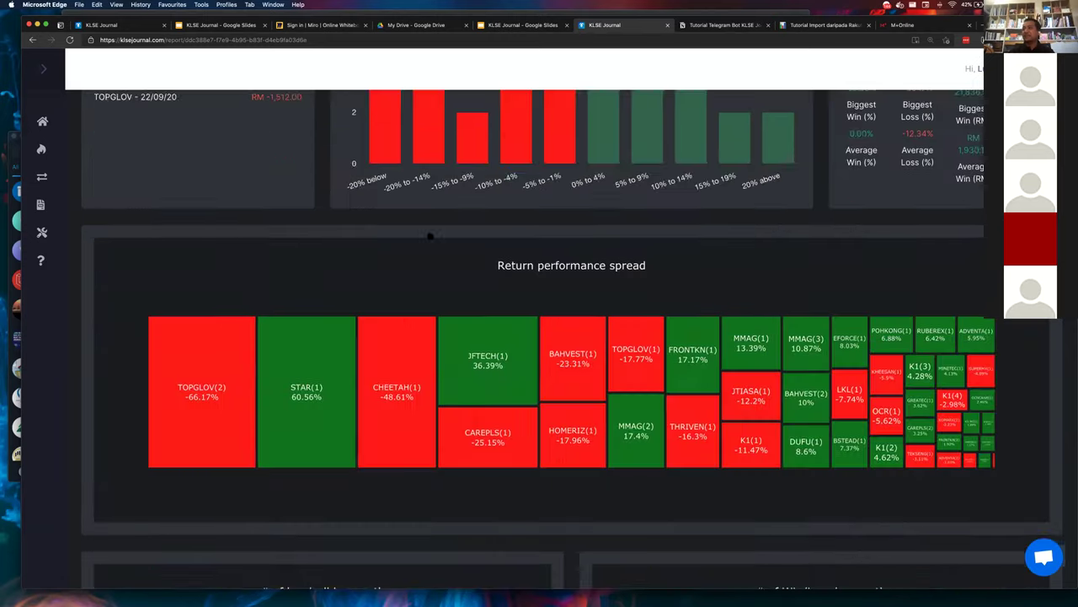
scroll(430, 235, "down", 10)
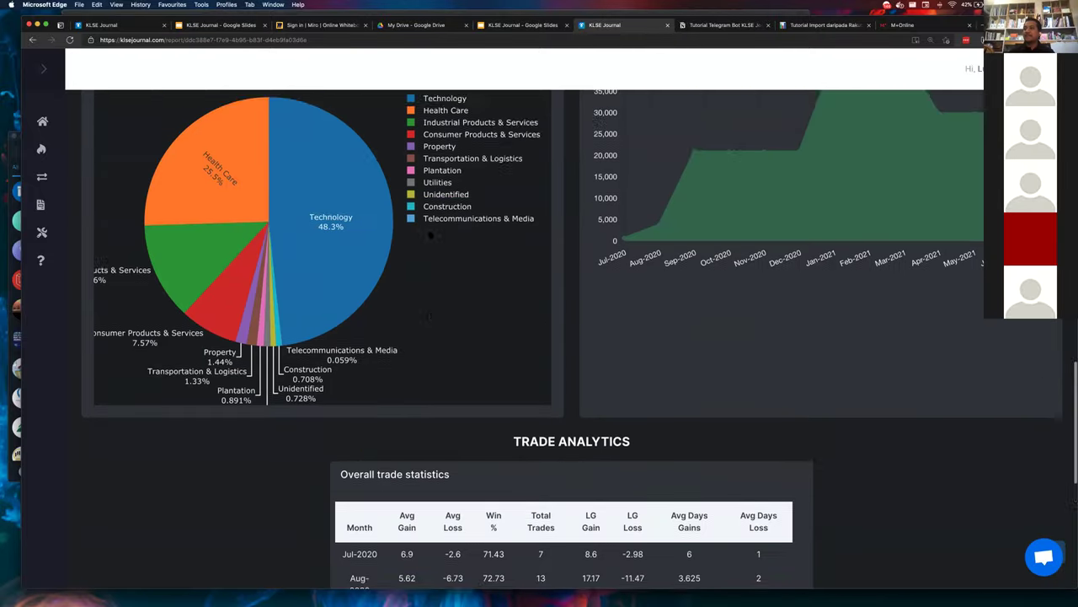
scroll(430, 234, "down", 5)
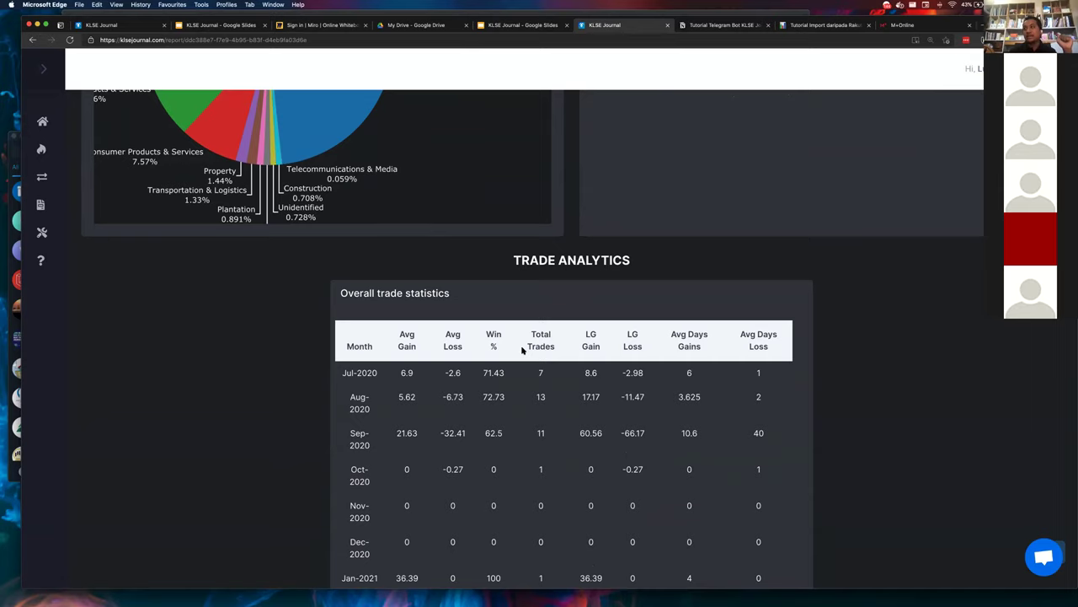
scroll(522, 349, "up", 20)
scroll(522, 350, "down", 1)
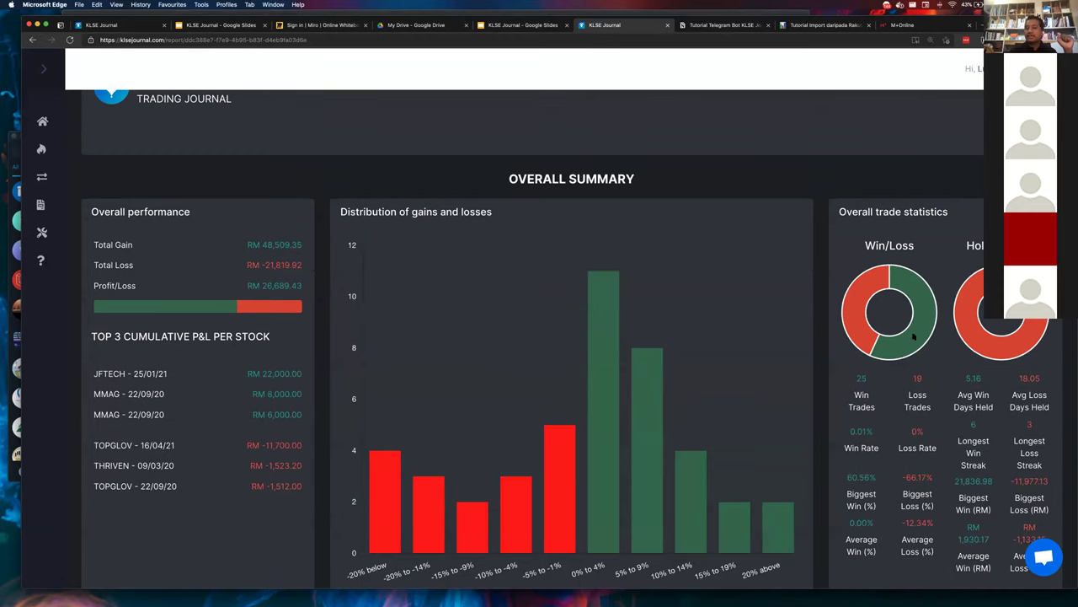
double_click(855, 395)
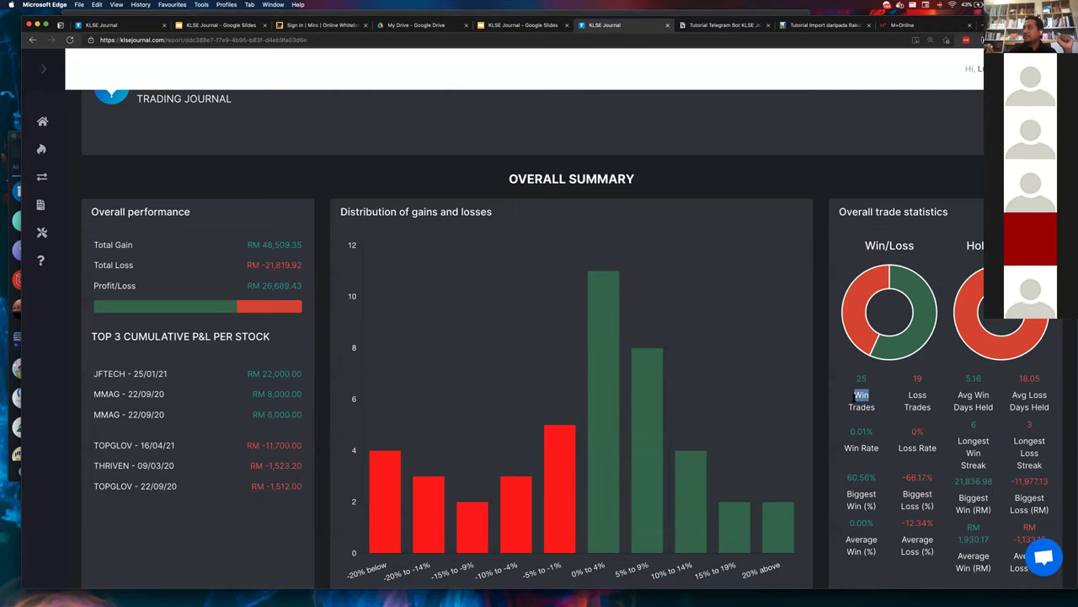
left_click(861, 444)
scroll(929, 406, "up", 3)
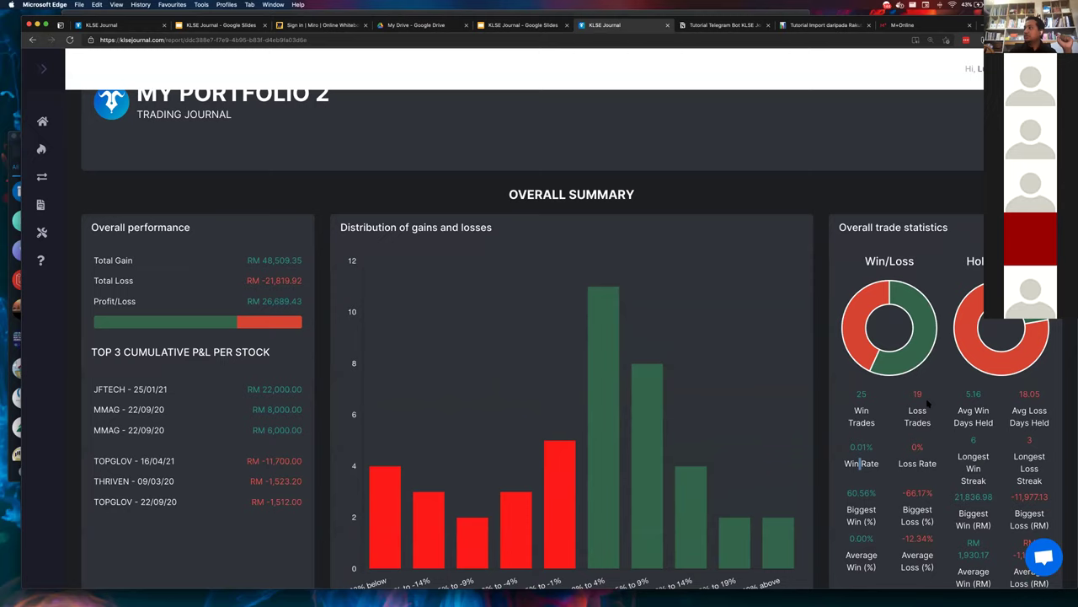
scroll(929, 406, "down", 1)
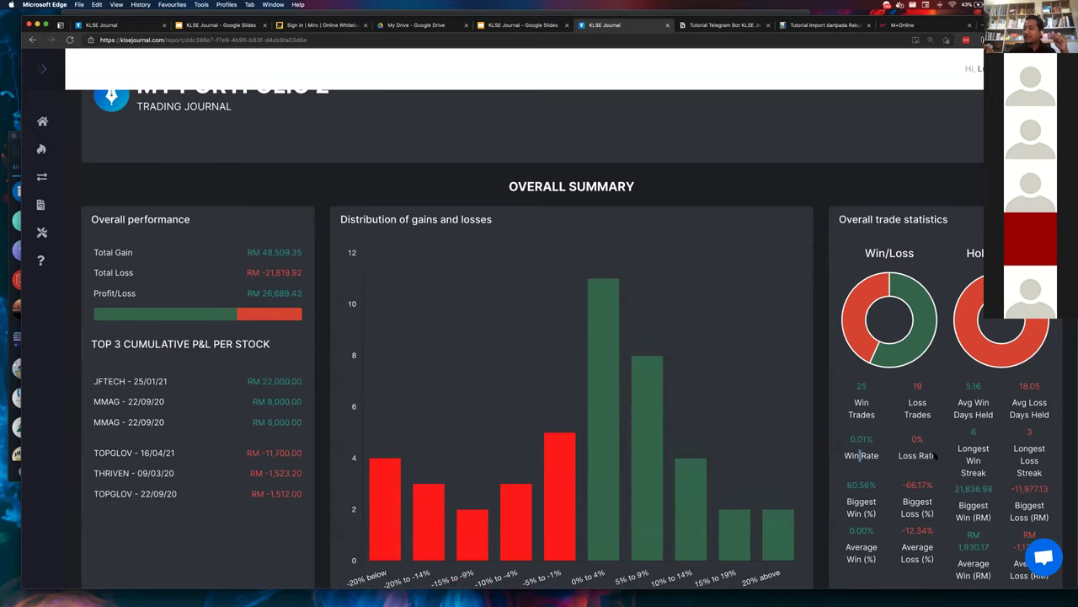
scroll(936, 455, "down", 1)
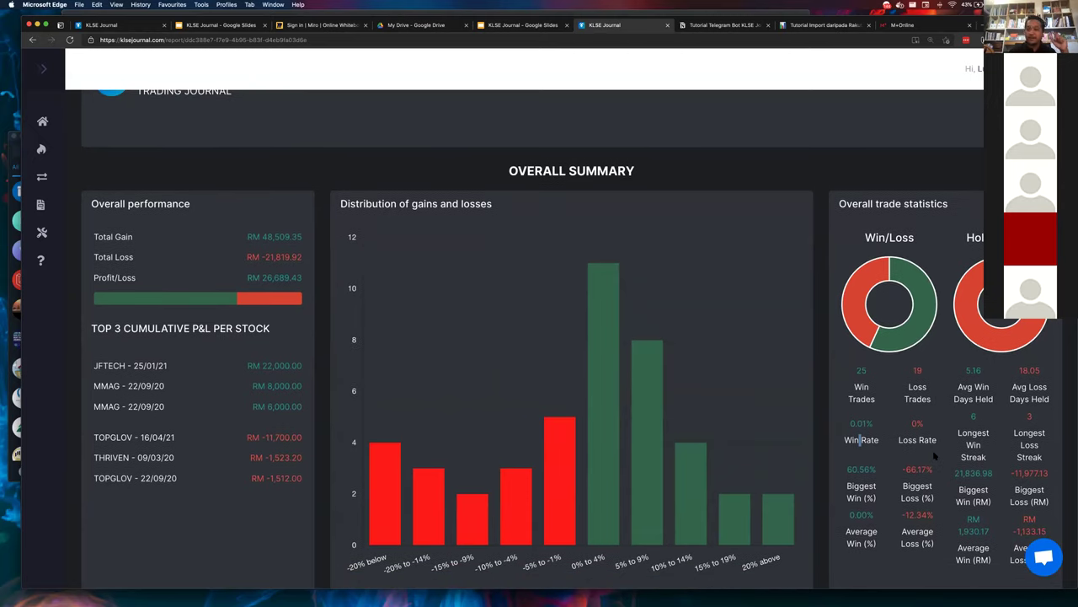
triple_click(877, 438)
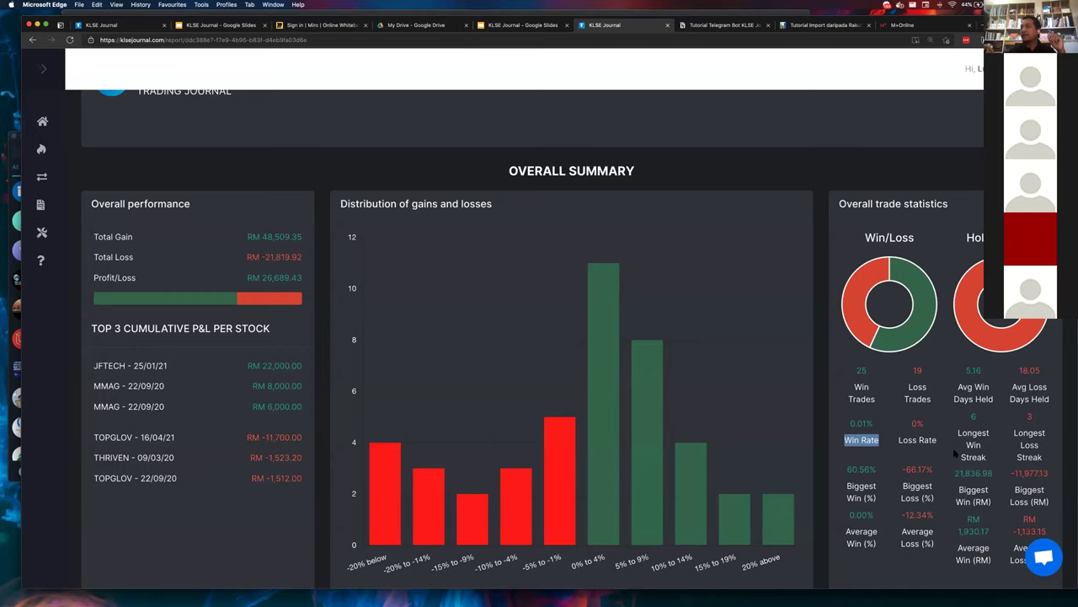
scroll(955, 453, "down", 2)
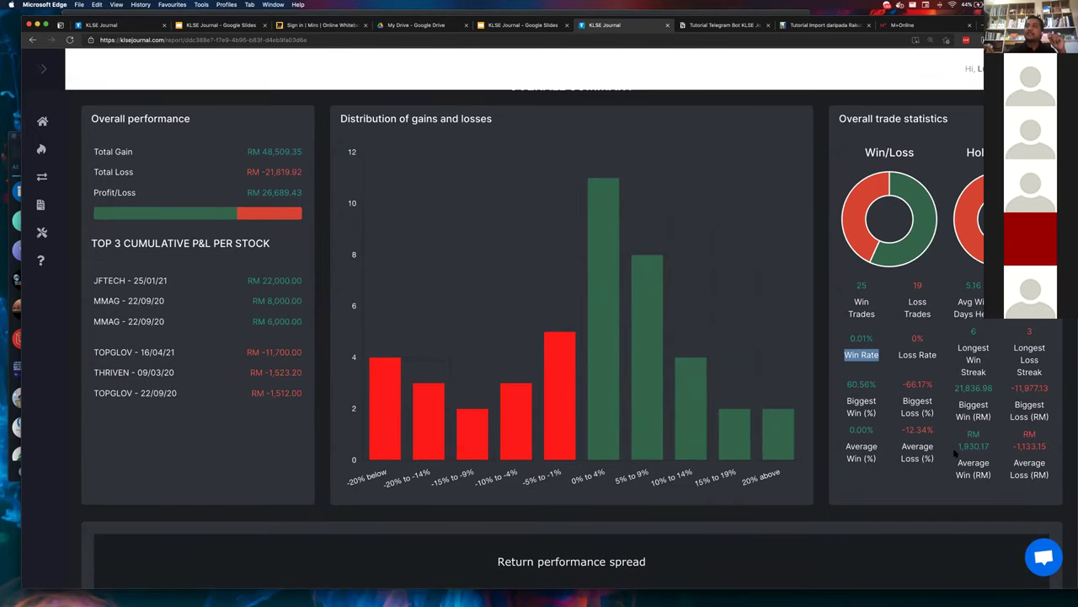
scroll(955, 453, "down", 10)
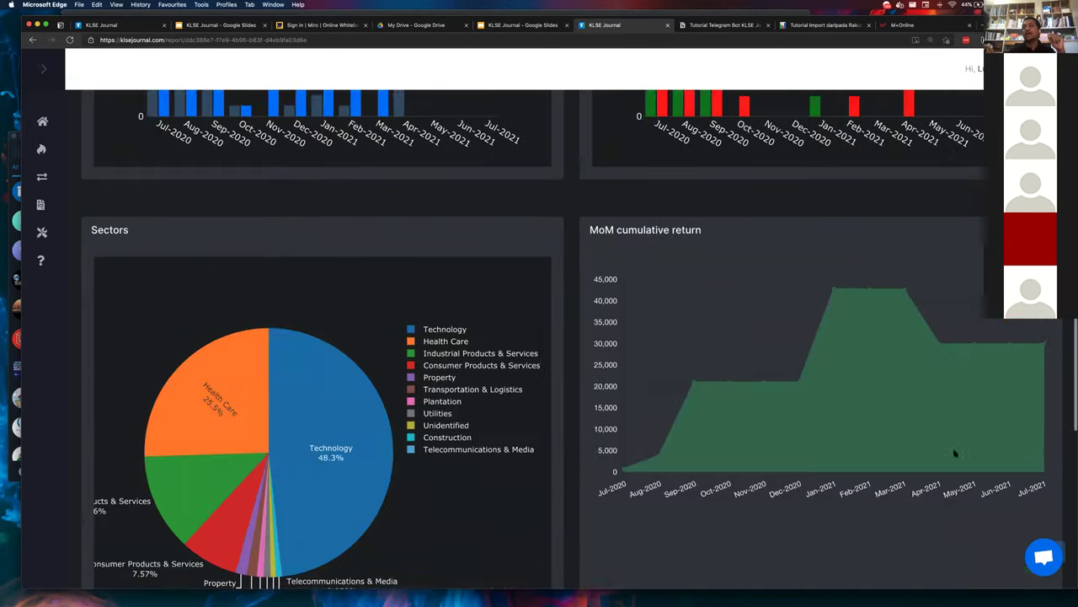
scroll(954, 454, "down", 3)
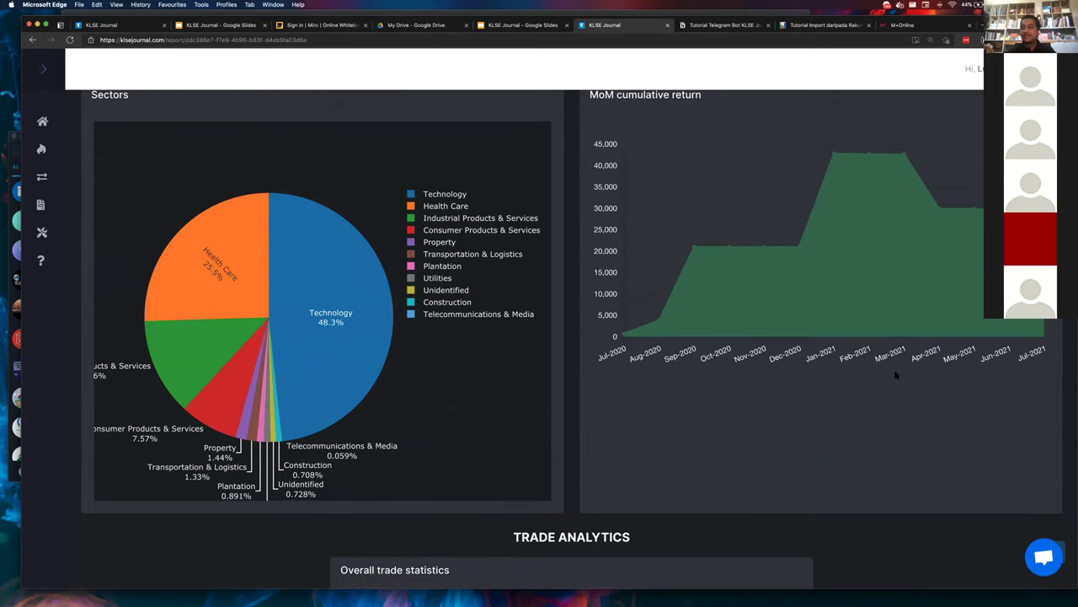
scroll(896, 376, "down", 5)
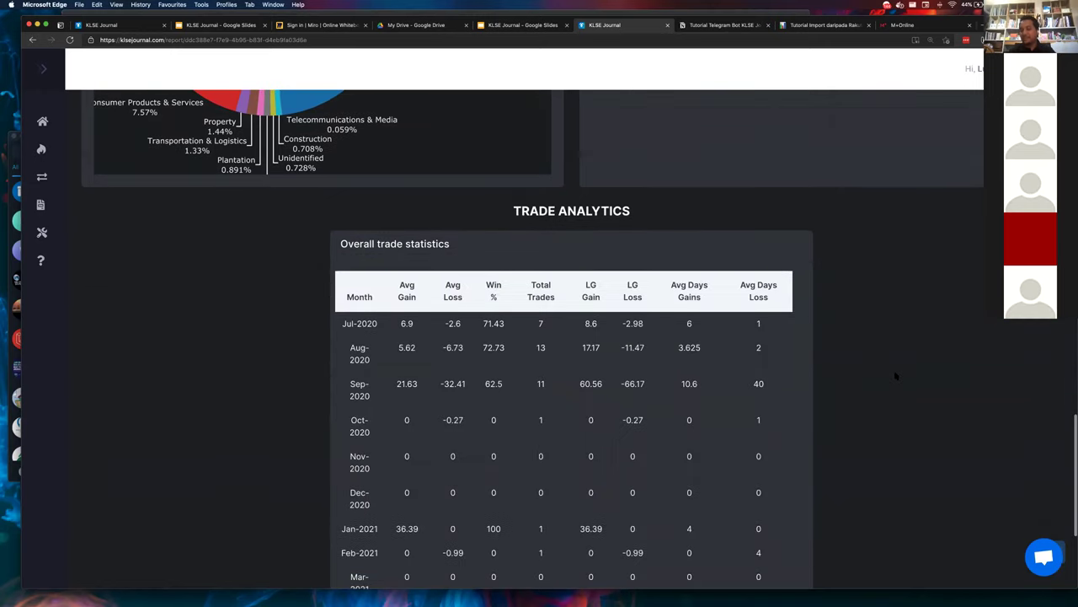
scroll(896, 376, "up", 3)
scroll(896, 376, "down", 6)
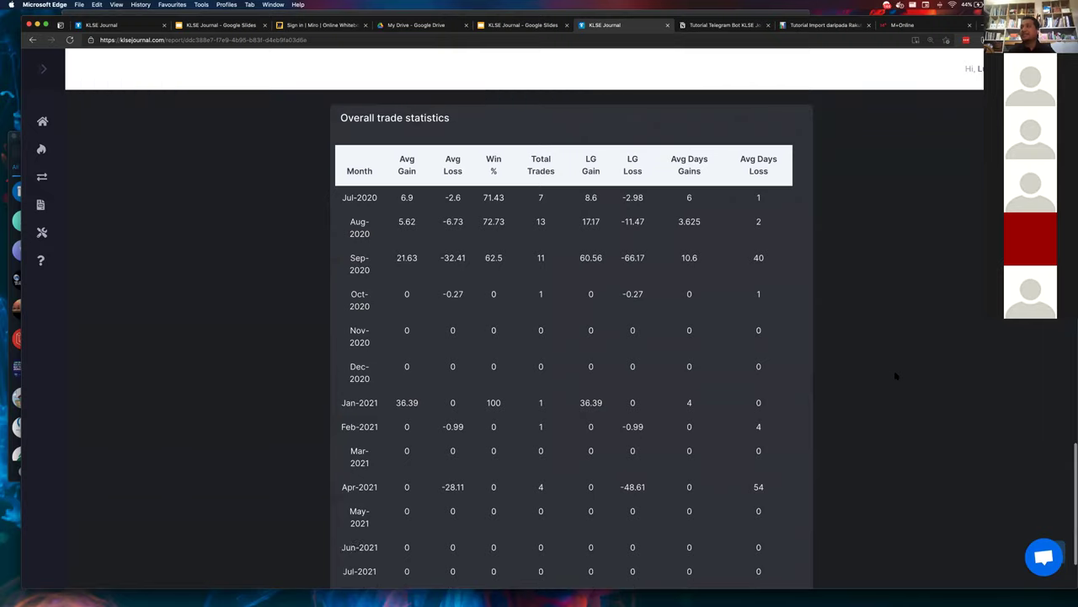
scroll(894, 375, "down", 4)
scroll(895, 375, "up", 2)
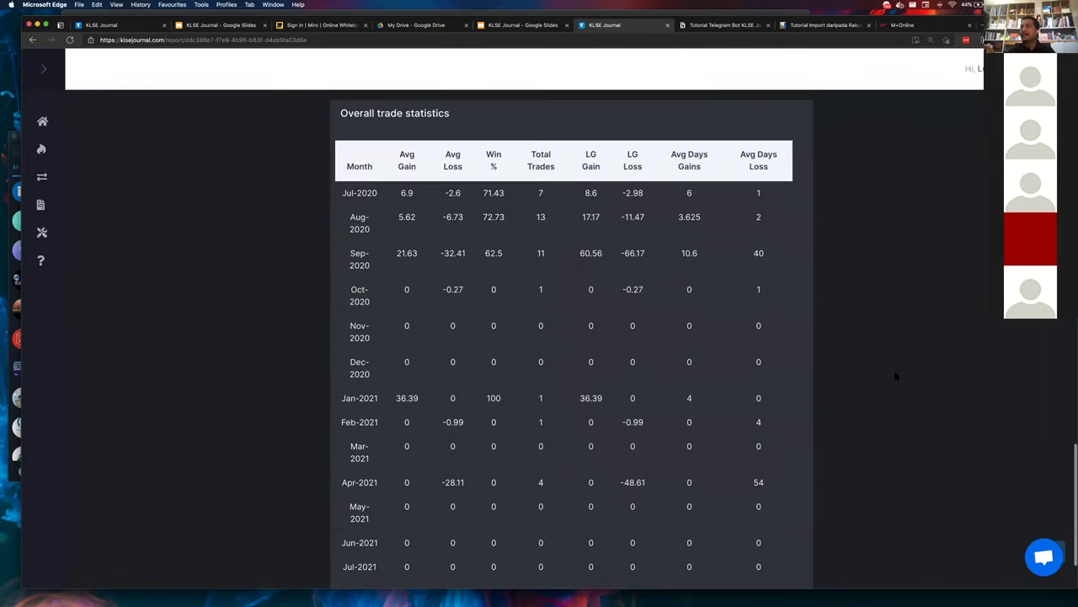
scroll(580, 214, "up", 2)
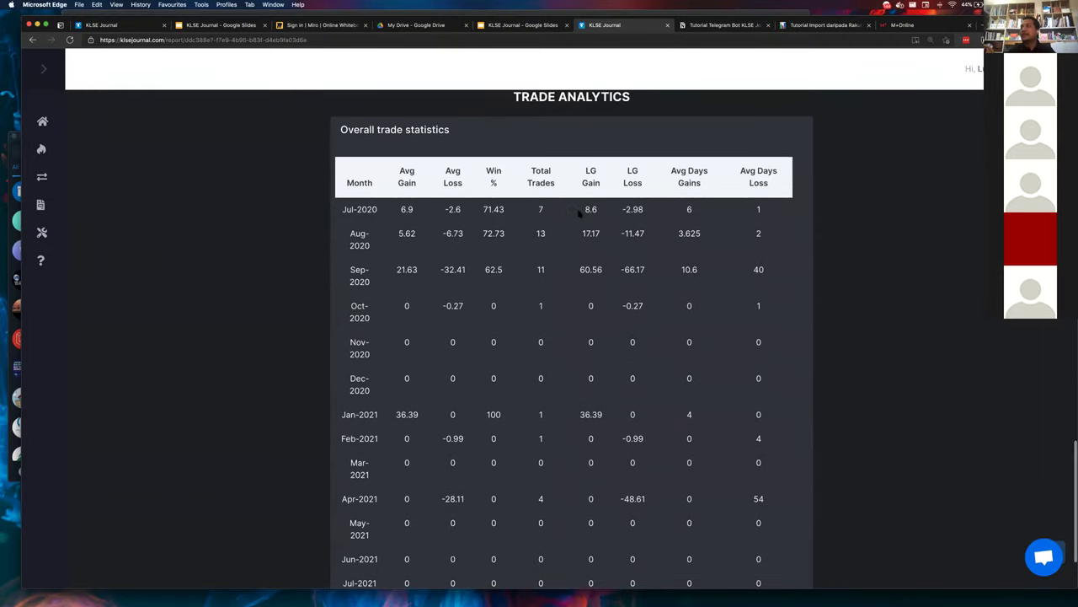
scroll(580, 214, "up", 10)
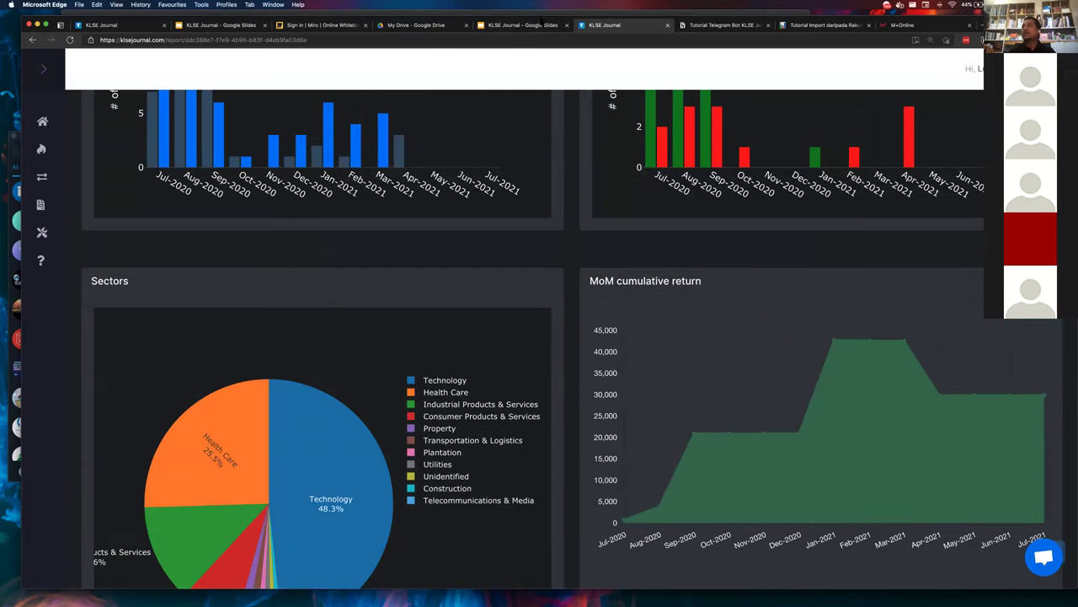
scroll(529, 121, "up", 10)
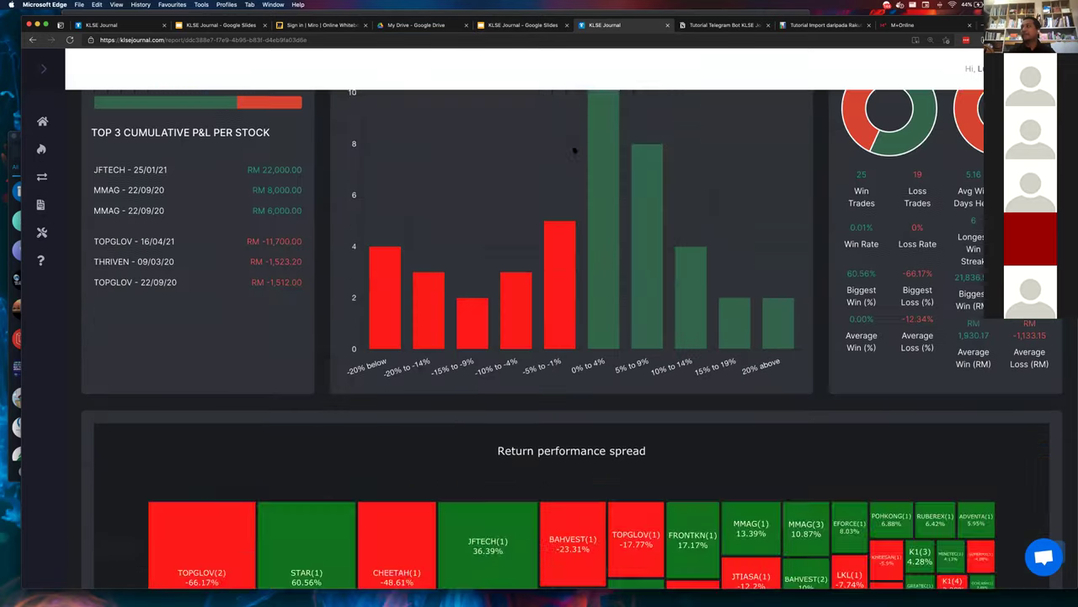
scroll(501, 301, "down", 3)
scroll(500, 301, "up", 10)
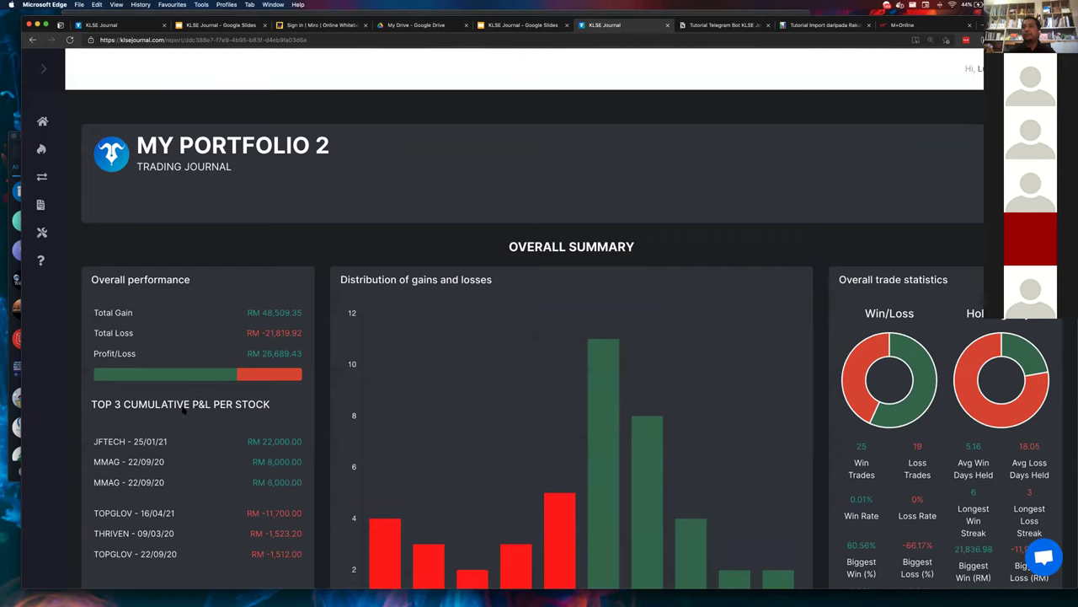
- Highlight the TOP 3 CUMULATIVE P&L PER STOCK heading, then reach the Sectors and MoM charts
triple_click(181, 401)
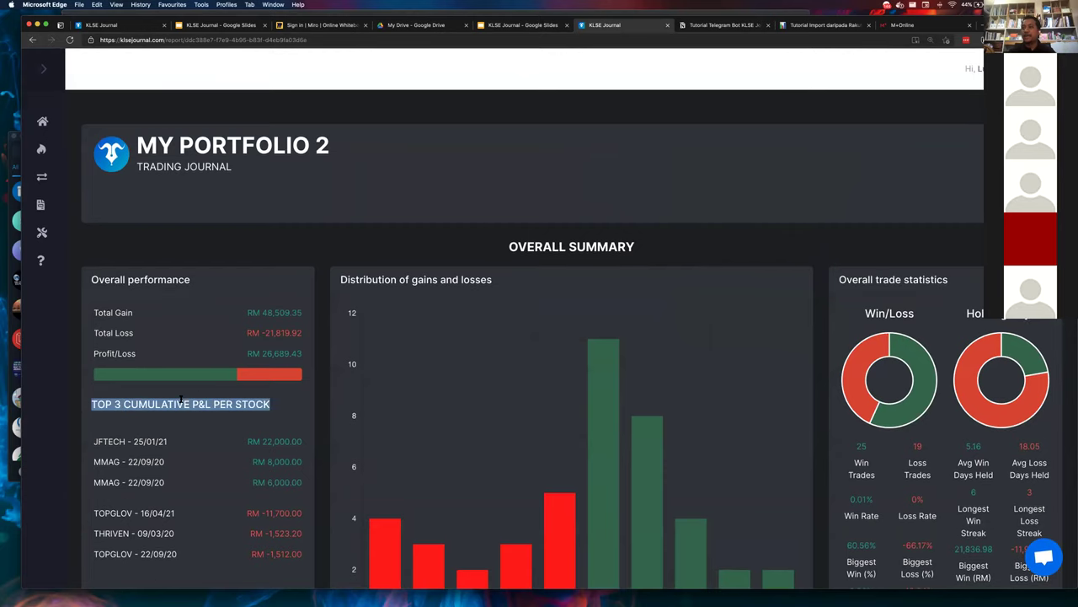
scroll(344, 371, "down", 6)
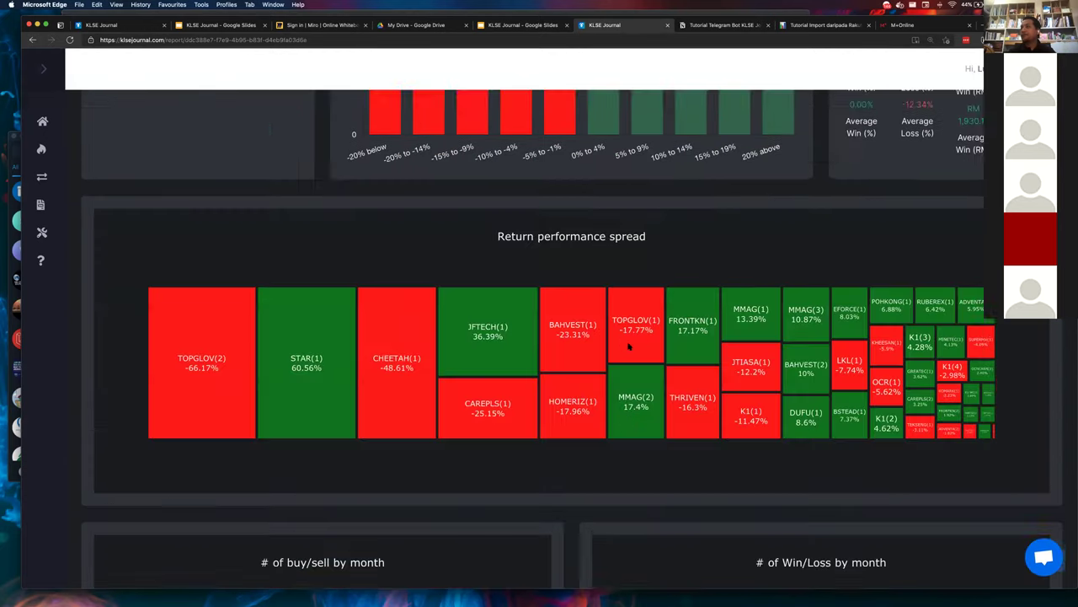
scroll(628, 345, "down", 1)
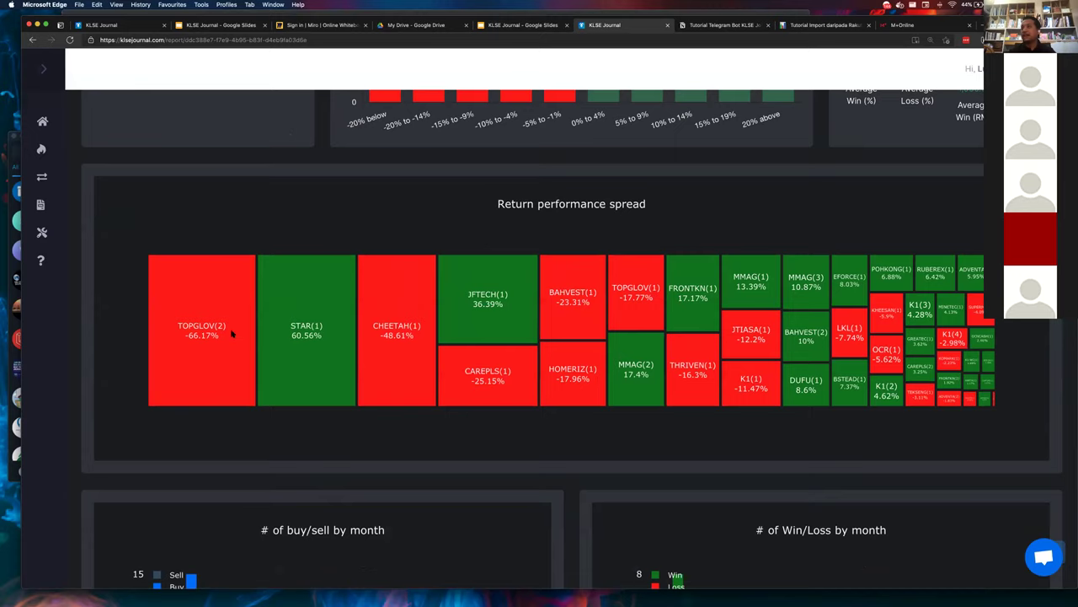
scroll(193, 361, "down", 6)
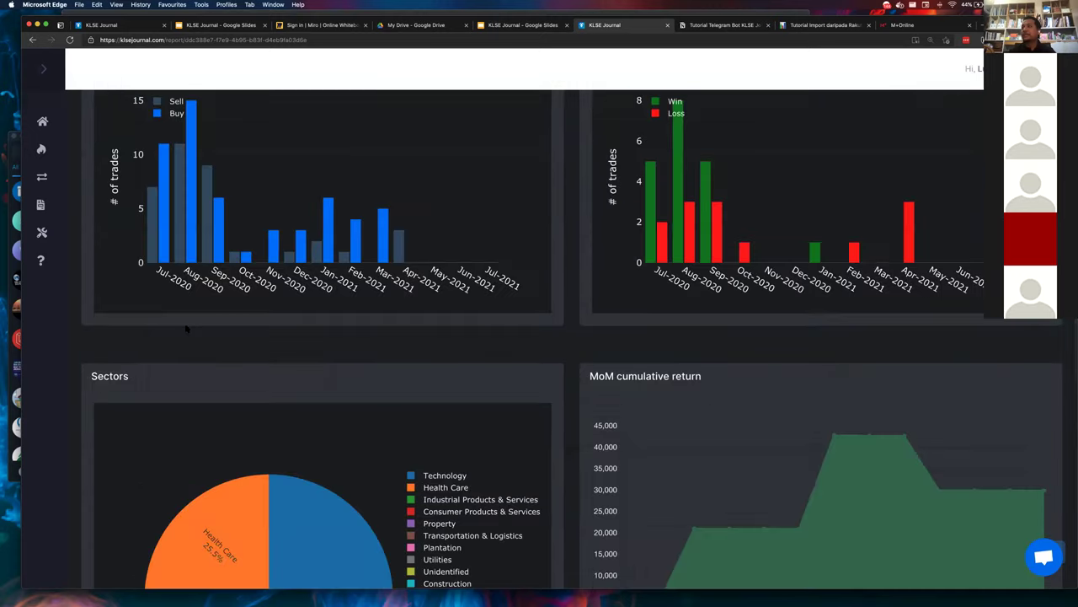
scroll(193, 361, "up", 1)
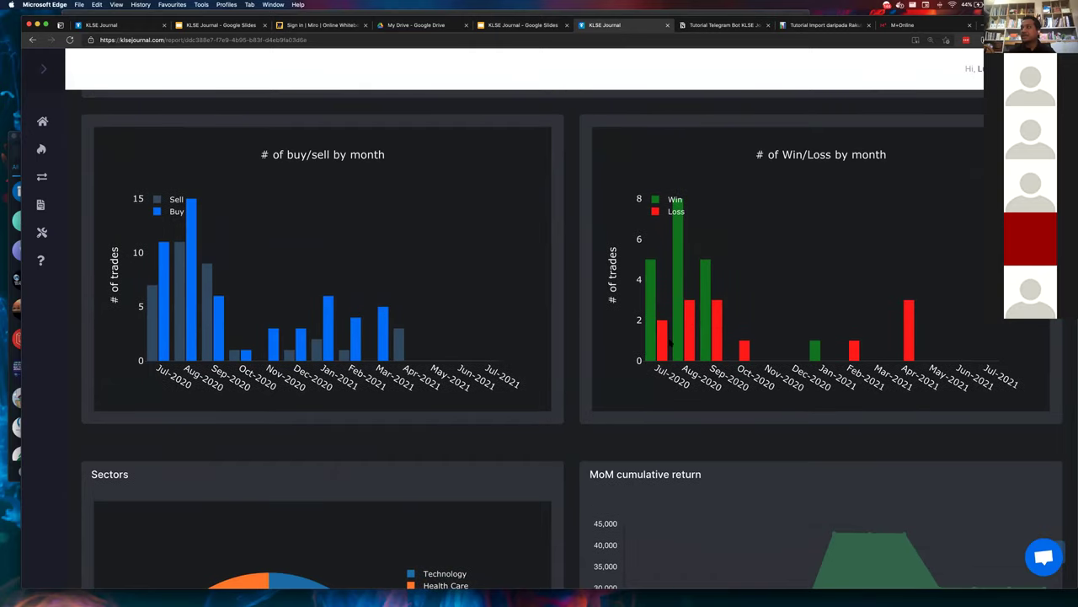
scroll(691, 320, "down", 3)
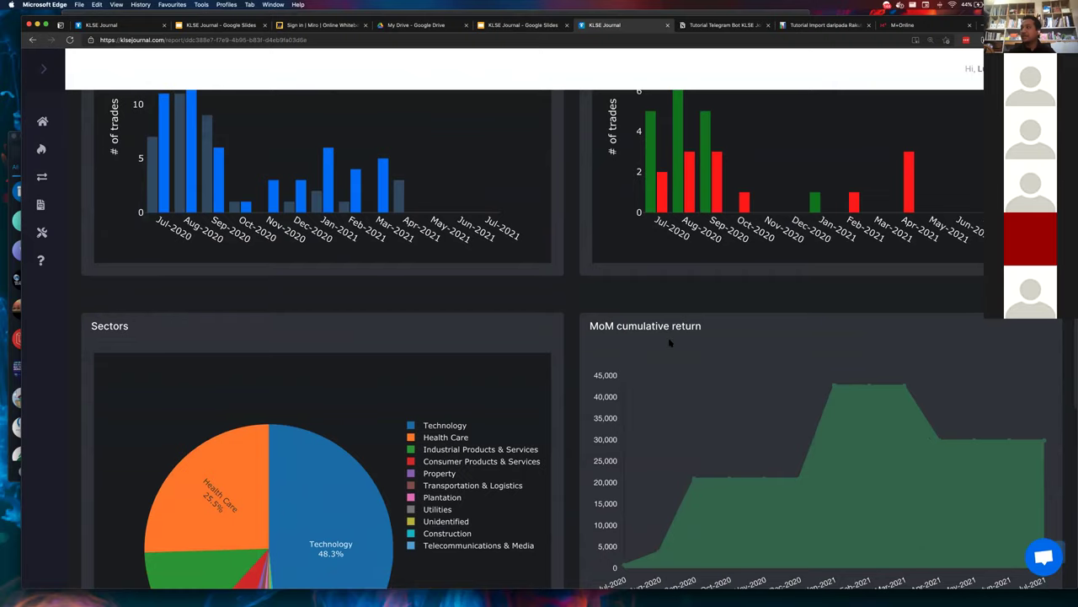
scroll(669, 339, "down", 3)
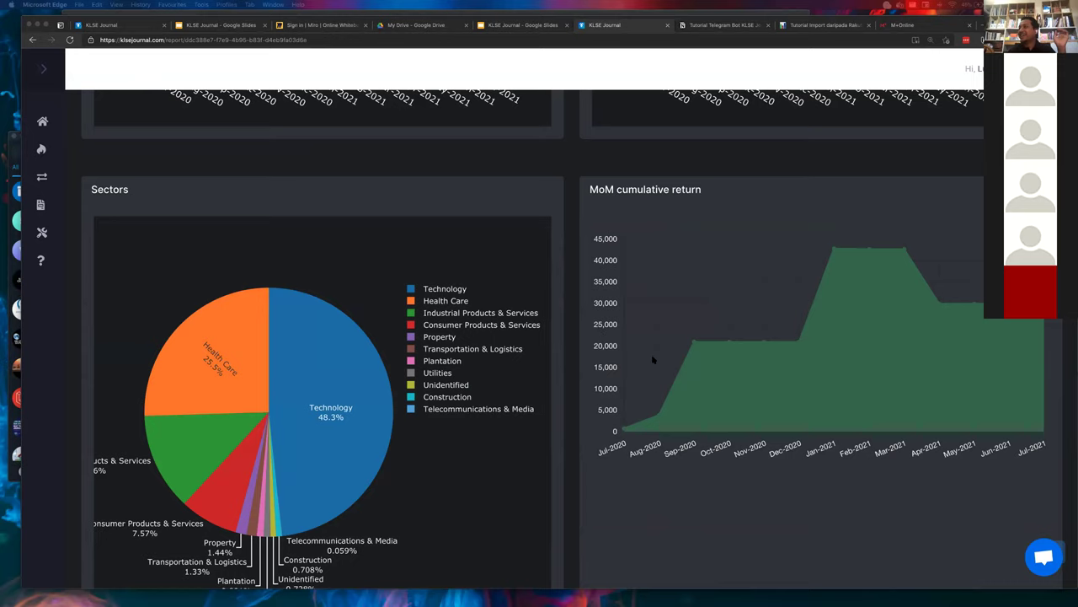
scroll(651, 354, "down", 1)
scroll(653, 354, "down", 2)
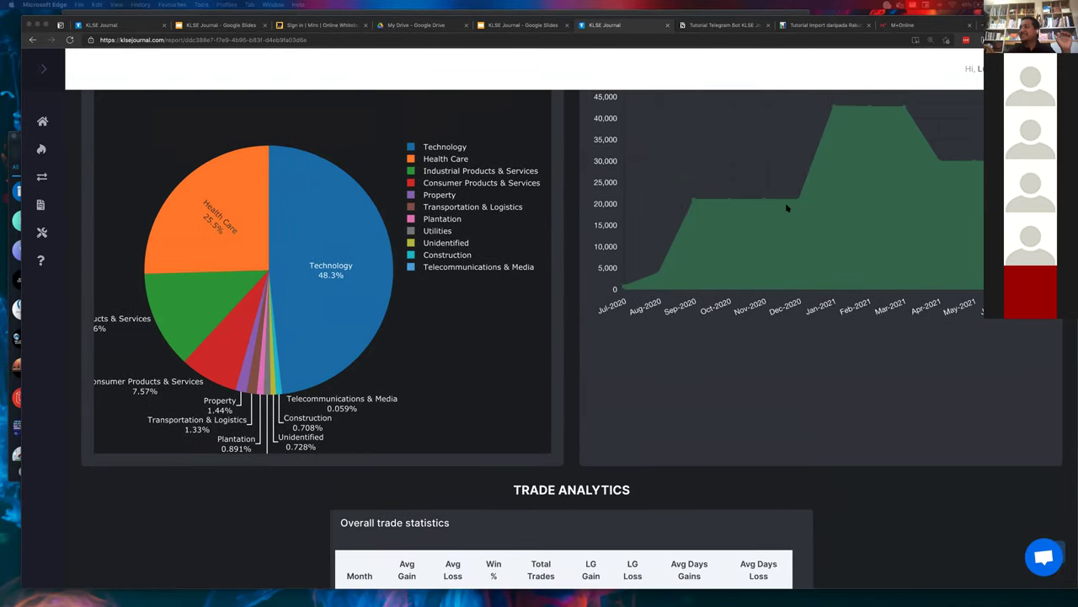
scroll(787, 209, "down", 8)
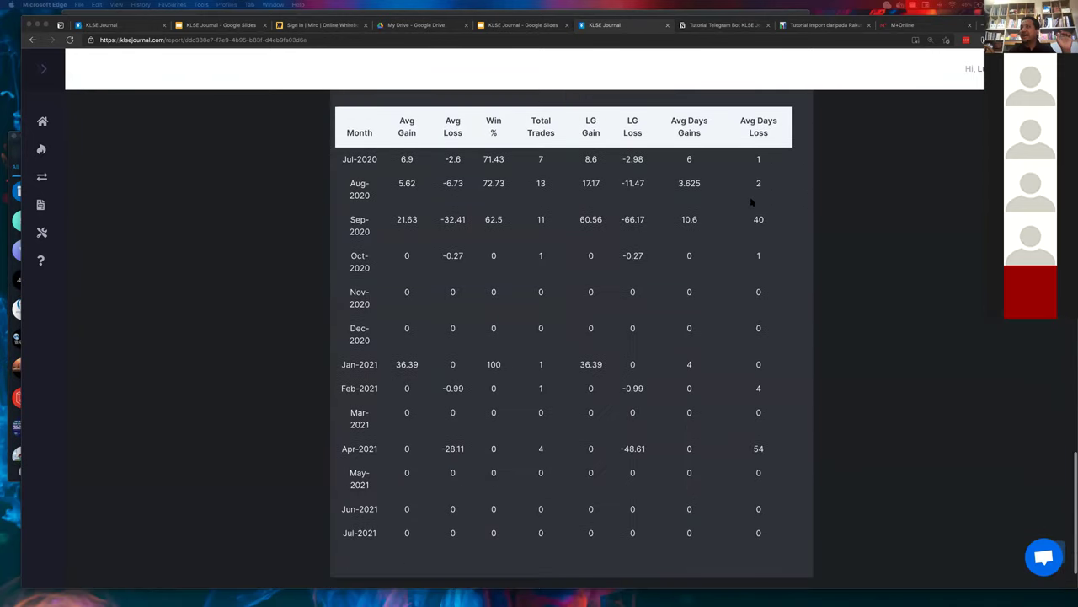
scroll(494, 174, "up", 1)
scroll(454, 270, "down", 2)
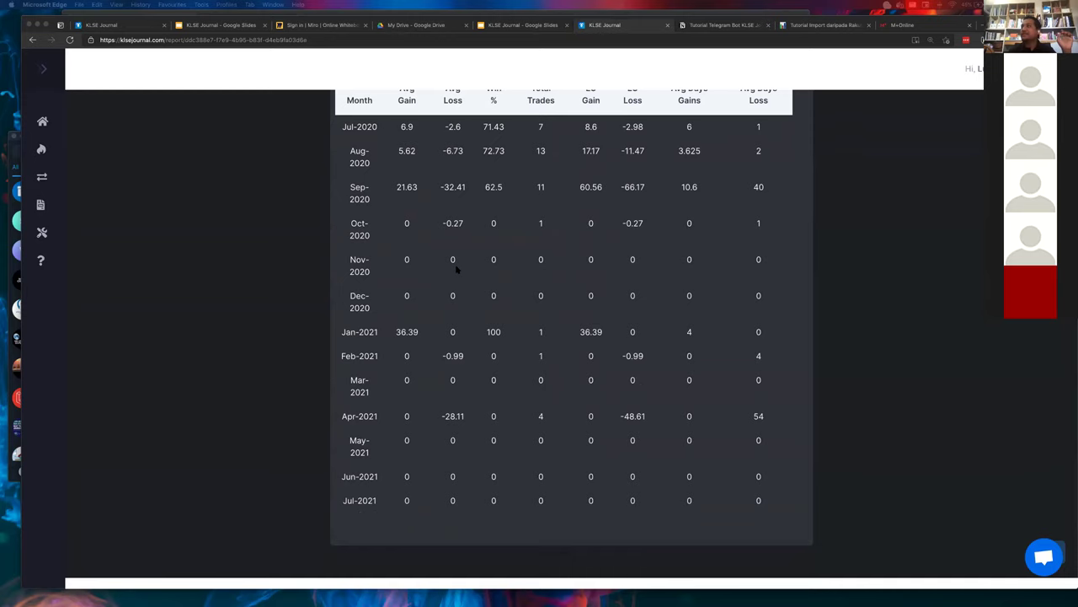
scroll(455, 270, "up", 1)
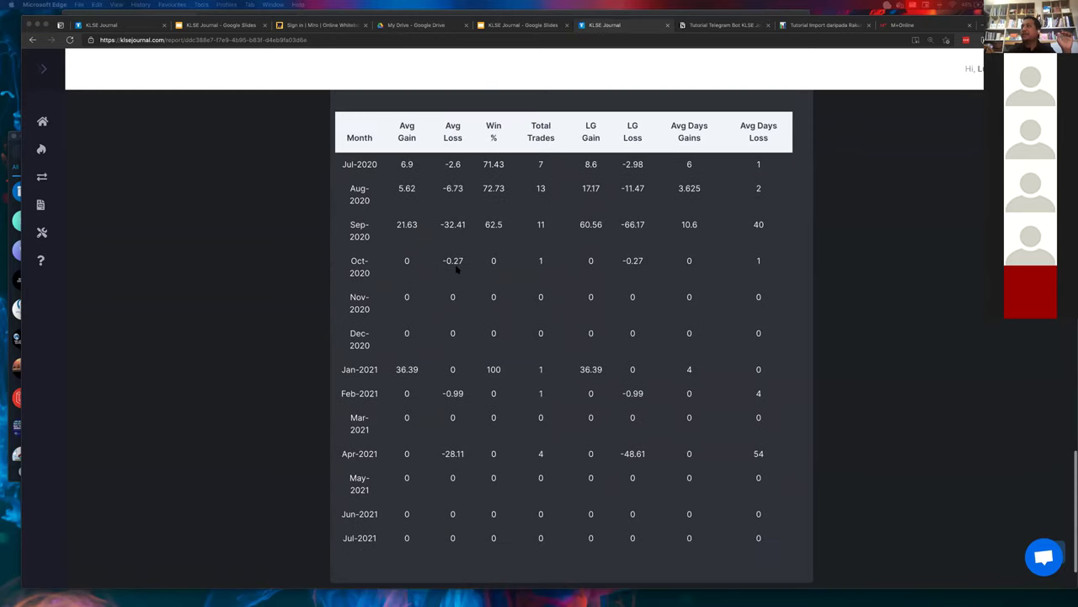
double_click(407, 181)
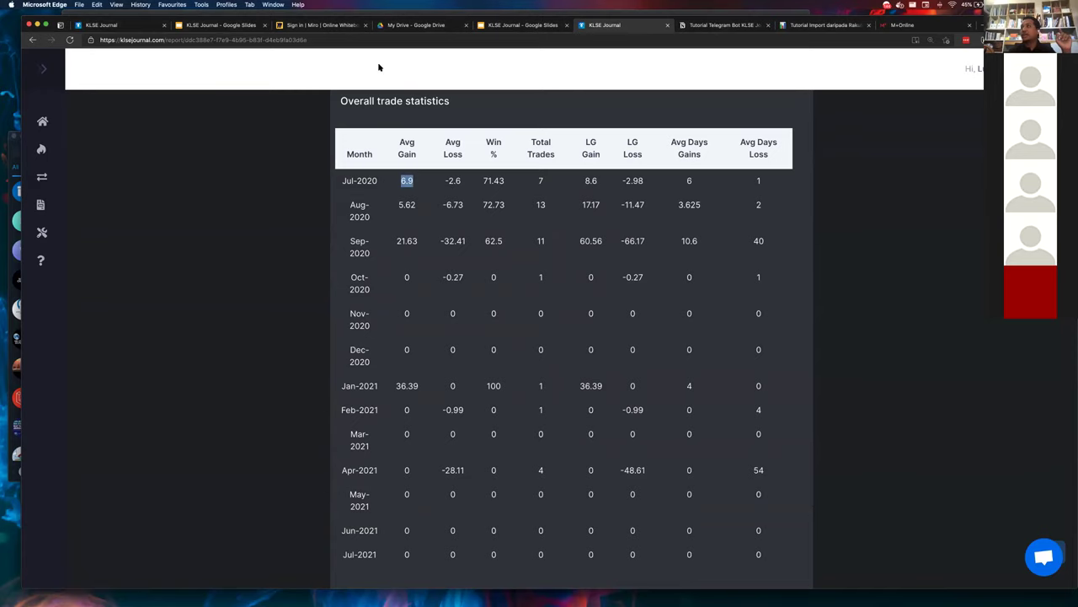
scroll(427, 197, "down", 1)
scroll(426, 197, "down", 3)
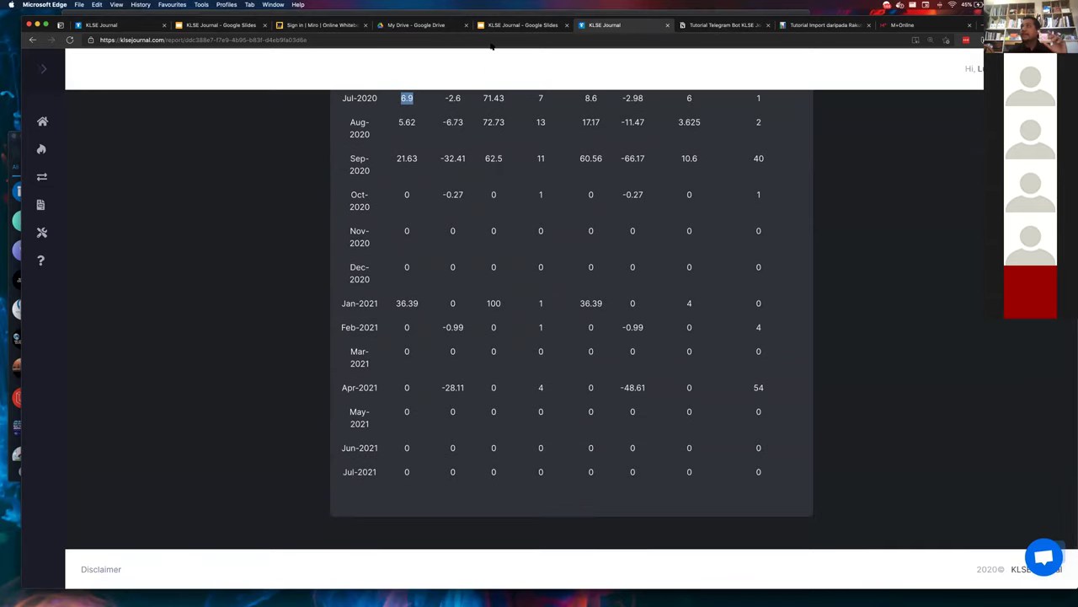
scroll(497, 146, "up", 15)
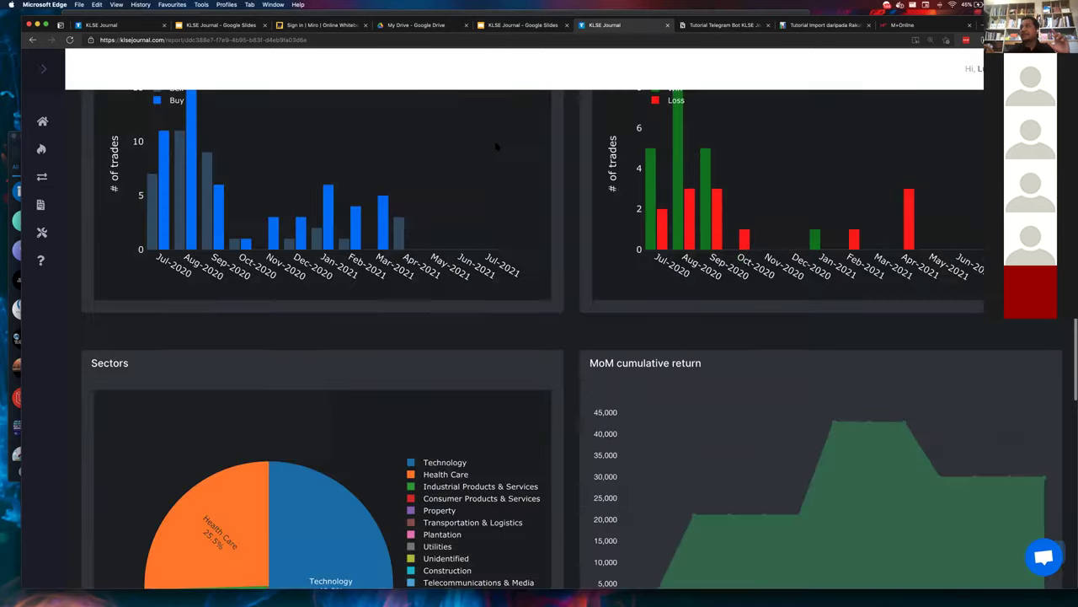
scroll(497, 145, "up", 3)
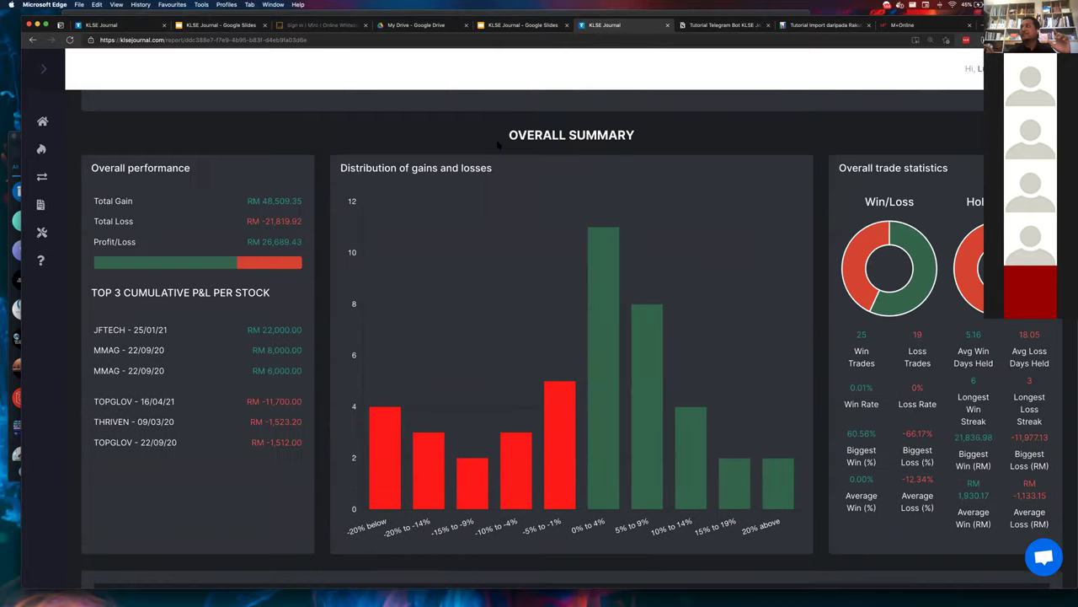
scroll(497, 145, "down", 12)
scroll(496, 139, "down", 7)
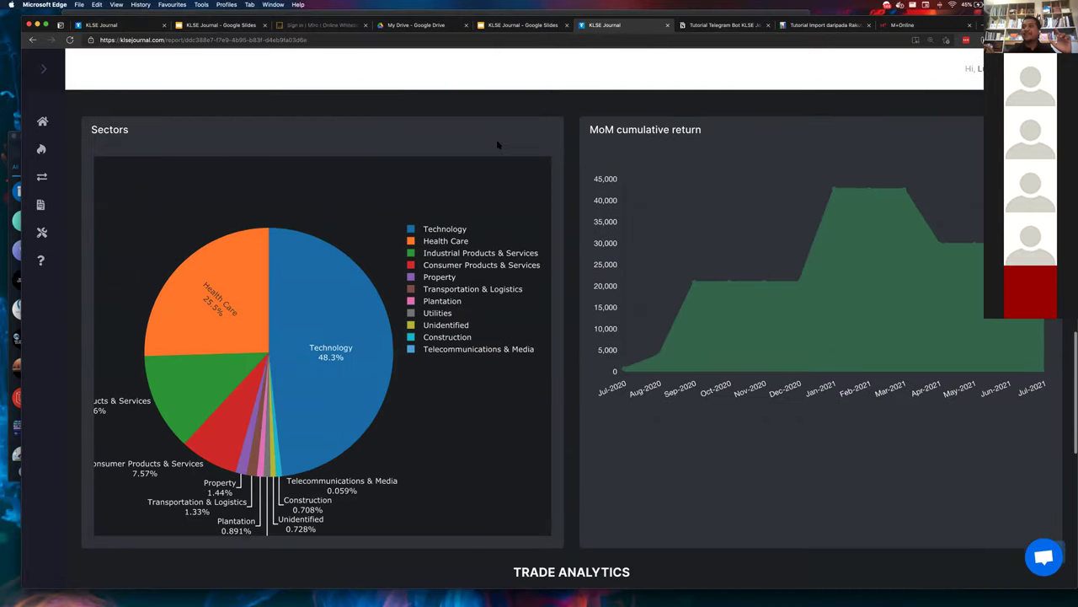
scroll(498, 145, "up", 5)
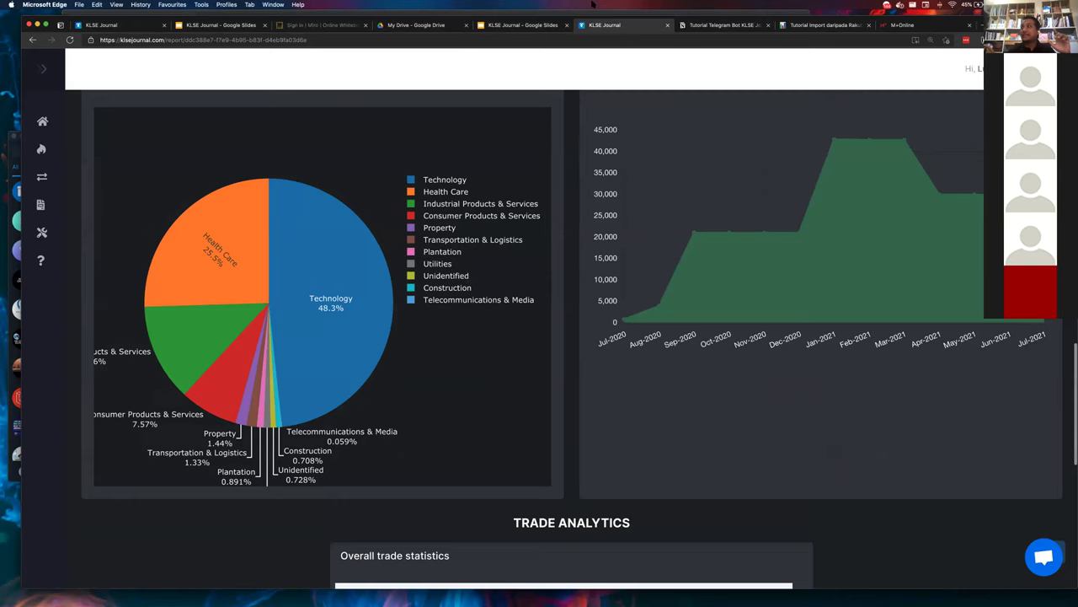
- In the KLSE Journal deck, review the TRADING TRIANGLE and Some metrics slides, then open slide 24 on win/loss ratio
left_click(526, 26)
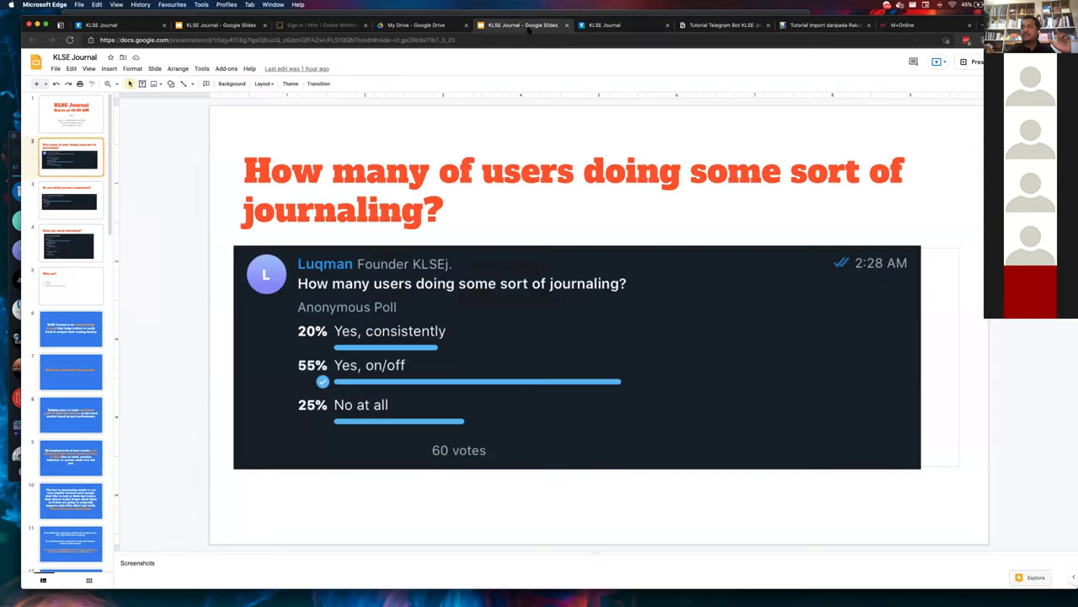
scroll(89, 414, "down", 10)
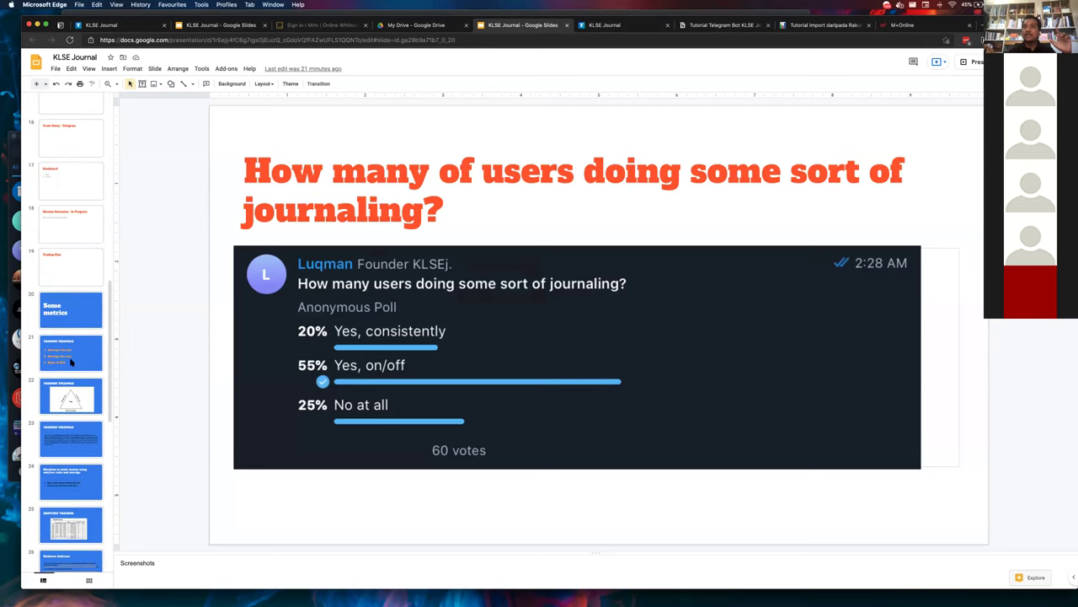
left_click(76, 361)
left_click(64, 314)
left_click(66, 355)
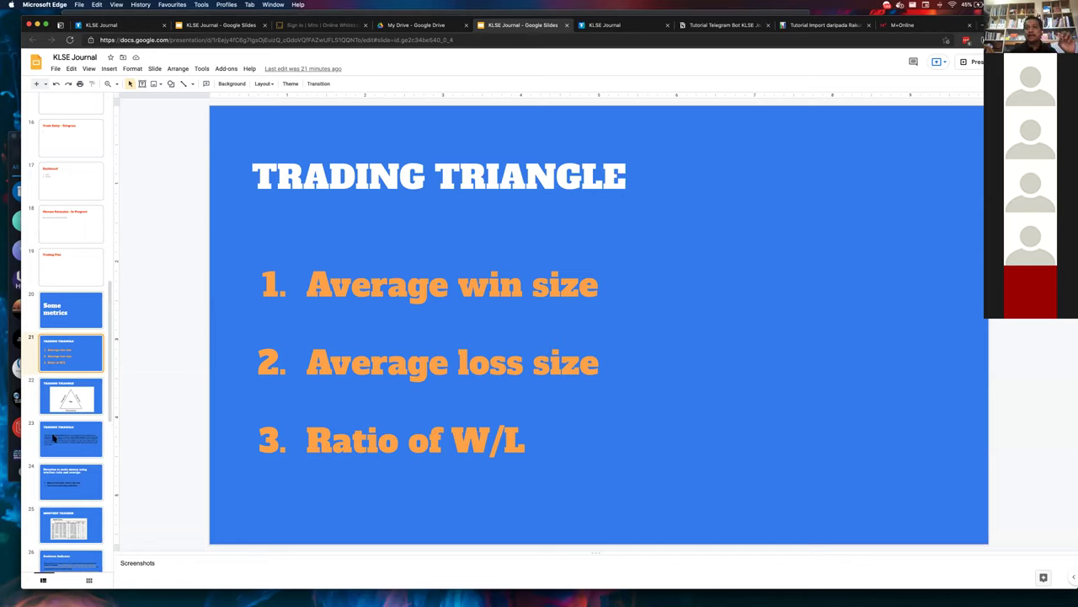
left_click(59, 471)
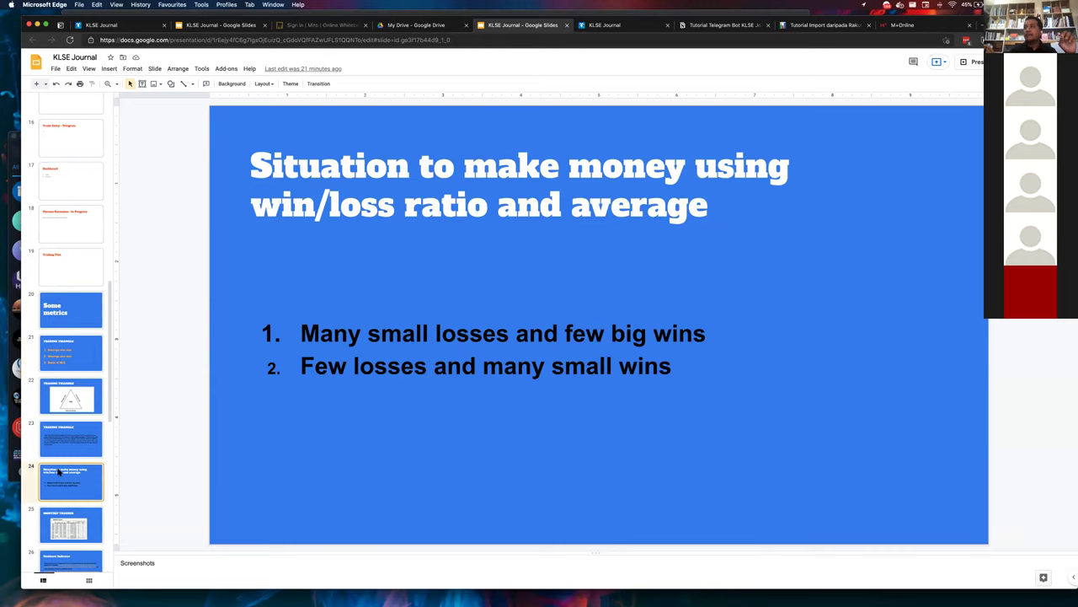